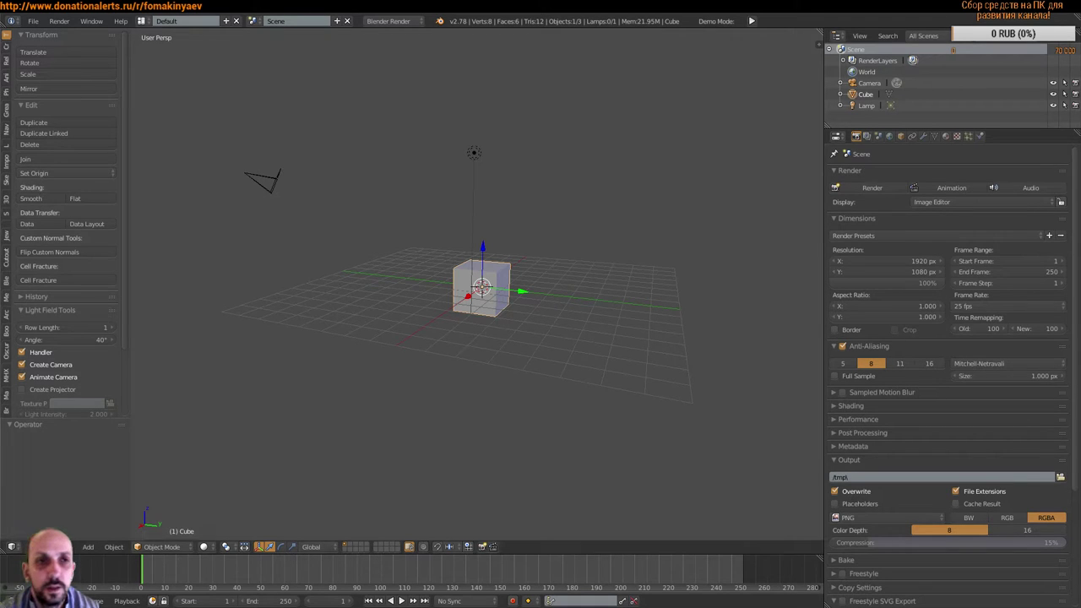
Step: Choose the Video Editing layout from the screen-layout list in place of Default
left_click(141, 21)
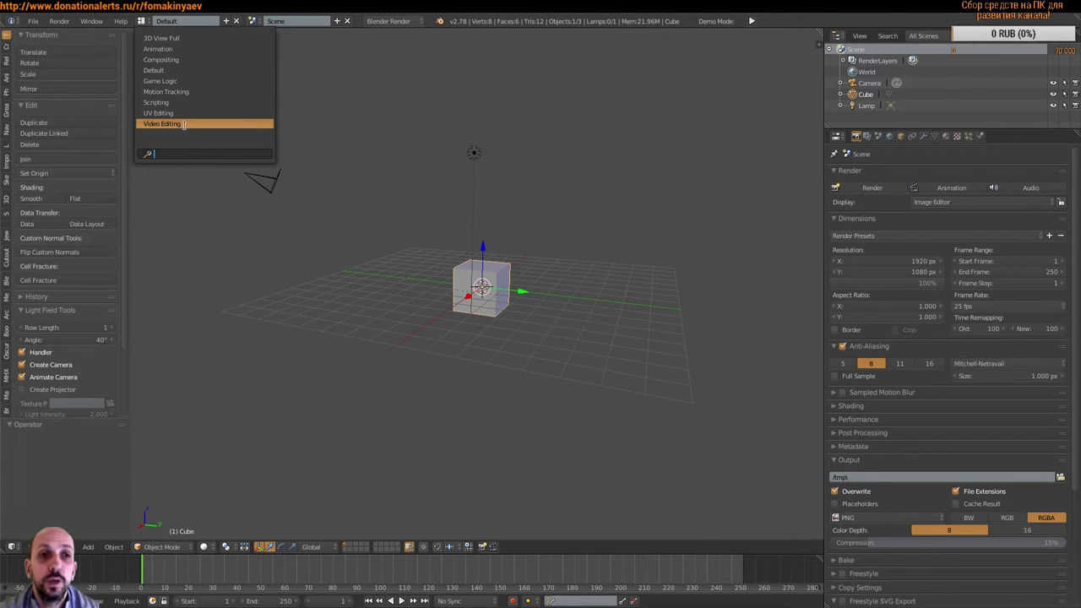
left_click(183, 124)
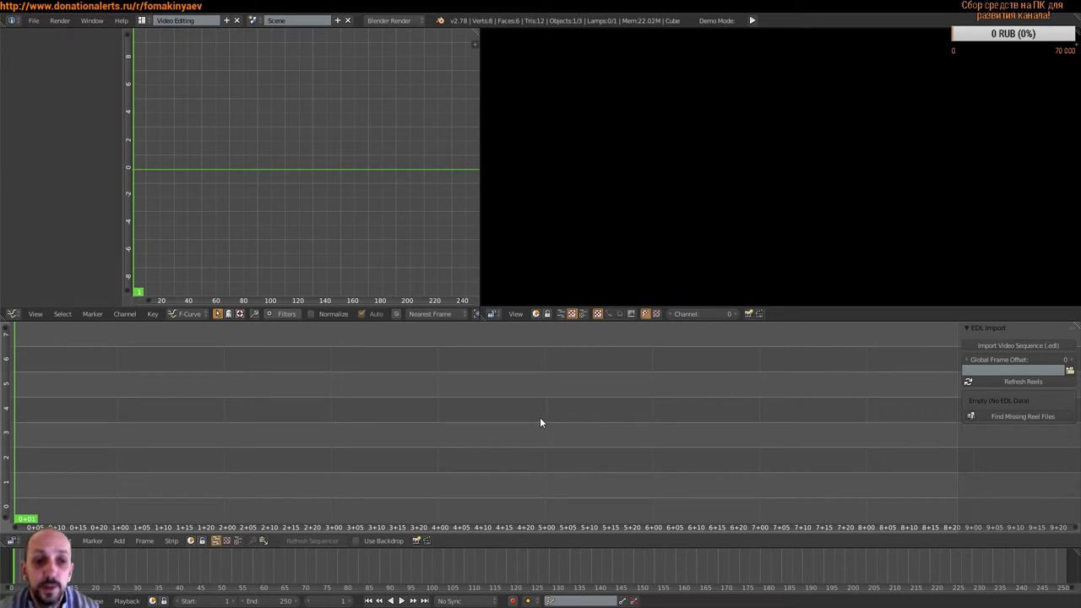
Step: Add the-beach.wav from the Project_Montage folder as a sound strip on channel 1
left_click(118, 540)
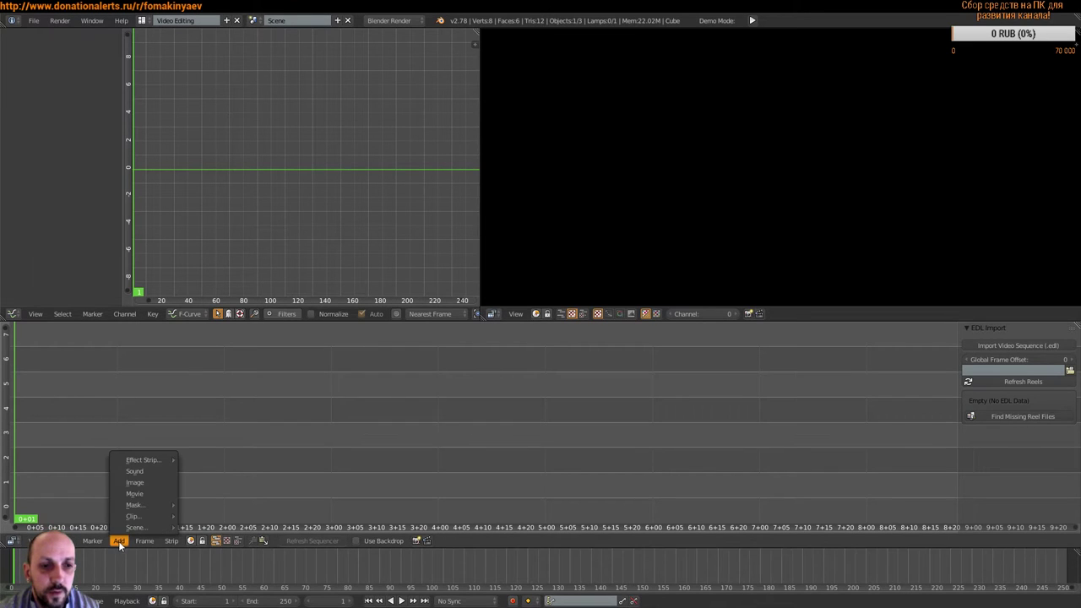
left_click(162, 477)
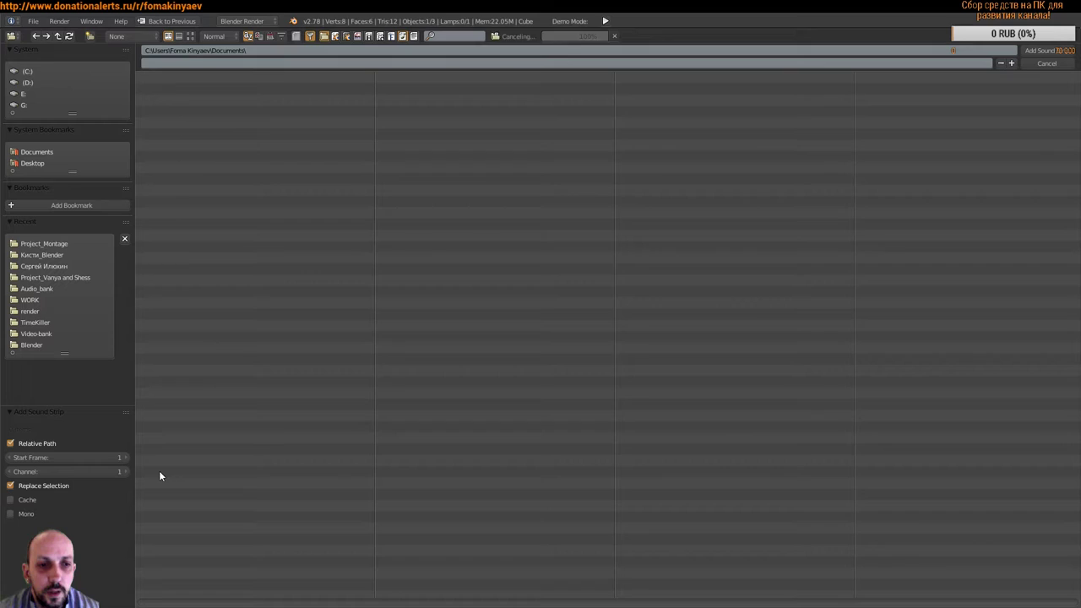
left_click(50, 245)
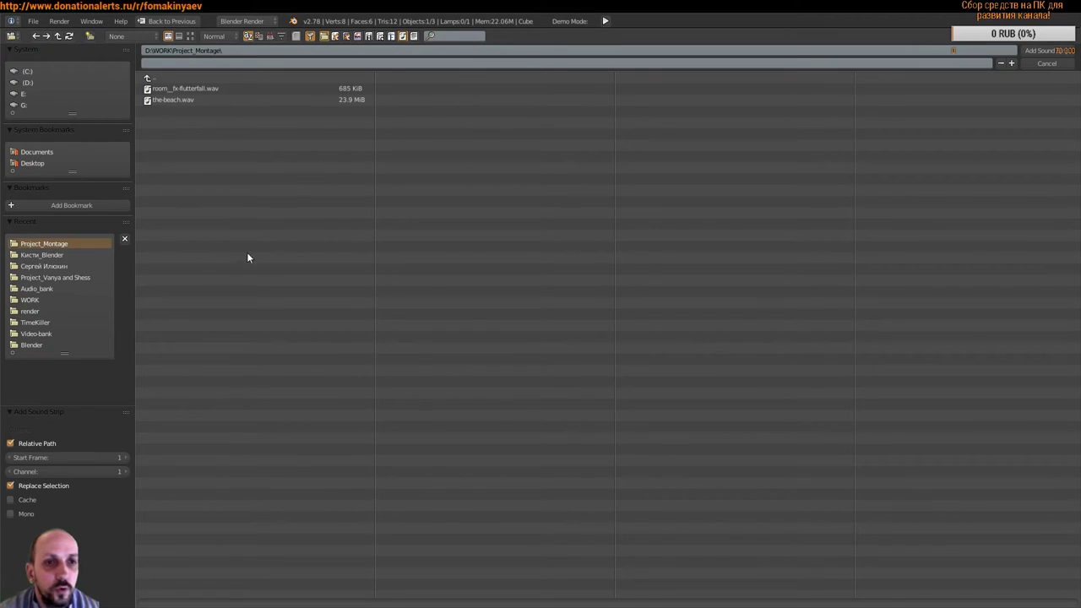
left_click(192, 35)
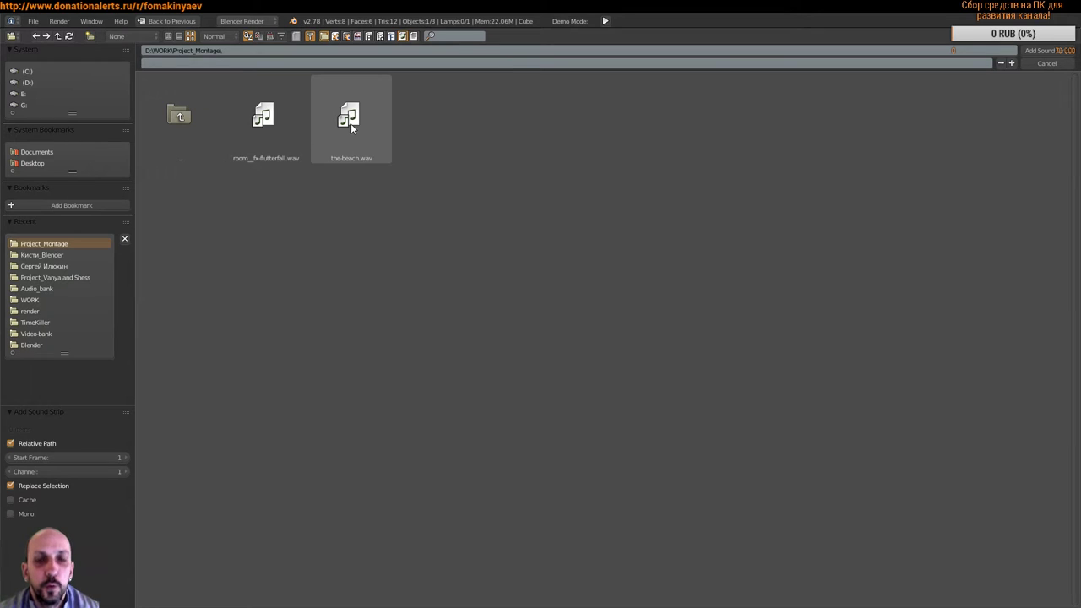
left_click(362, 154)
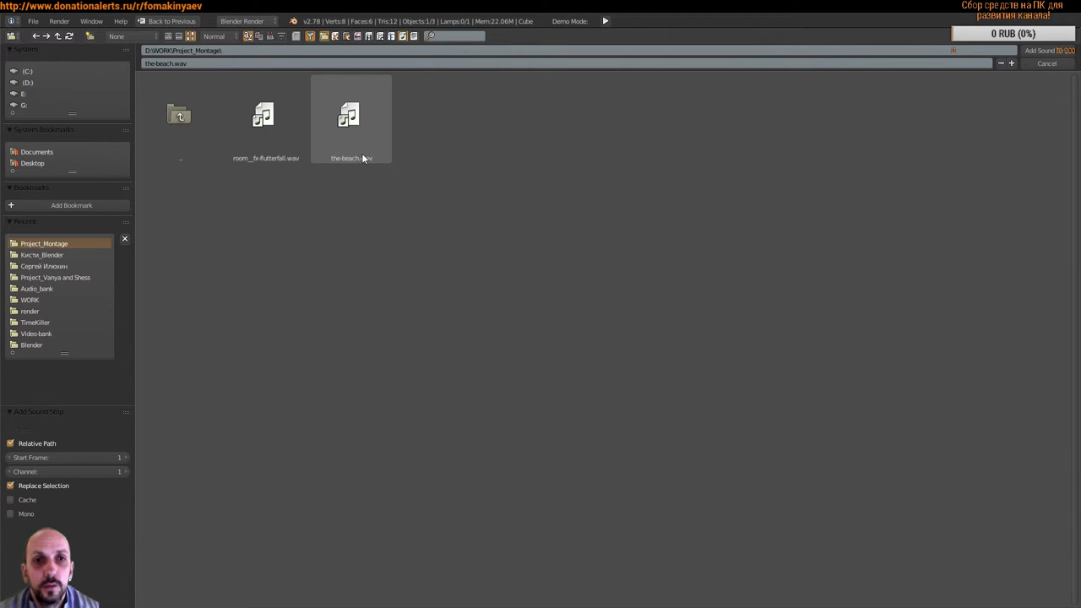
left_click(366, 121)
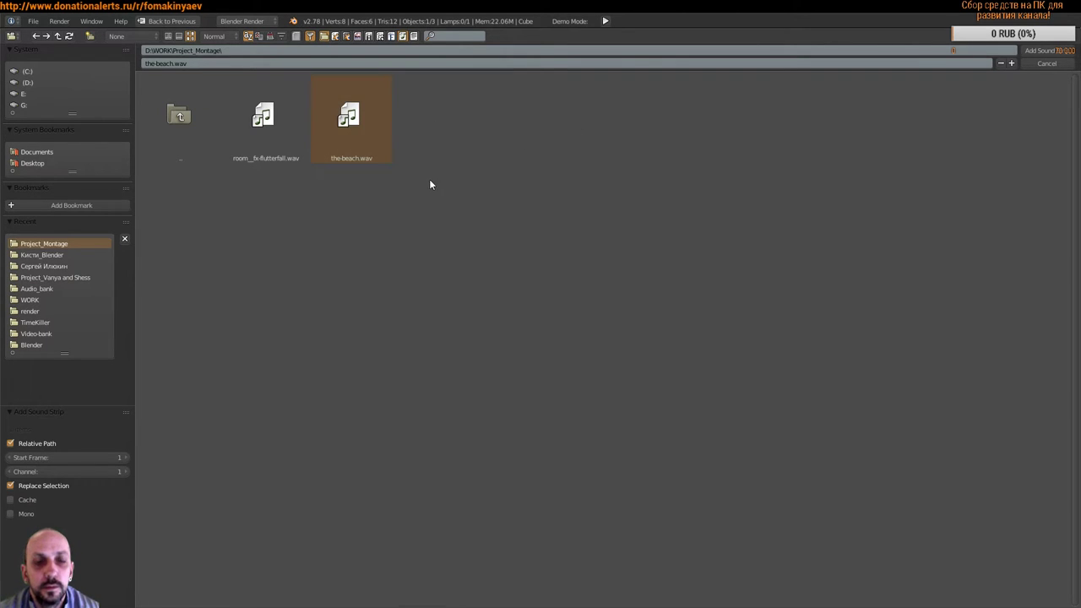
left_click(1028, 50)
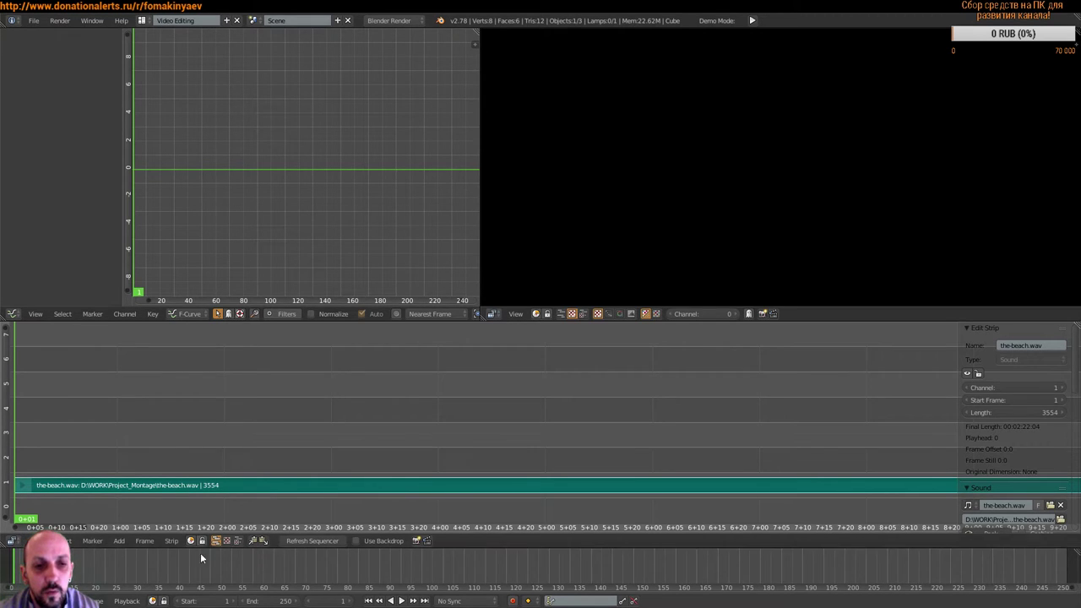
Step: Set the scene's end frame to 3554
left_click(272, 601)
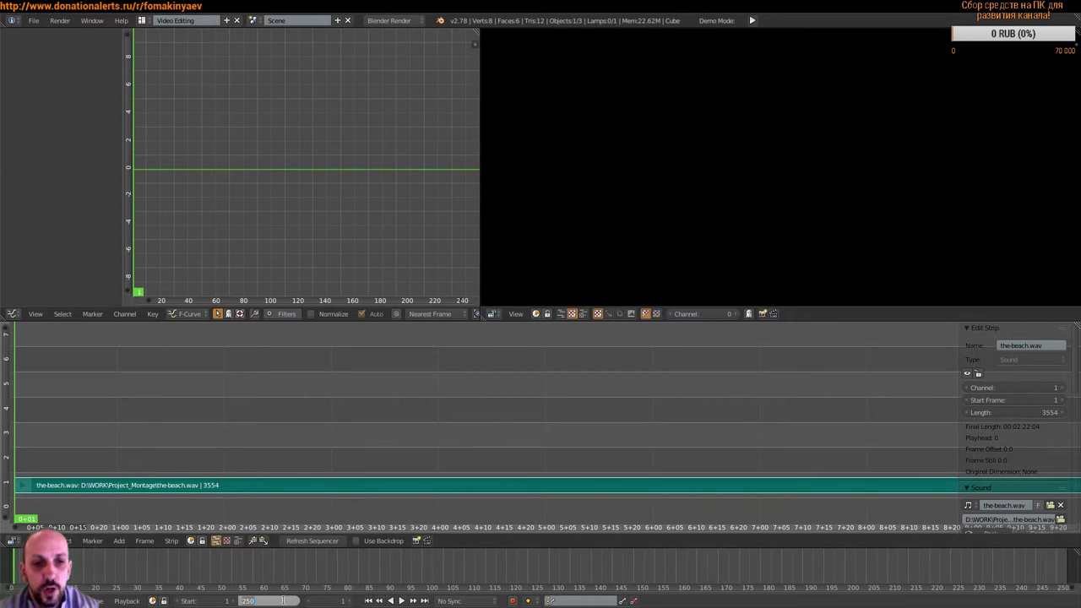
type("3554")
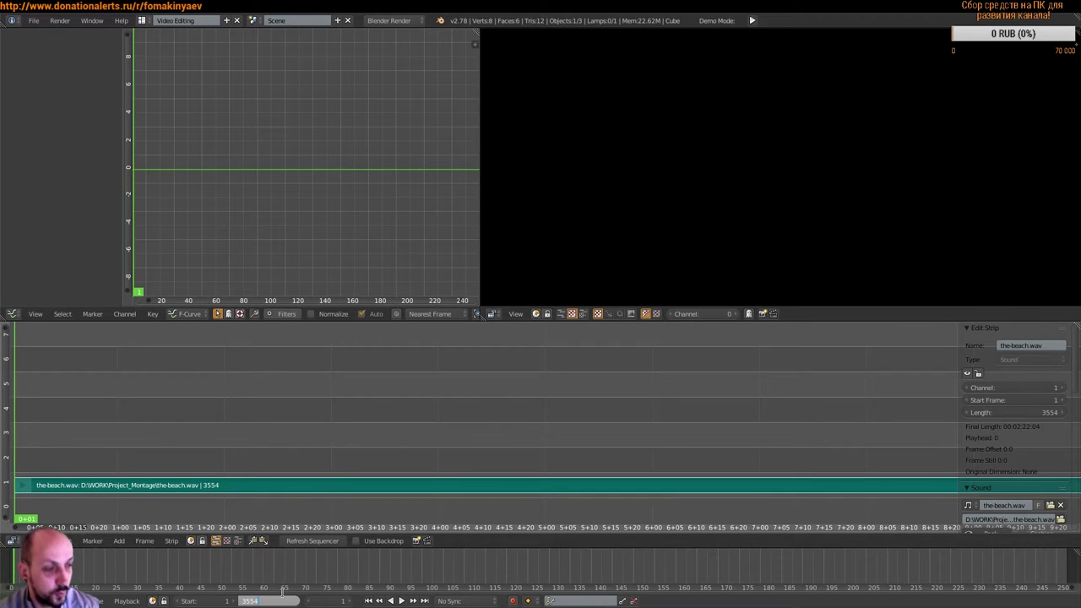
key("Return")
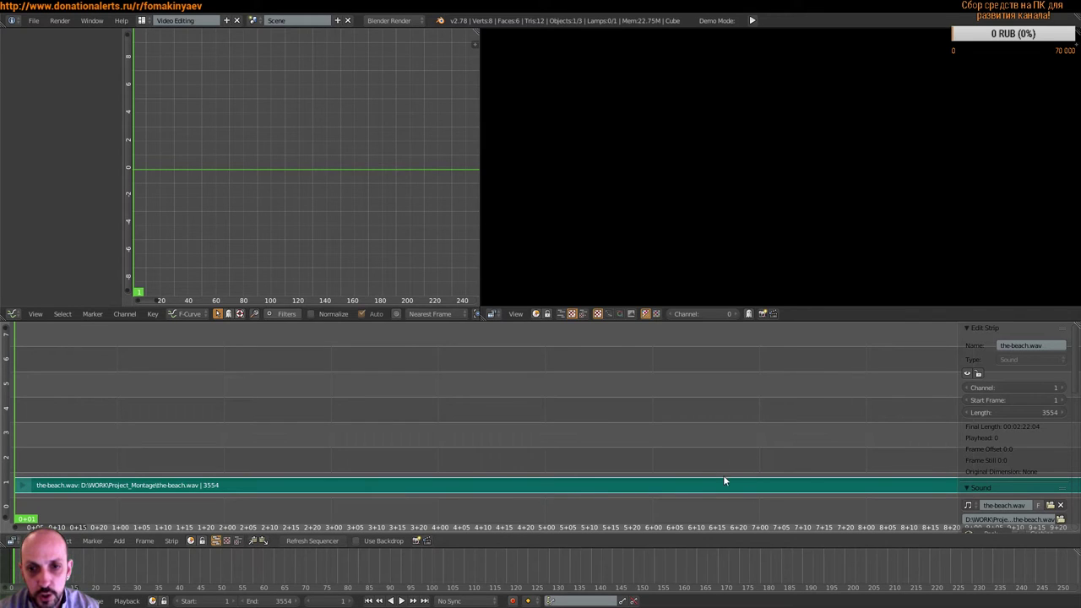
Step: Fit the whole beach sound strip in view, play it, then stop back at frame 1
scroll(713, 430, "down", 2)
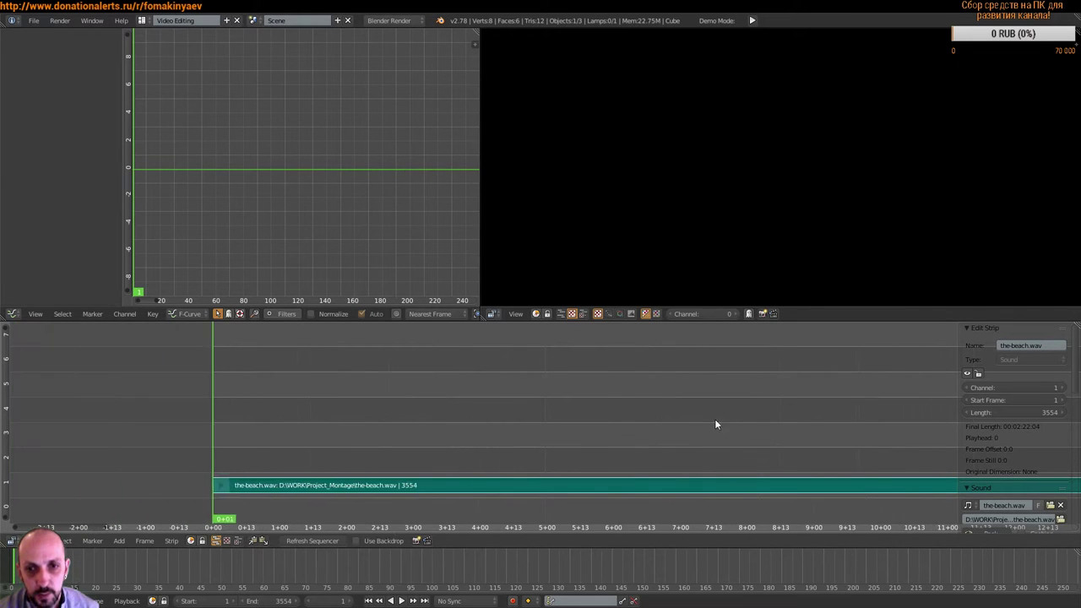
scroll(714, 419, "down", 1)
scroll(740, 408, "down", 2)
left_click_drag(740, 413, 534, 395)
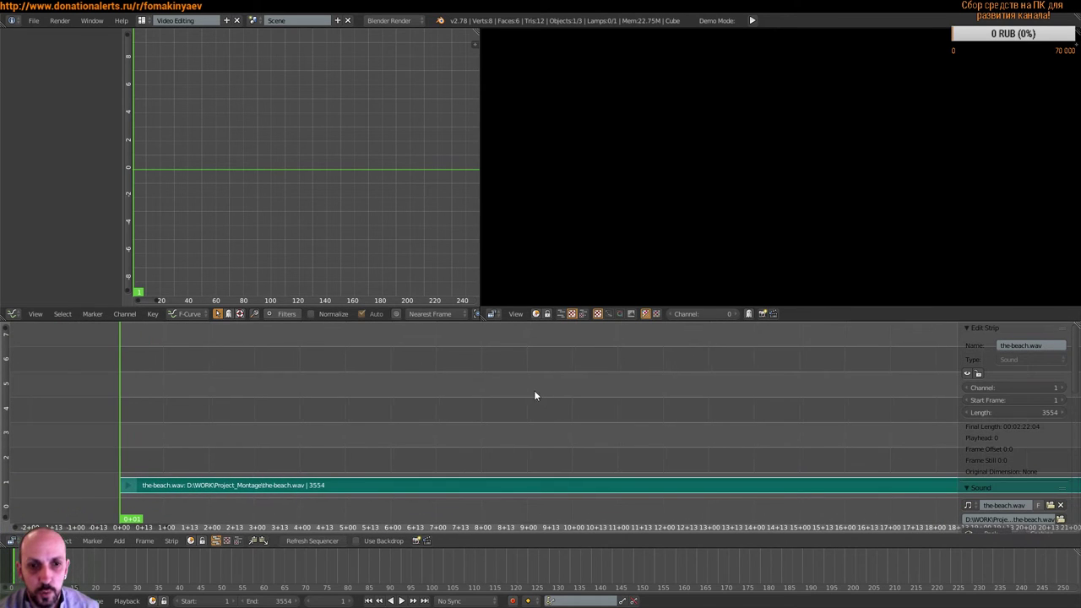
scroll(557, 422, "right", 2)
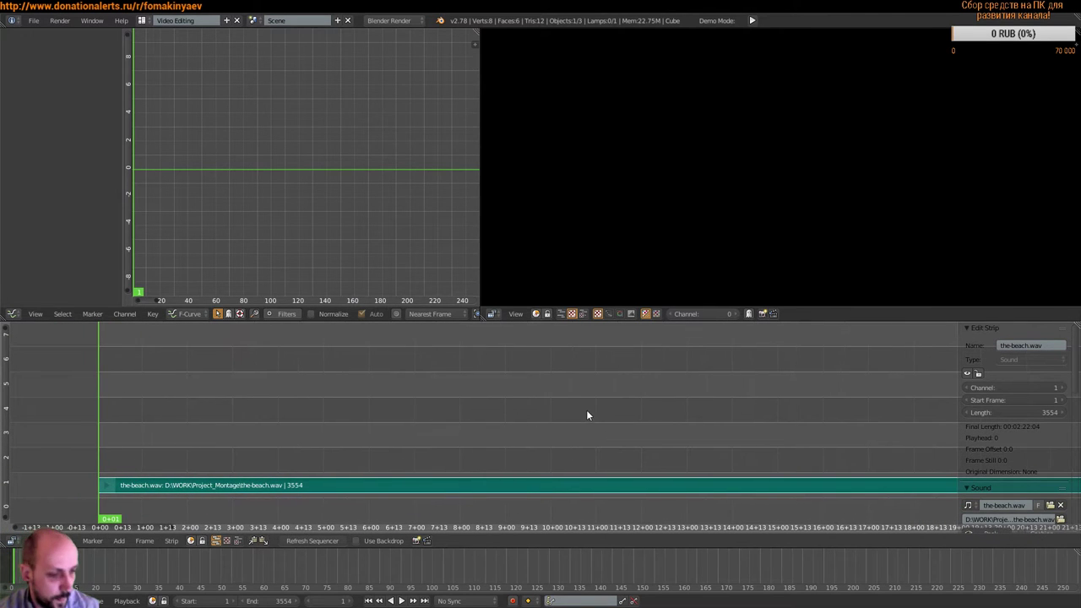
key("Home")
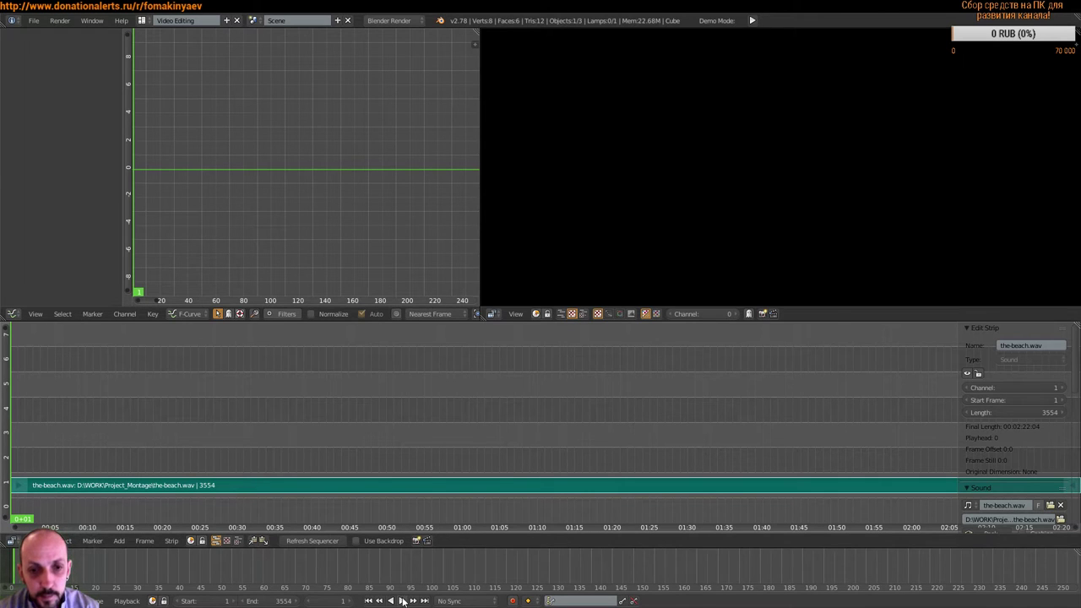
key("alt+a")
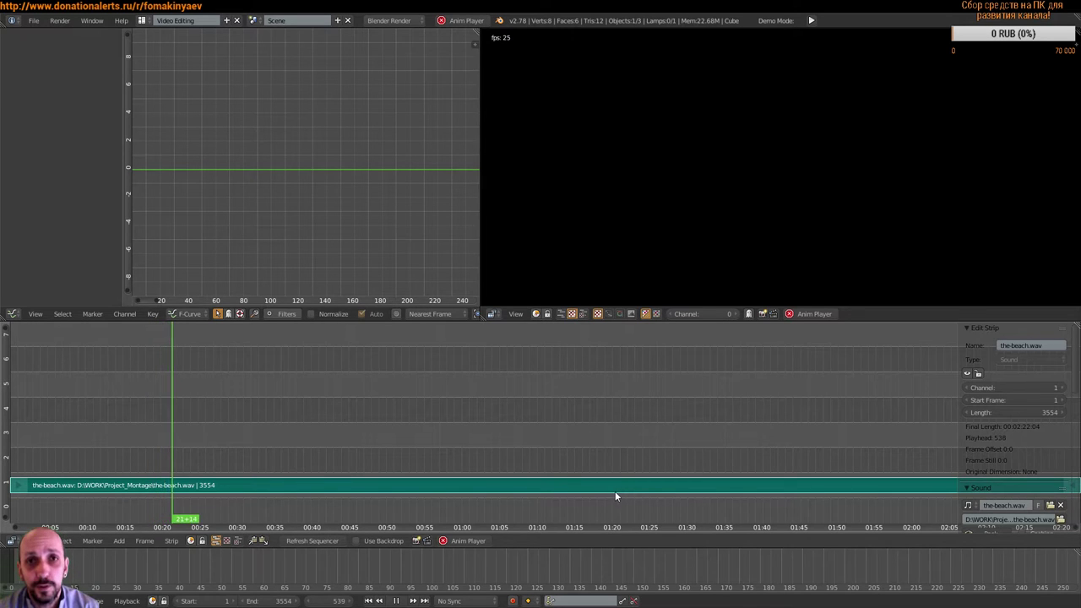
left_click(396, 600)
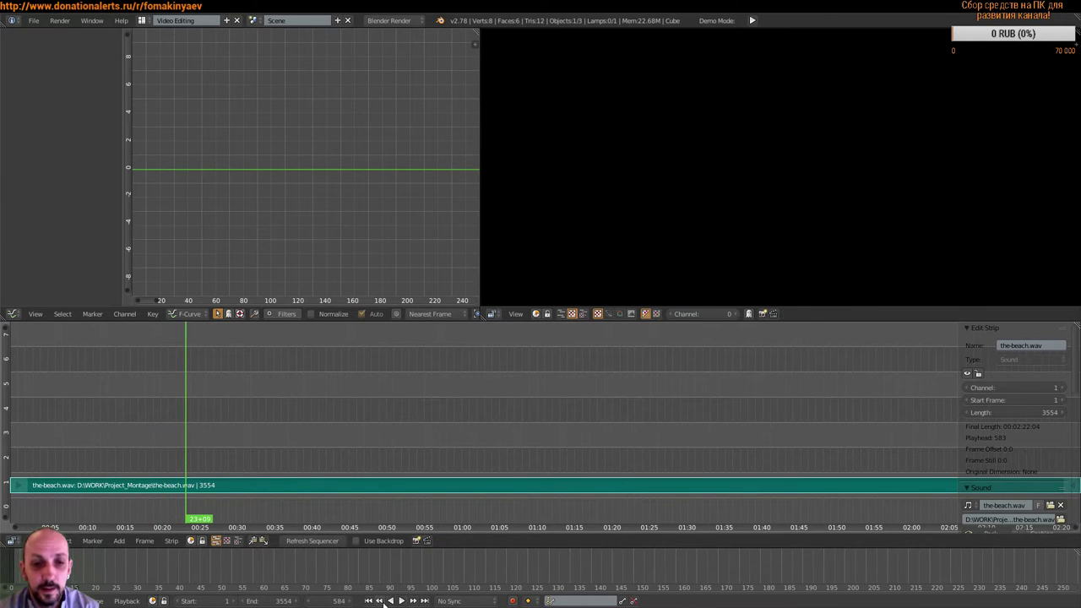
left_click(369, 601)
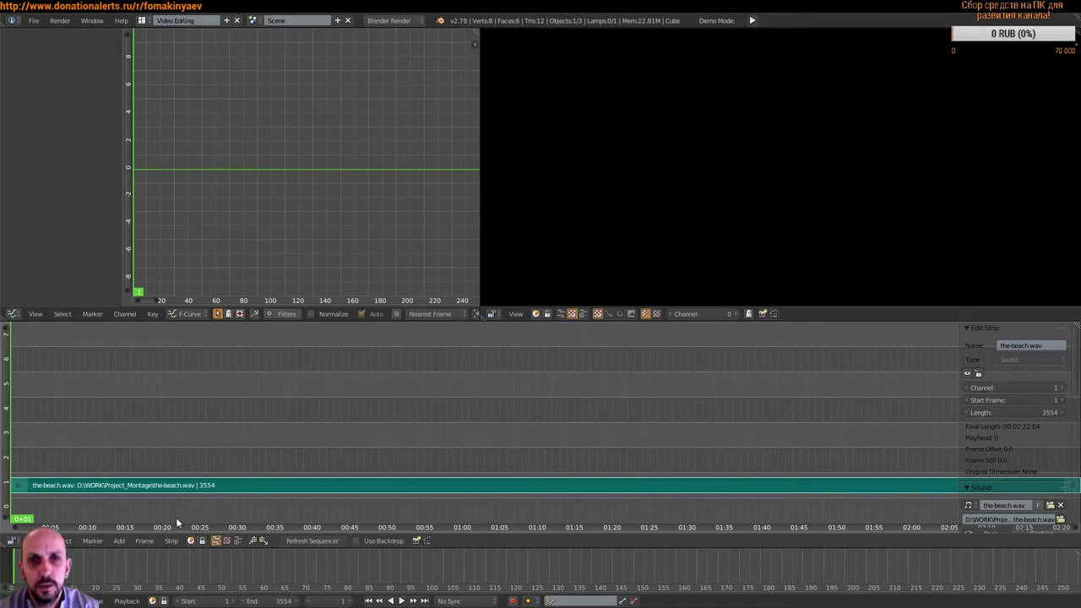
Step: Add plane12hd.mov as a 434-frame movie strip on channel 2 from frame 1
left_click(120, 540)
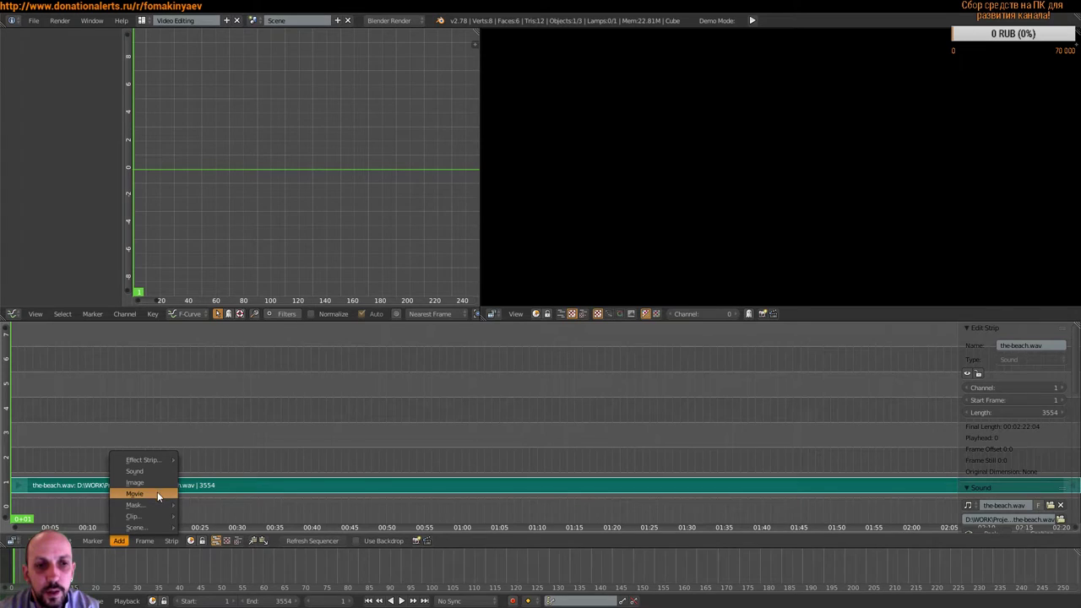
left_click(158, 497)
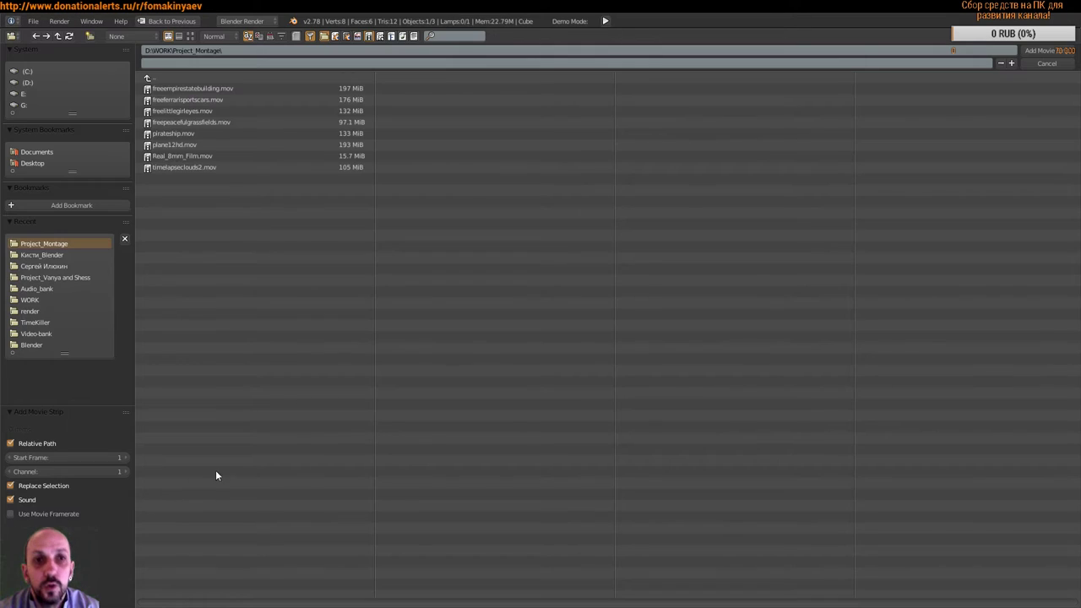
left_click(190, 35)
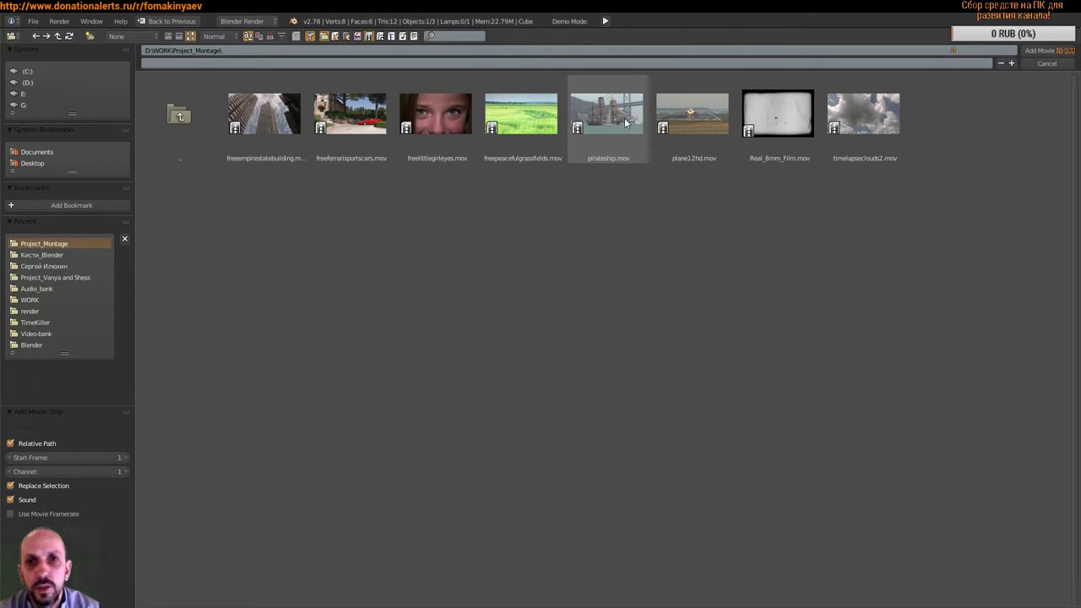
left_click(689, 124)
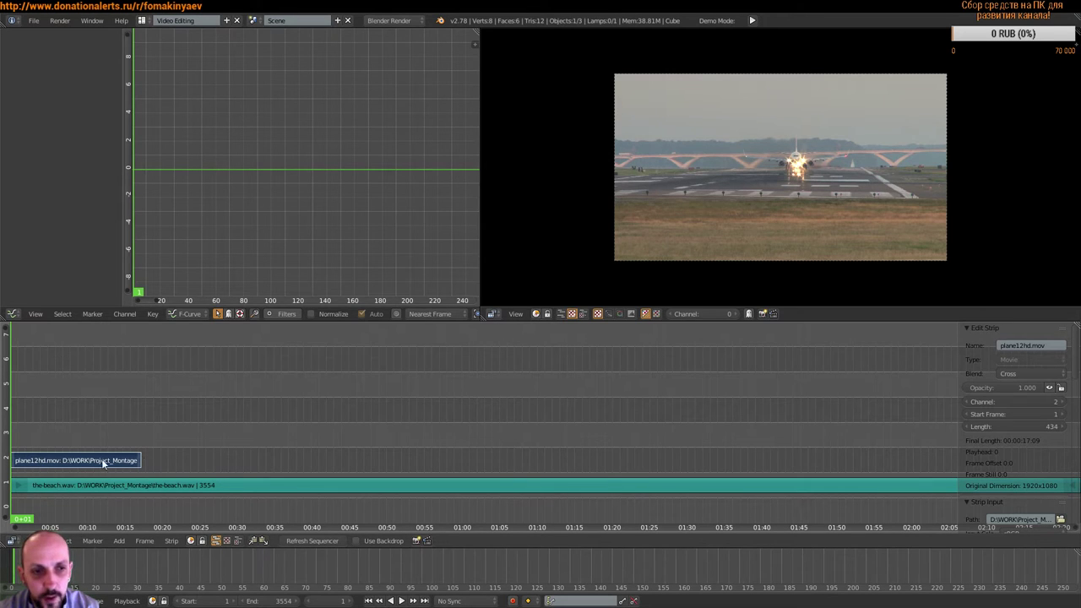
Step: Scrub the plane clip, return to frame 1, and make playback update the sequencer preview
left_click_drag(13, 439, 39, 440)
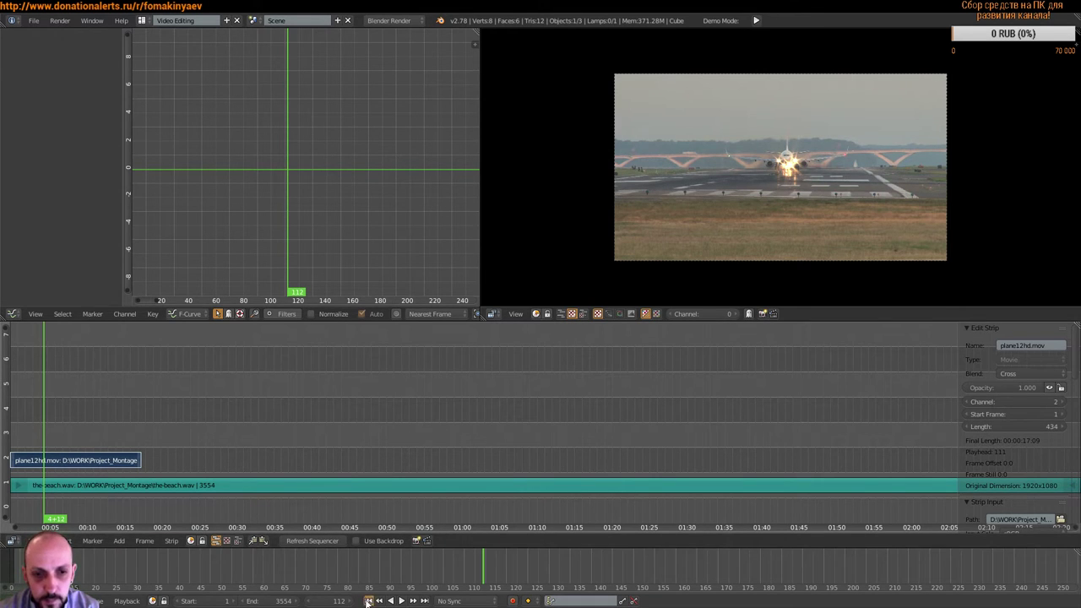
key("shift+Left")
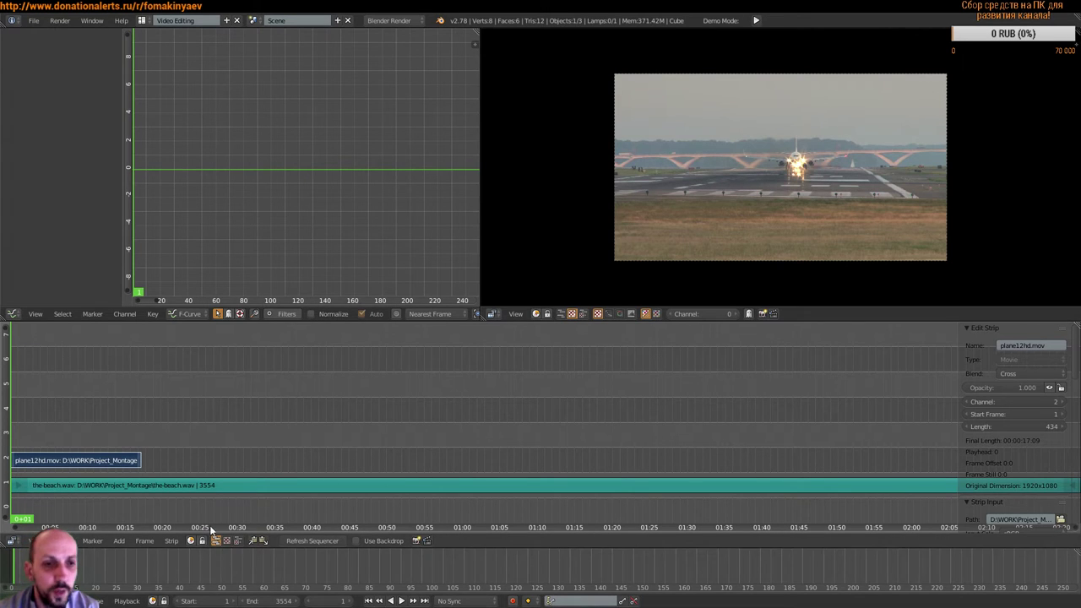
left_click(127, 600)
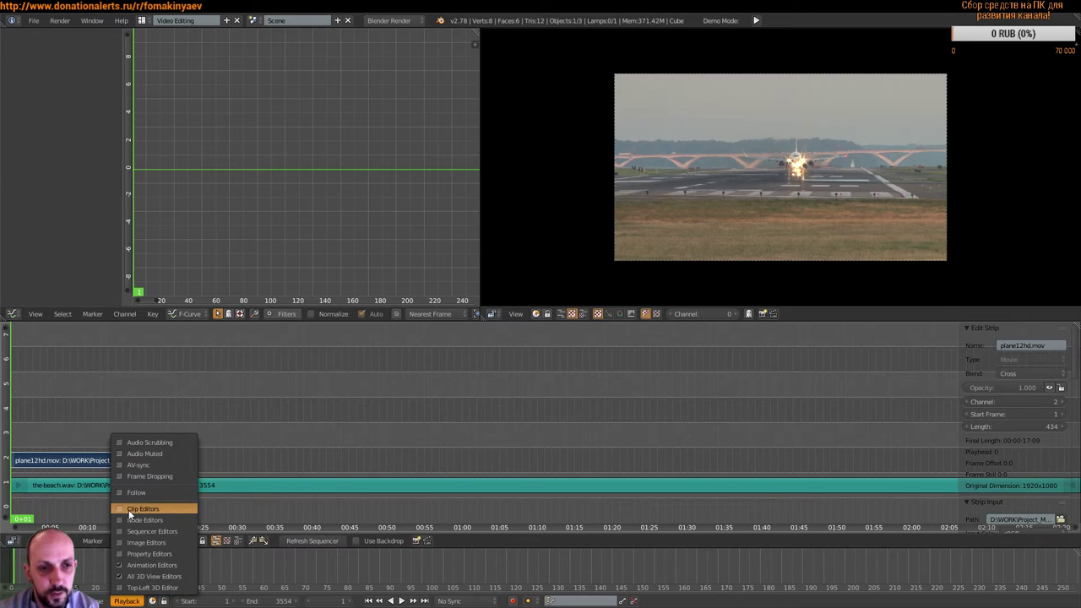
left_click(120, 532)
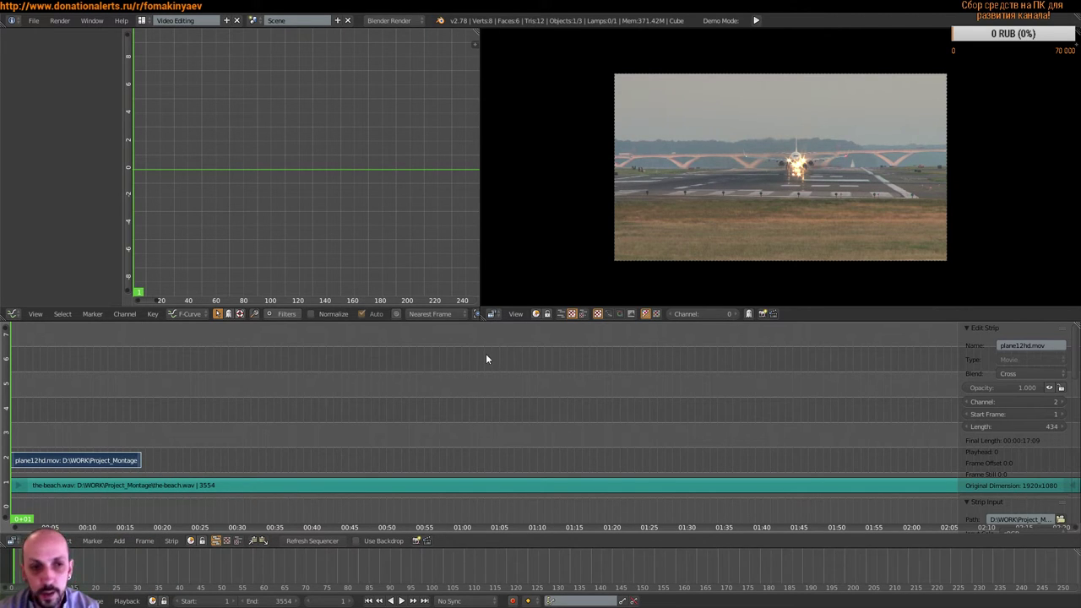
Step: Play the plane clip from frame 1 and stop playback at frame 112
left_click(401, 601)
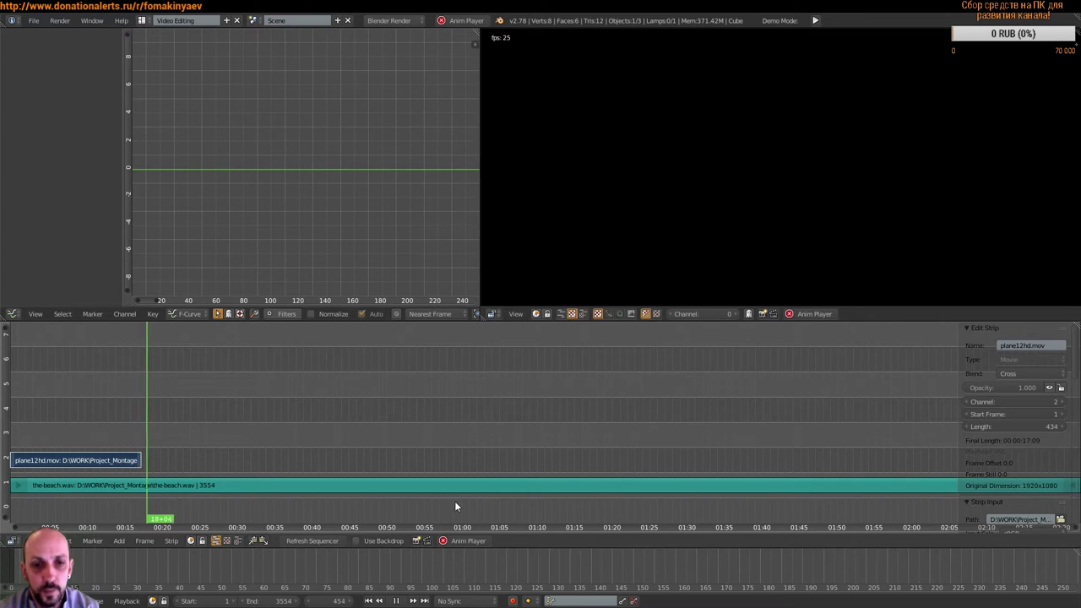
left_click(395, 600)
left_click(368, 600)
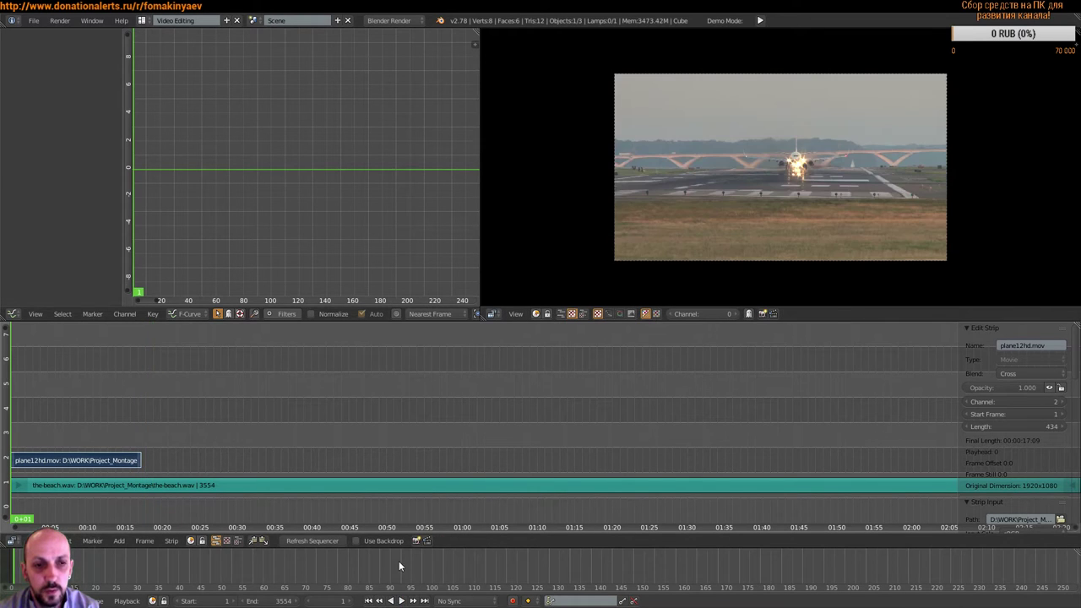
left_click(402, 601)
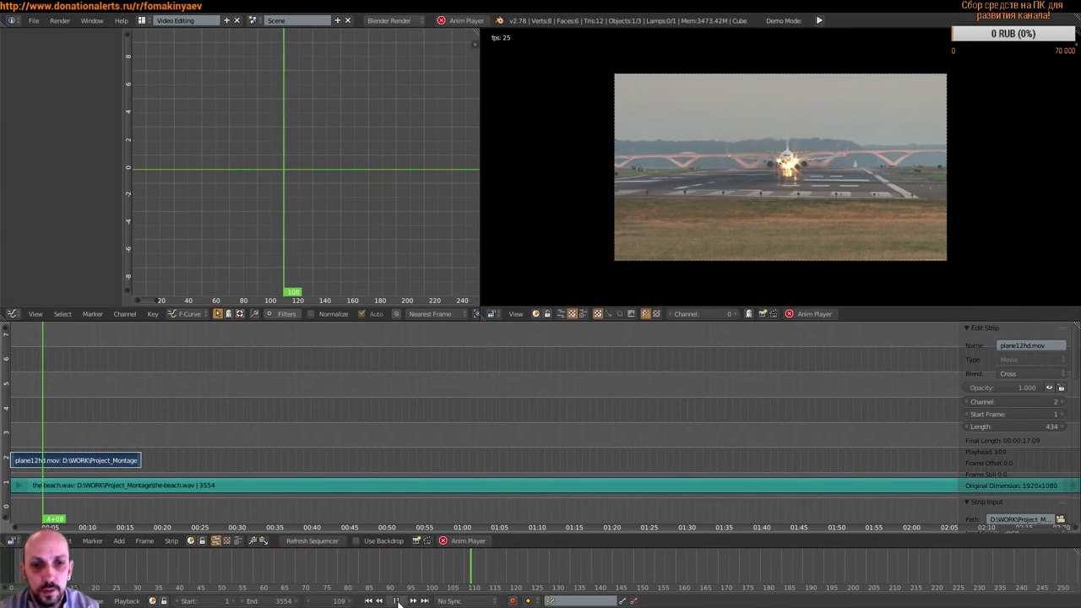
key("alt+a")
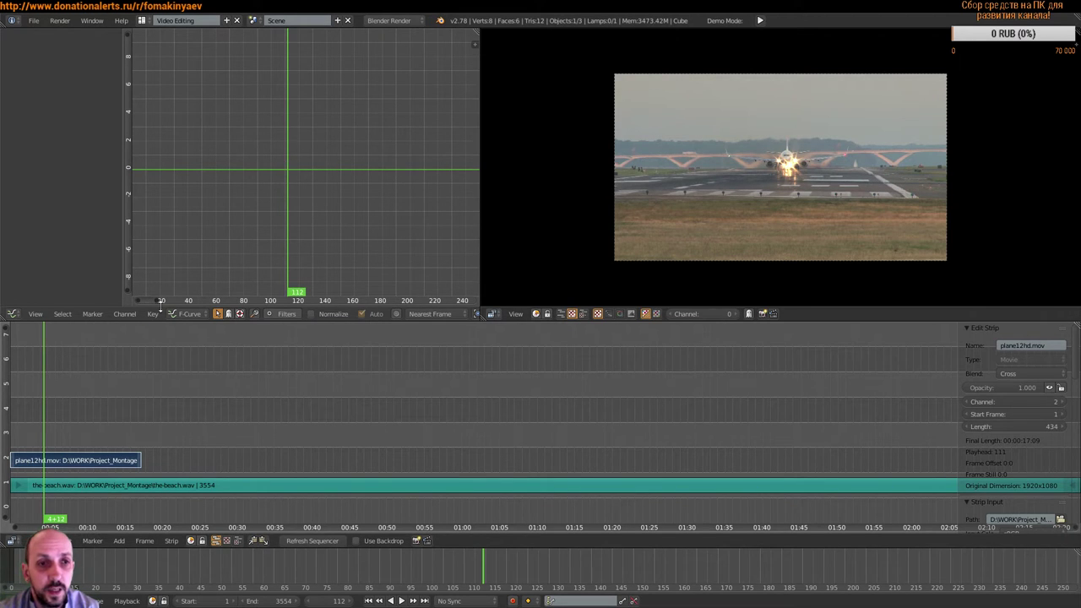
Step: Switch the left editor to 3D View and back to Graph Editor, then split it in two
left_click(11, 315)
left_click(30, 303)
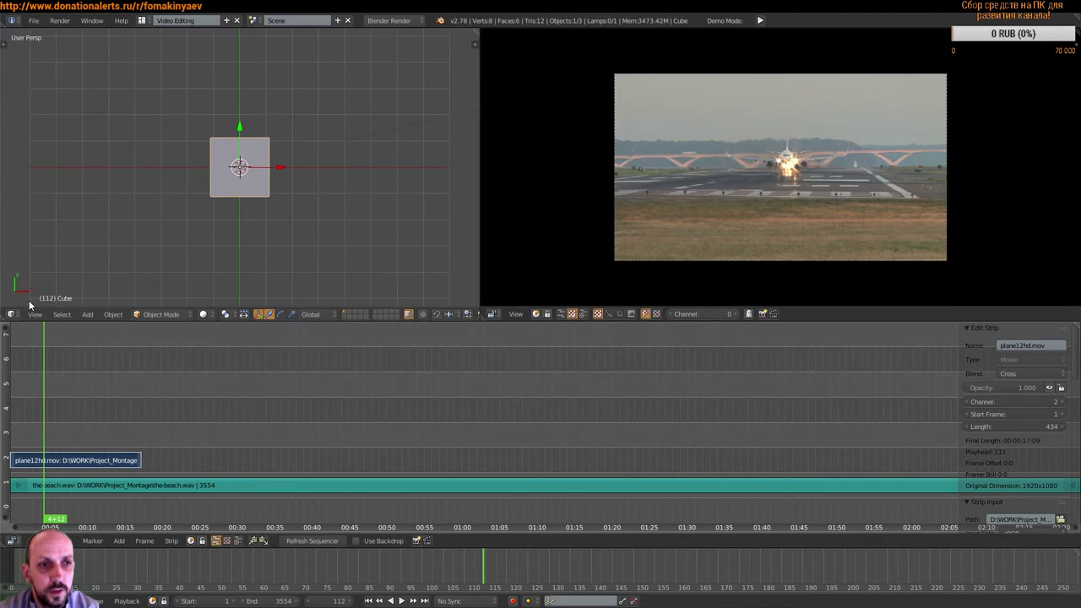
left_click(17, 314)
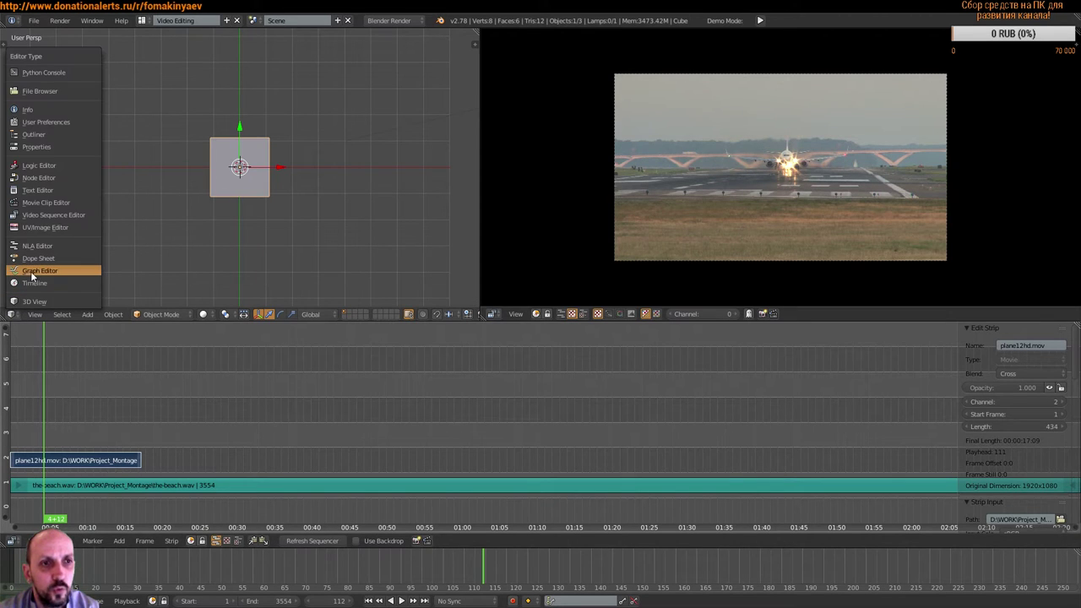
left_click(43, 272)
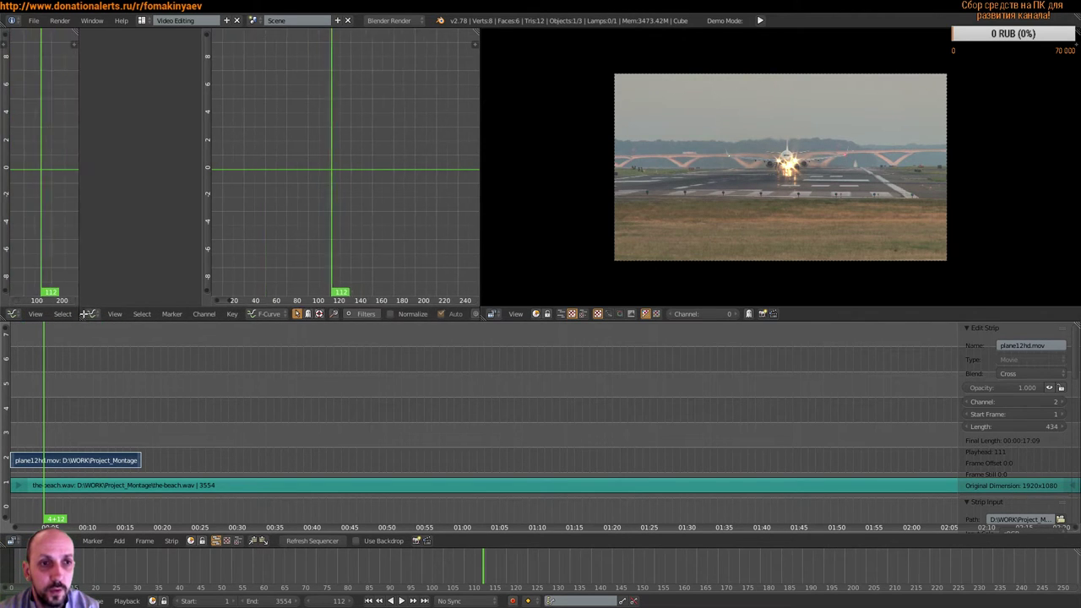
left_click_drag(4, 314, 150, 309)
left_click(12, 313)
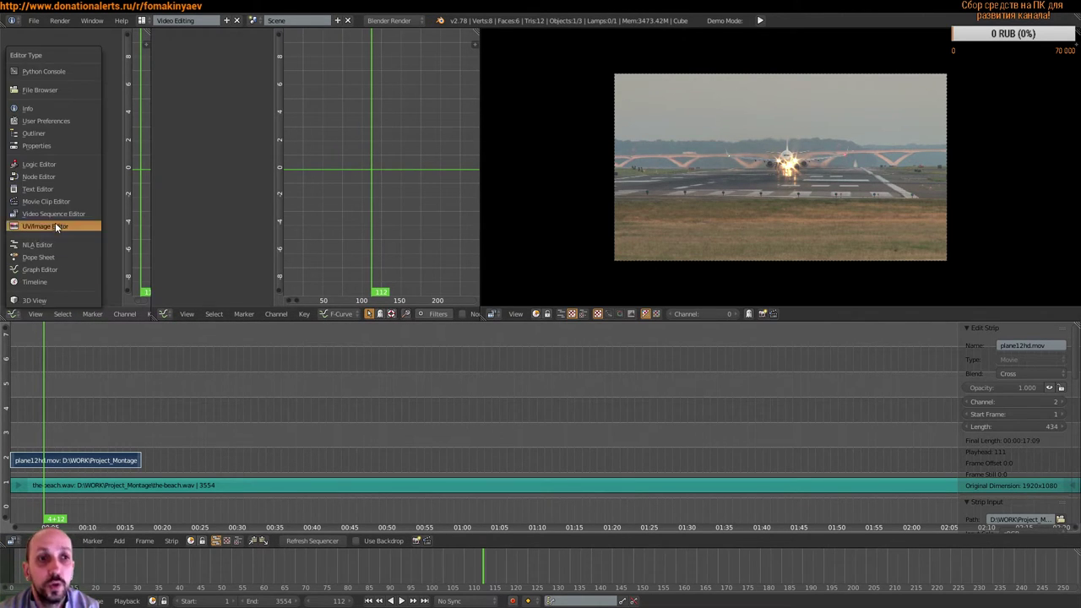
Step: Turn the new area into Render properties and set the output file format to H.264
left_click(53, 145)
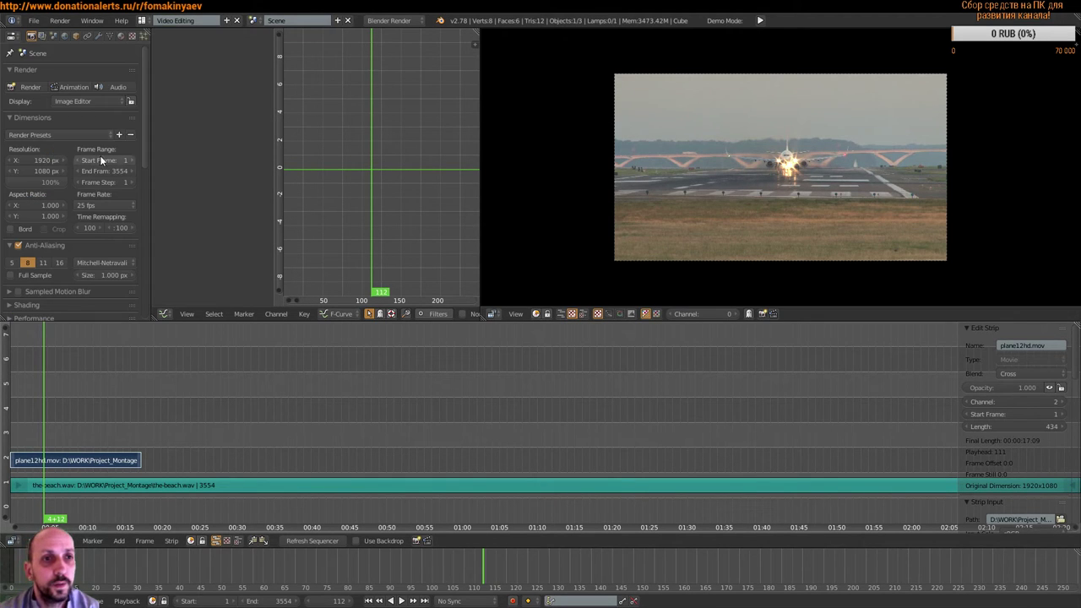
scroll(146, 173, "down", 2)
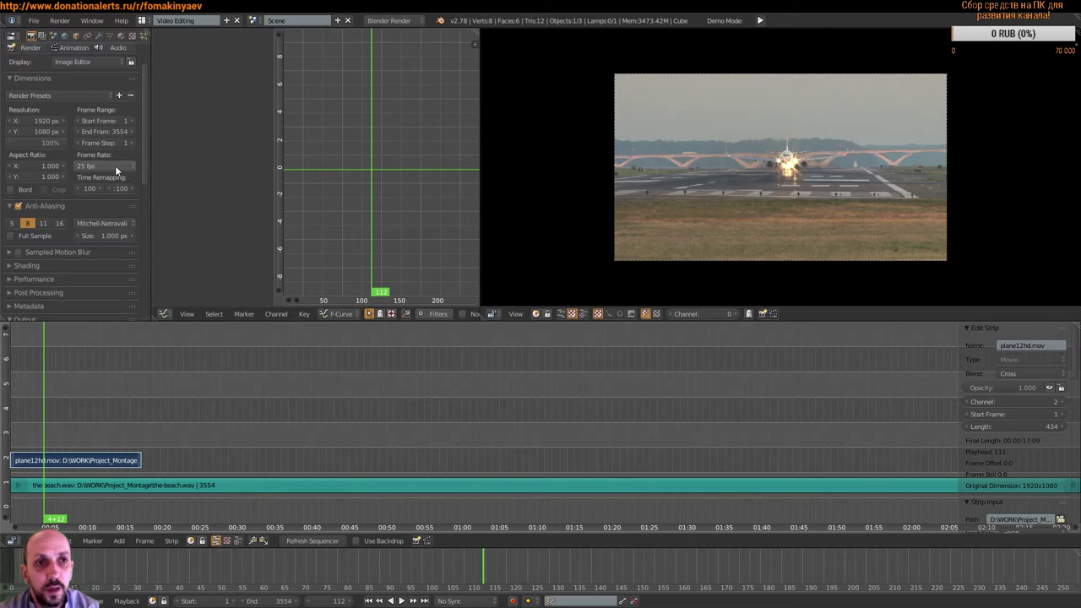
scroll(150, 170, "down", 2)
left_click_drag(150, 170, 154, 234)
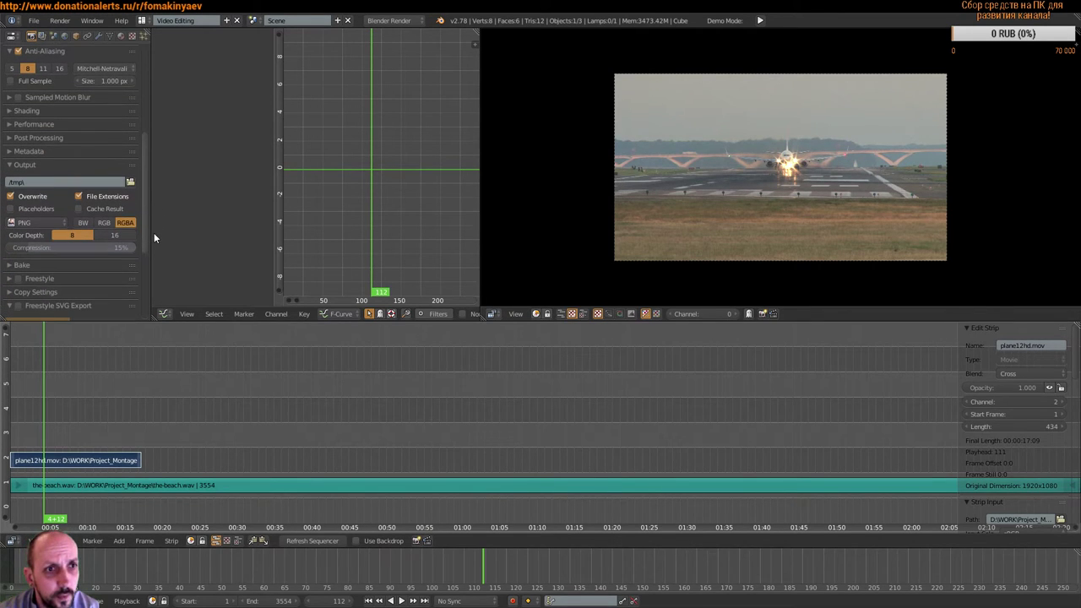
left_click(10, 169)
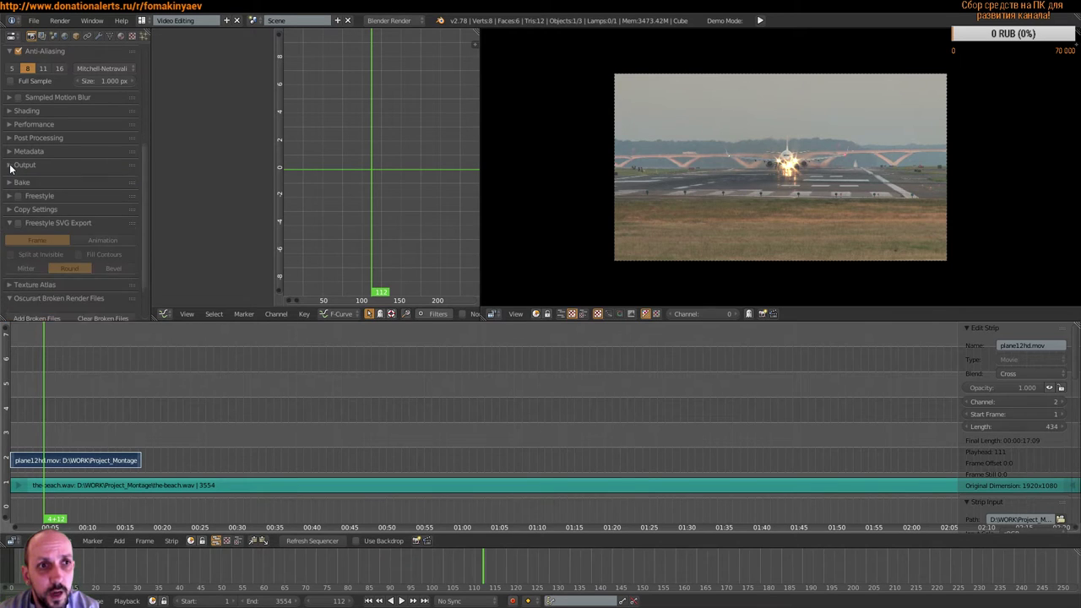
left_click(12, 168)
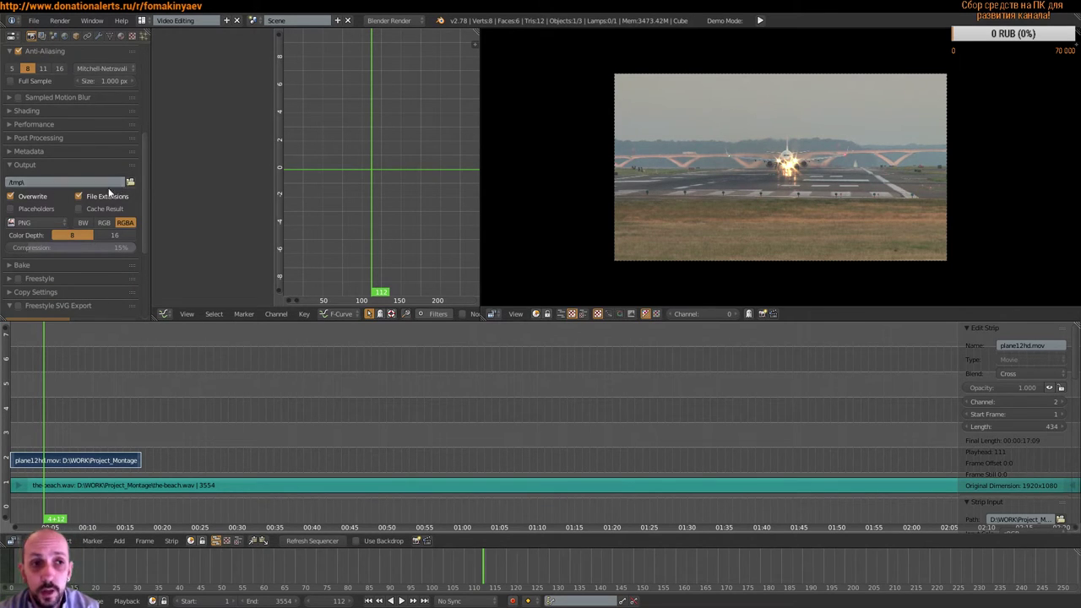
left_click(44, 221)
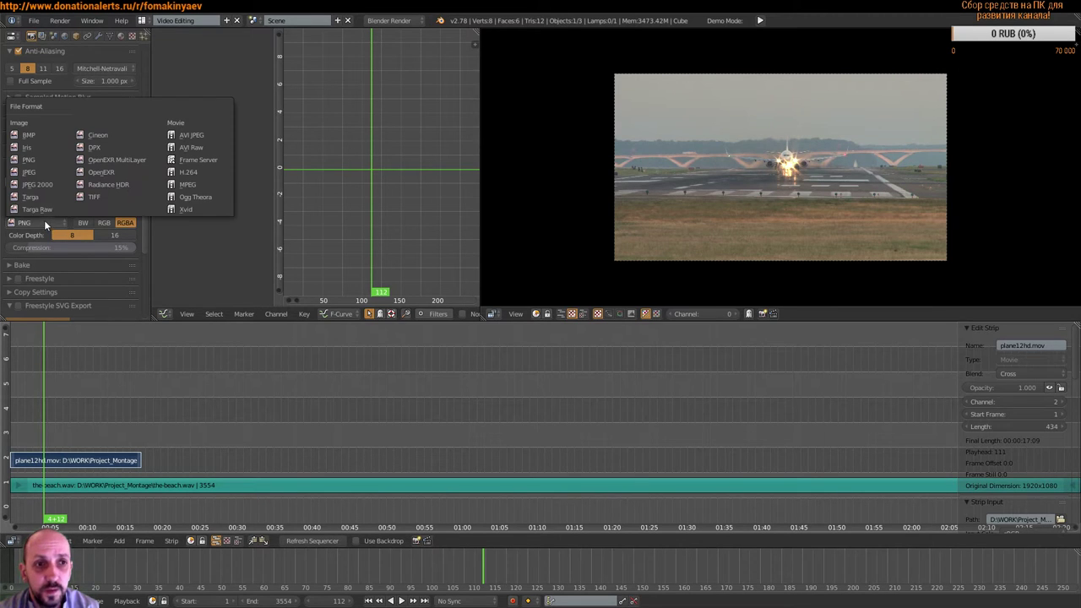
left_click(205, 173)
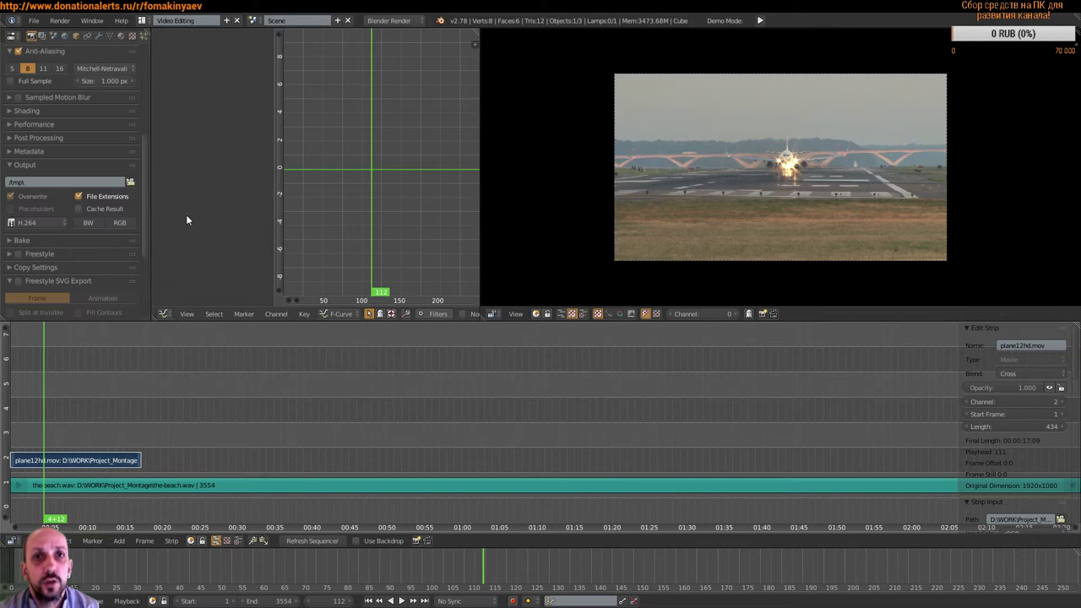
Step: Apply the H264 encoding preset with AVI as the container format
scroll(58, 252, "down", 3)
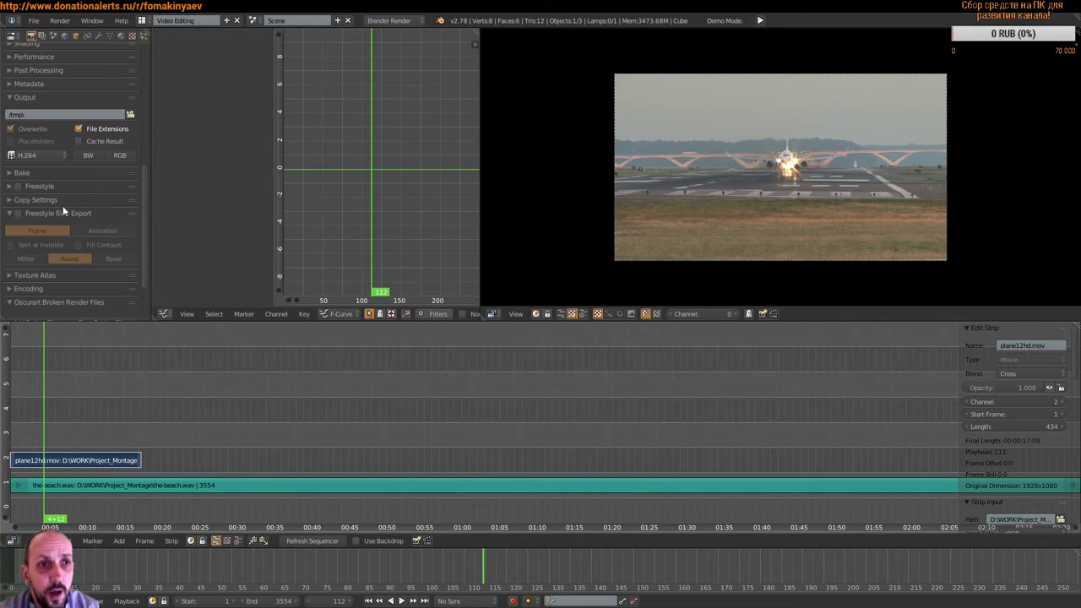
scroll(38, 230, "down", 2)
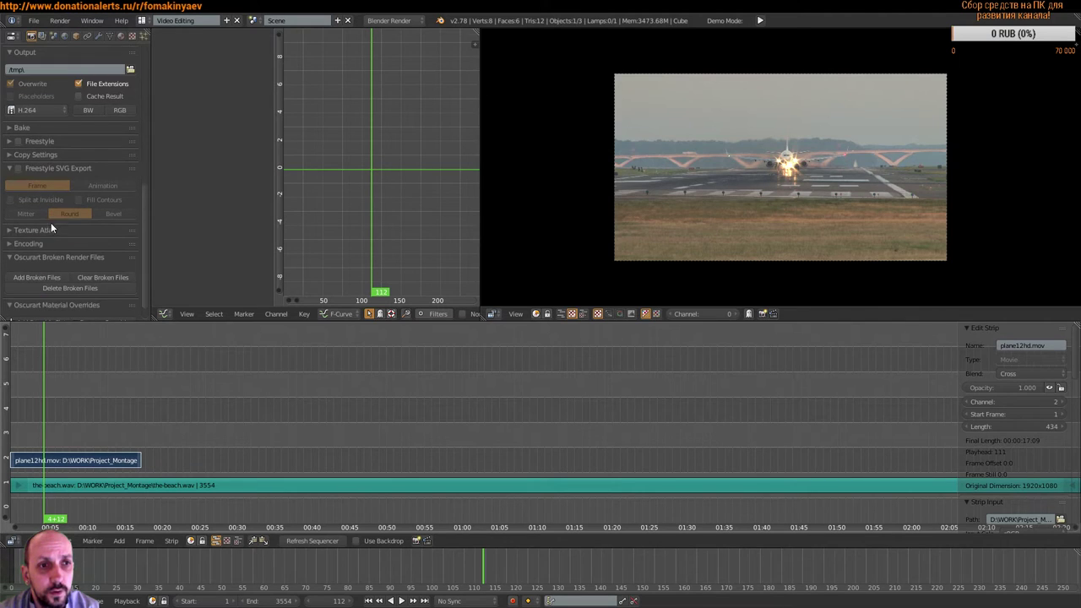
left_click(15, 244)
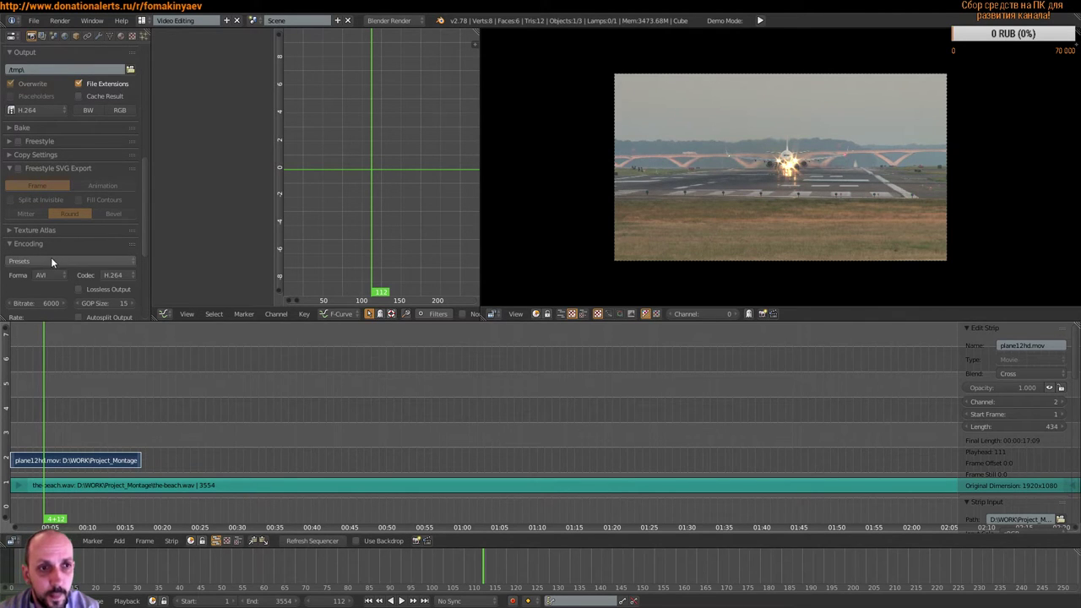
scroll(73, 244, "down", 3)
left_click(76, 193)
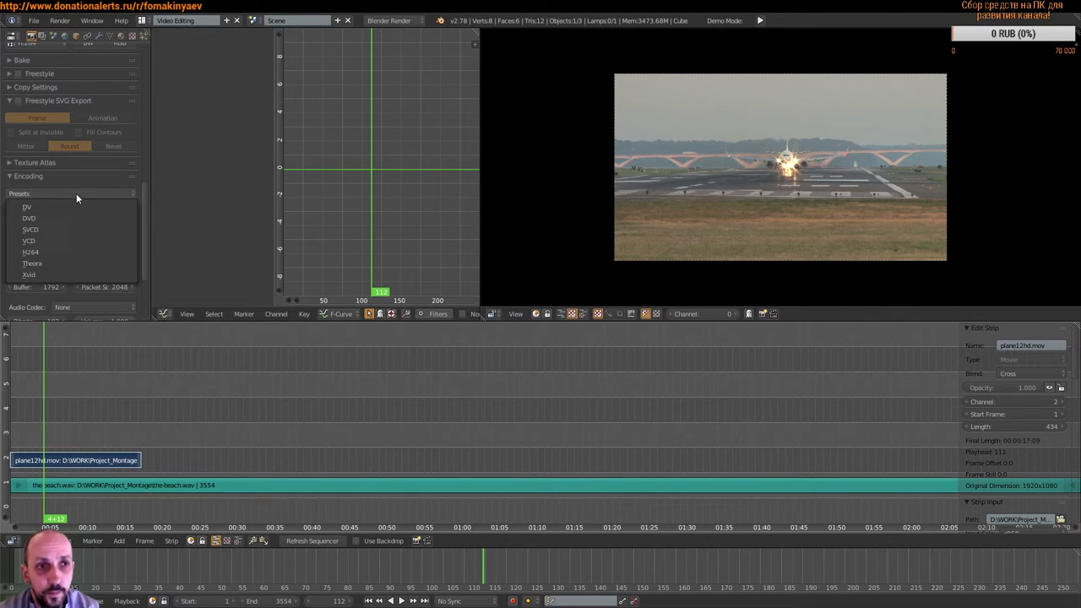
left_click(62, 252)
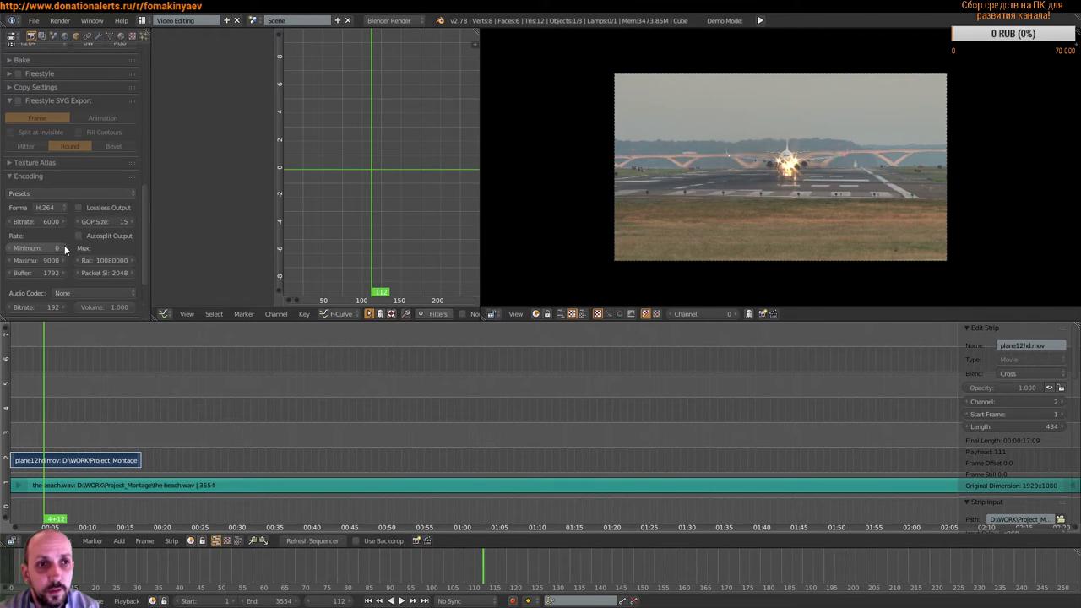
left_click(62, 207)
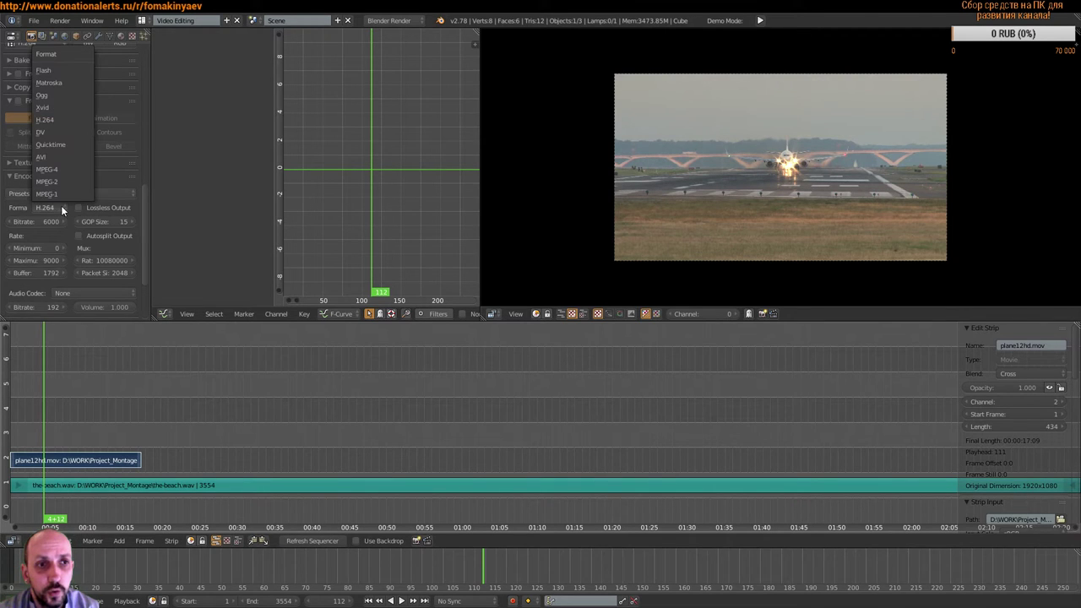
left_click(67, 158)
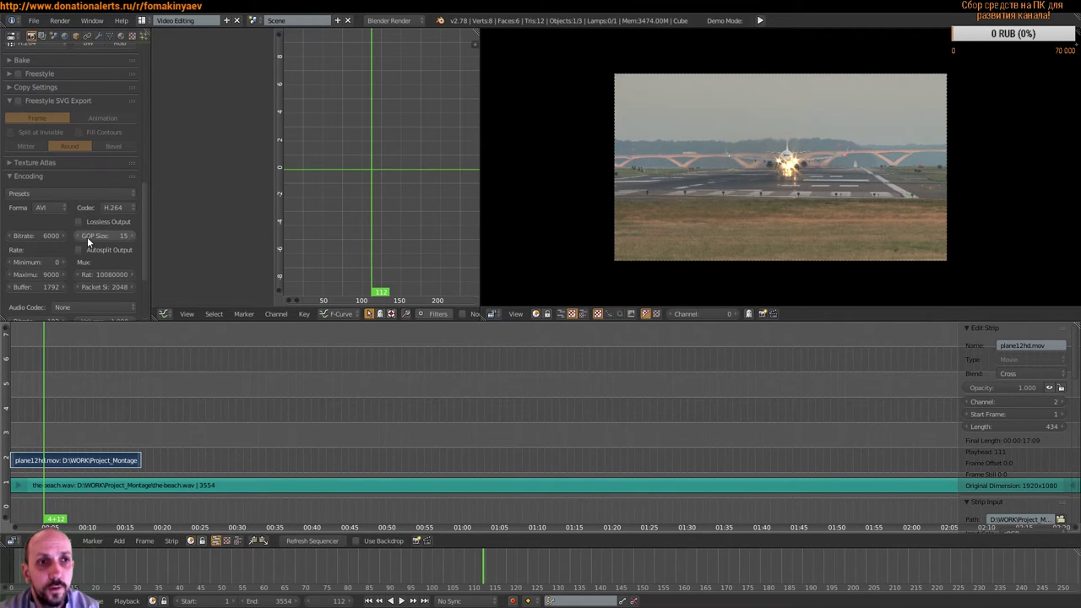
left_click(86, 192)
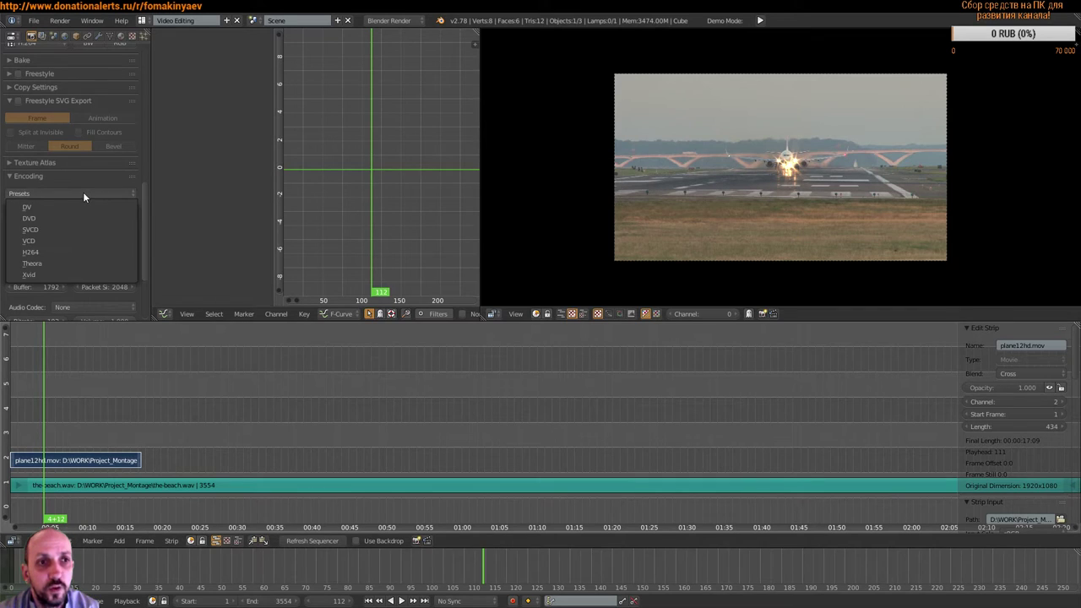
left_click(60, 251)
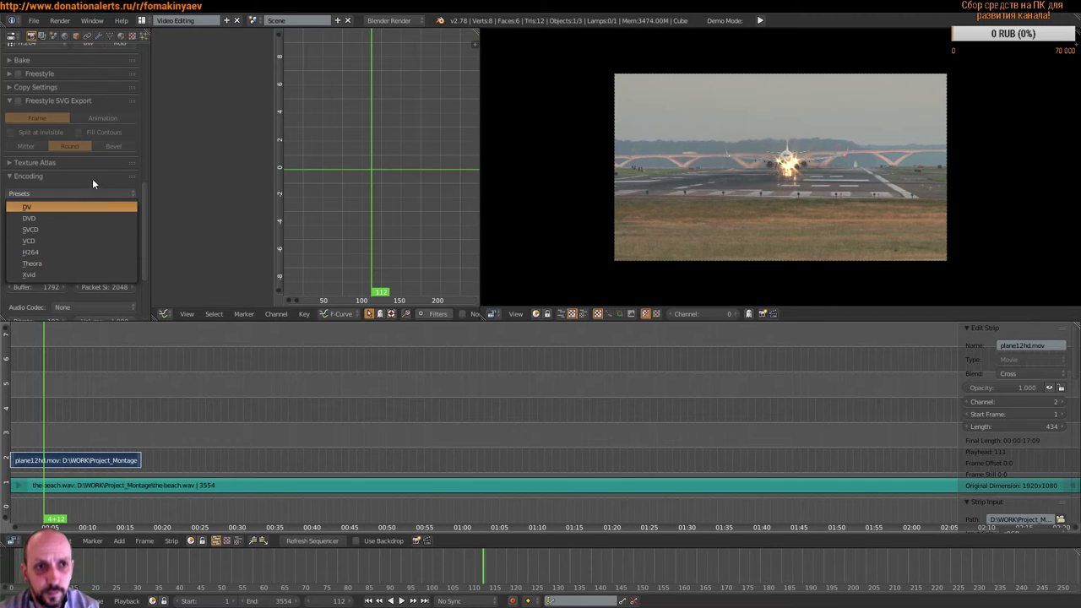
Step: Set the encoding's audio codec to AAC
scroll(50, 240, "down", 2)
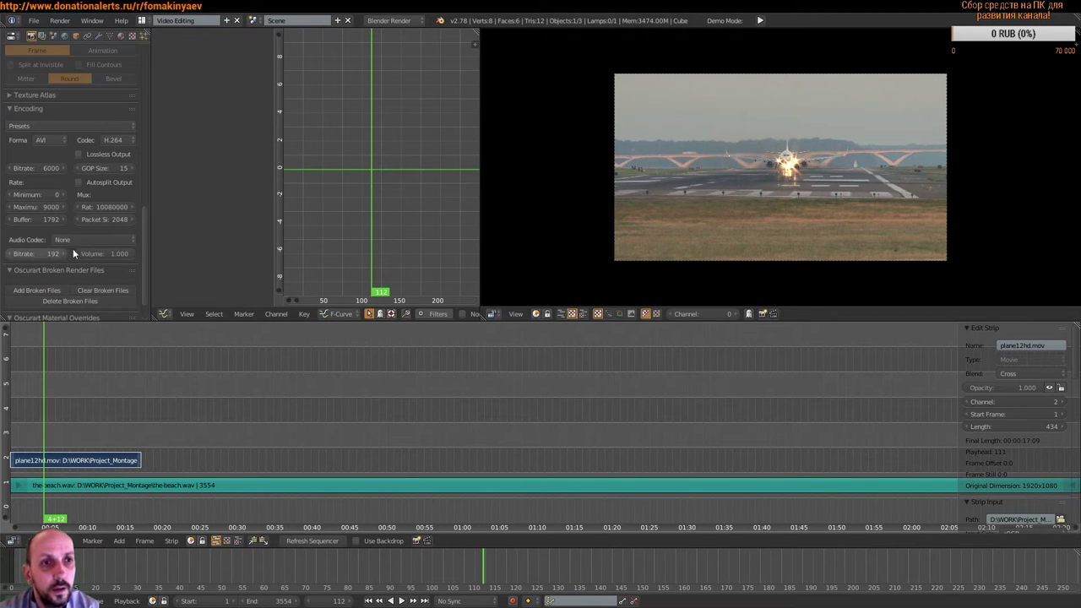
scroll(67, 267, "down", 1)
left_click(66, 205)
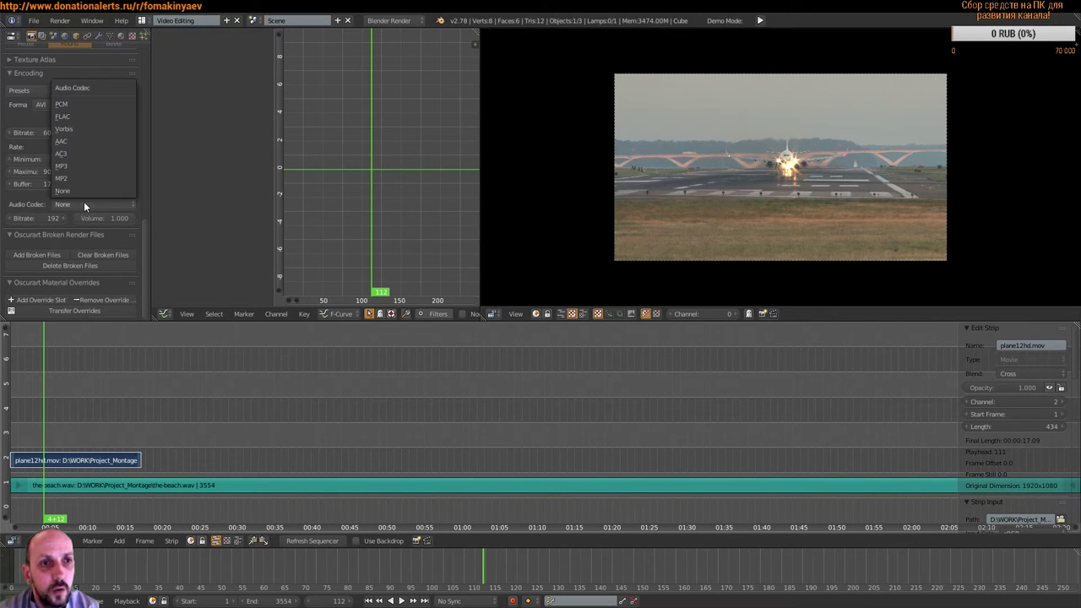
left_click(95, 146)
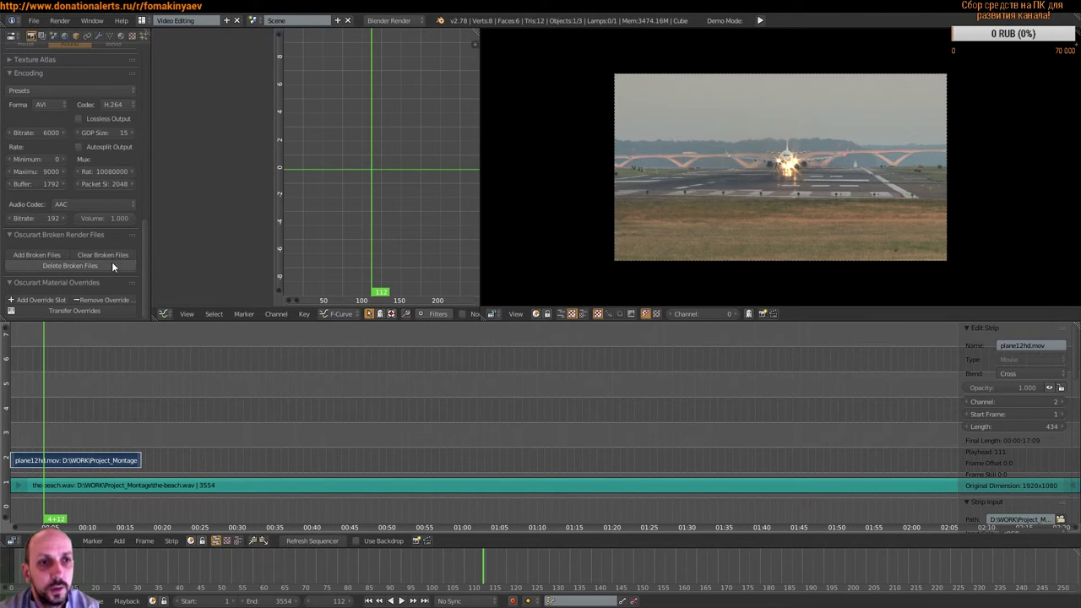
scroll(135, 211, "up", 1)
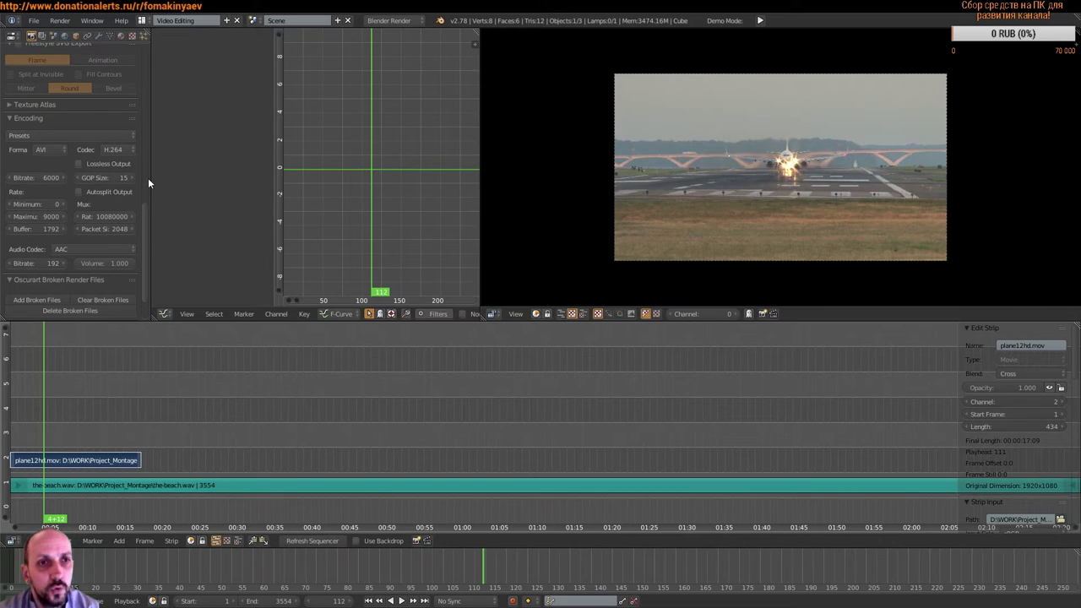
left_click_drag(149, 183, 180, 188)
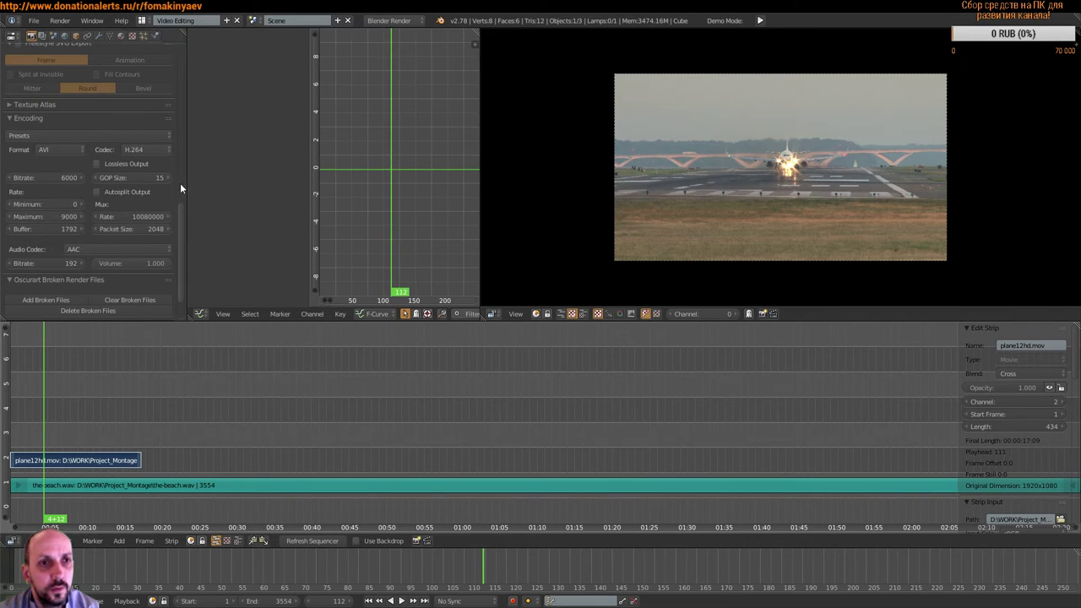
scroll(152, 207, "up", 2)
scroll(128, 216, "down", 2)
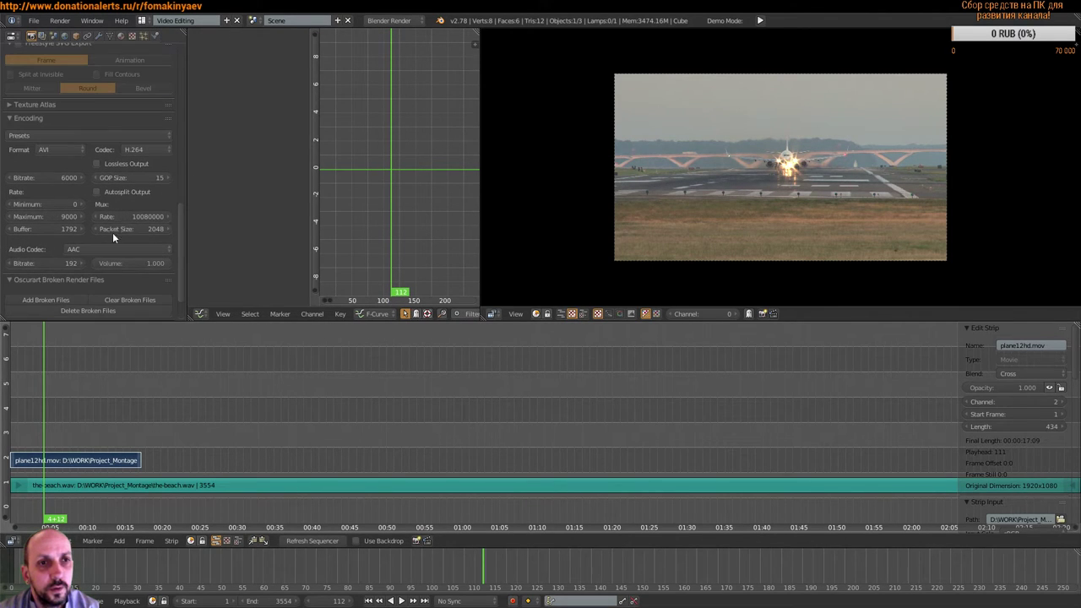
scroll(97, 202, "up", 2)
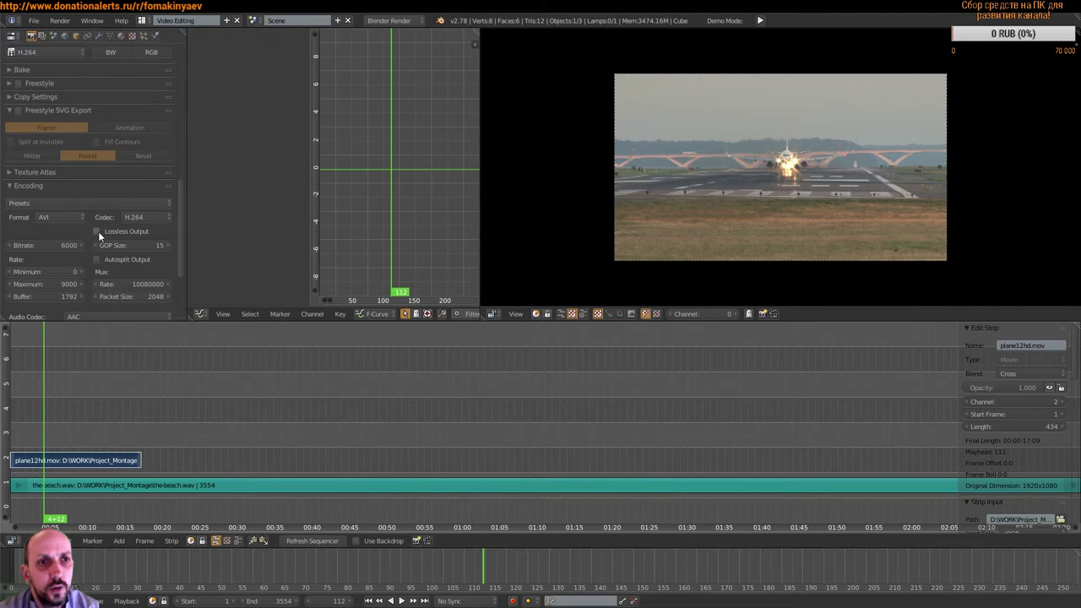
scroll(105, 215, "down", 2)
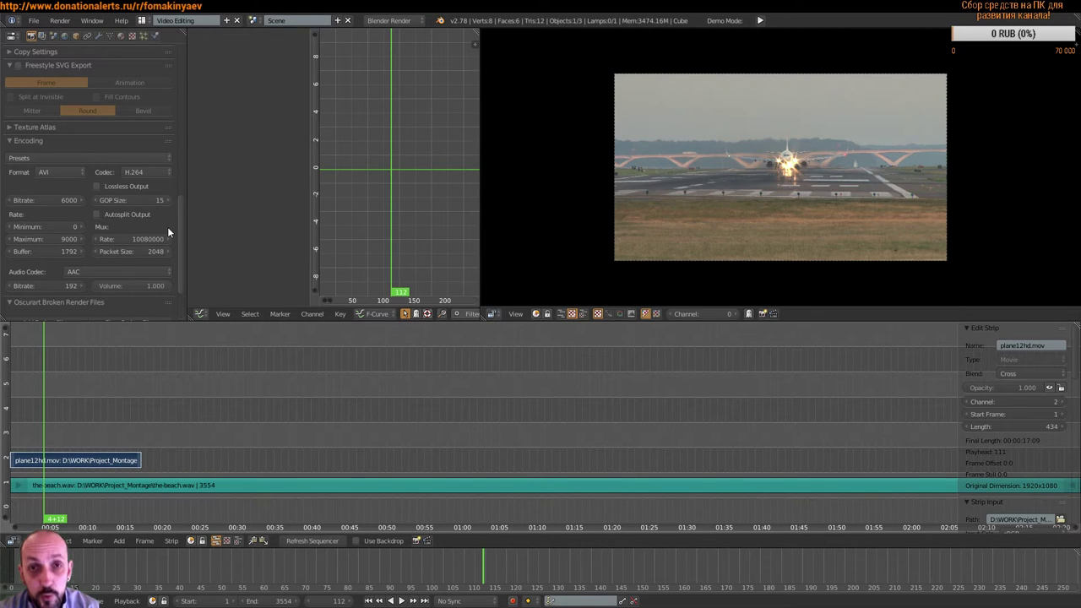
scroll(118, 209, "up", 1)
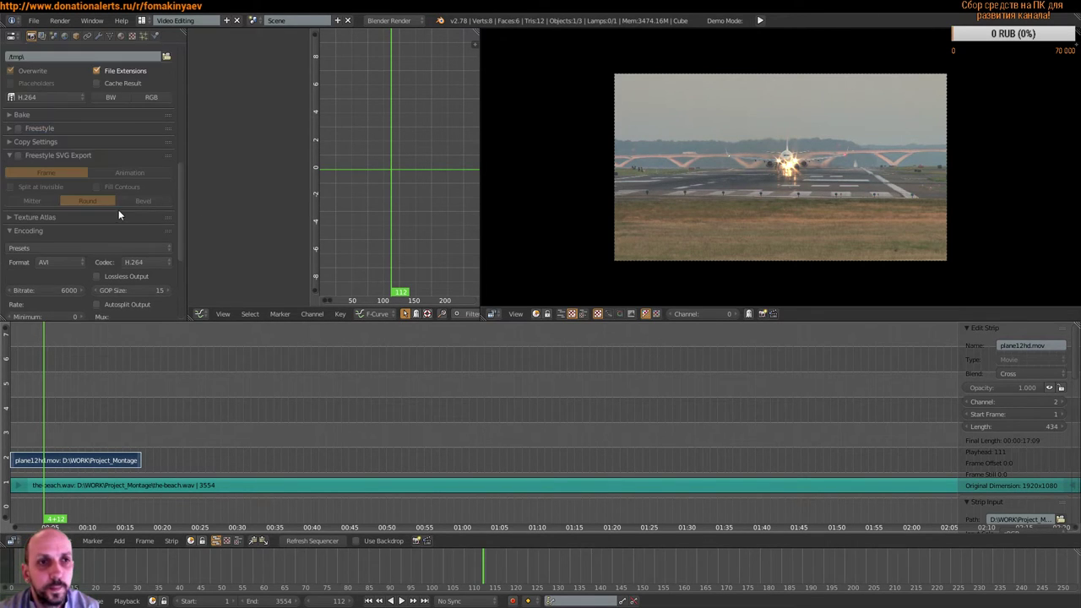
scroll(125, 223, "up", 1)
scroll(126, 222, "up", 1)
scroll(147, 213, "up", 2)
scroll(150, 207, "up", 2)
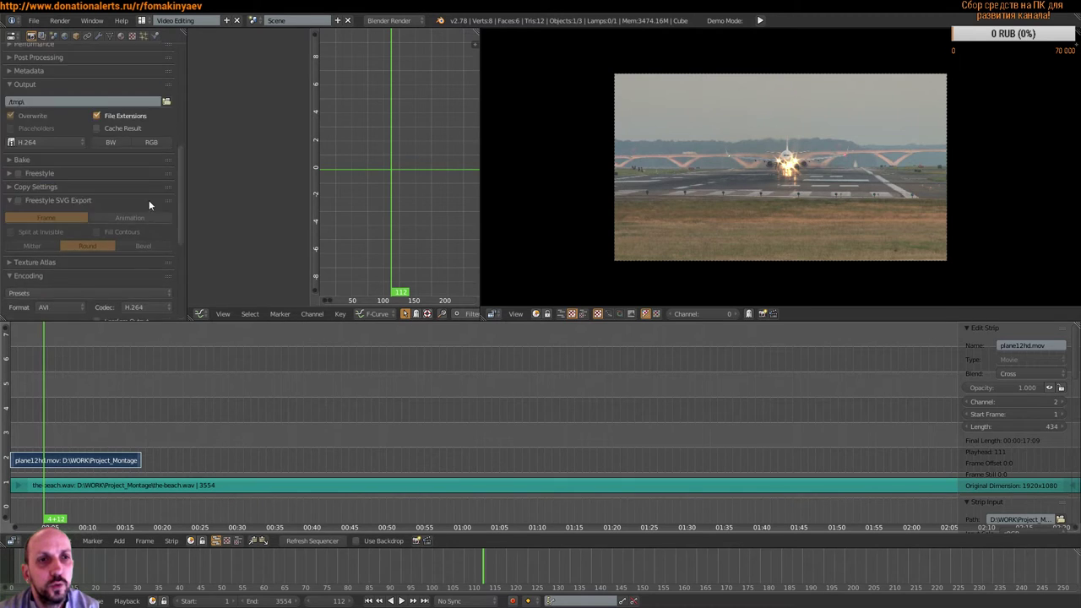
scroll(138, 236, "up", 2)
scroll(136, 241, "up", 1)
scroll(131, 174, "up", 1)
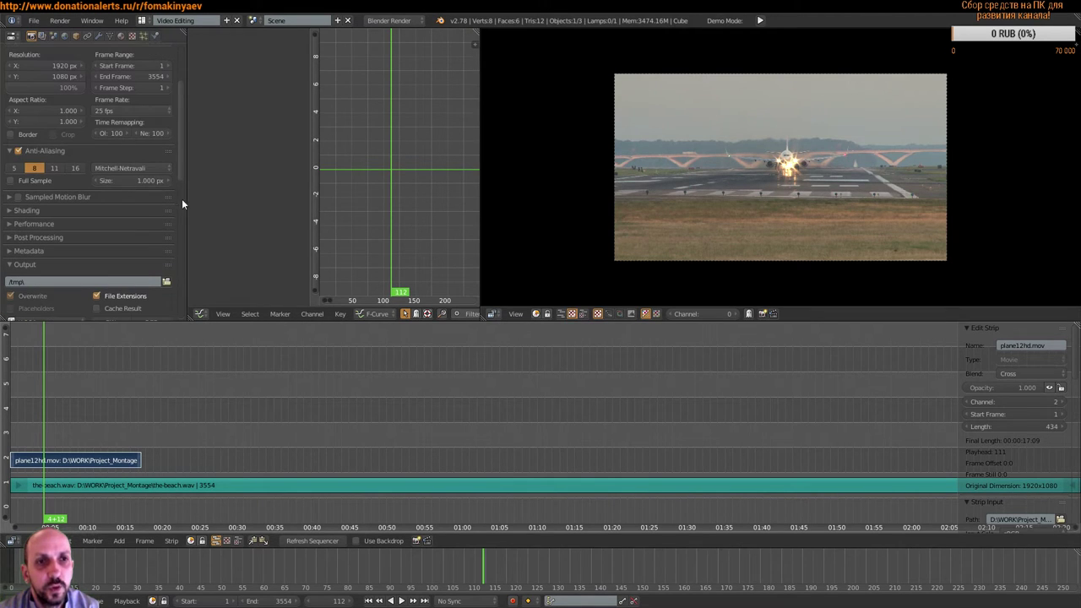
Step: Set the render output path to the Project_Montage folder (D:\WORK\Project_Montage\)
left_click(167, 281)
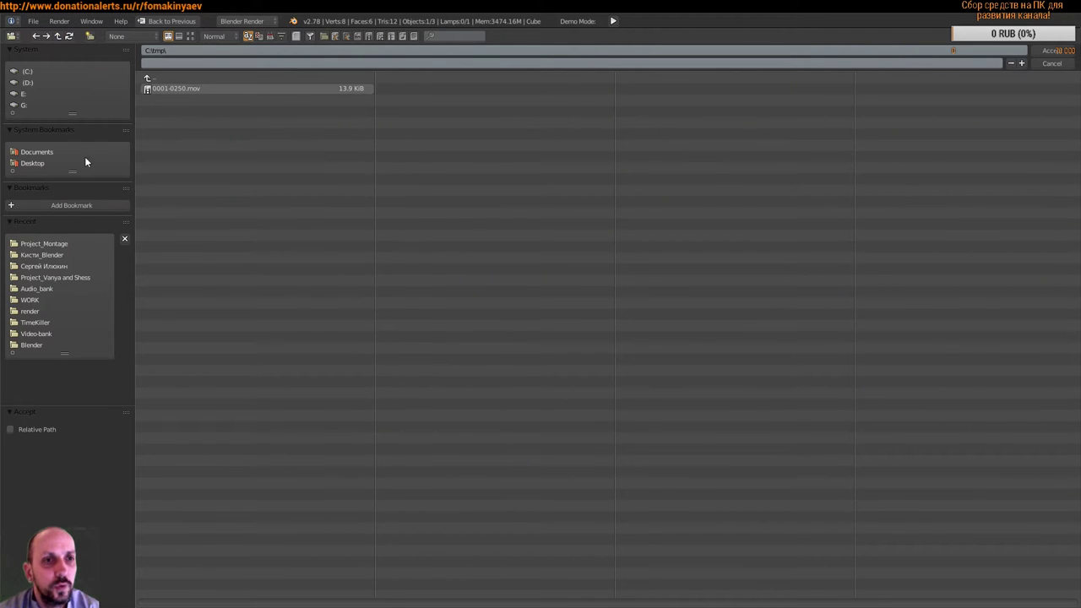
left_click(47, 244)
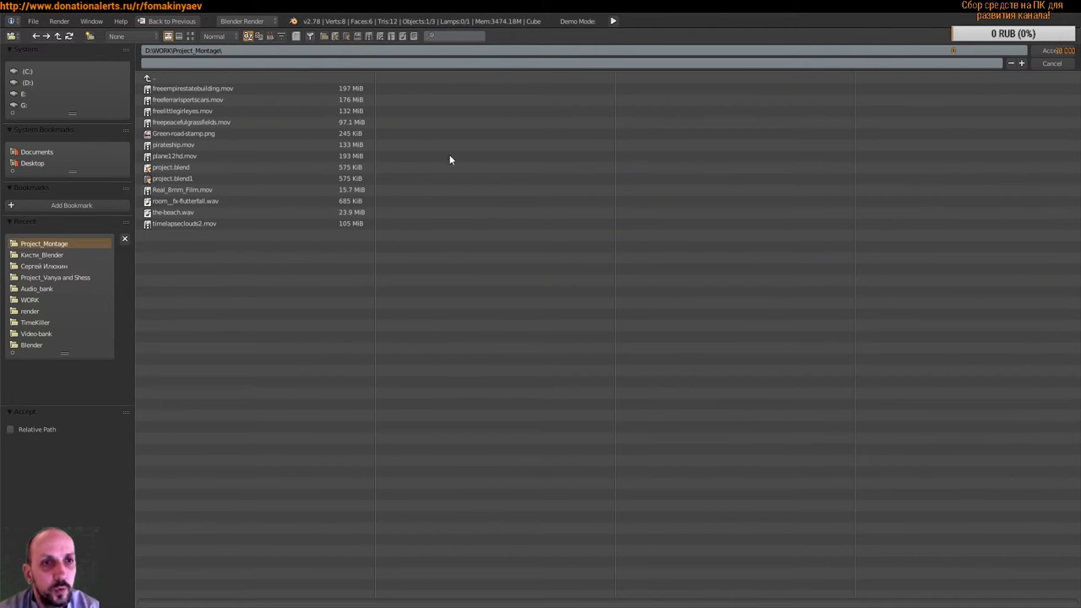
left_click(1056, 50)
scroll(142, 226, "down", 2)
left_click(104, 213)
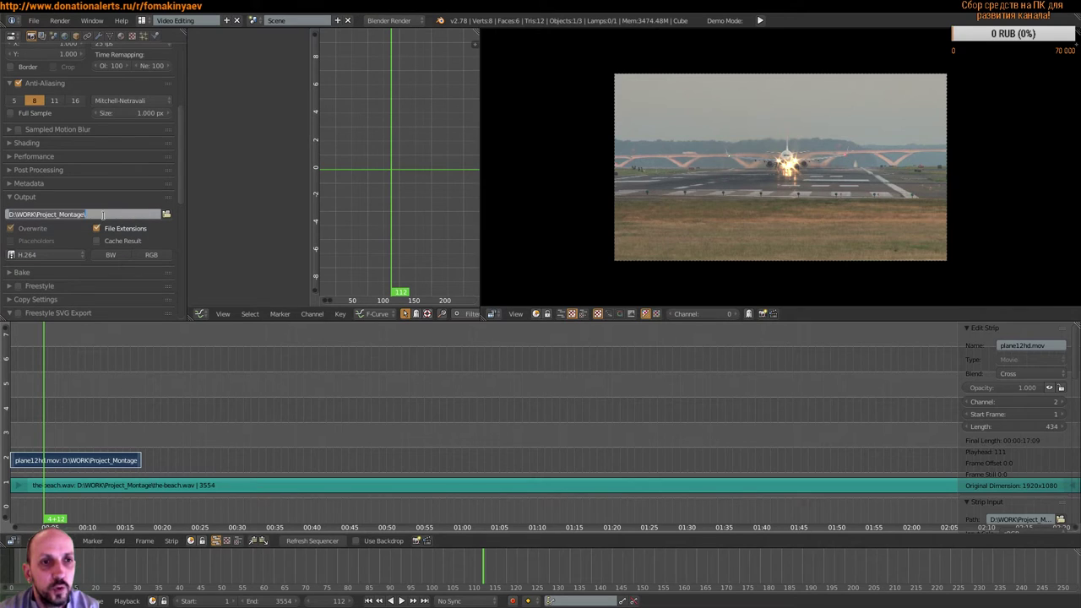
key("Return")
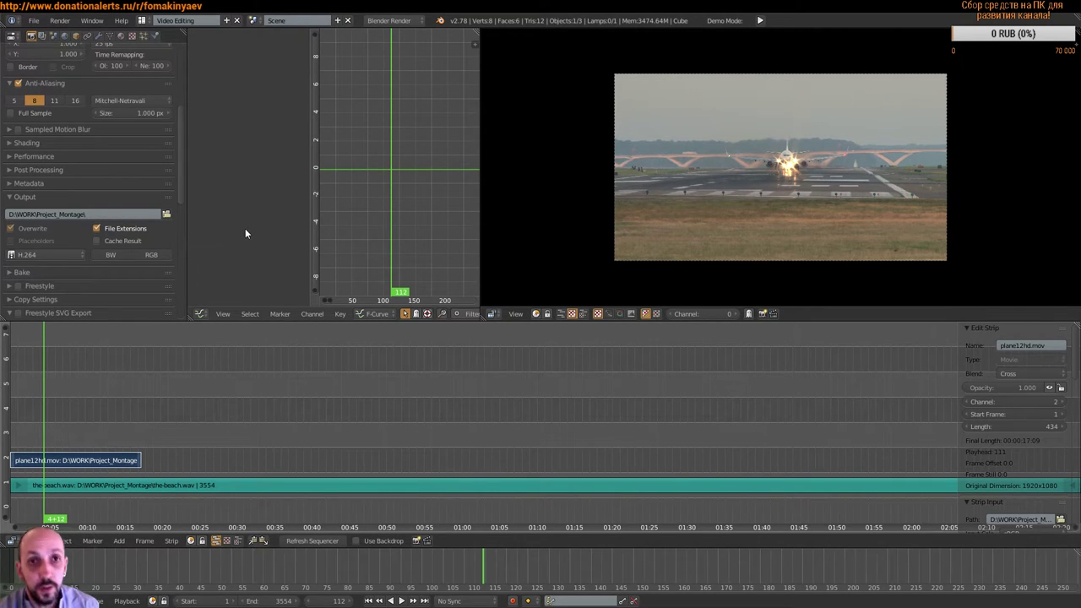
Step: Save the project over the existing project.blend
key("ctrl+s")
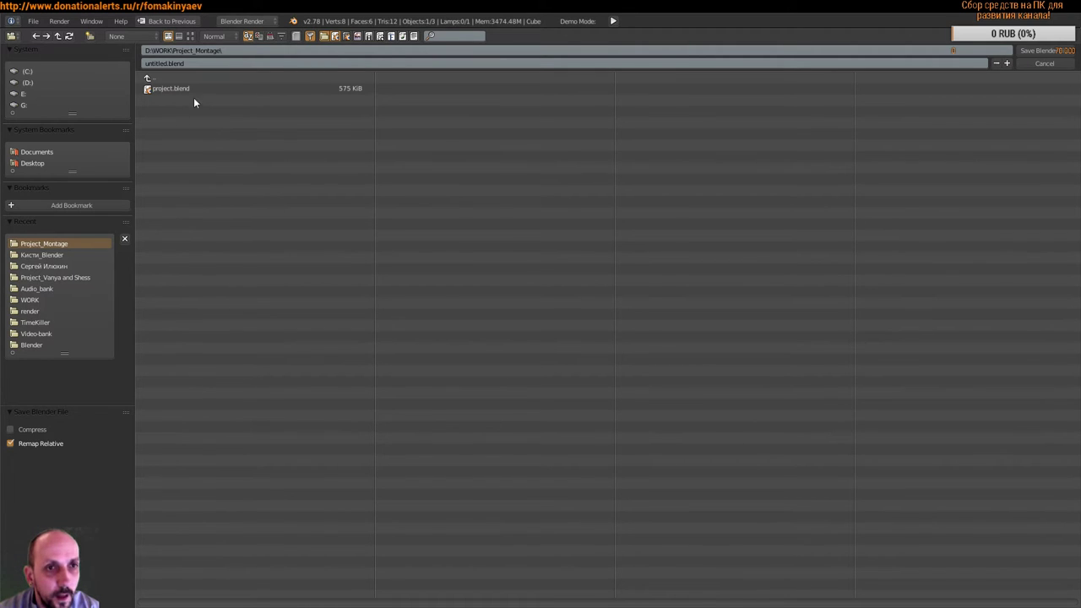
left_click(174, 89)
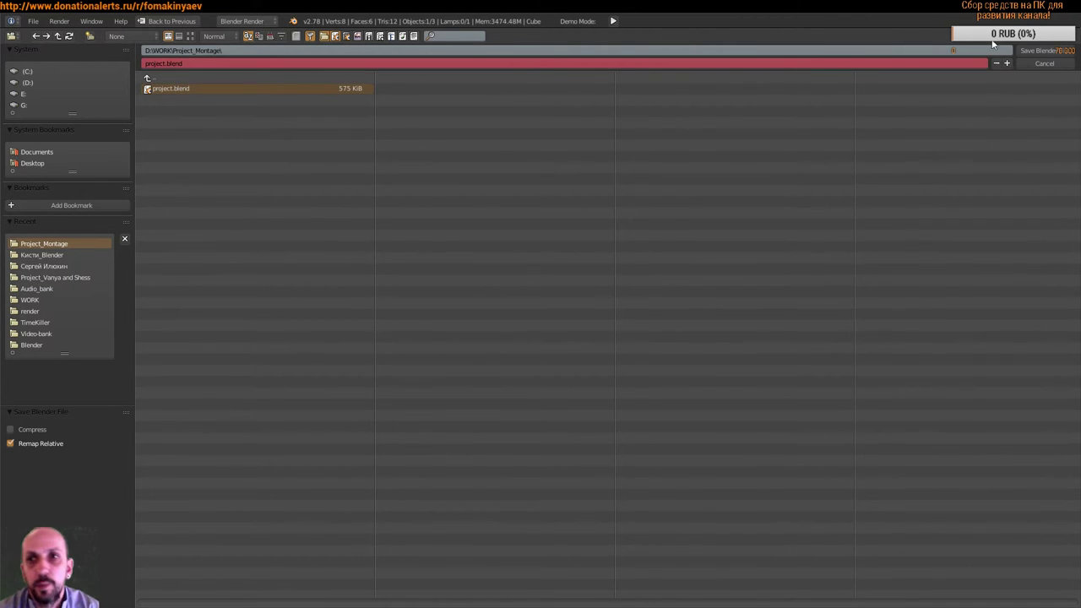
left_click(1040, 51)
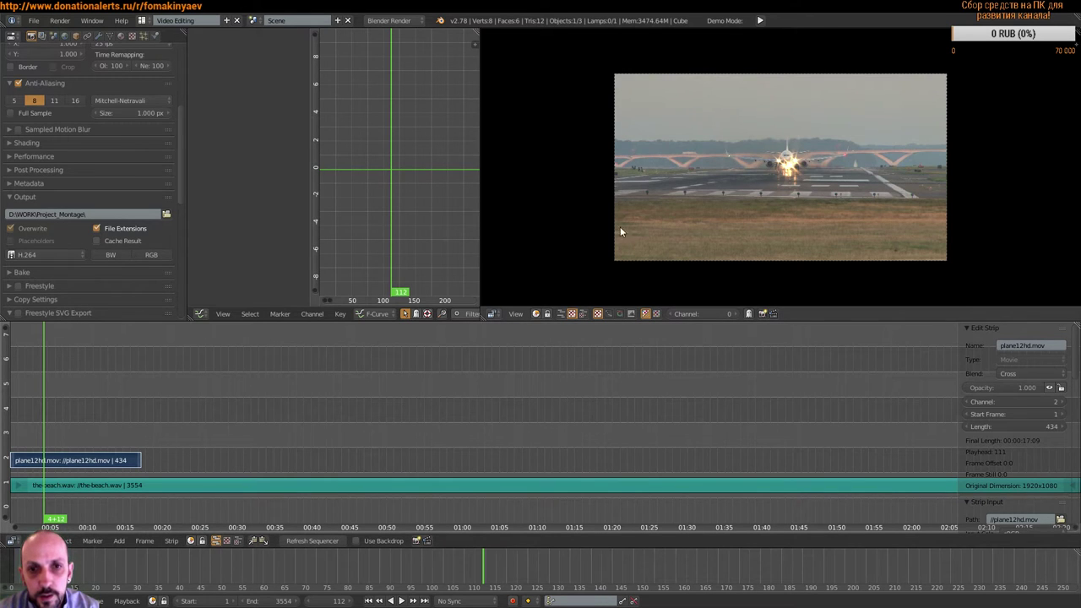
scroll(678, 180, "up", 1)
scroll(724, 188, "down", 1)
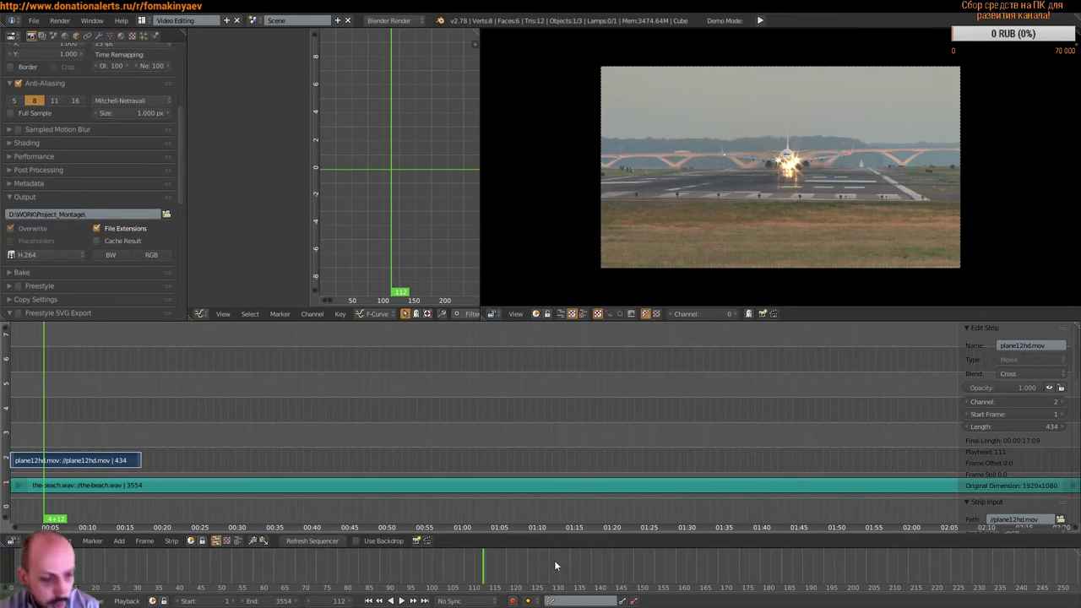
key("Home")
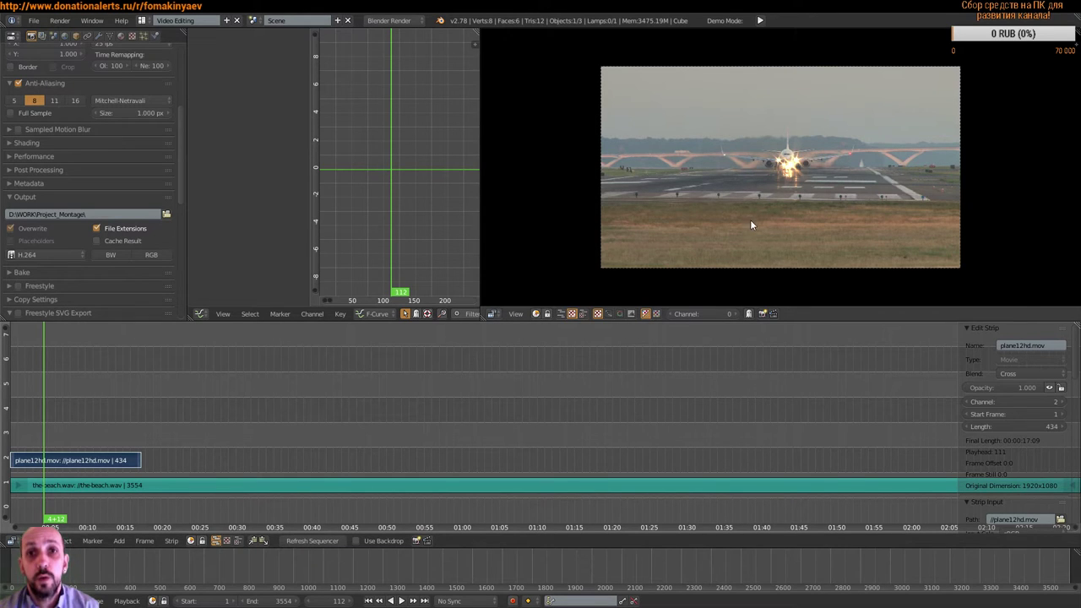
scroll(751, 218, "up", 2)
scroll(735, 185, "down", 1)
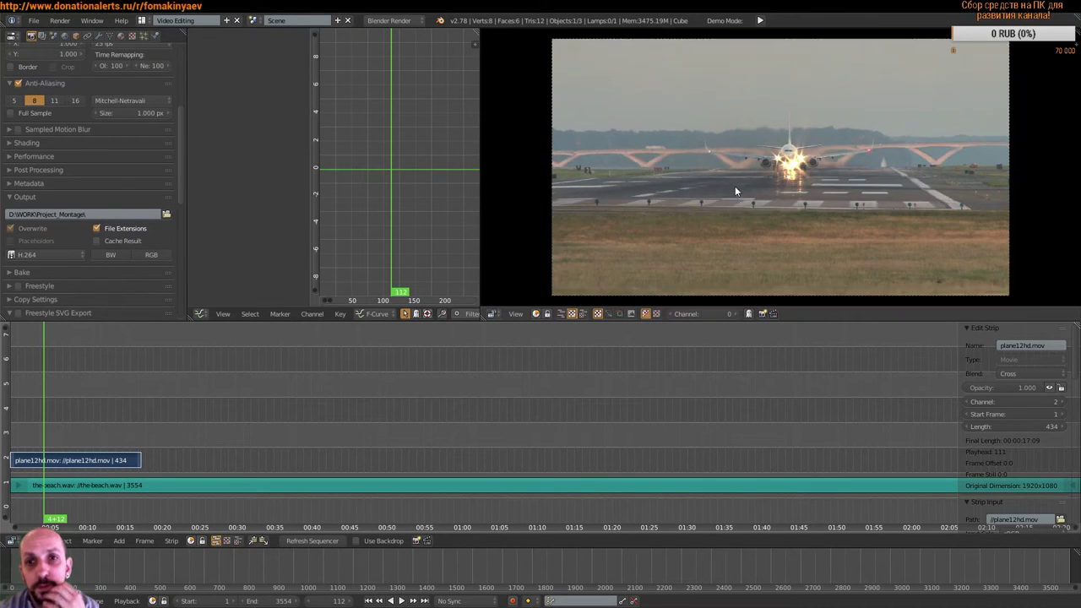
scroll(750, 184, "up", 1)
scroll(754, 184, "up", 1)
scroll(748, 203, "up", 1)
scroll(765, 196, "down", 1)
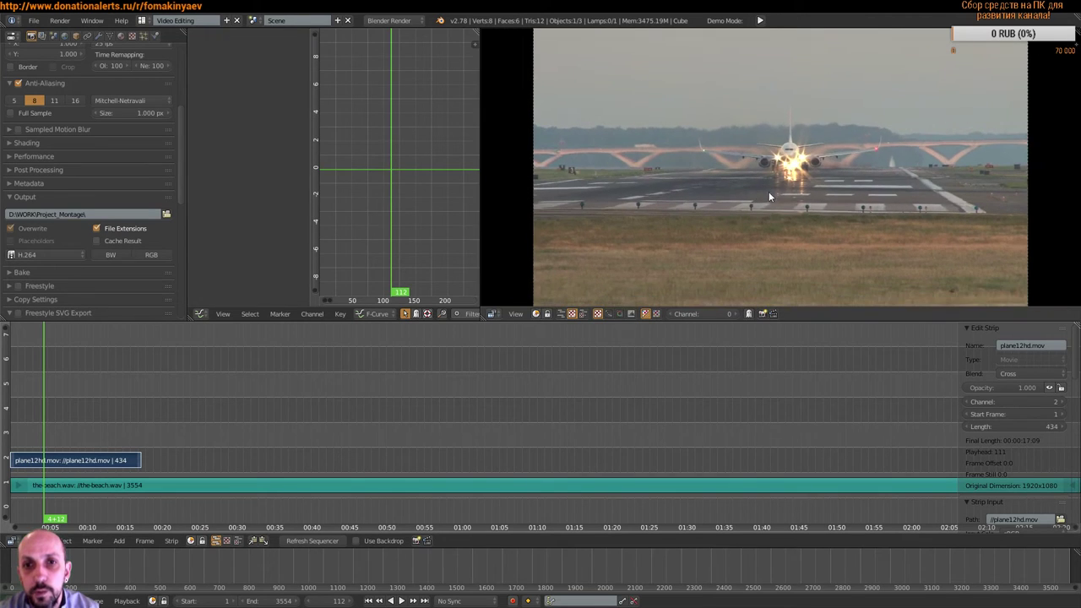
scroll(773, 191, "down", 1)
scroll(781, 196, "up", 1)
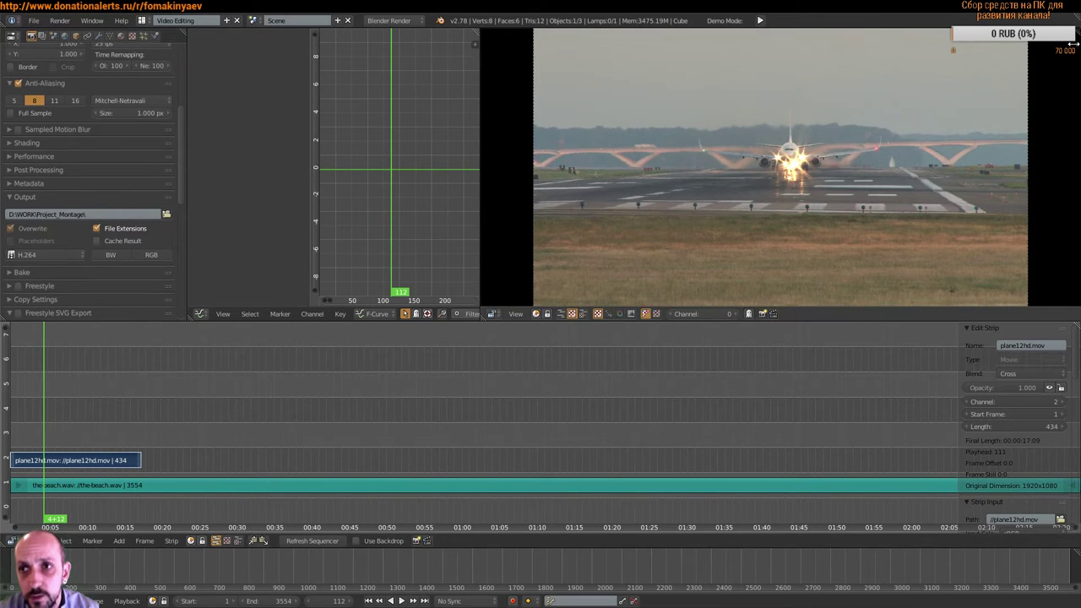
Step: Set the preview's proxy render size to 25% and return the playhead to frame 1
left_click(1070, 52)
scroll(1022, 169, "down", 2)
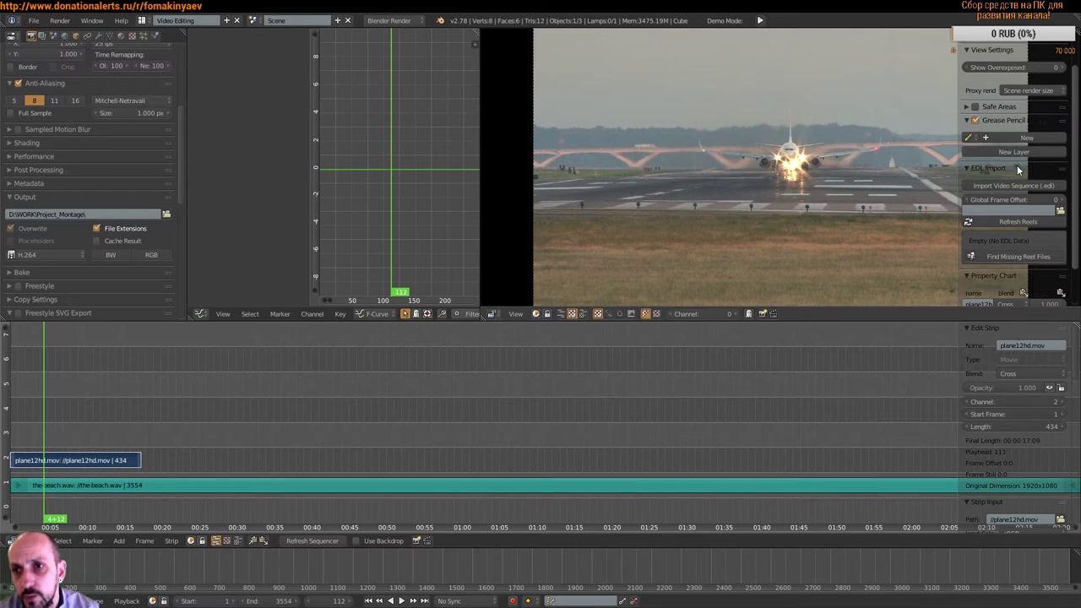
scroll(1020, 178, "up", 2)
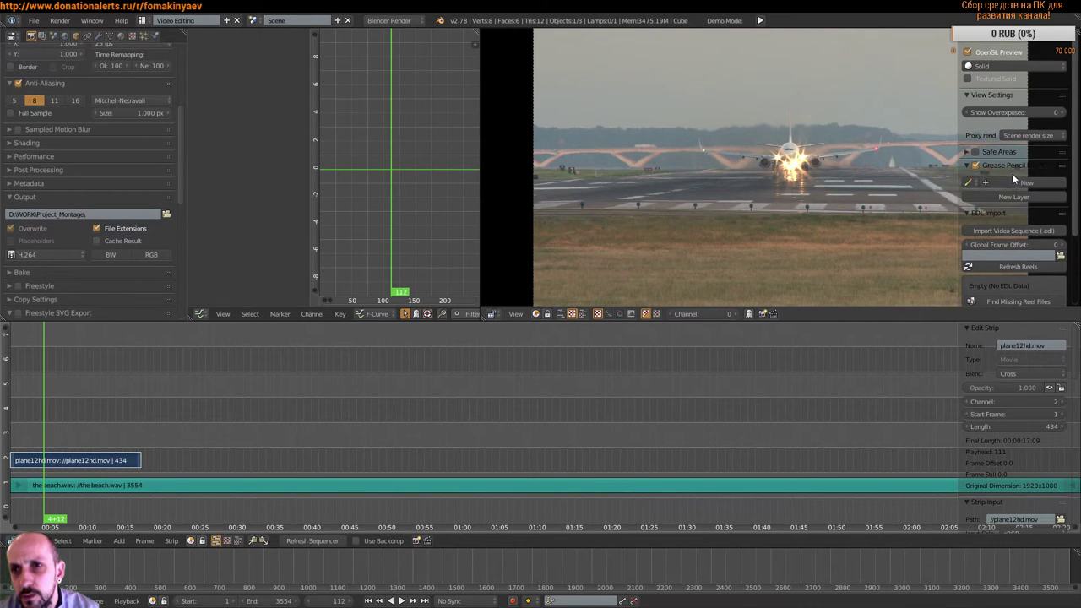
scroll(1015, 167, "down", 1)
scroll(1020, 191, "up", 1)
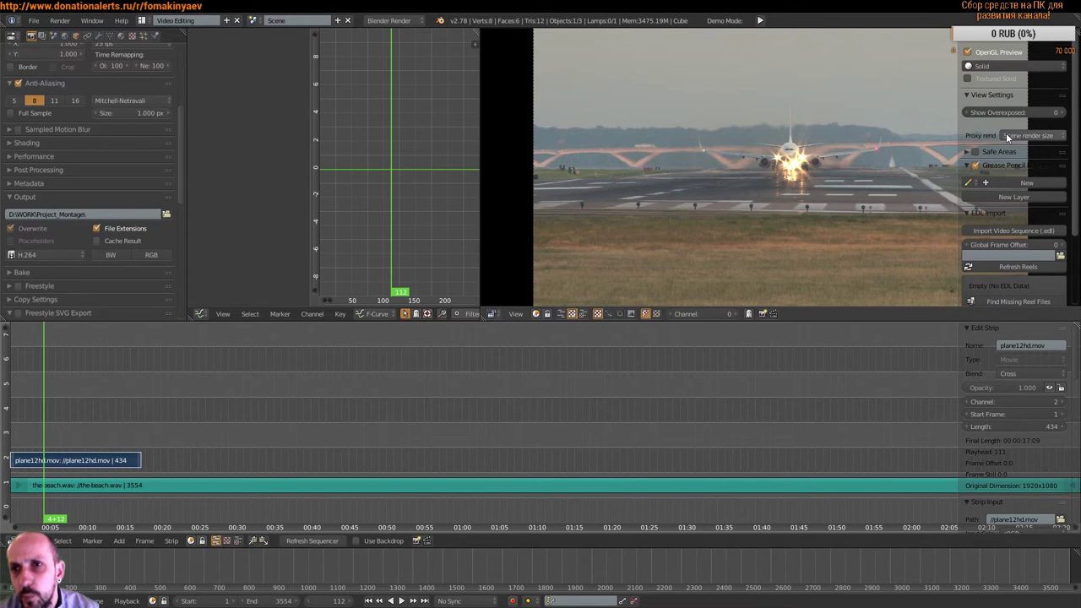
left_click(1028, 136)
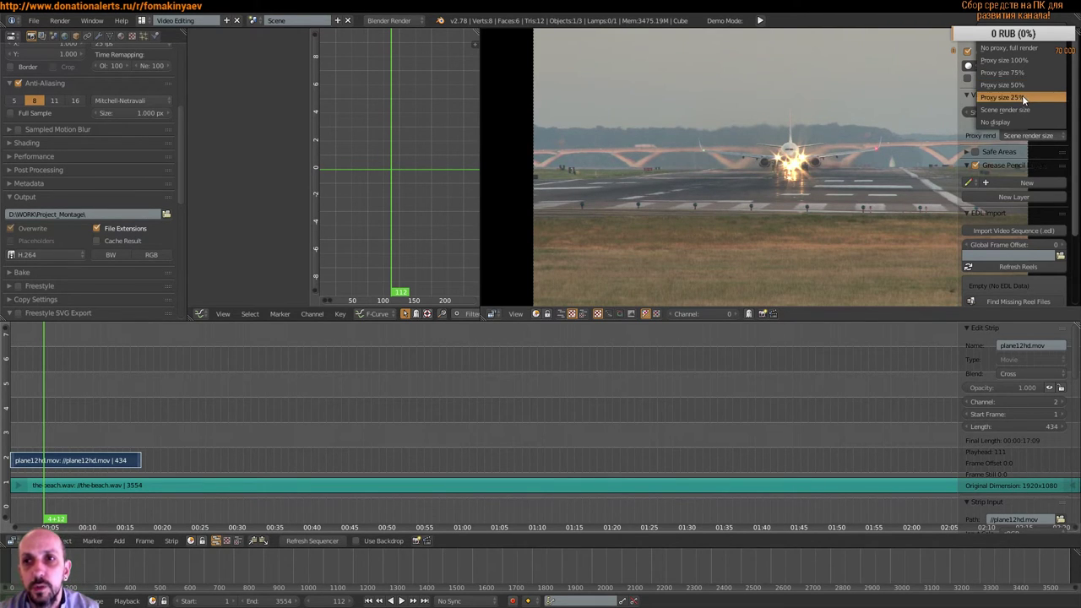
left_click(1023, 98)
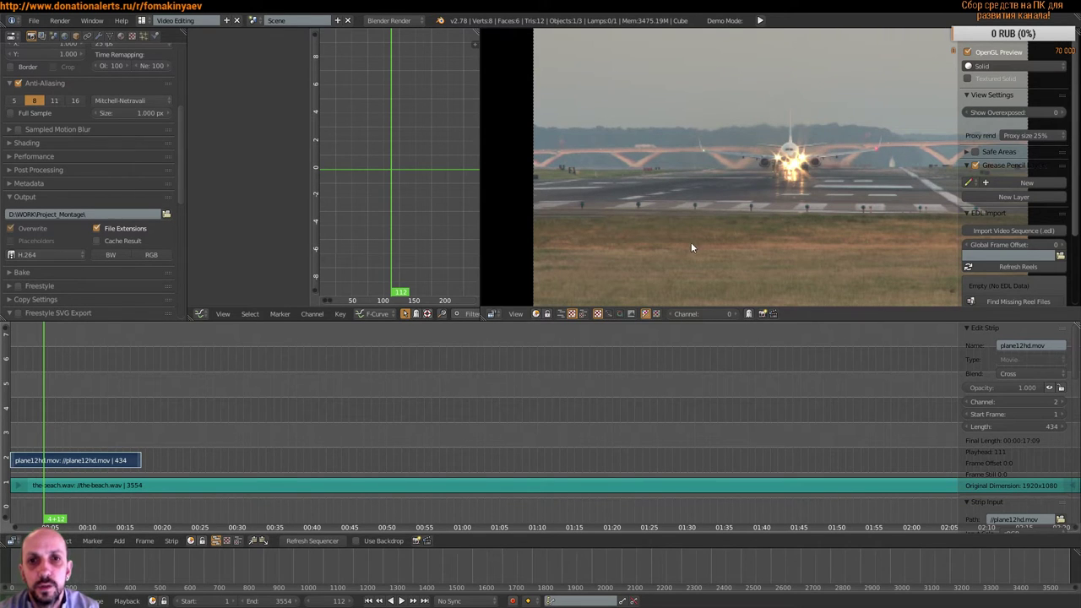
left_click(368, 601)
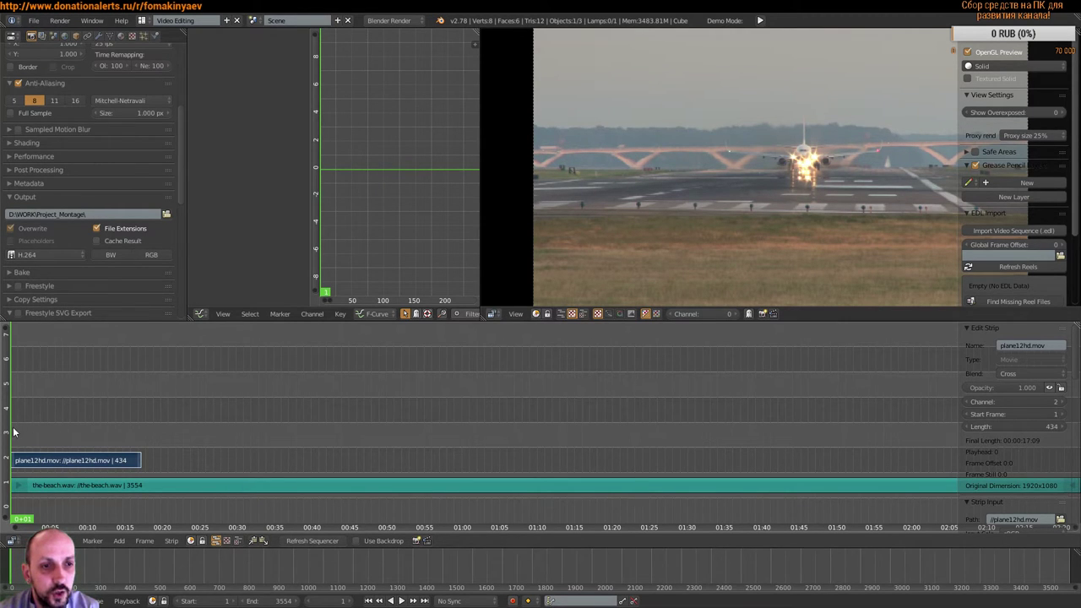
Step: Play back the plane takeoff, close the preview sidebar, and return to frame 1
key("alt+a")
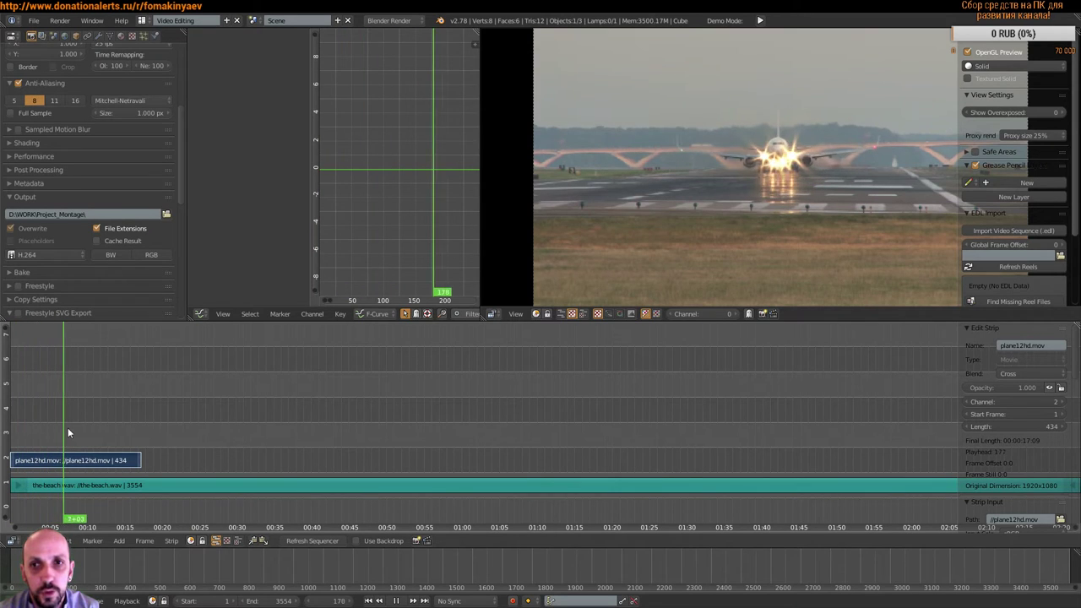
key("alt+a")
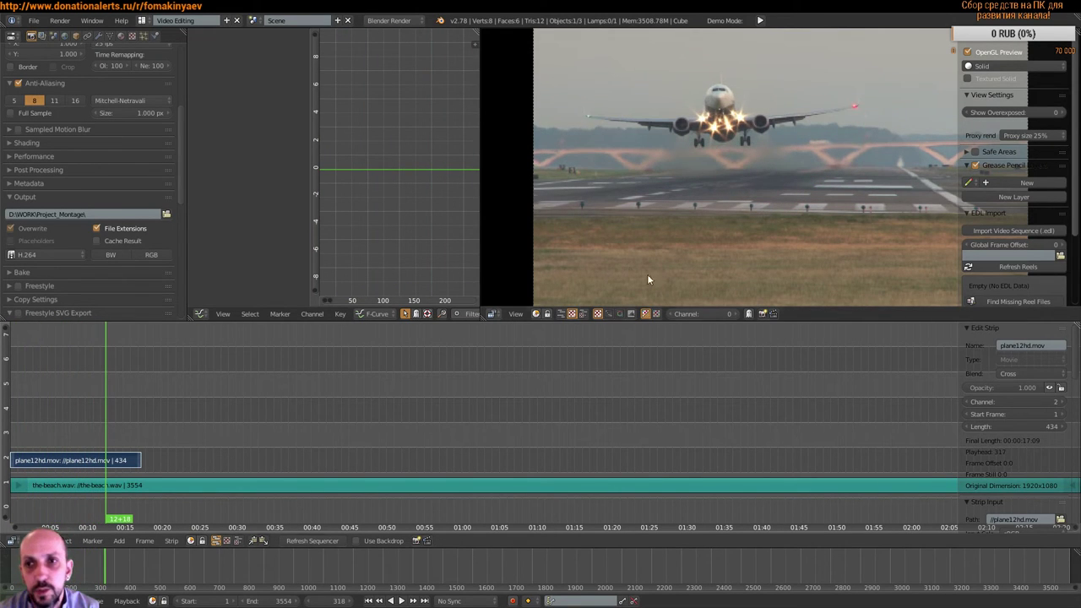
left_click_drag(968, 183, 1067, 172)
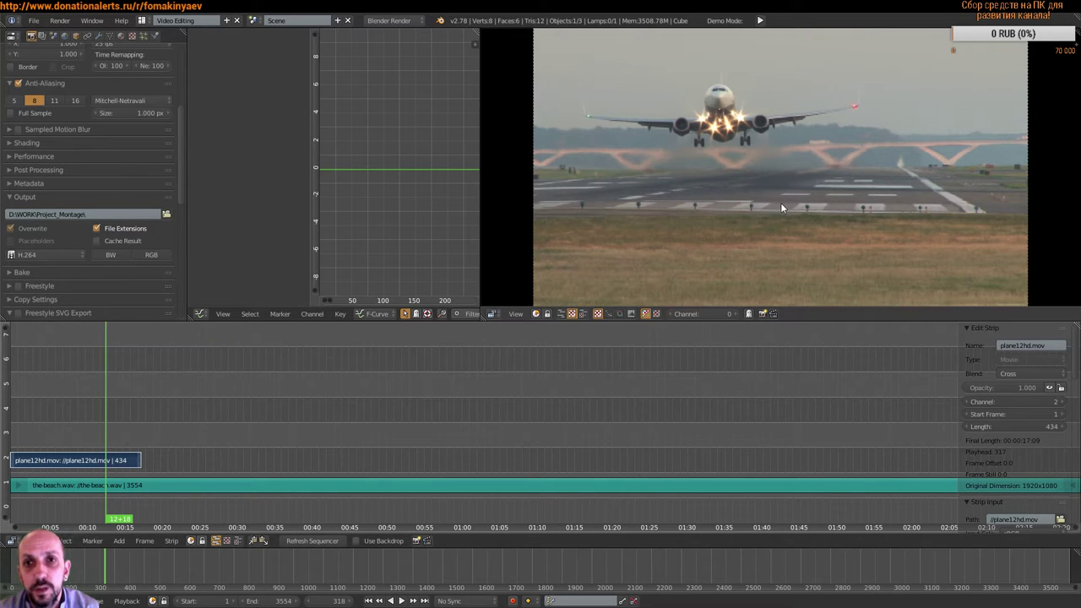
mouse_move(106, 411)
left_mouse_down()
mouse_move(47, 424)
mouse_move(136, 416)
mouse_move(93, 420)
mouse_move(105, 414)
left_mouse_up()
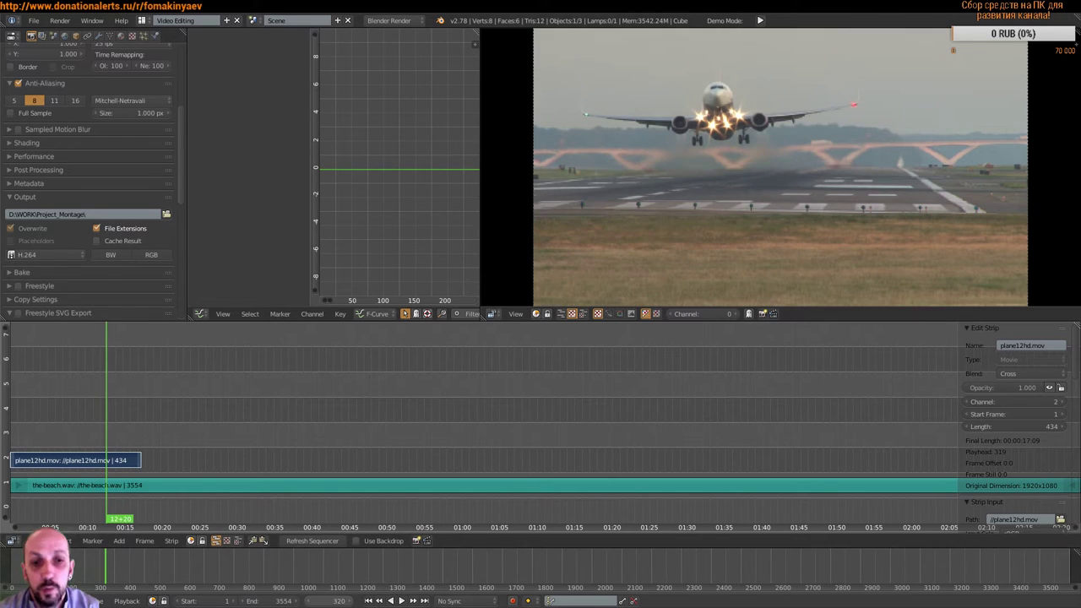
key("shift+Left")
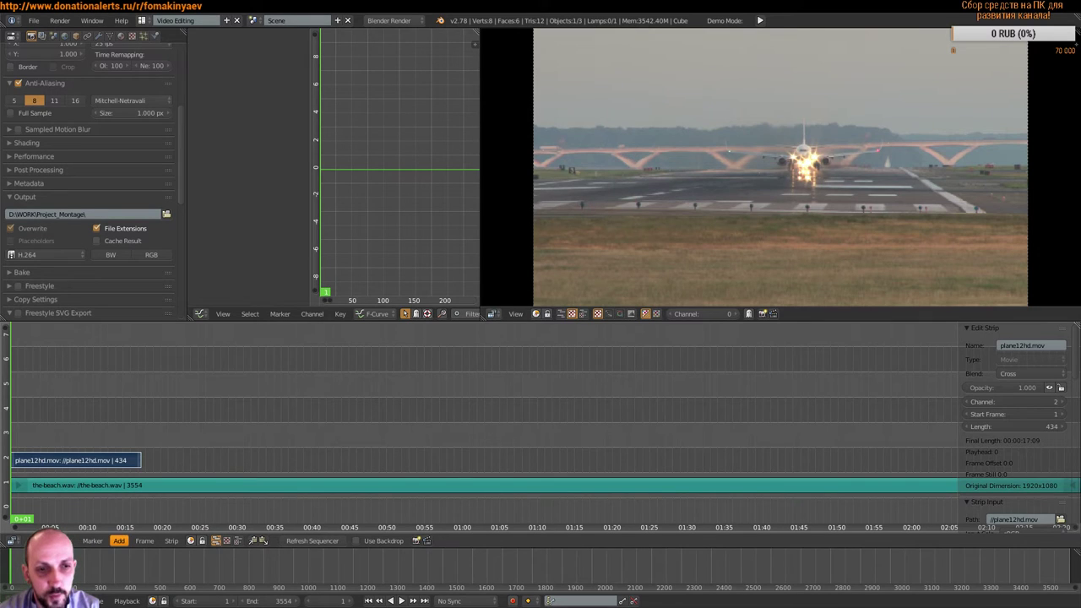
Step: Open the Add > Movie file browser and show the clips as thumbnails
left_click(118, 544)
mouse_move(144, 541)
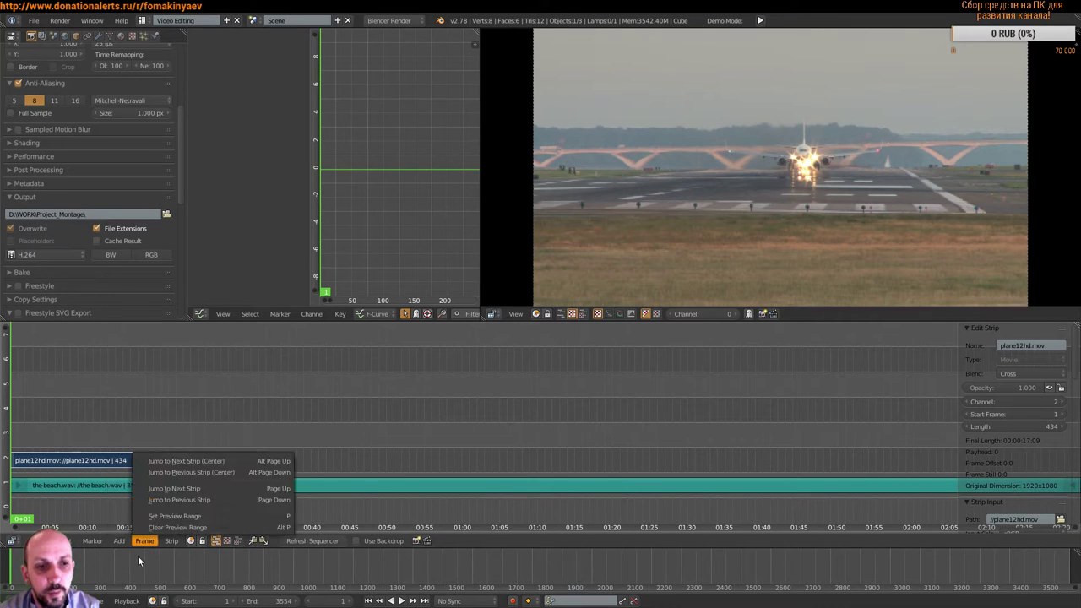
left_click(126, 601)
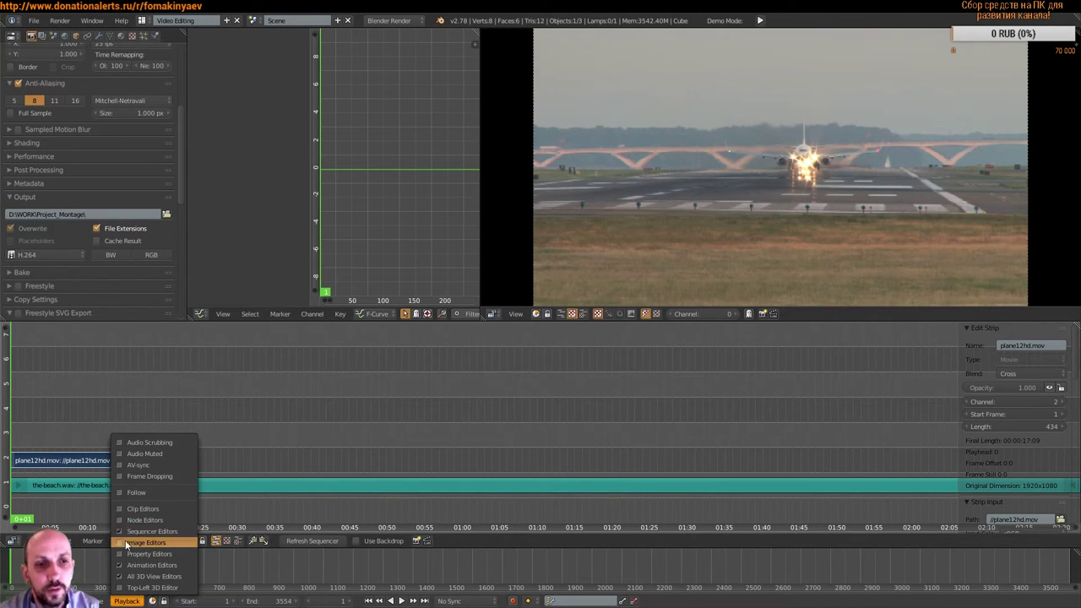
left_click(127, 600)
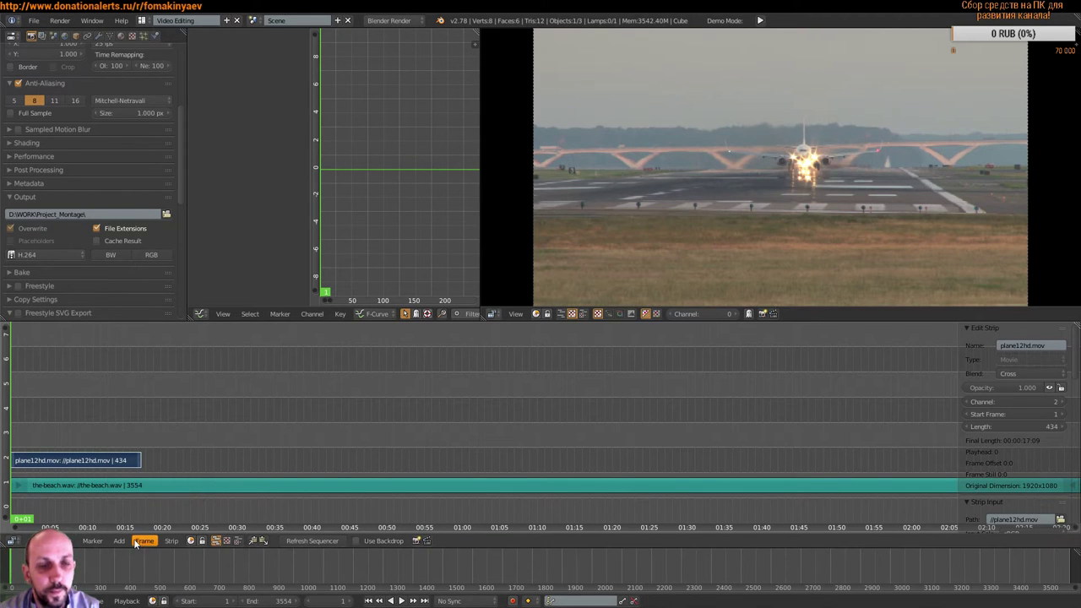
left_click(117, 542)
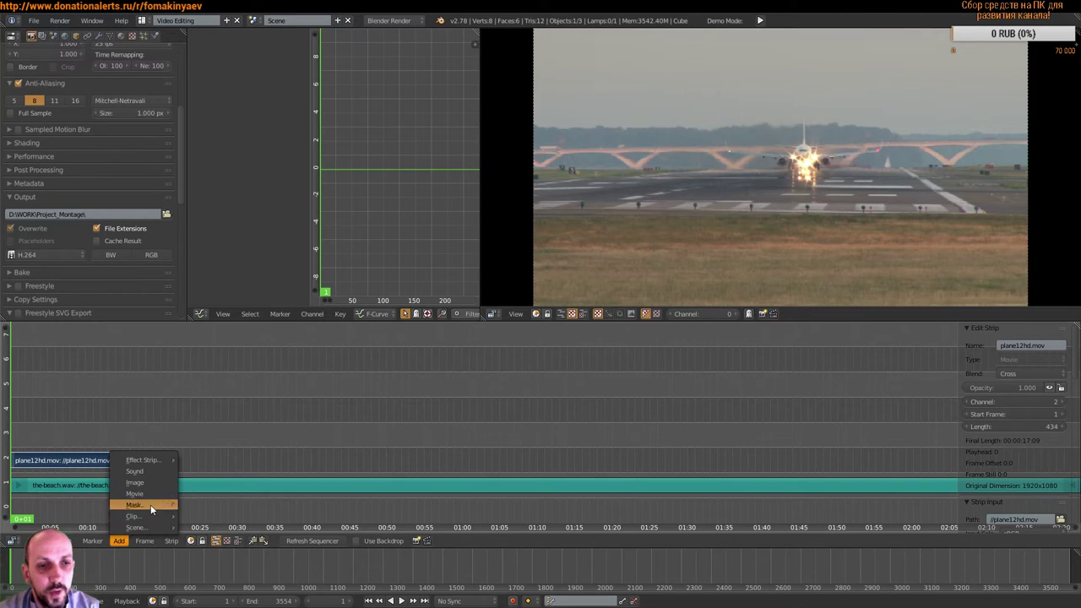
left_click(139, 490)
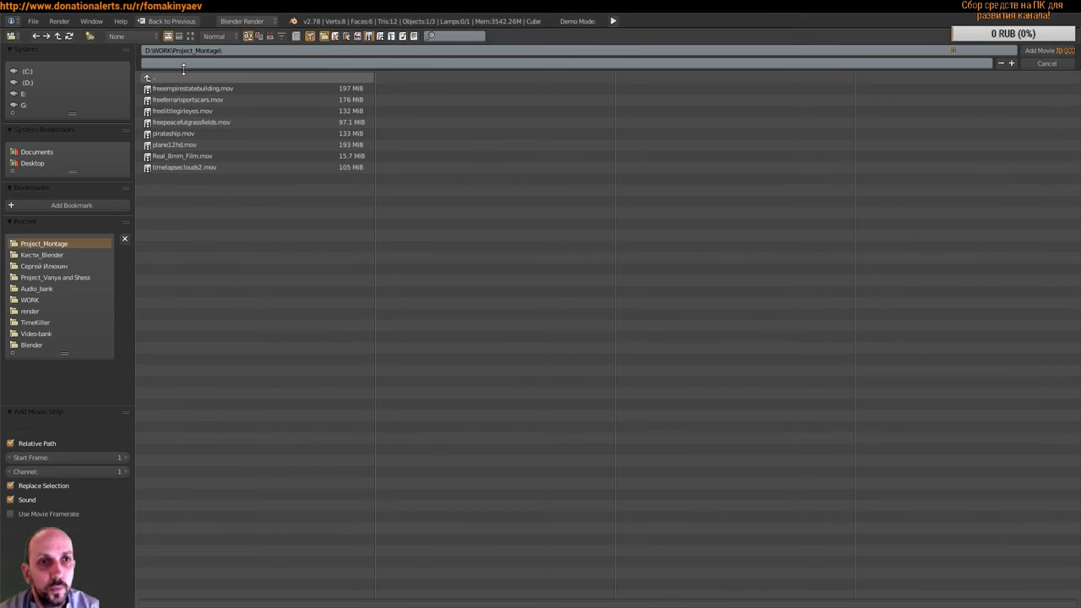
left_click(190, 36)
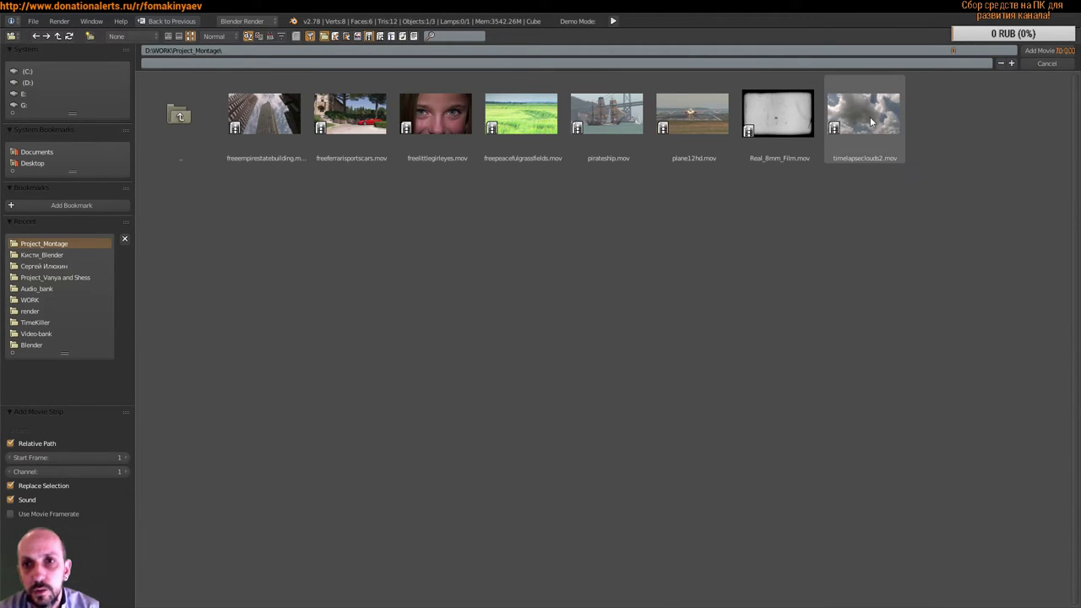
Step: Add timelapseclouds2.mov as a 307-frame strip on channel 3 from frame 1
left_click(844, 146)
left_click(1050, 52)
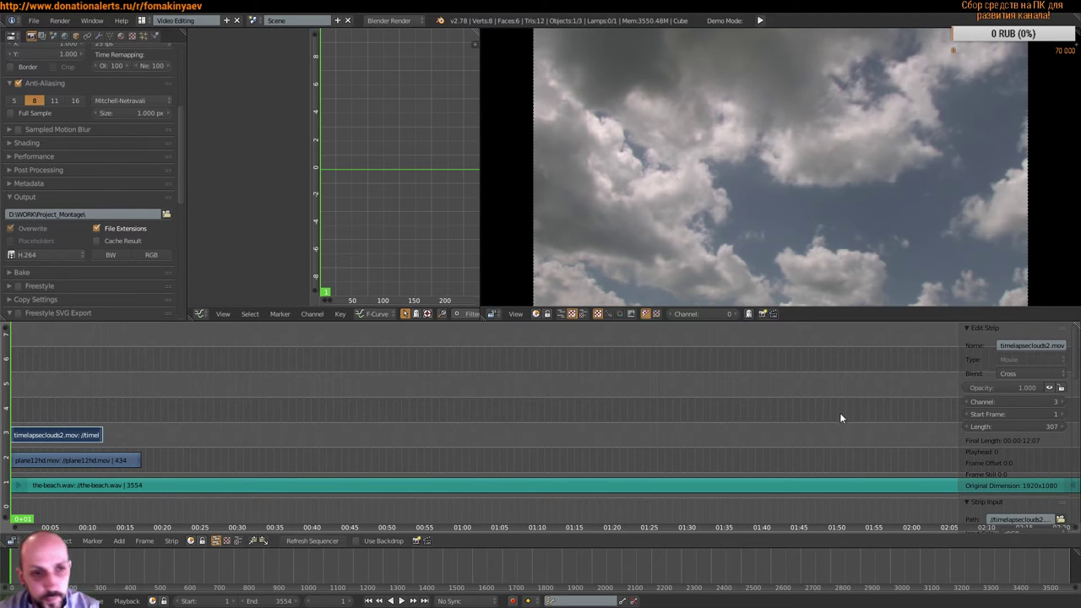
scroll(1023, 422, "down", 5)
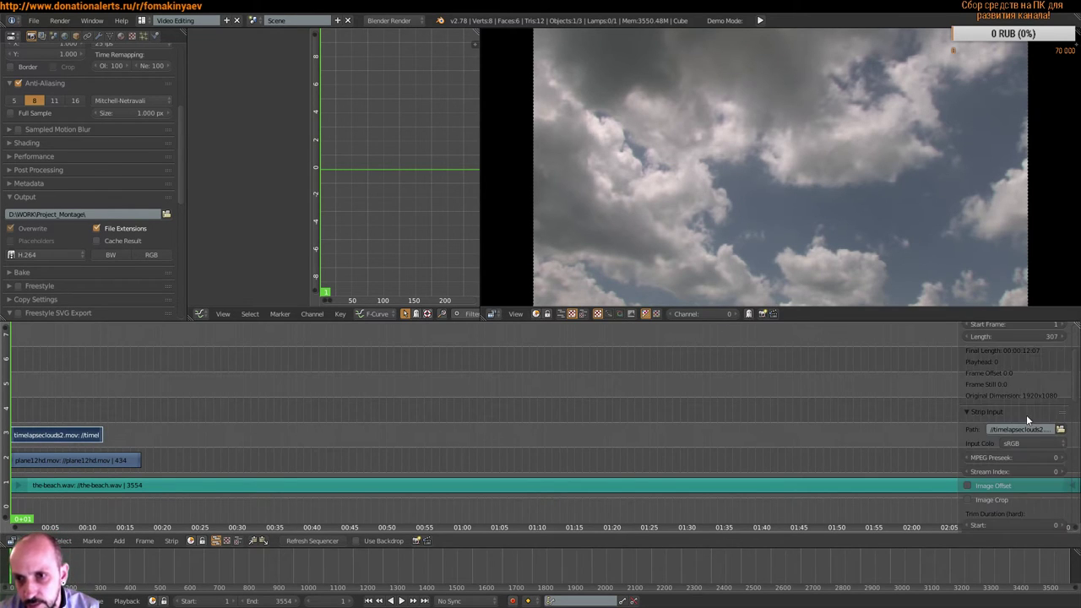
scroll(1027, 414, "up", 2)
scroll(1032, 431, "up", 1)
scroll(1026, 429, "up", 2)
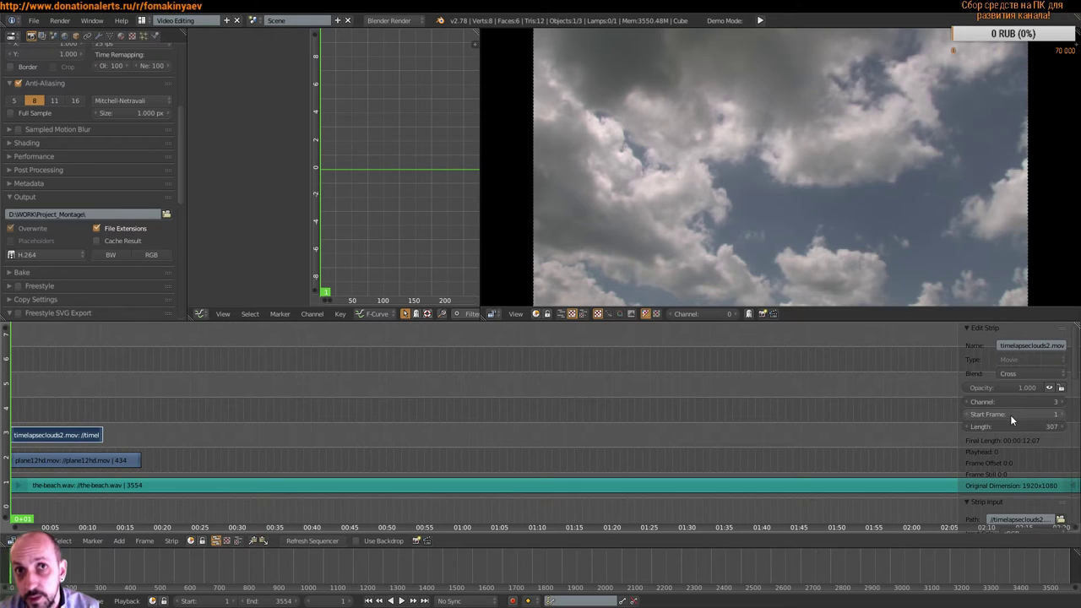
left_click(55, 481)
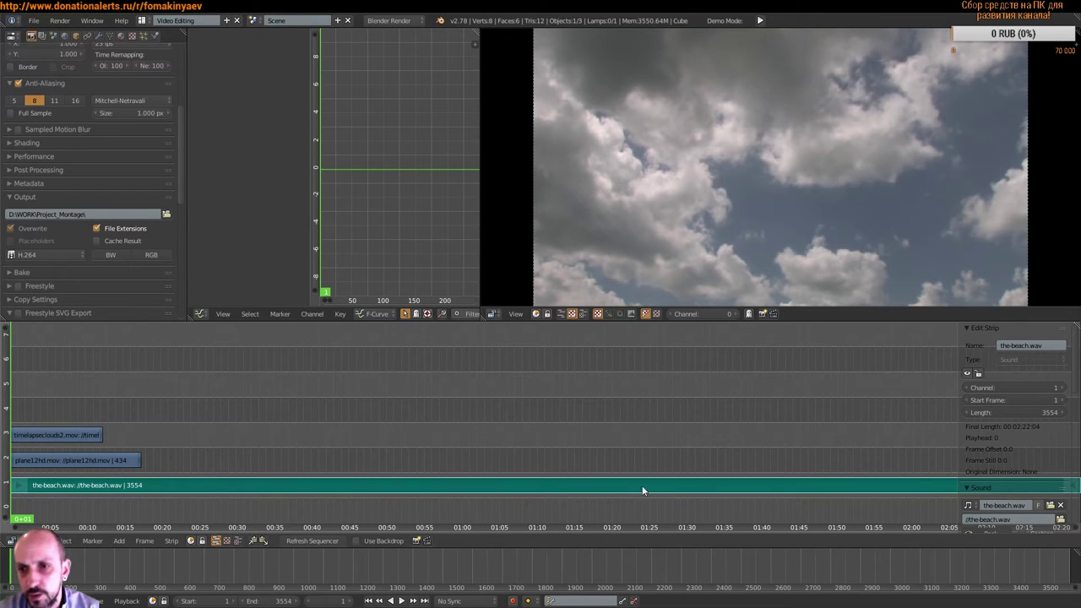
scroll(1035, 401, "down", 3)
scroll(1039, 397, "down", 2)
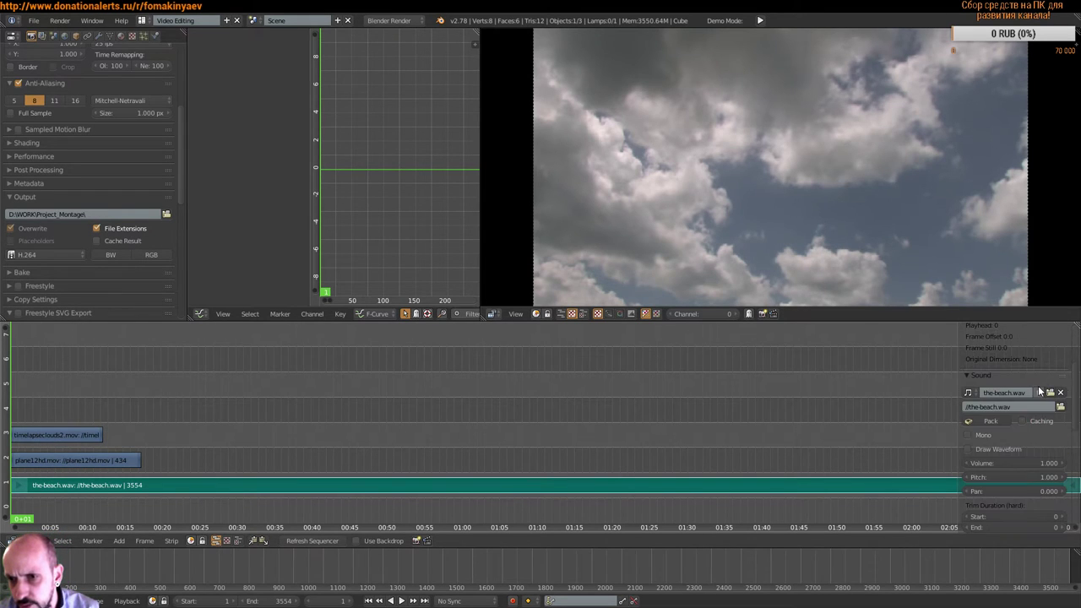
scroll(1027, 411, "down", 3)
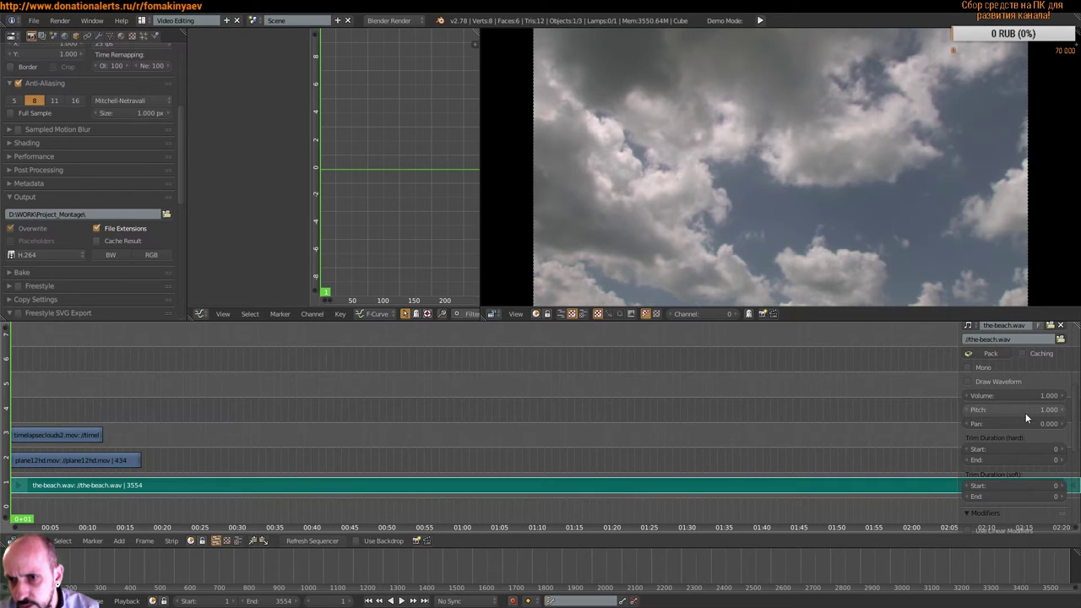
scroll(1020, 414, "down", 1)
scroll(1019, 413, "down", 2)
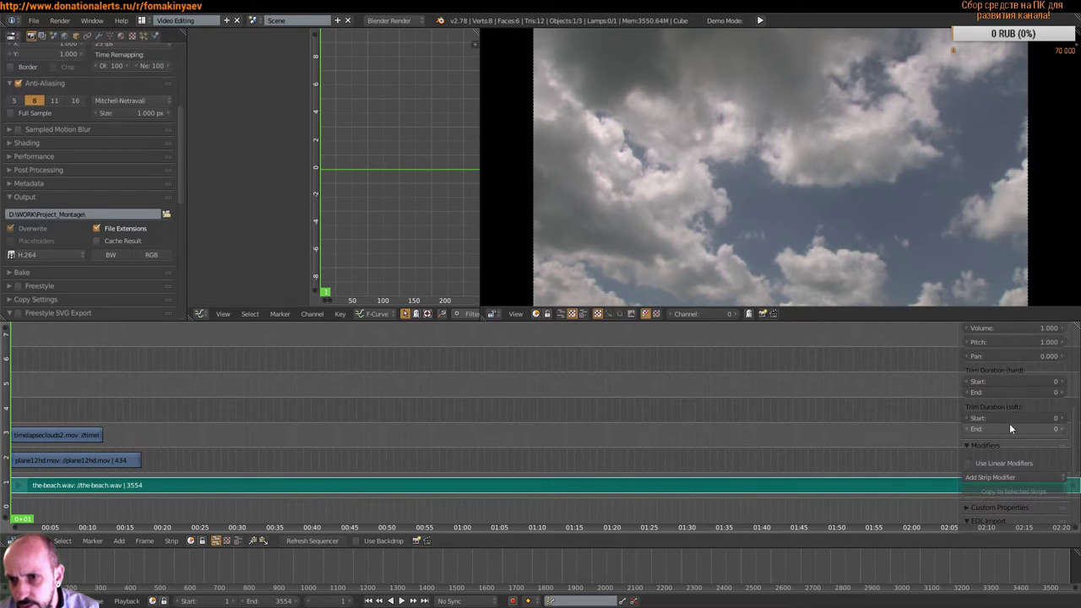
scroll(1014, 418, "down", 3)
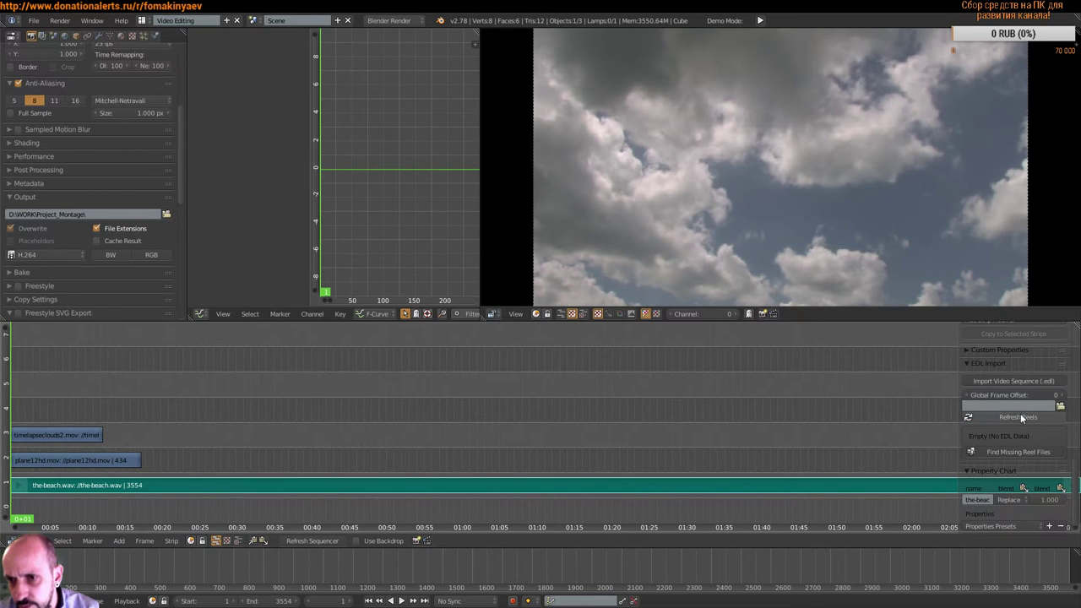
scroll(1022, 410, "up", 1)
scroll(1026, 407, "up", 1)
scroll(1031, 440, "up", 2)
scroll(1026, 458, "up", 3)
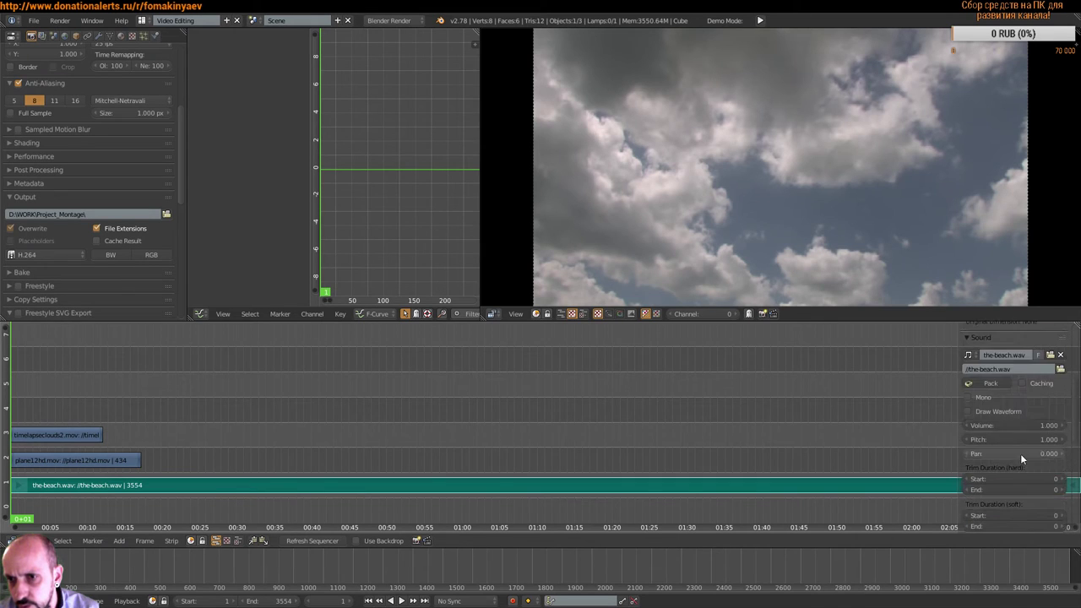
scroll(1023, 447, "up", 2)
scroll(1027, 432, "up", 3)
scroll(1030, 429, "up", 2)
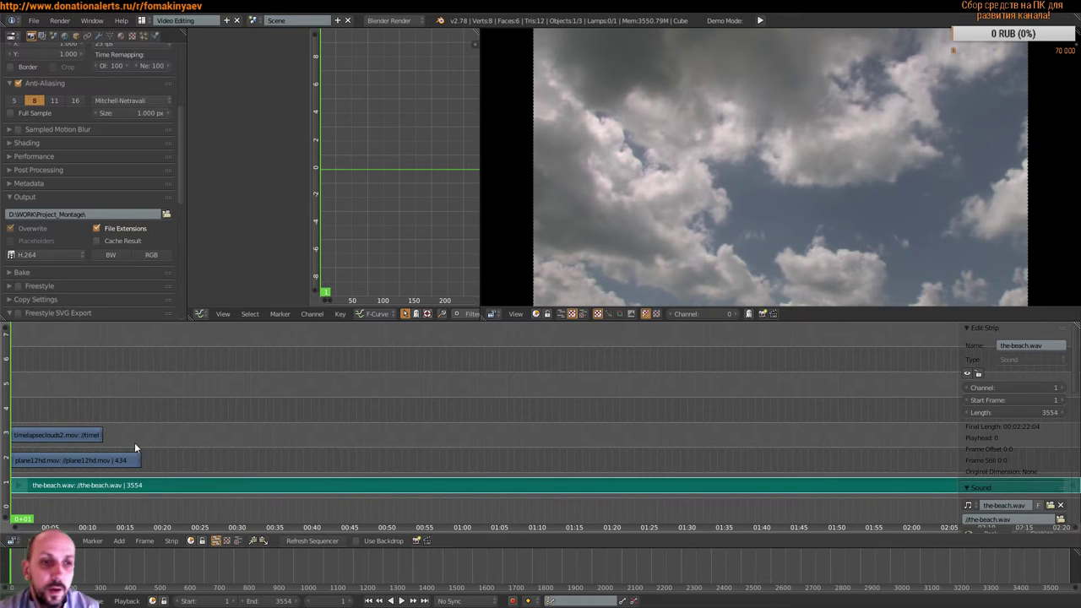
Step: Move the clouds strip later with G, trying positions around frame 332
right_click(54, 434)
right_click(68, 459)
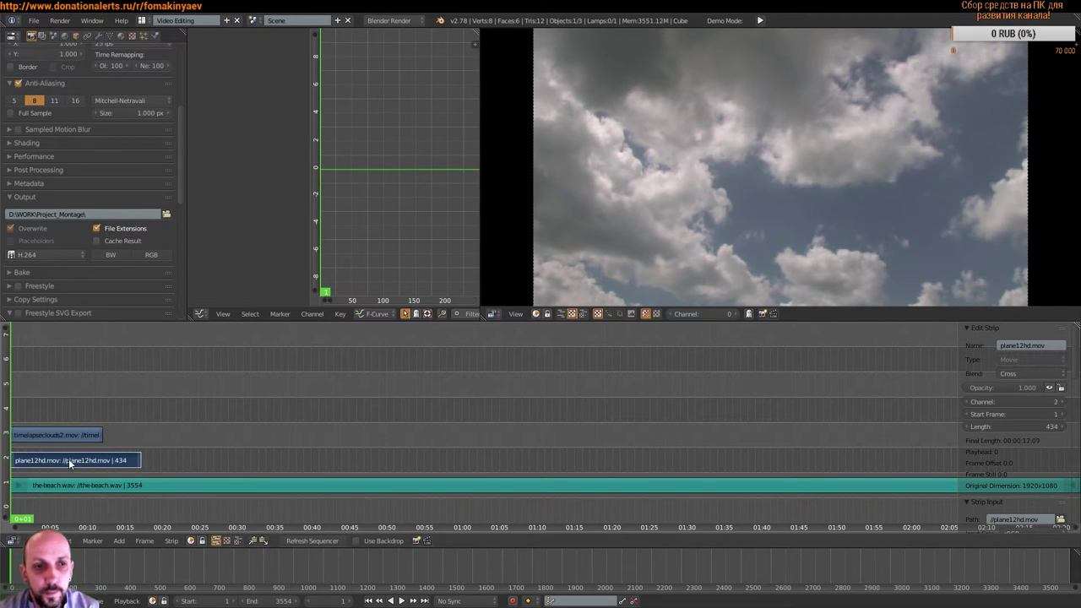
right_click(65, 437)
left_click_drag(40, 438, 41, 437)
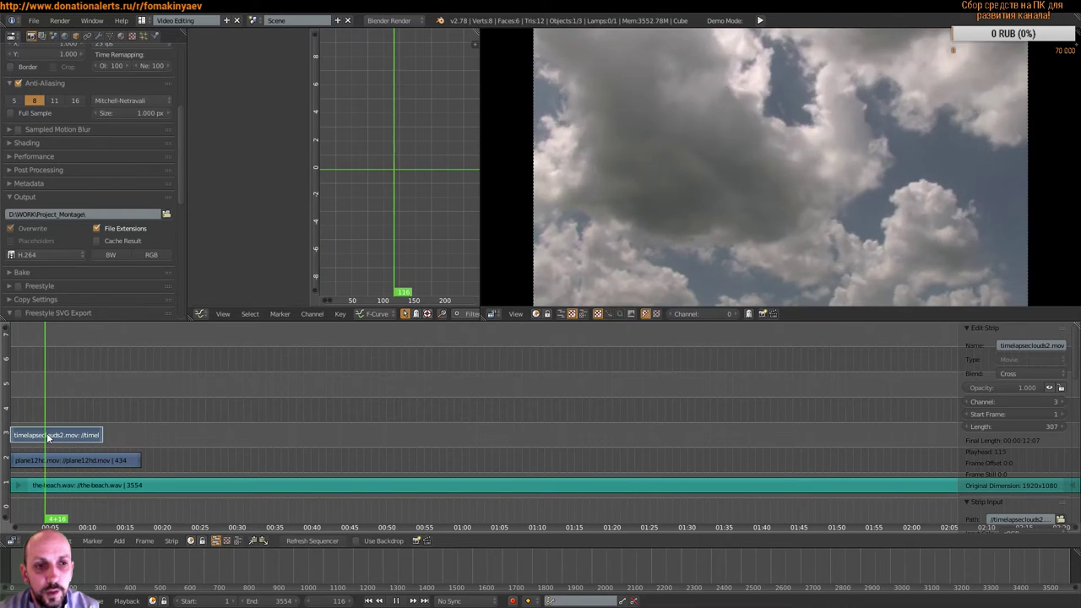
key("g")
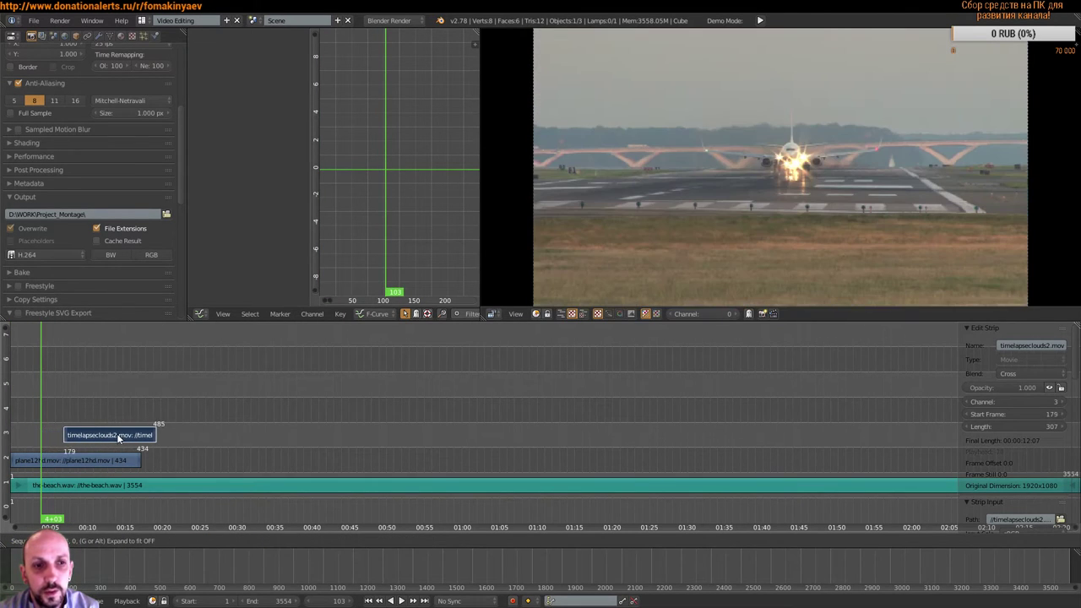
left_click(160, 440)
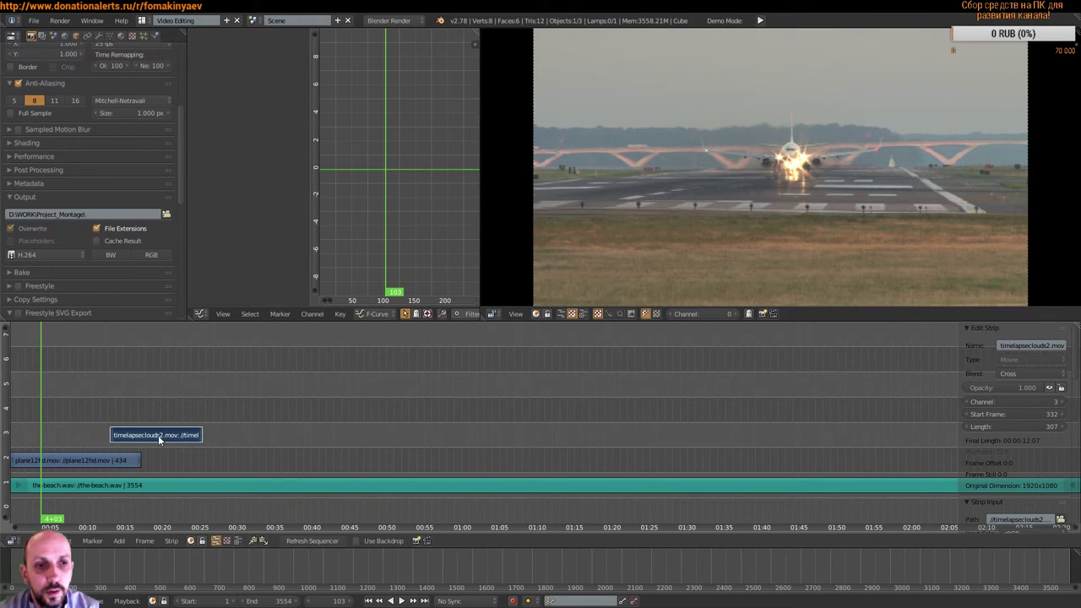
key("alt+a")
left_click(80, 433)
left_click_drag(81, 433, 93, 435)
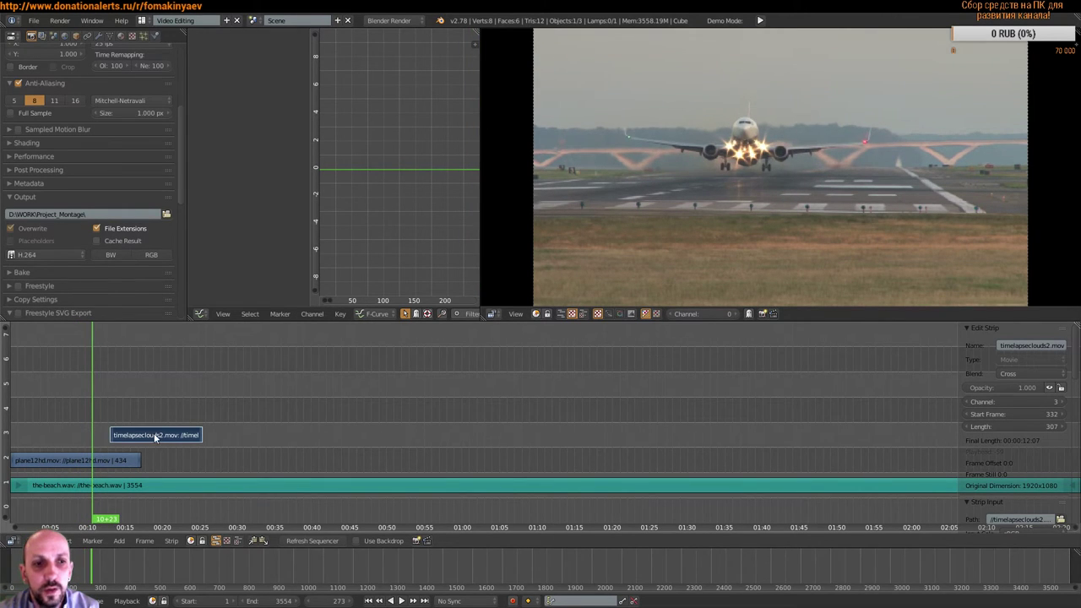
key("g")
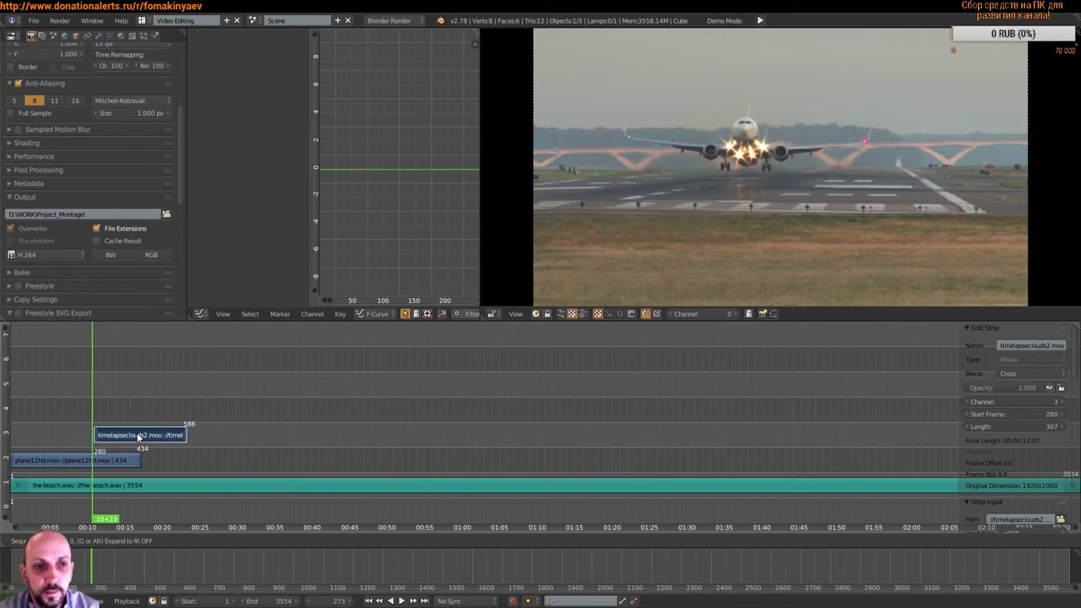
left_click(138, 435)
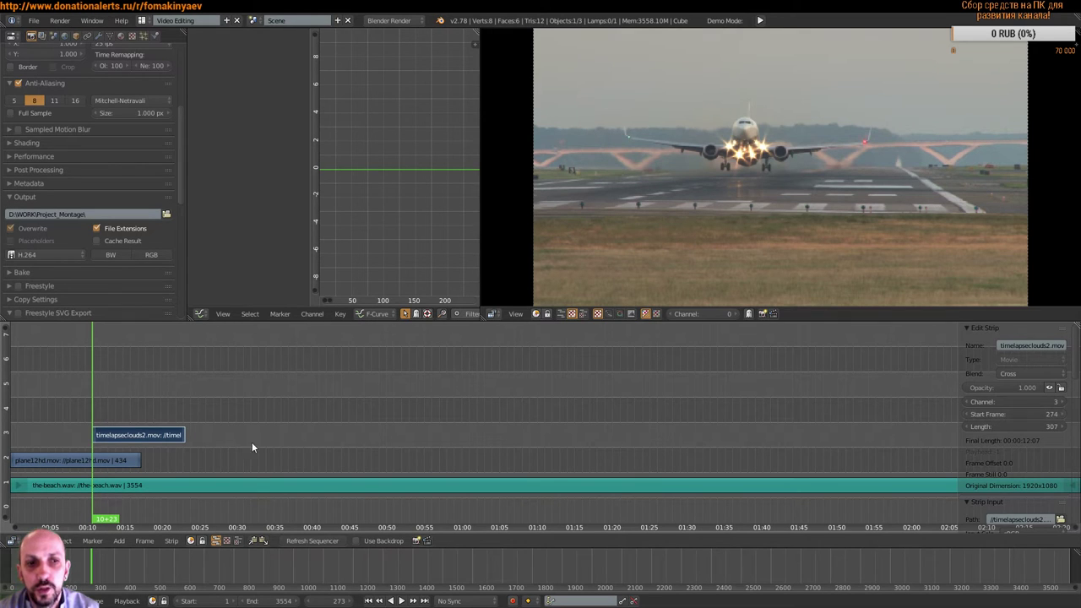
Step: Set the clouds strip's Start Frame to 273 and scrub the plane-to-clouds cut
right_click(125, 461)
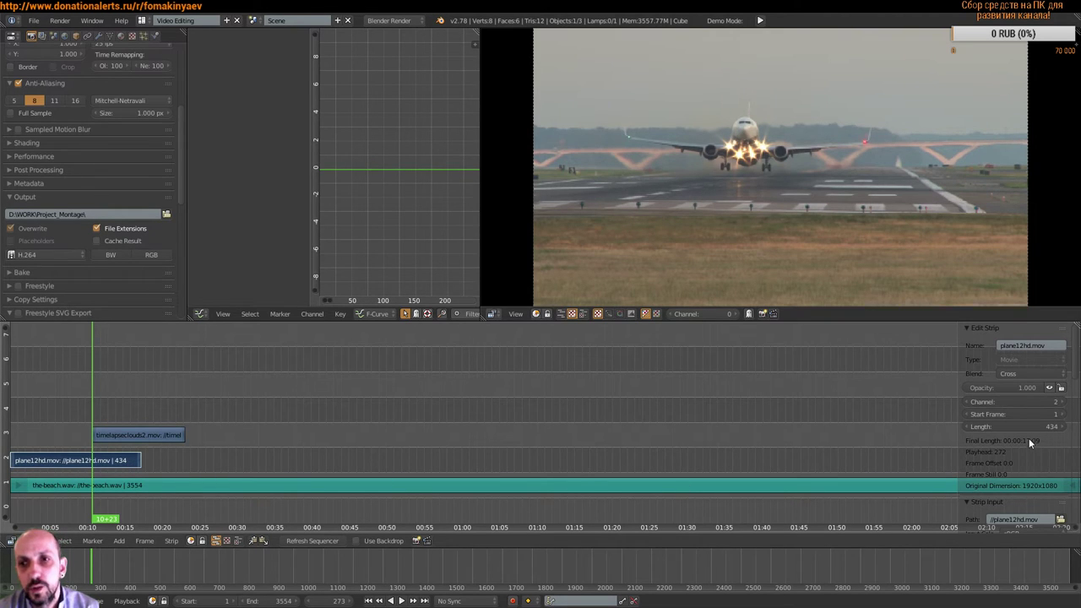
right_click(122, 436)
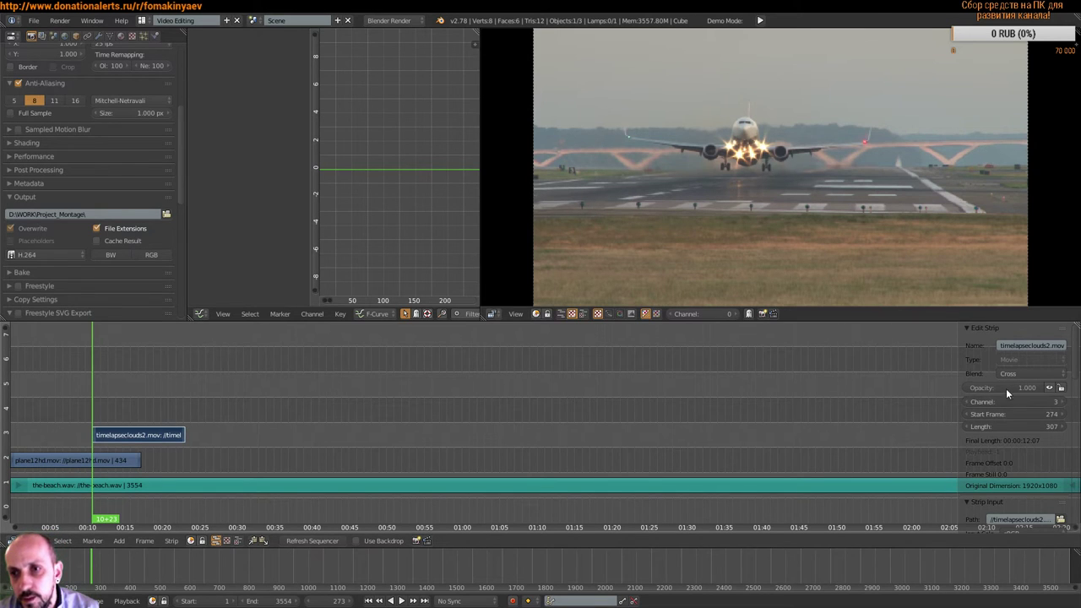
left_click(969, 416)
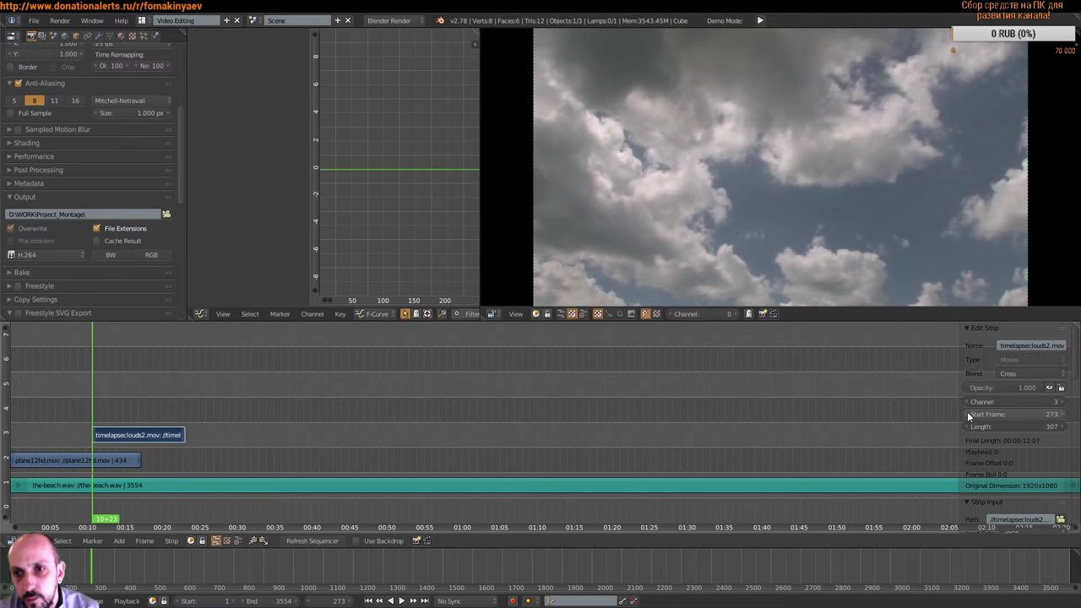
left_click(1061, 415)
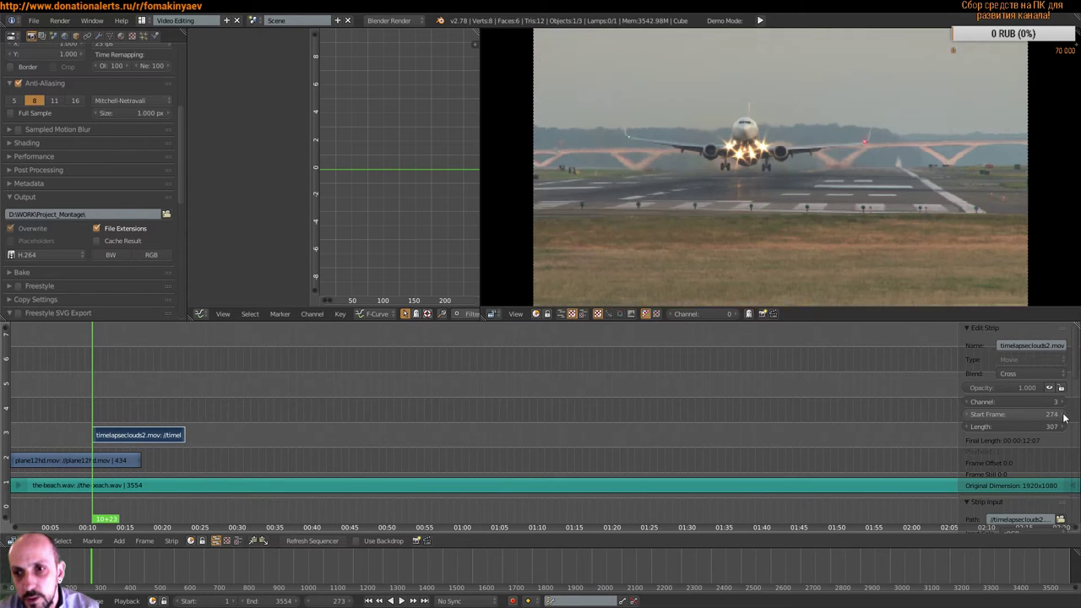
left_click(968, 414)
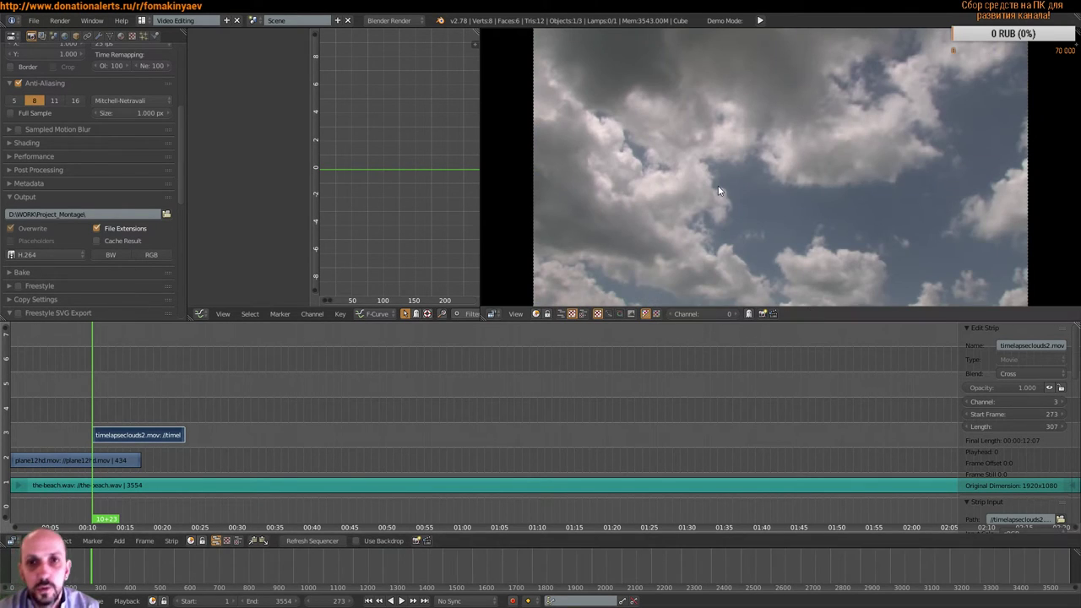
left_click(84, 382)
mouse_move(83, 384)
left_mouse_down()
mouse_move(105, 383)
mouse_move(97, 381)
left_mouse_up()
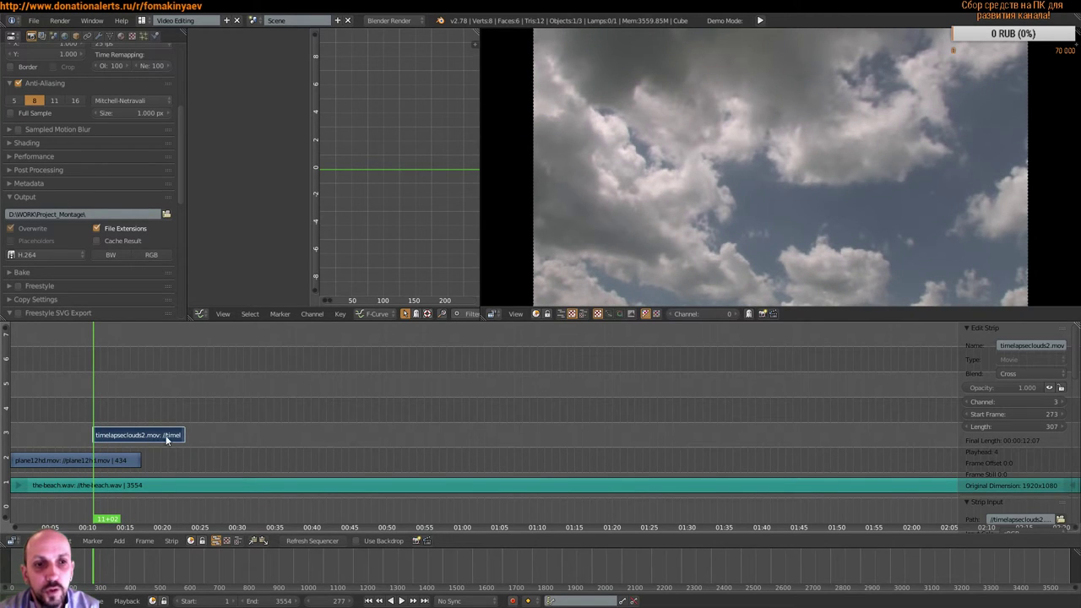
Step: Set the clouds strip's opacity to 0.5
left_click_drag(1020, 388, 917, 393)
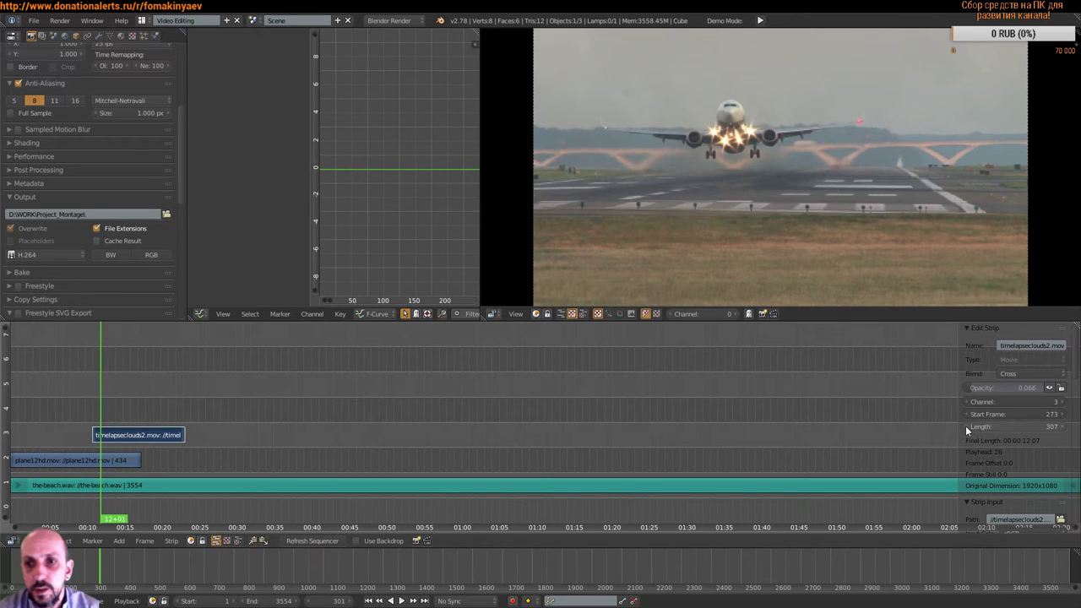
left_click_drag(971, 389, 1016, 388)
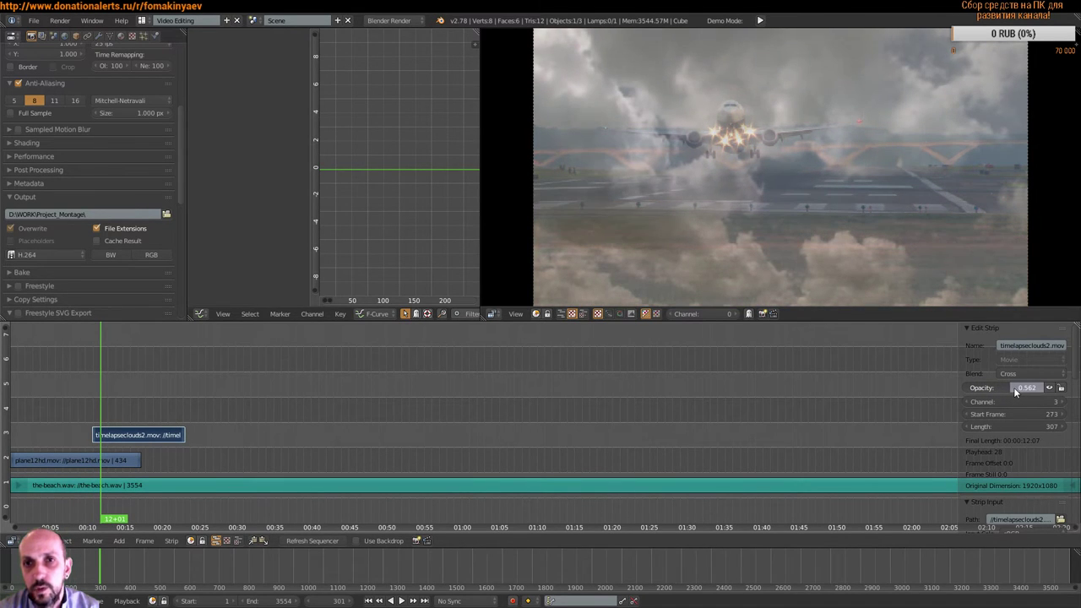
left_click(1014, 389)
type("0.533")
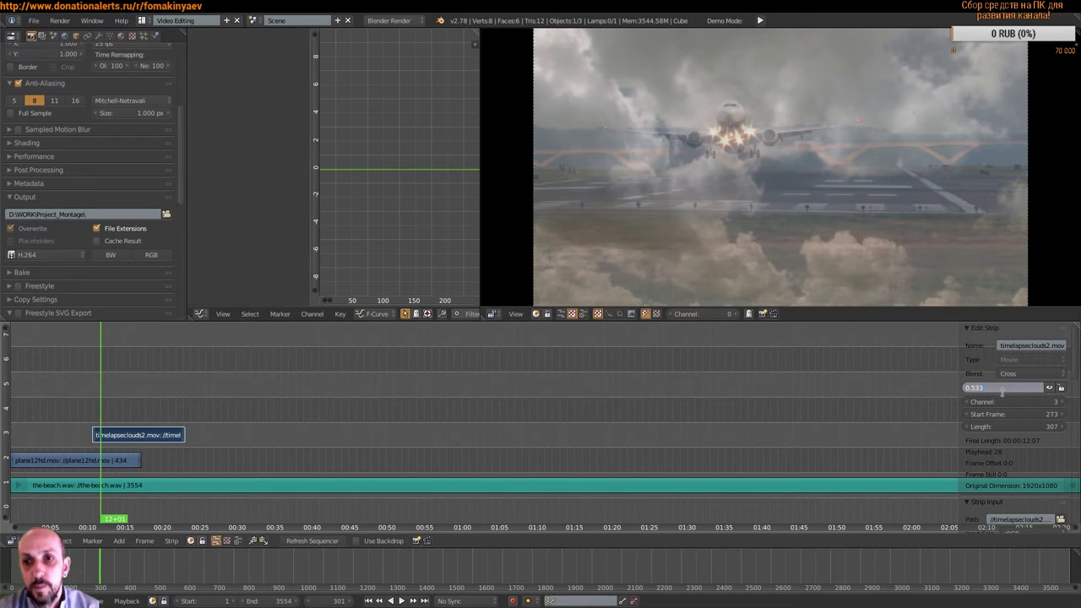
key("BackSpace")
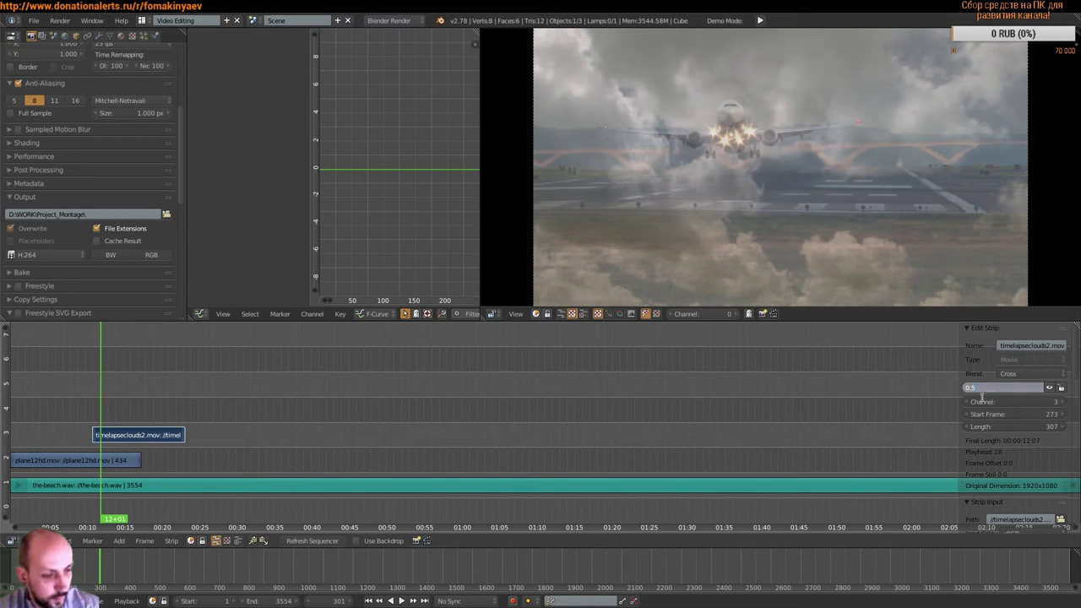
key("Return")
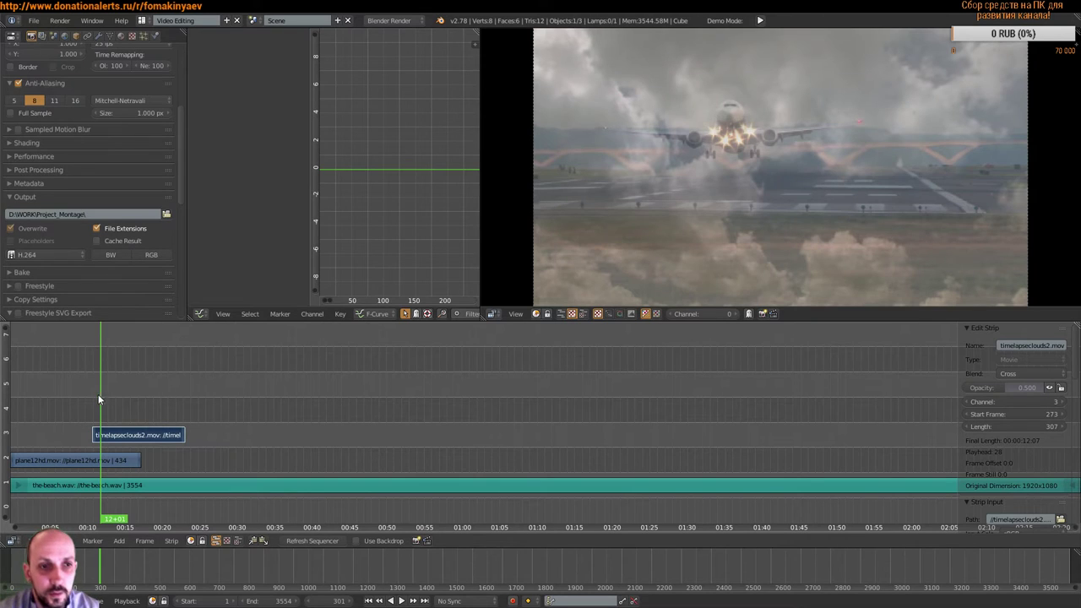
Step: Preview the cloud overlay crossfade, then keyframe the 0.5 opacity
key("alt+a")
left_click(79, 393)
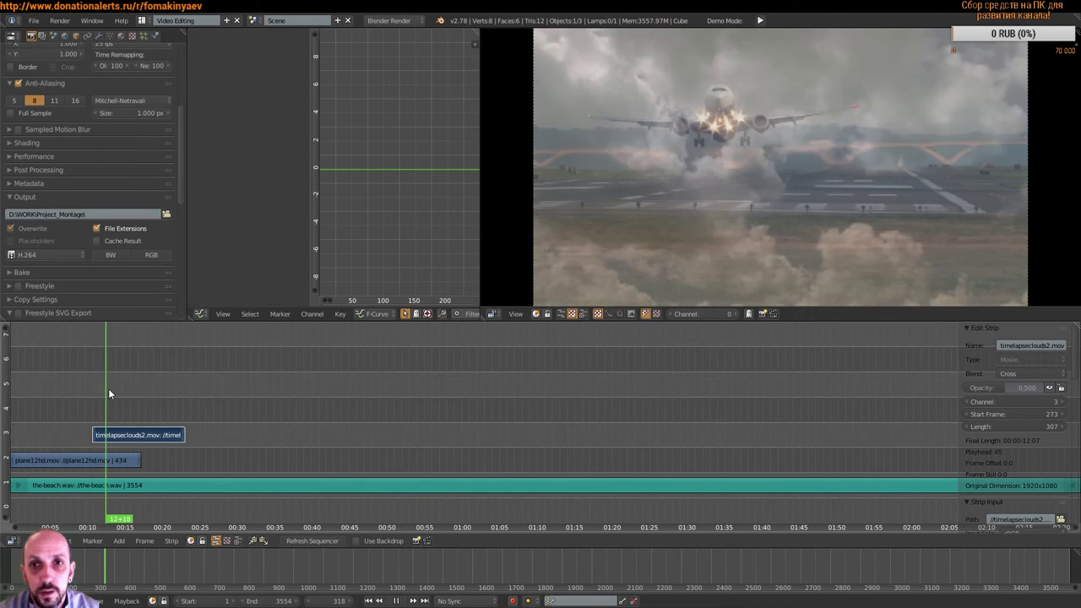
key("shift+alt+a")
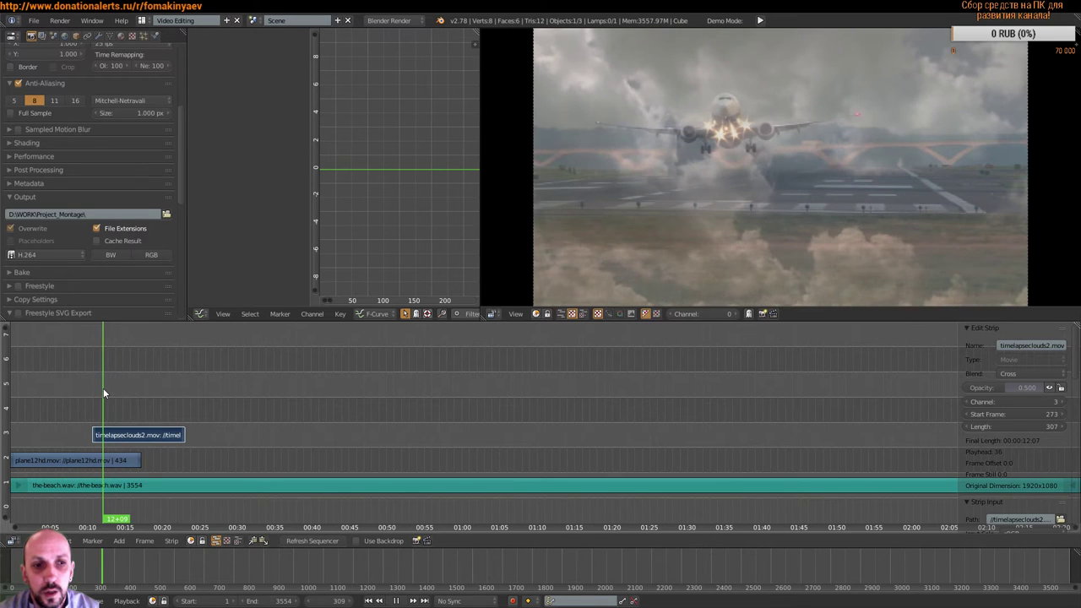
key("alt+a")
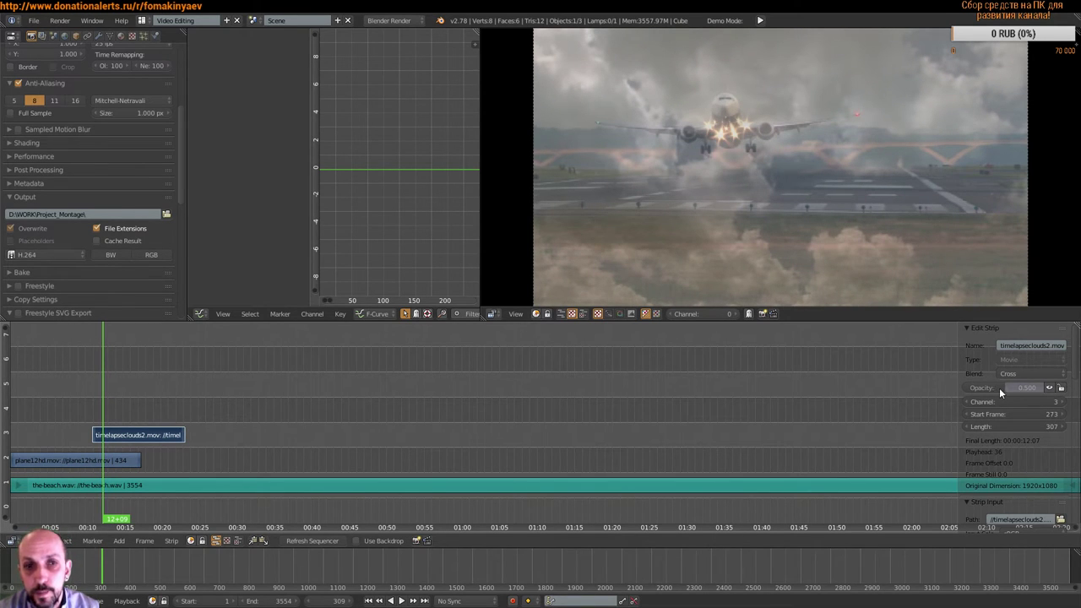
left_click(92, 394)
key("alt+a")
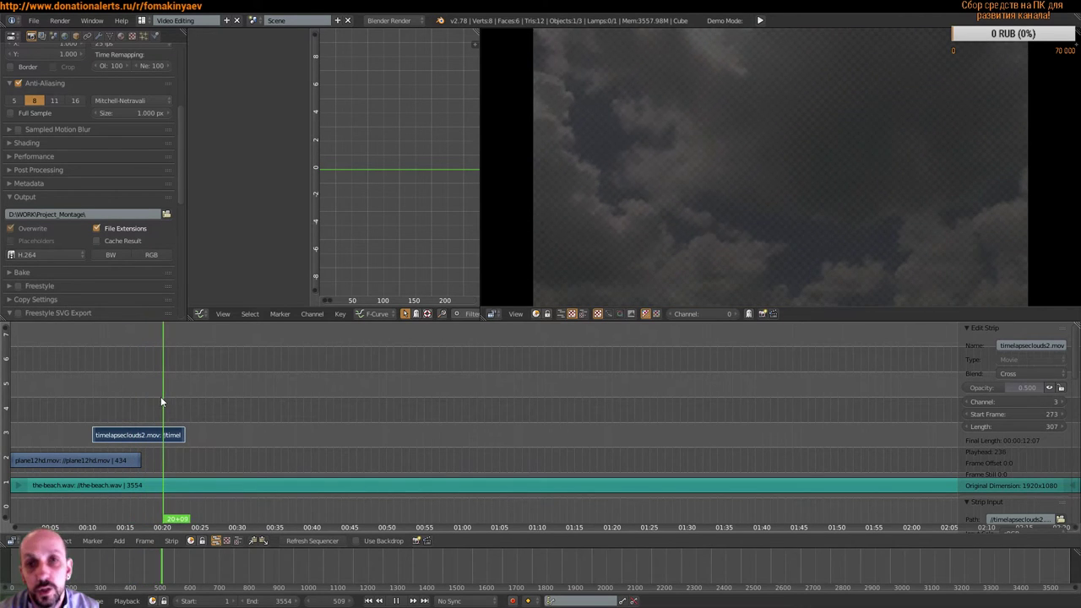
mouse_move(152, 402)
left_mouse_down()
mouse_move(94, 403)
mouse_move(107, 396)
left_mouse_up()
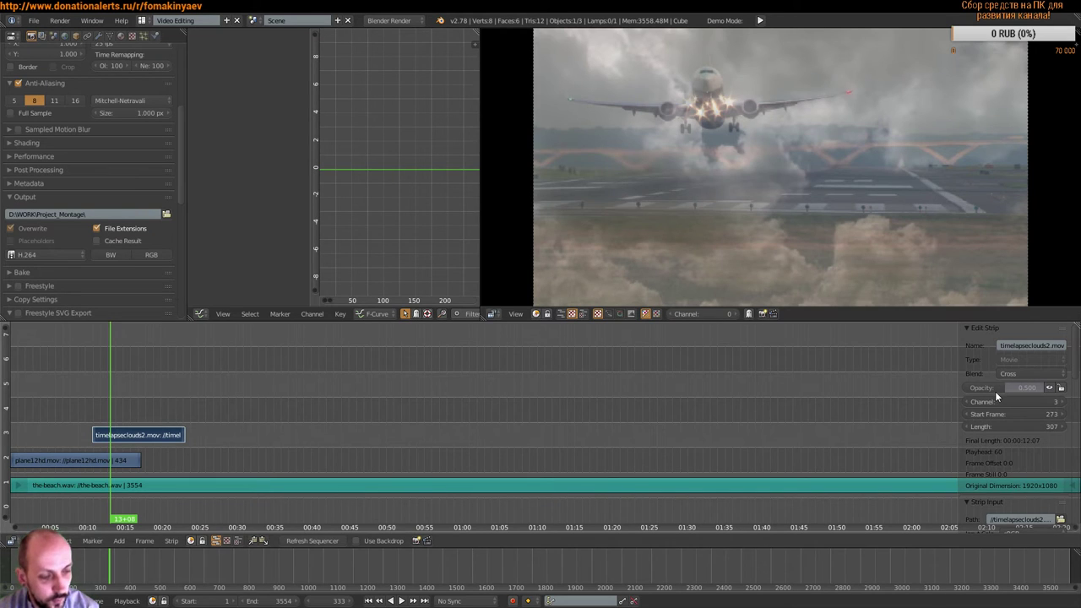
key("i")
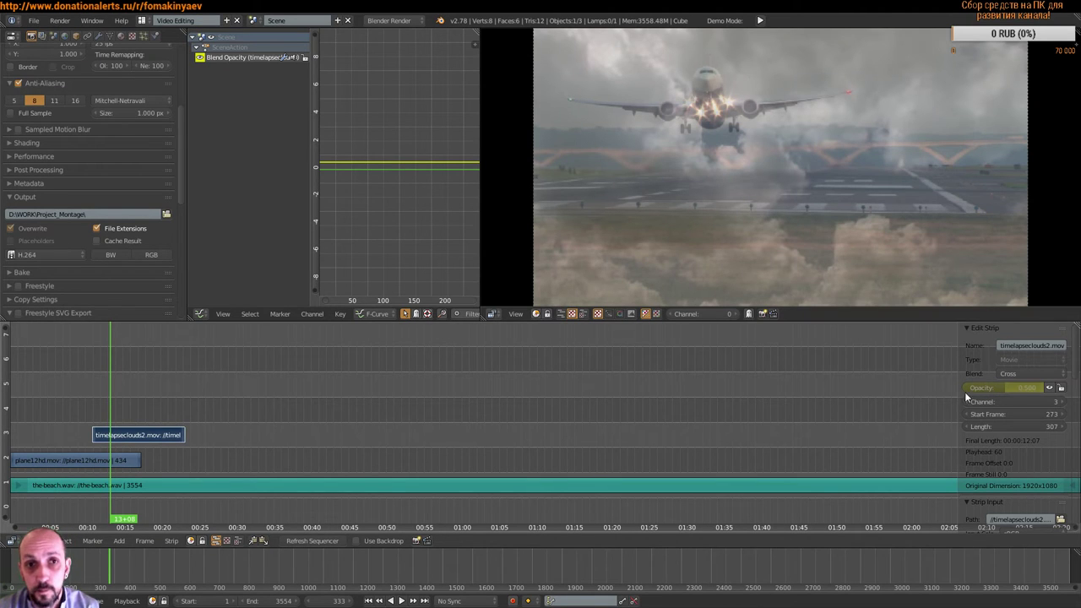
Step: Bring the opacity keyframe into view in the curve editor and play back the overlay
scroll(410, 203, "down", 1)
scroll(418, 193, "down", 1)
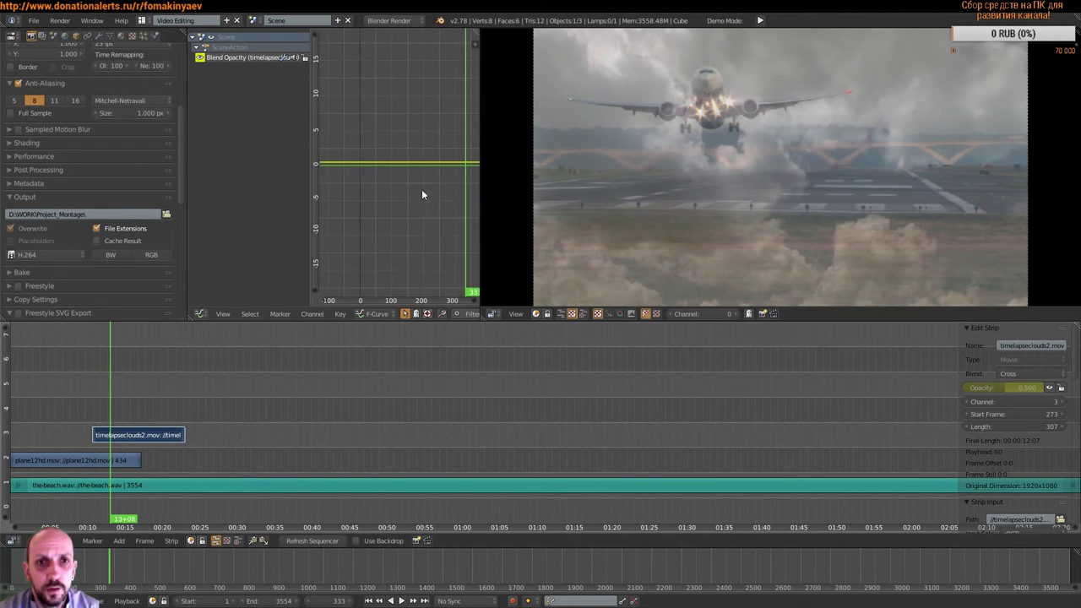
scroll(423, 191, "down", 1)
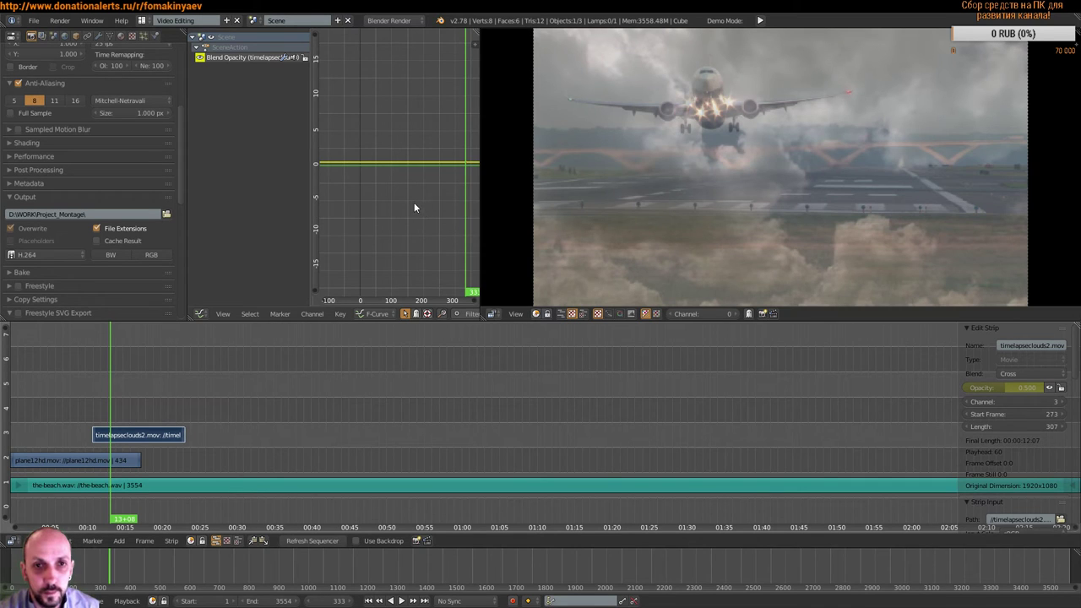
scroll(418, 203, "right", 1)
scroll(439, 203, "right", 2)
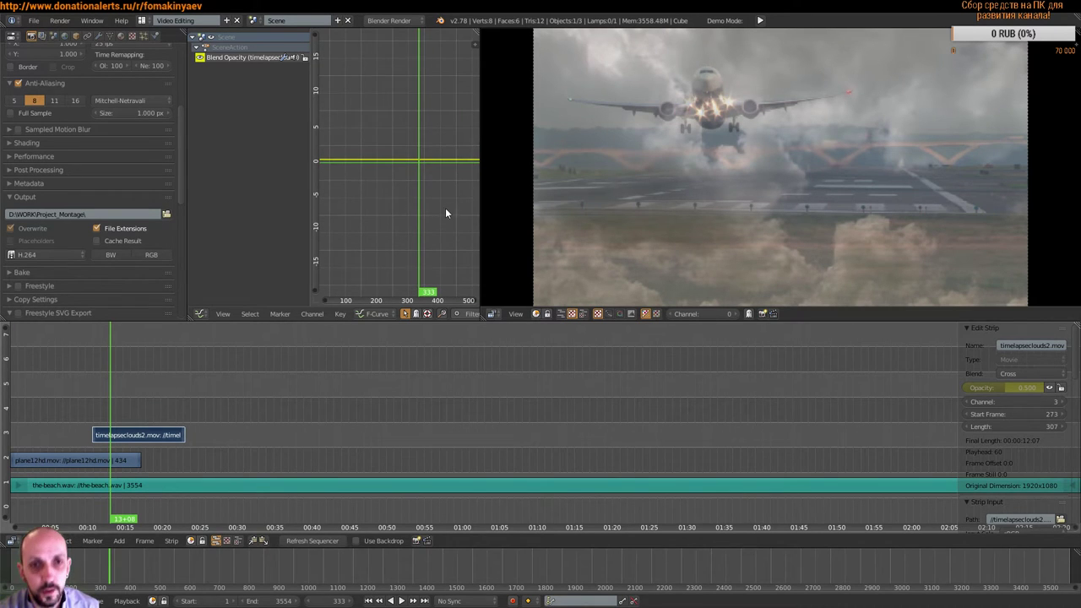
scroll(419, 203, "up", 2)
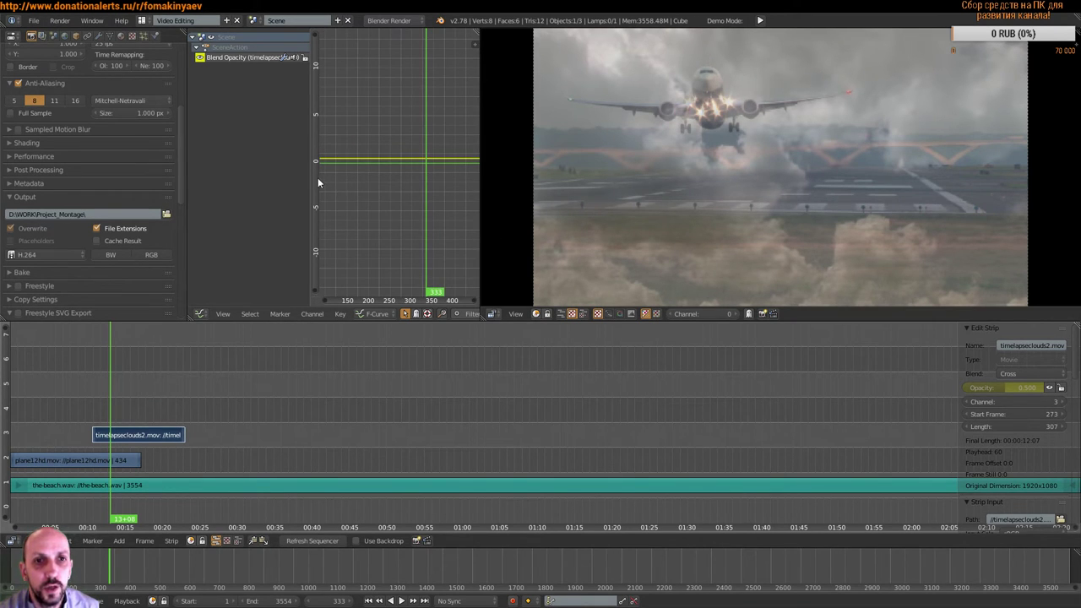
scroll(369, 178, "up", 1)
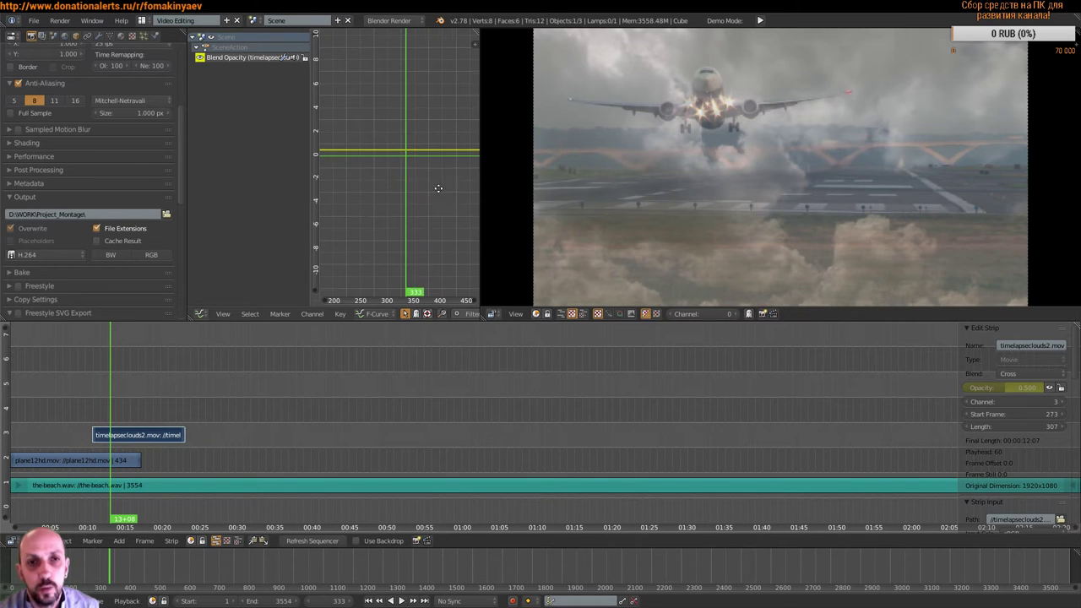
left_click_drag(439, 188, 427, 192)
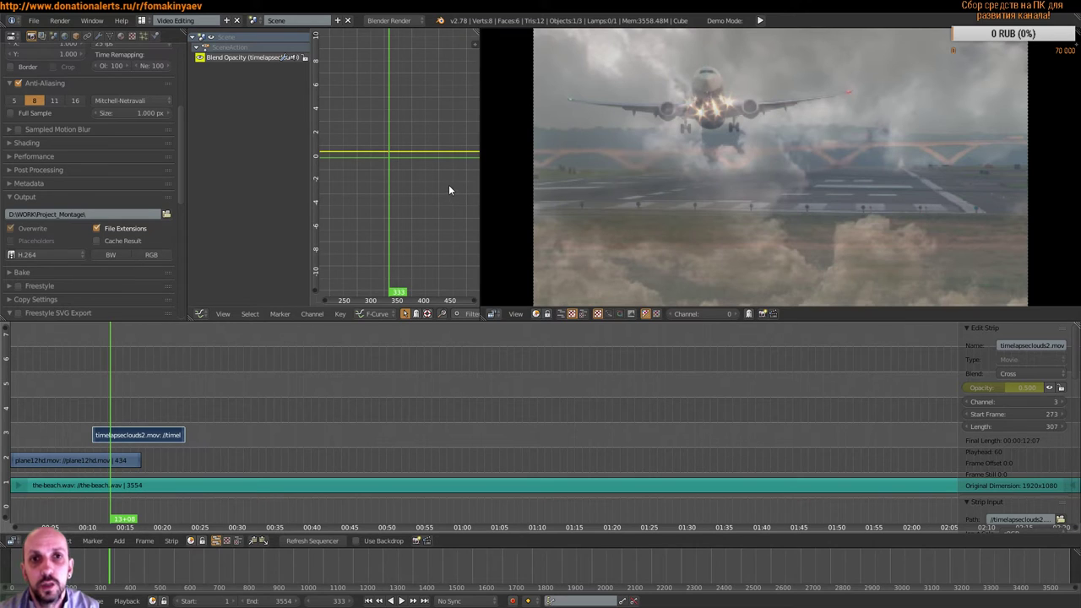
scroll(439, 187, "up", 2)
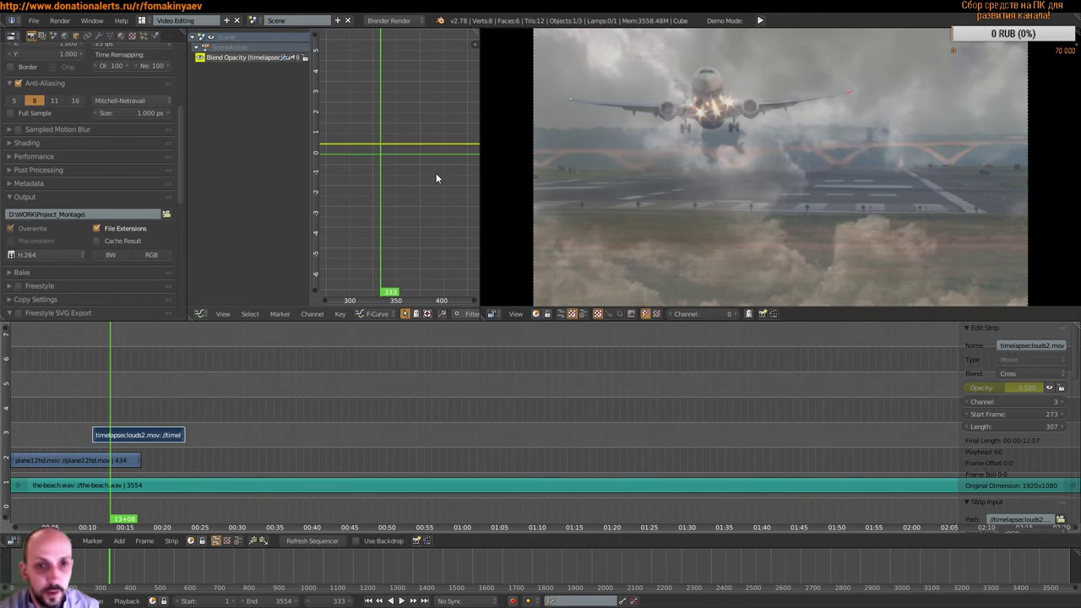
scroll(453, 167, "down", 2)
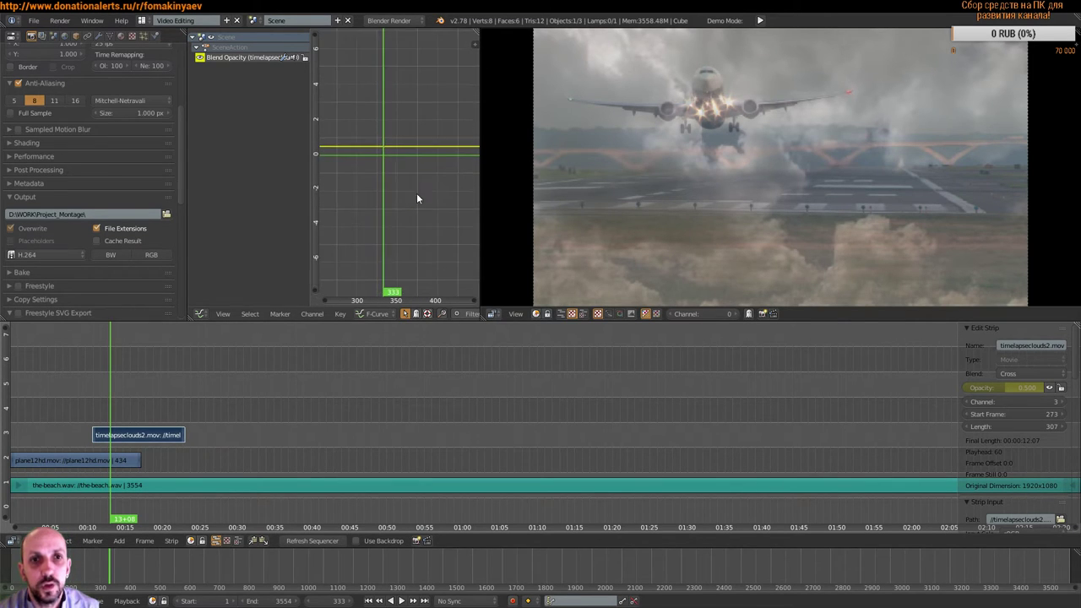
scroll(417, 199, "up", 3)
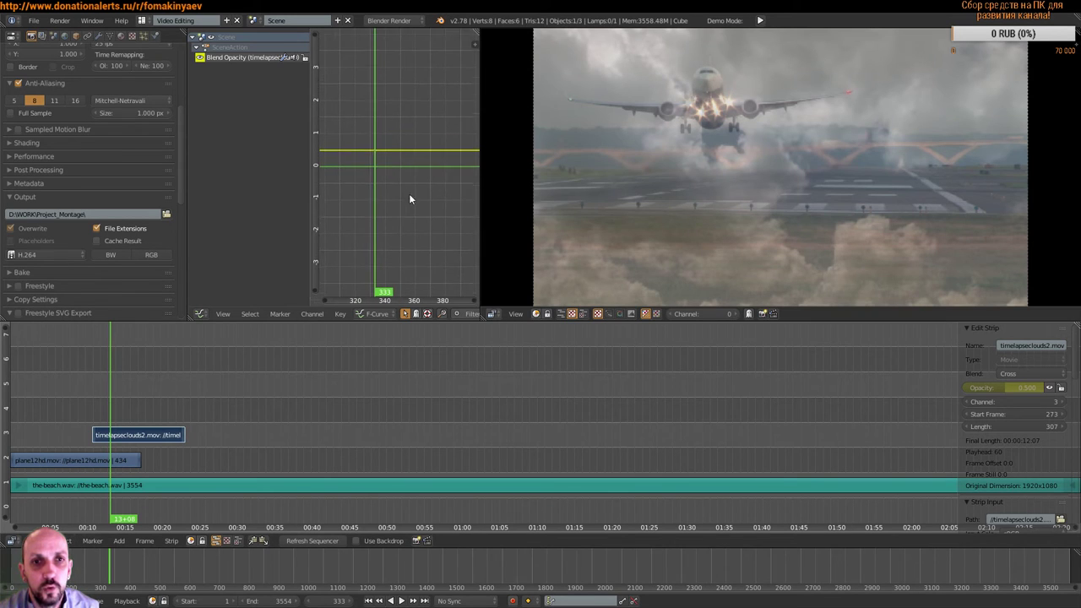
scroll(397, 173, "up", 1)
key("alt+a")
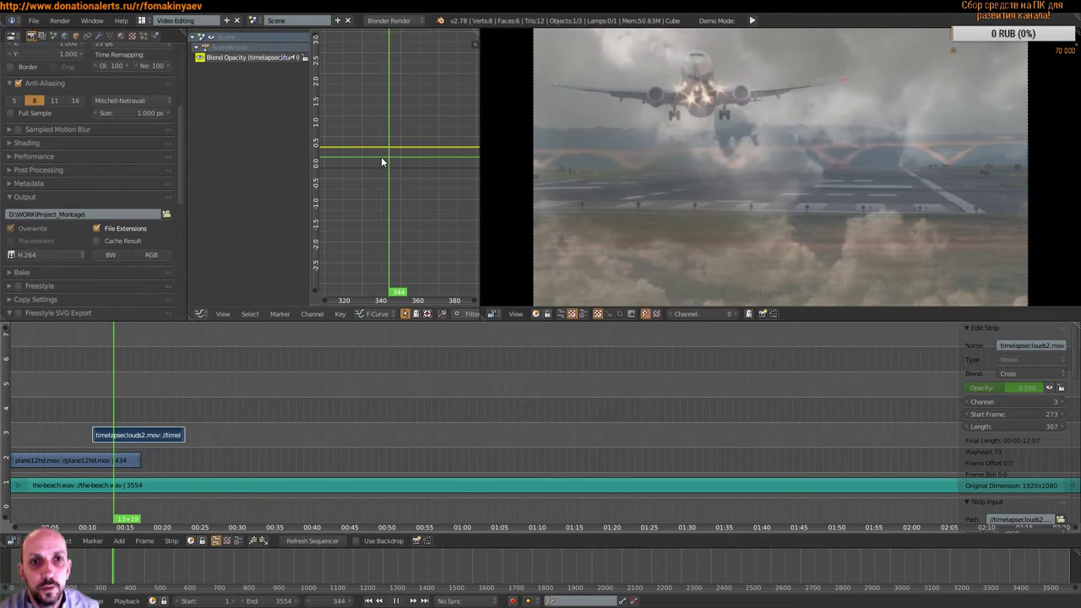
key("Escape")
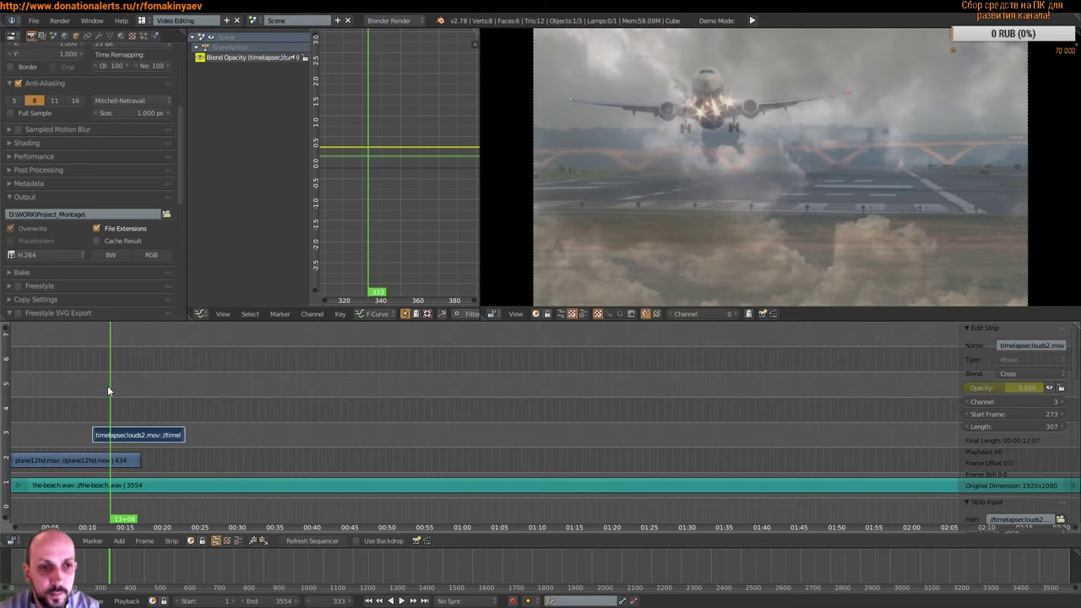
key("alt+a")
left_click_drag(110, 386, 93, 397)
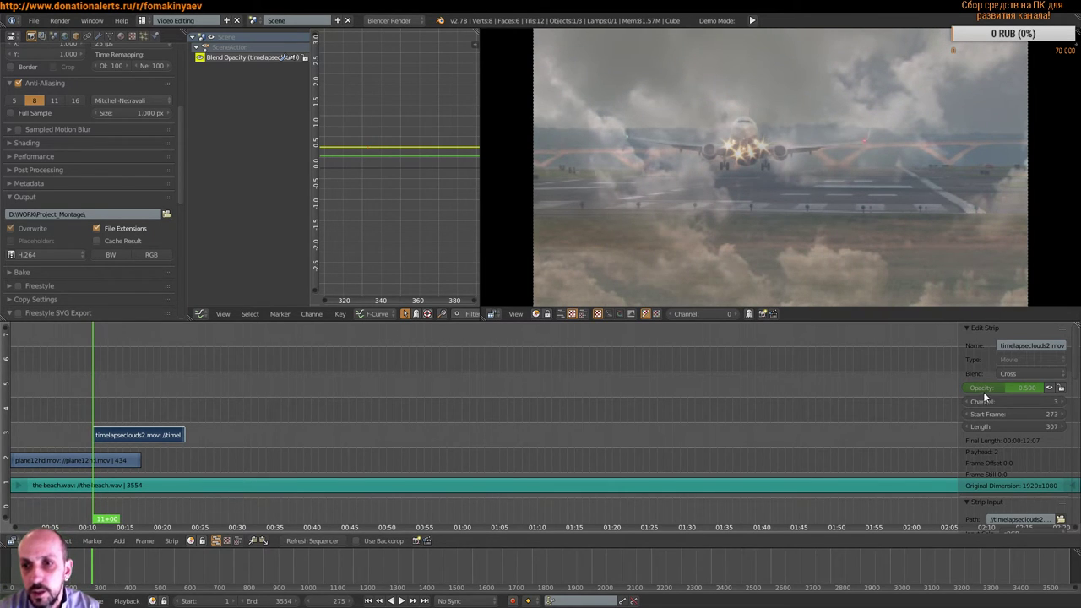
Step: Keyframe the clouds strip's opacity at 0 at frame 275
left_click_drag(1001, 388, 948, 390)
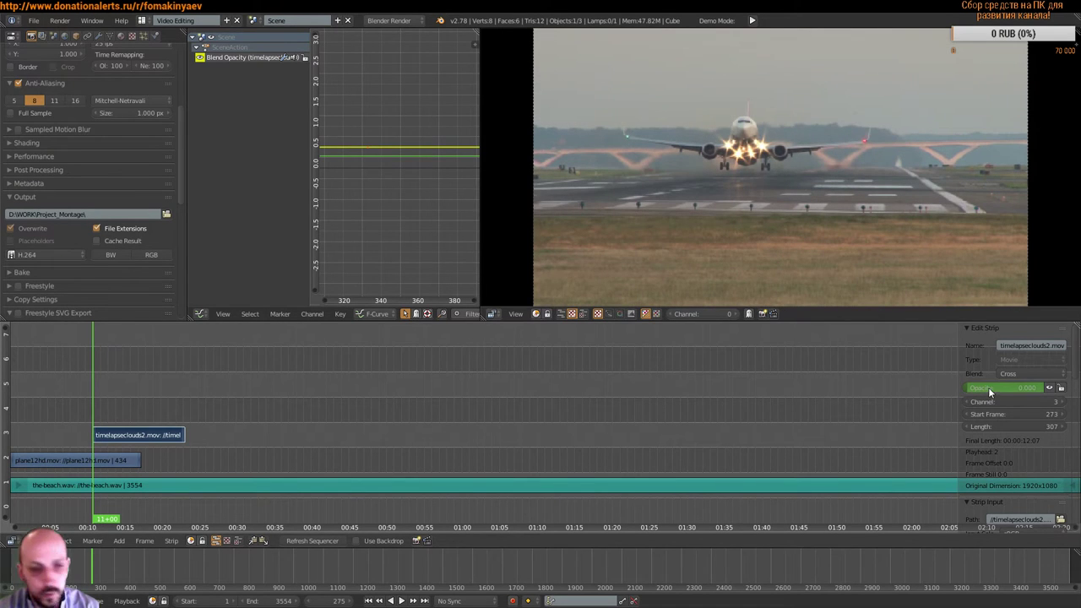
key("i")
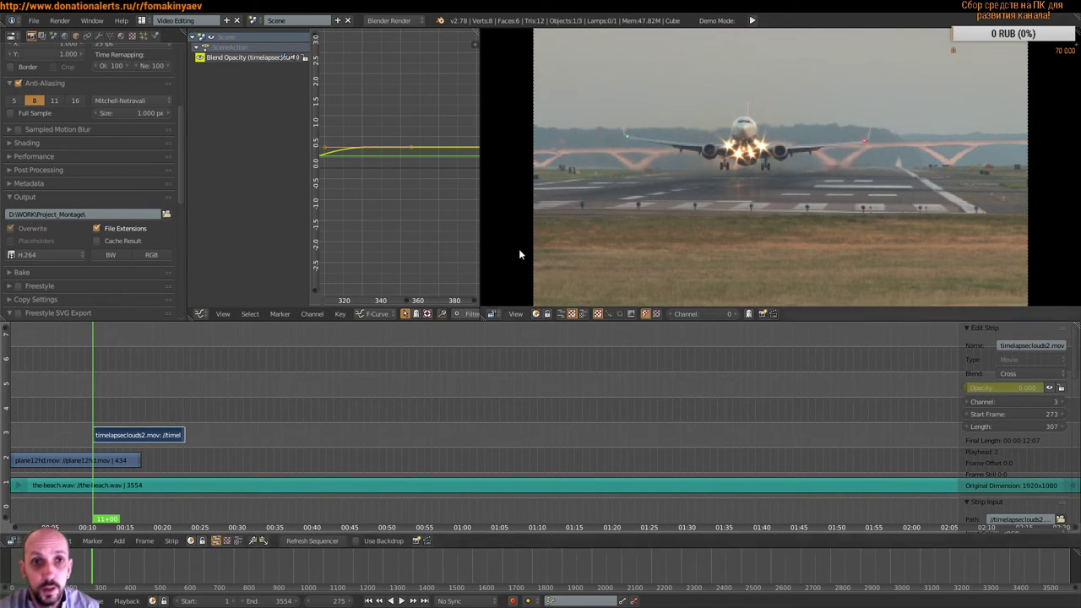
scroll(406, 184, "down", 2)
scroll(403, 187, "left", 3)
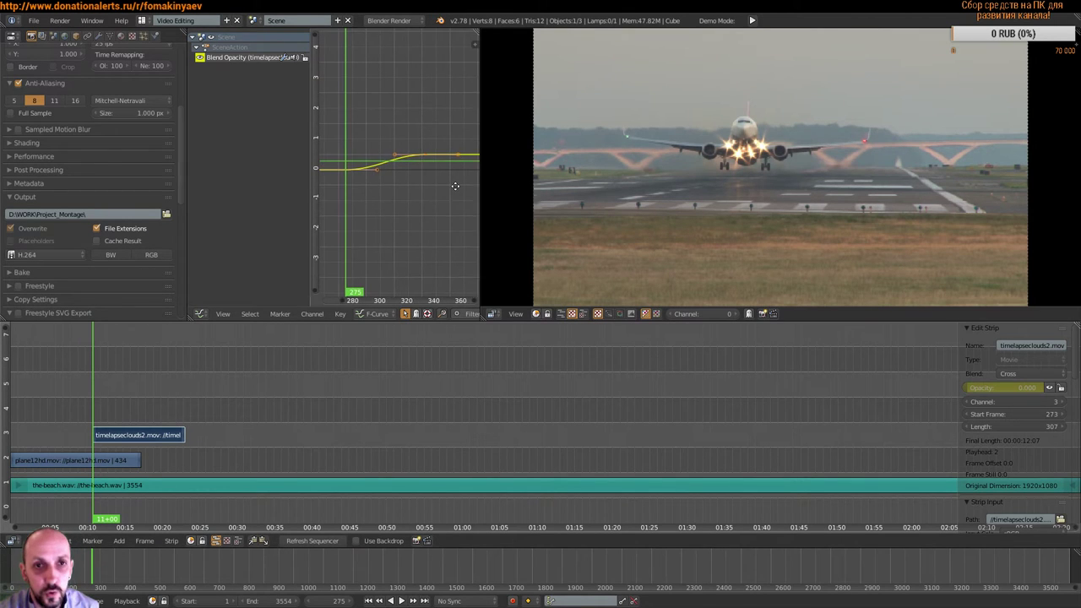
scroll(423, 169, "up", 2)
scroll(434, 180, "down", 2)
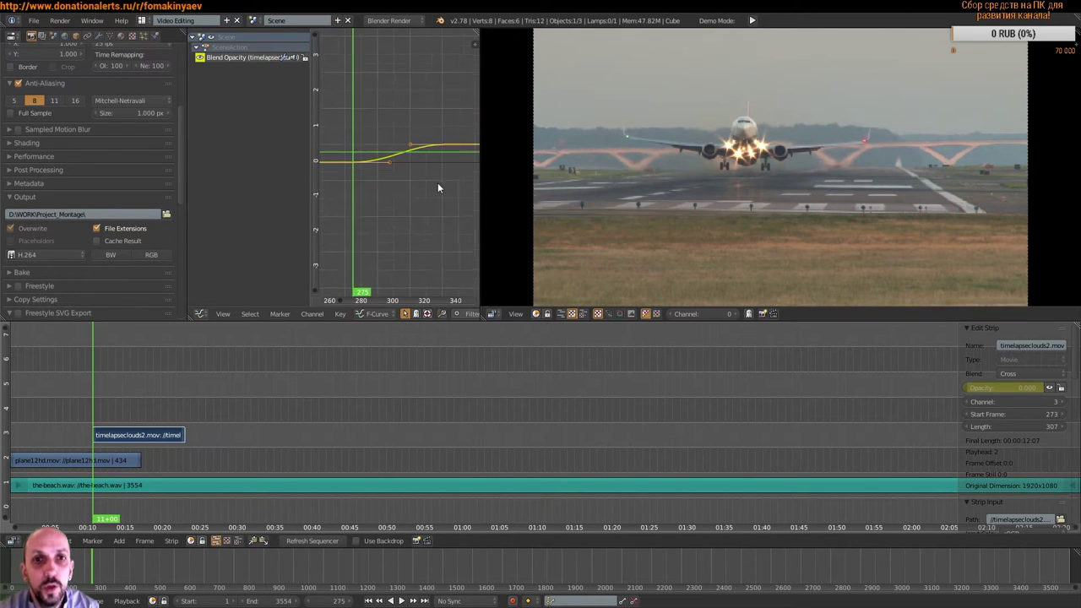
scroll(431, 183, "down", 2)
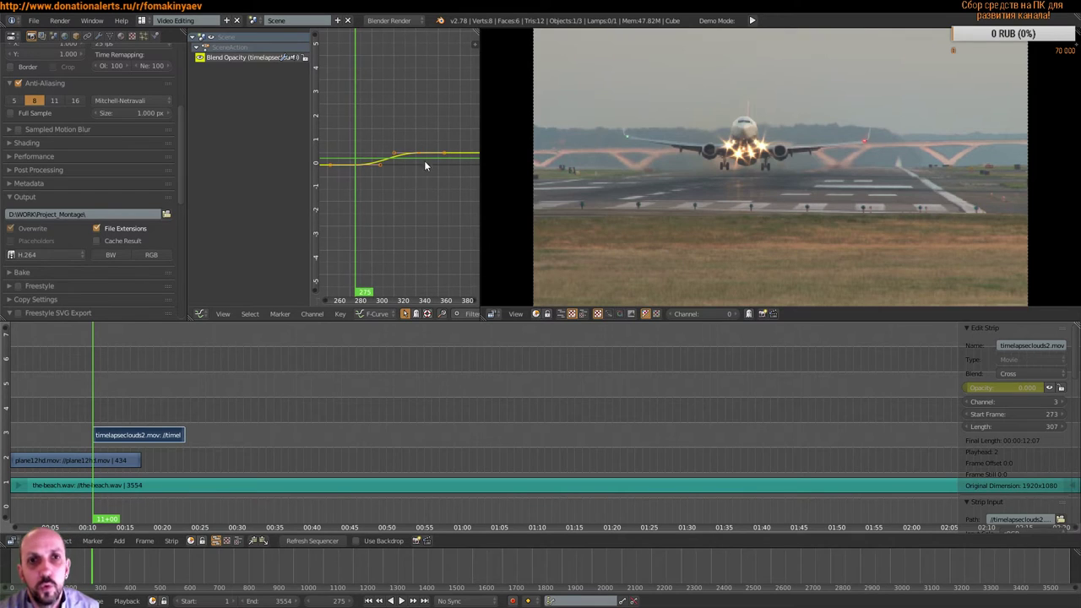
Step: Move a handle on the opacity curve to reshape the fade, then preview it
right_click(396, 160)
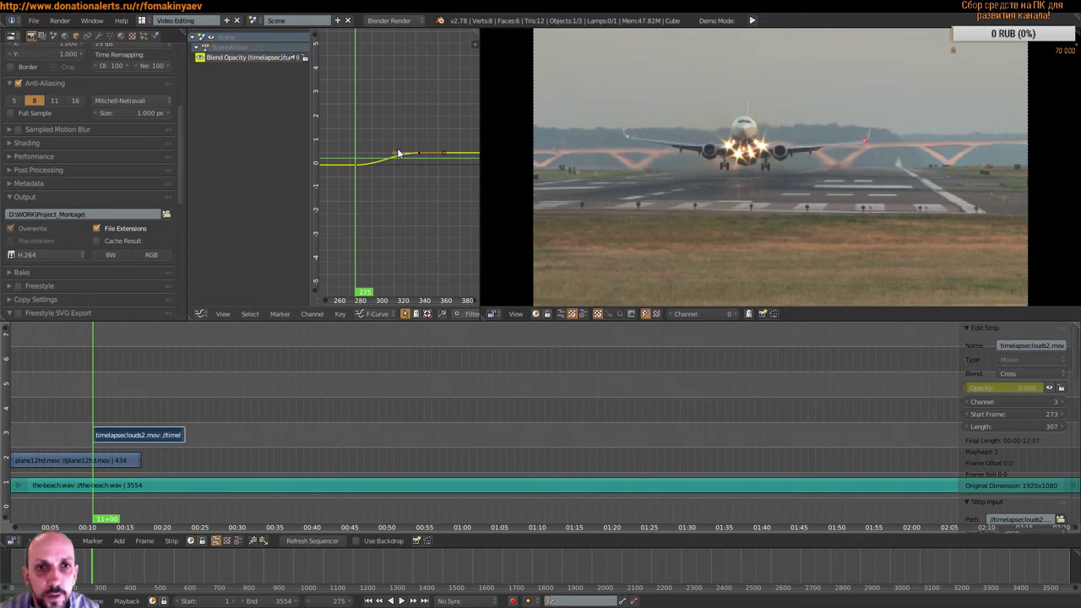
key("g")
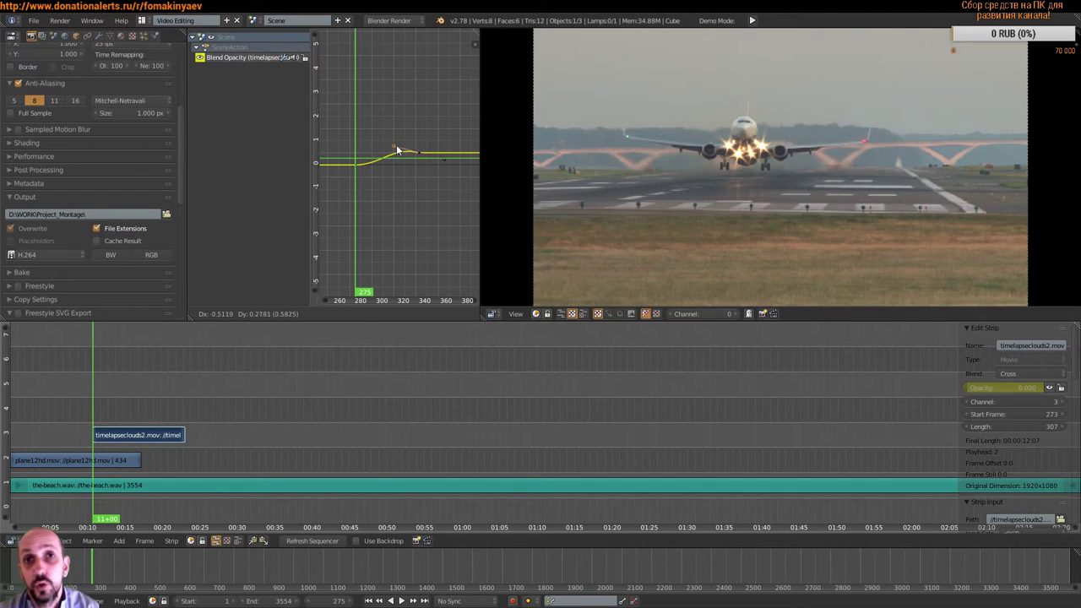
left_click(405, 174)
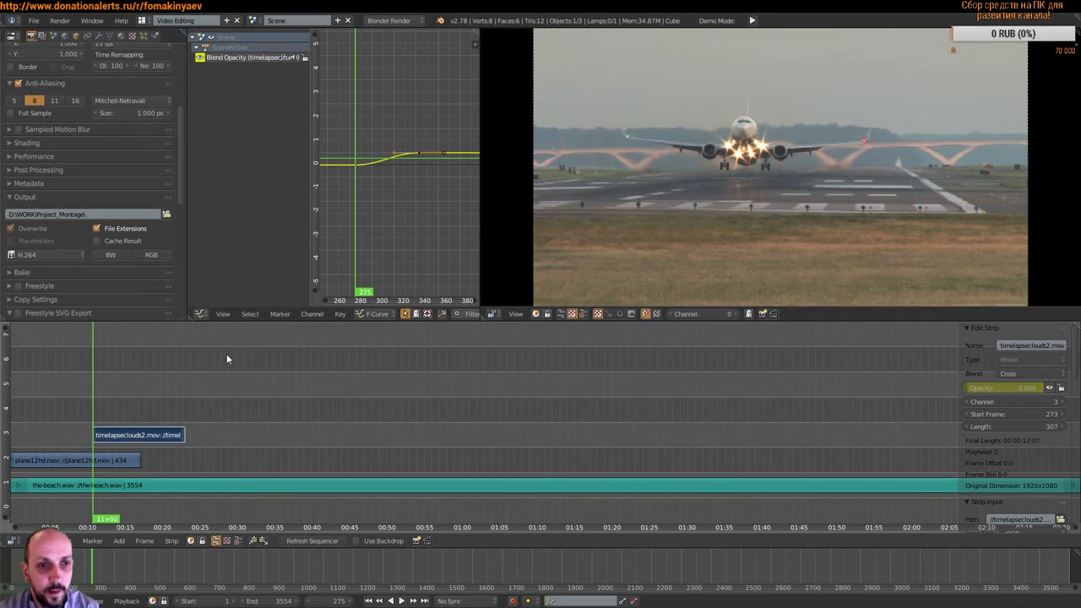
key("alt+a")
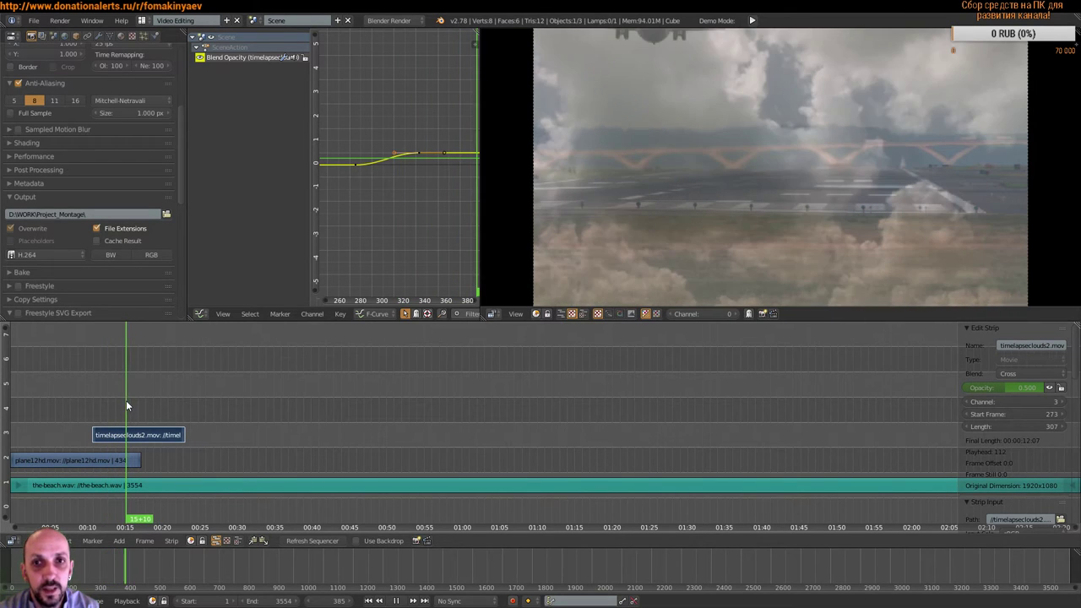
Step: Check the blend at frame 385 and frame the opacity curve across frames 340-460
left_click_drag(131, 400, 127, 407)
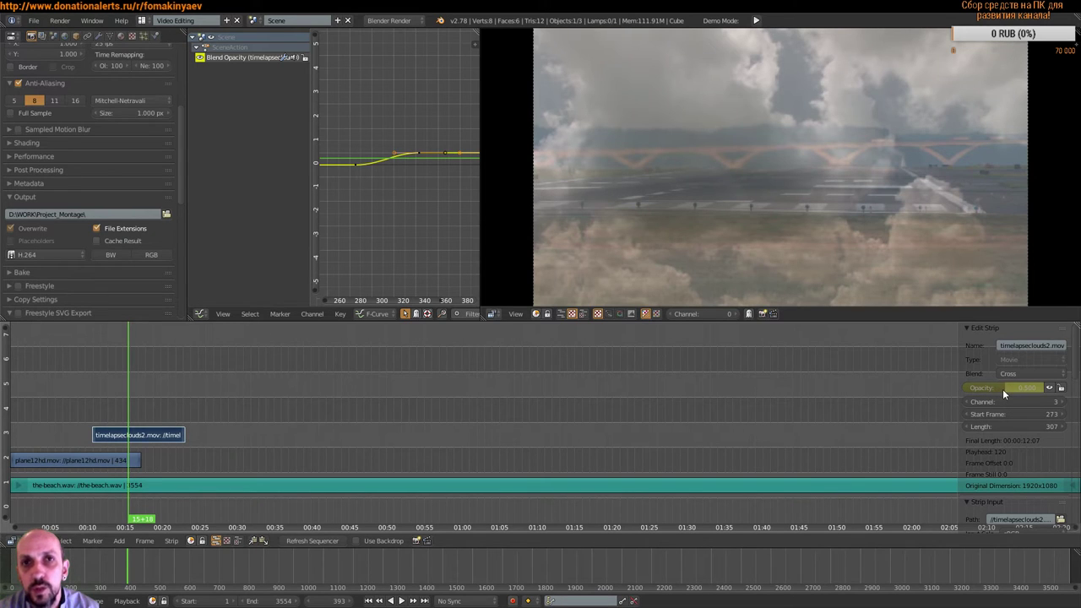
left_click_drag(1050, 388, 1041, 390)
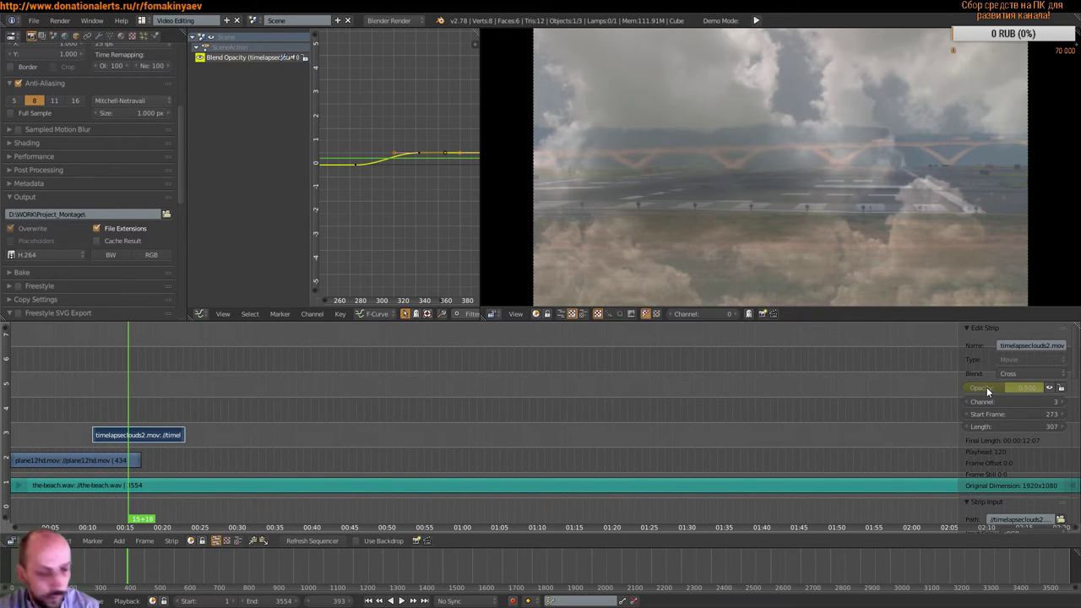
scroll(425, 203, "down", 2)
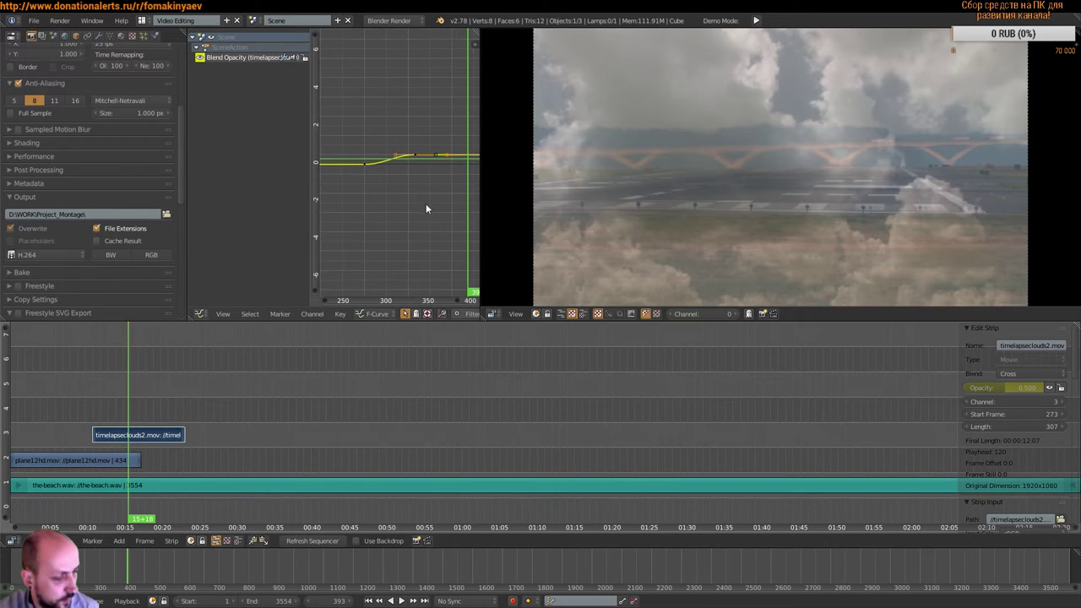
mouse_move(426, 204)
left_mouse_down()
mouse_move(395, 215)
mouse_move(412, 160)
left_mouse_up()
scroll(423, 213, "up", 2)
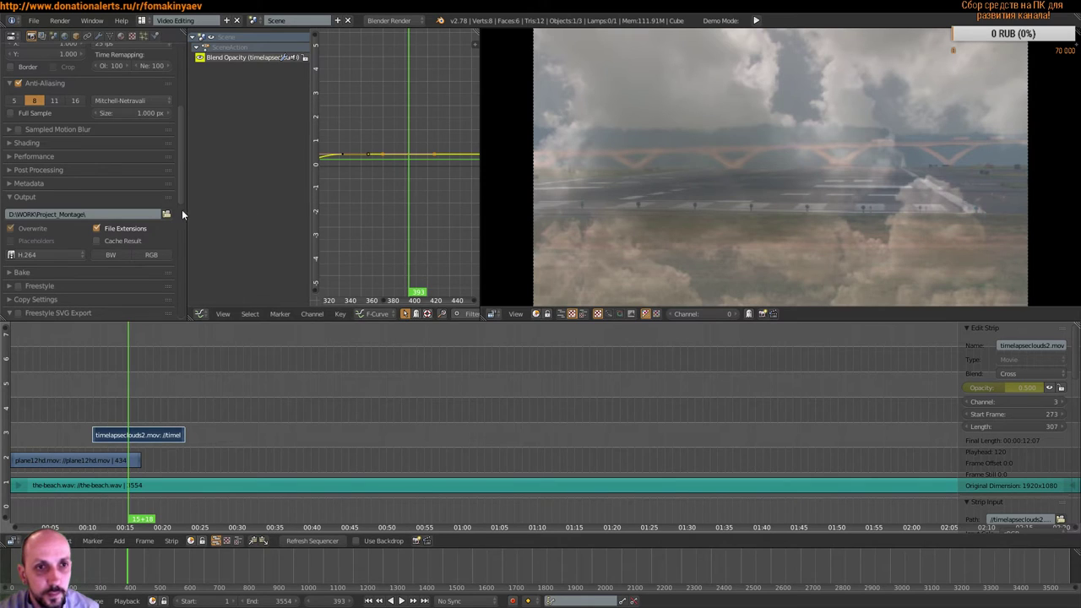
left_click_drag(186, 211, 110, 217)
left_click_drag(352, 220, 331, 217)
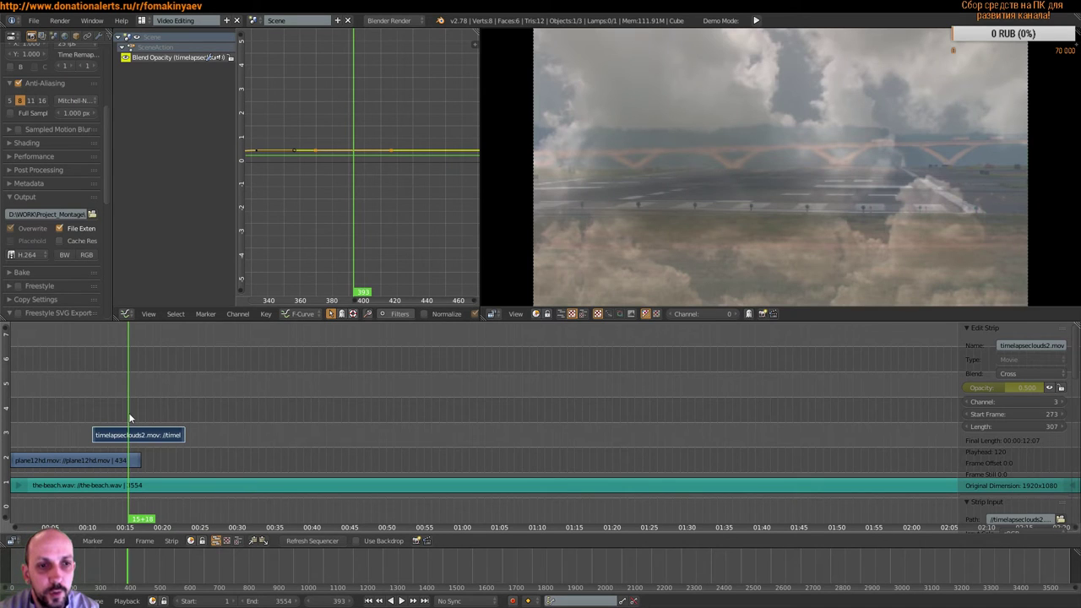
key("alt+a")
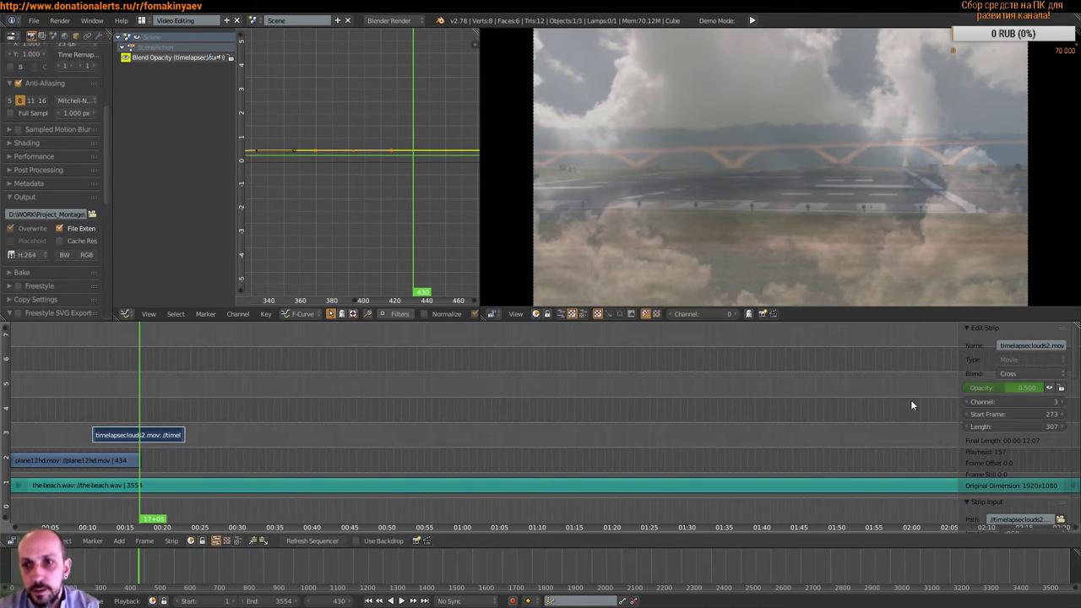
Step: Keyframe the clouds opacity at 1.000 at frame 430, then return to the first frame
left_click_drag(991, 387, 1039, 389)
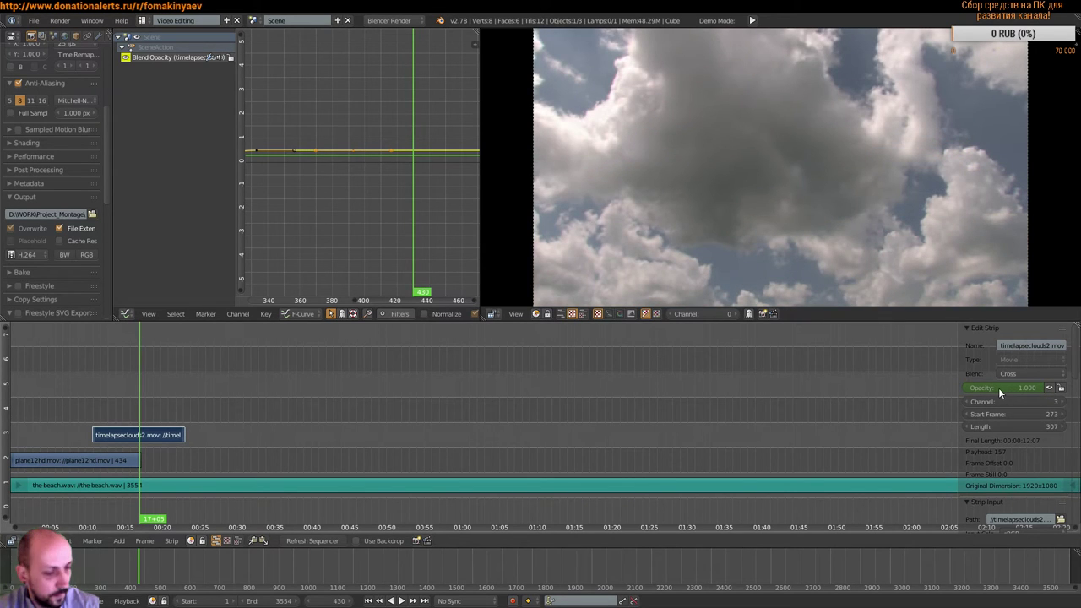
key("i")
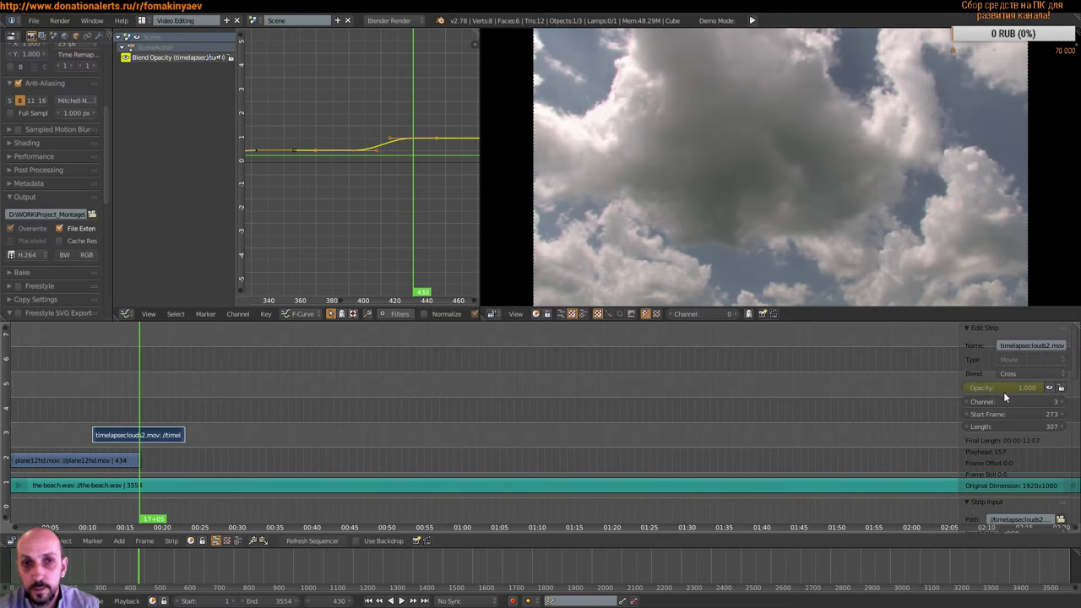
left_click_drag(133, 393, 82, 391)
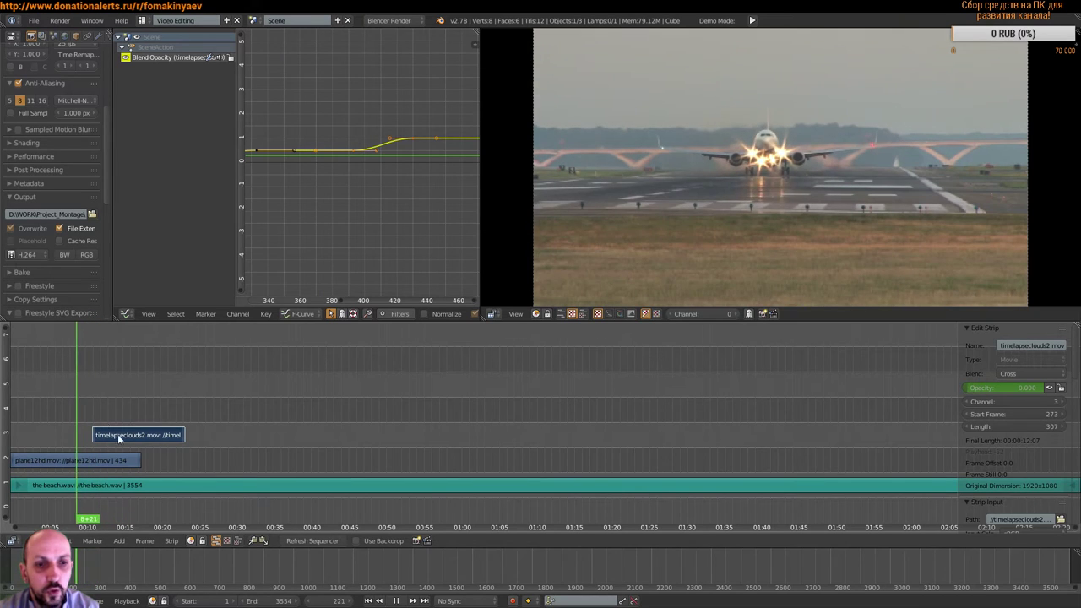
left_click(369, 602)
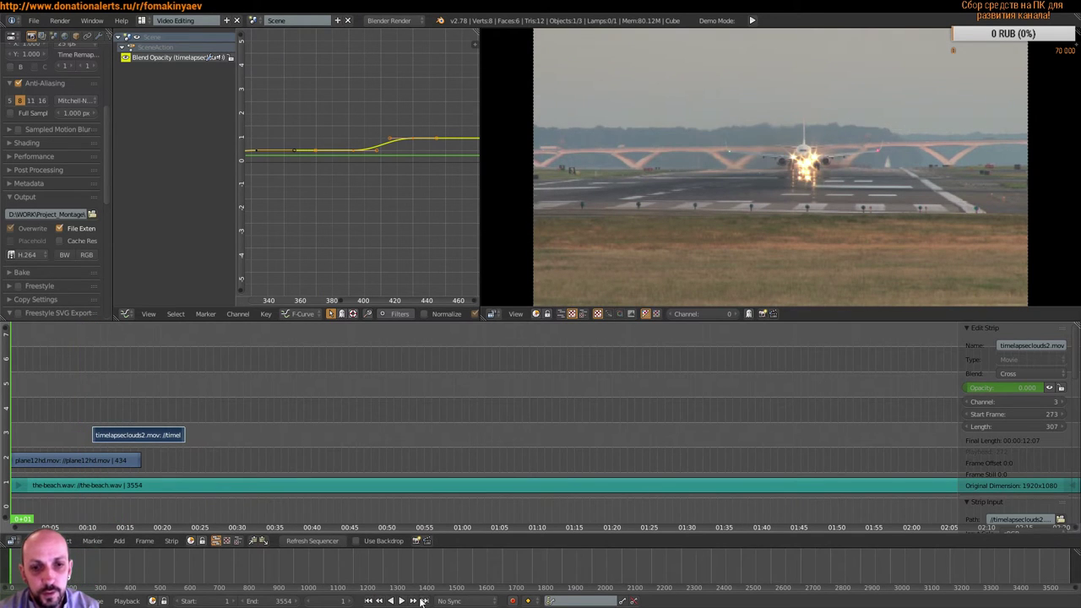
left_click(402, 602)
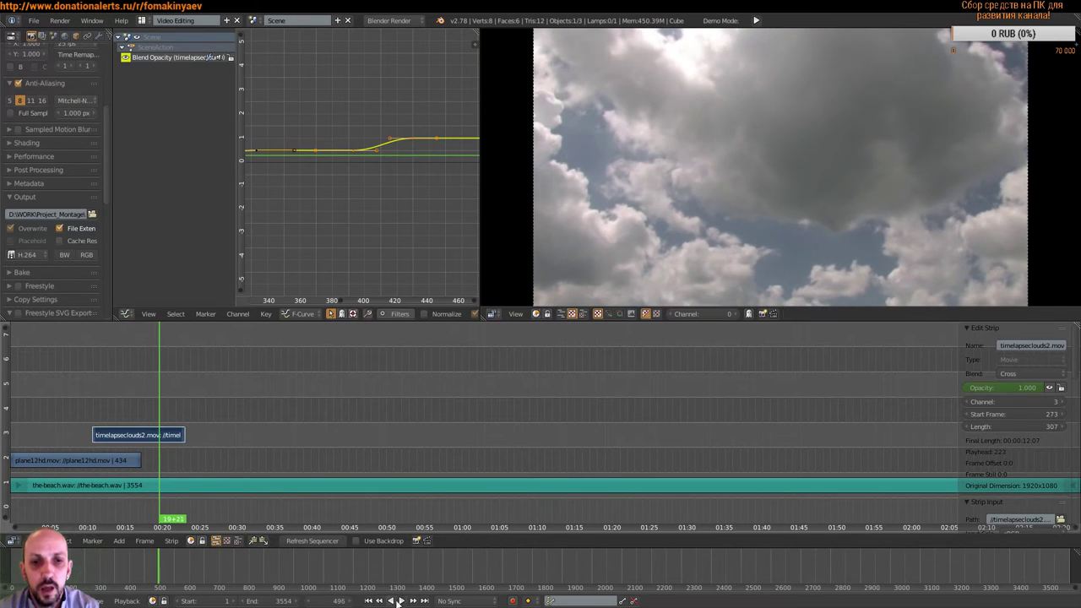
left_click(397, 600)
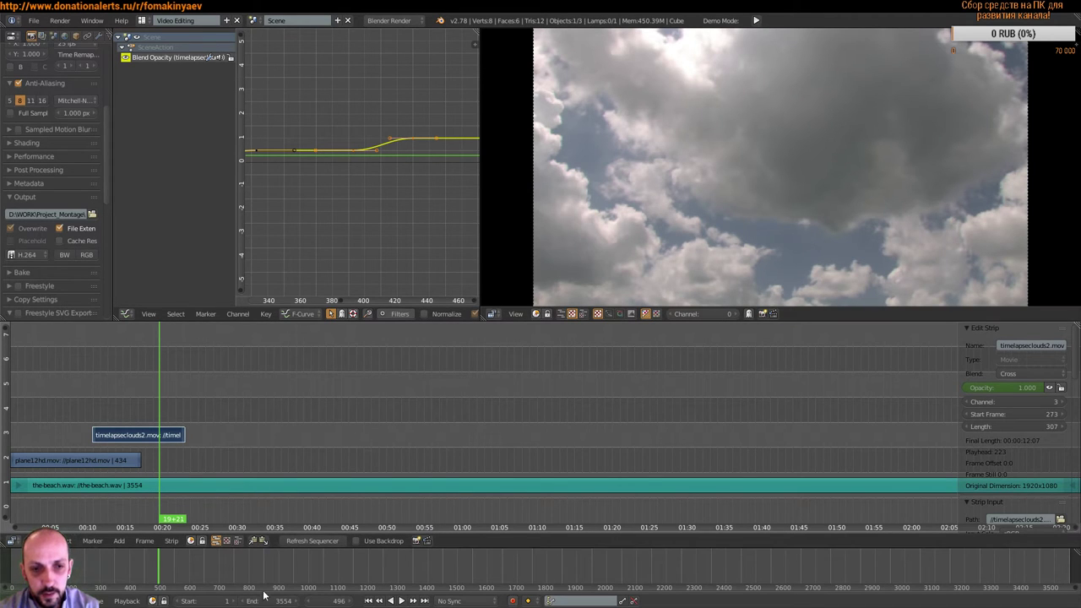
left_click(369, 602)
left_click(402, 598)
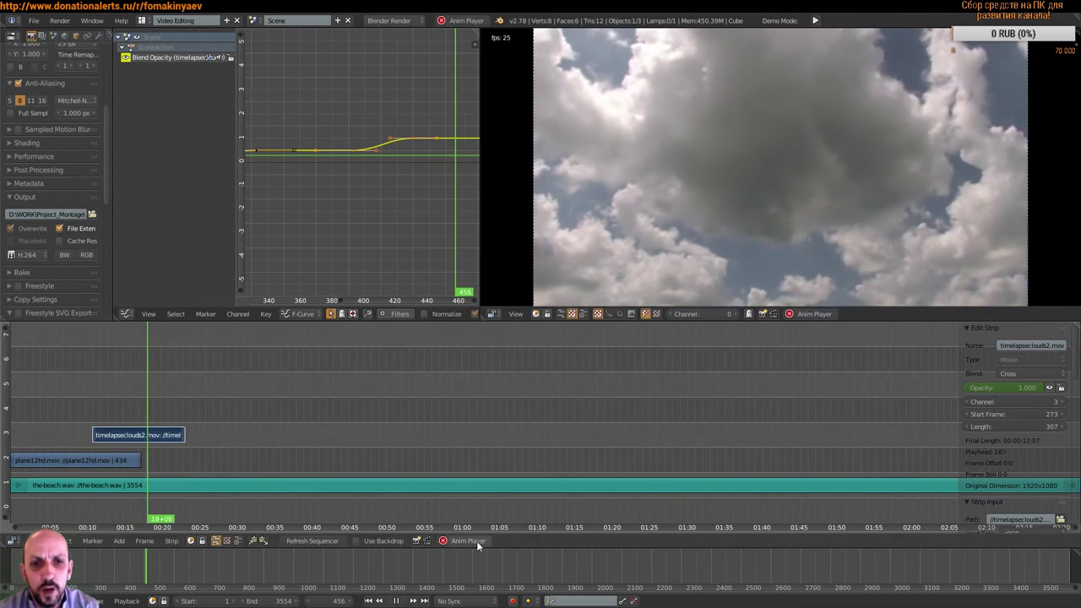
left_click(397, 600)
left_click(369, 601)
left_click(397, 601)
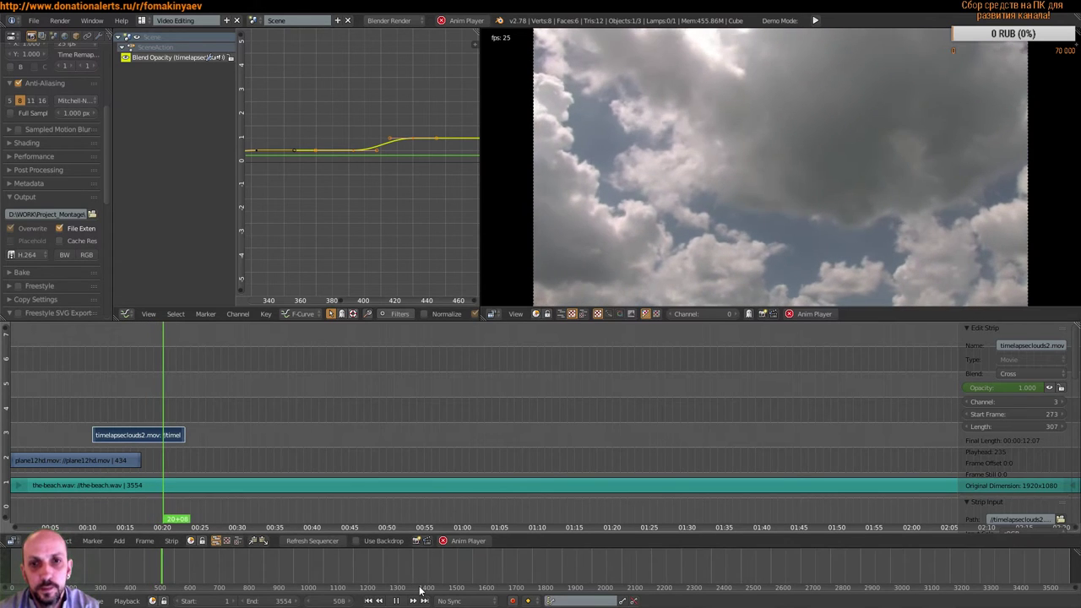
left_click(395, 601)
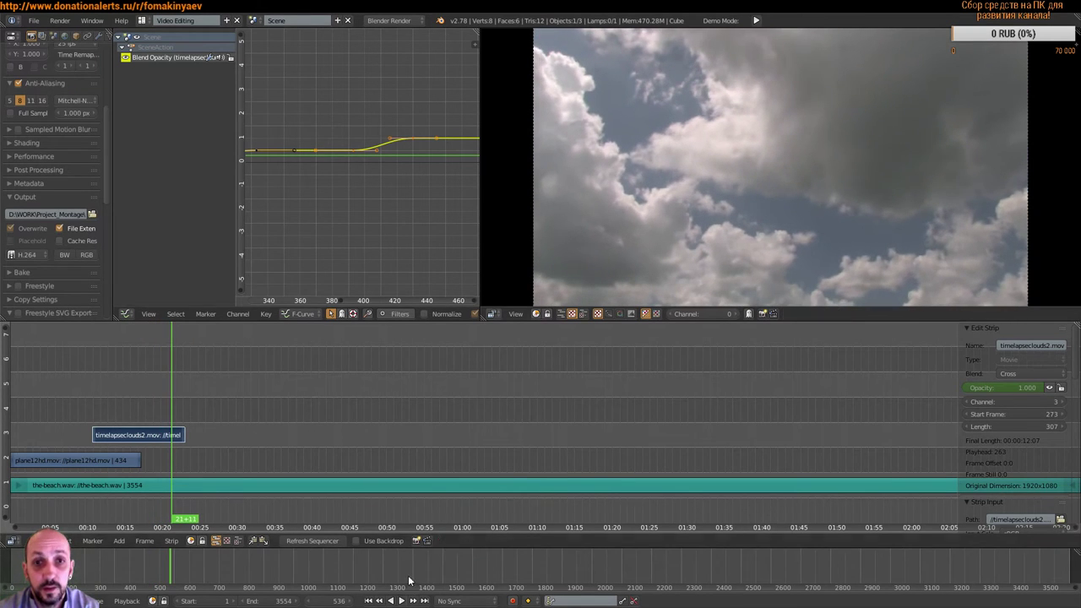
mouse_move(175, 400)
left_mouse_down()
mouse_move(151, 407)
mouse_move(169, 406)
mouse_move(162, 399)
left_mouse_up()
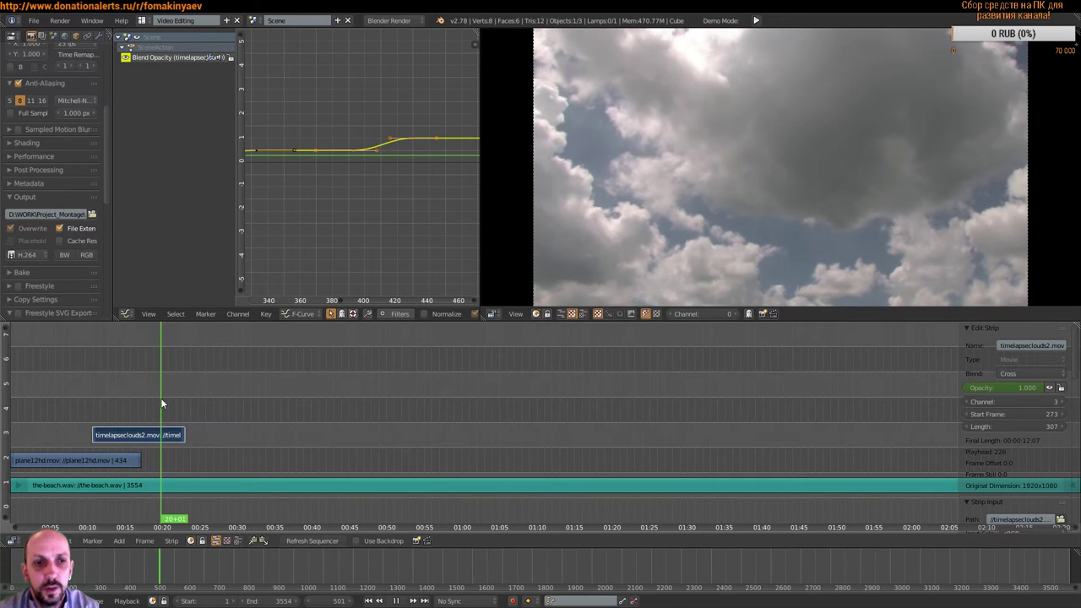
key("alt+a")
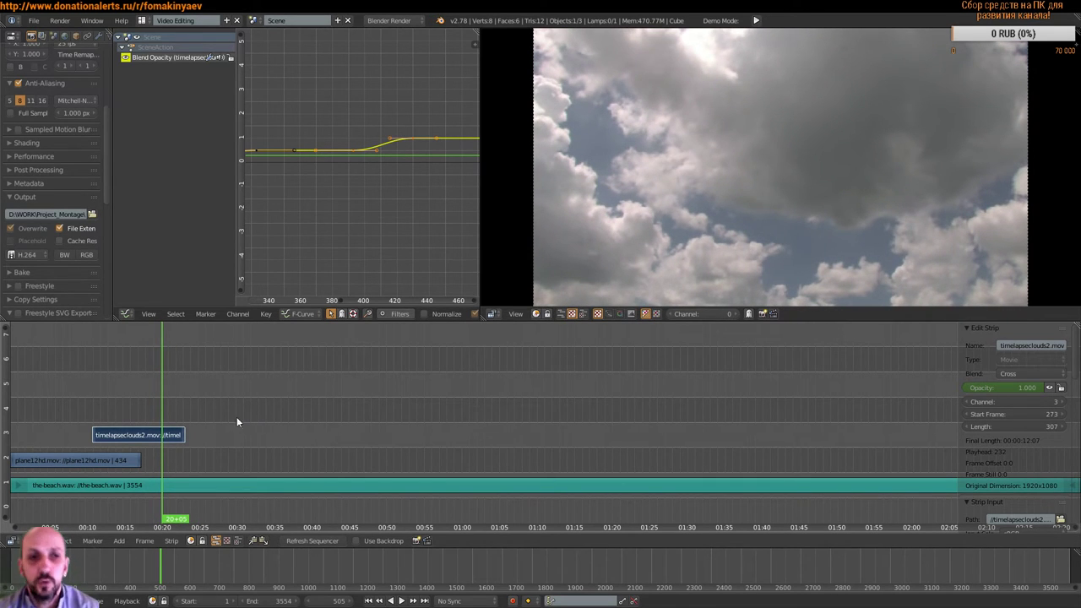
Step: Cut the clouds strip at frame 505, delete the tail piece, and review the edit
key("k")
right_click(170, 438)
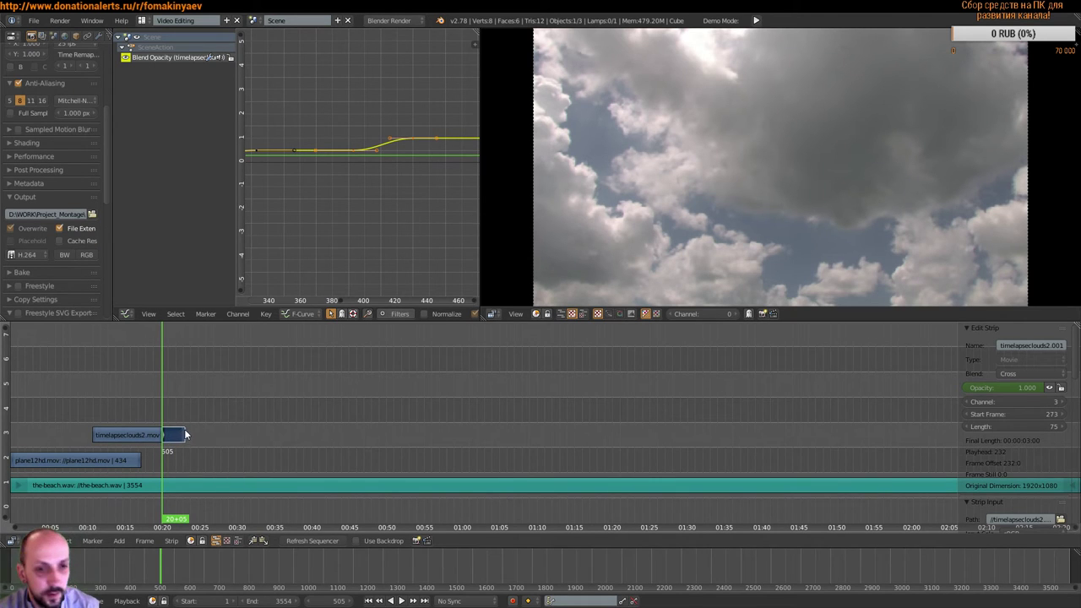
key("x")
left_click(182, 432)
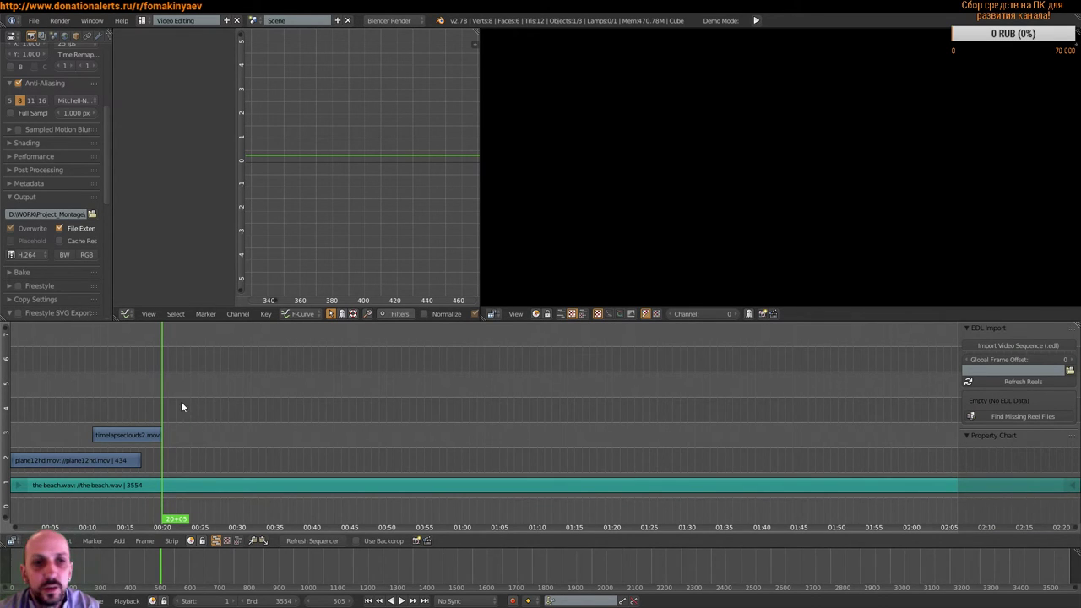
mouse_move(164, 407)
left_mouse_down()
mouse_move(96, 407)
mouse_move(110, 410)
left_mouse_up()
left_click_drag(131, 407, 162, 406)
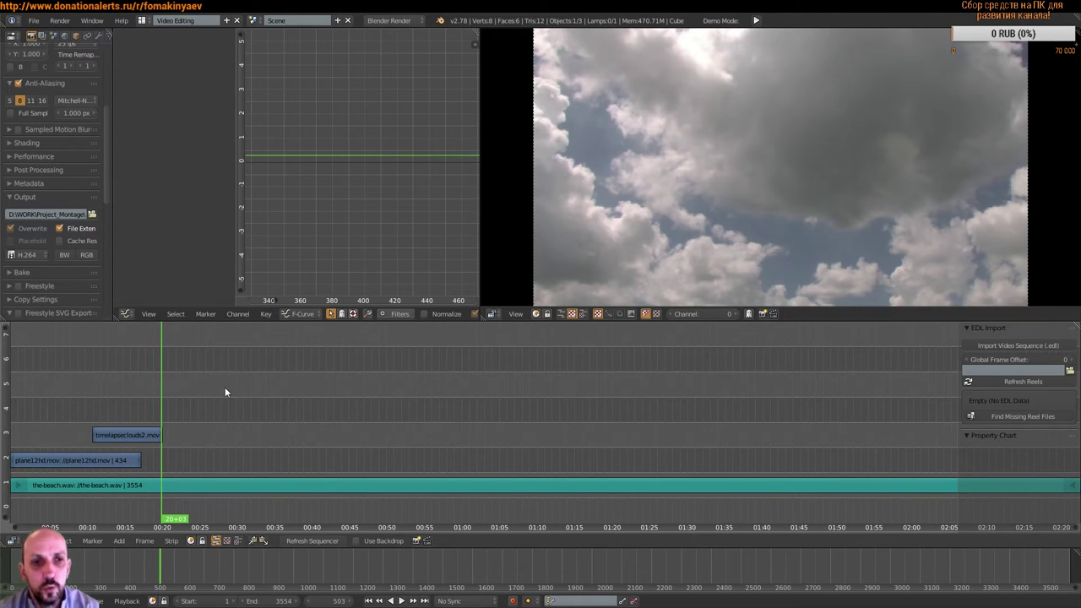
Step: Save the project, overwriting the existing file
key("ctrl+s")
left_click(258, 382)
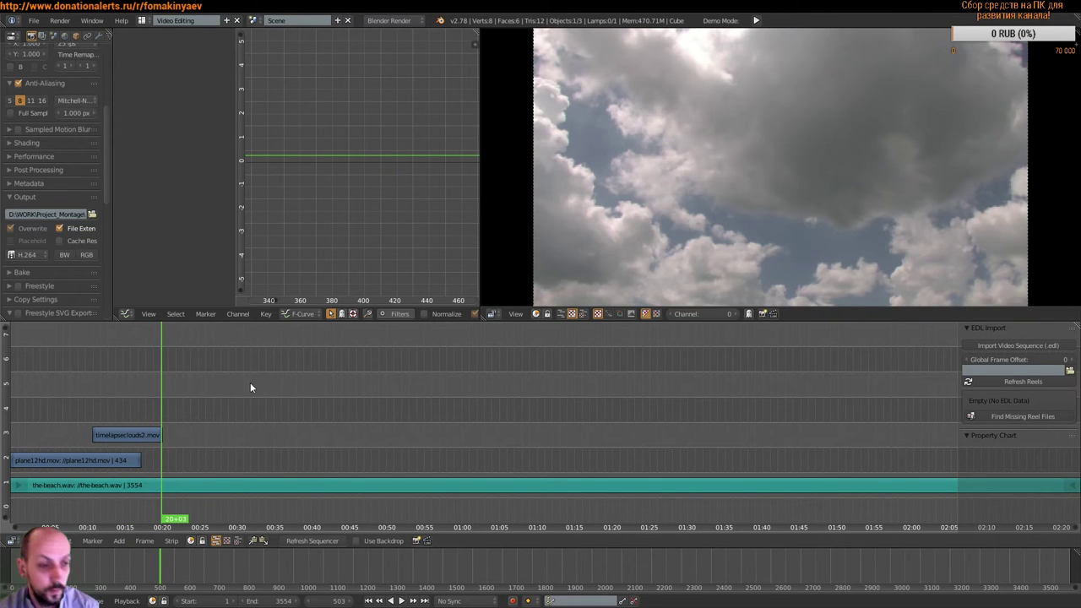
left_click(118, 540)
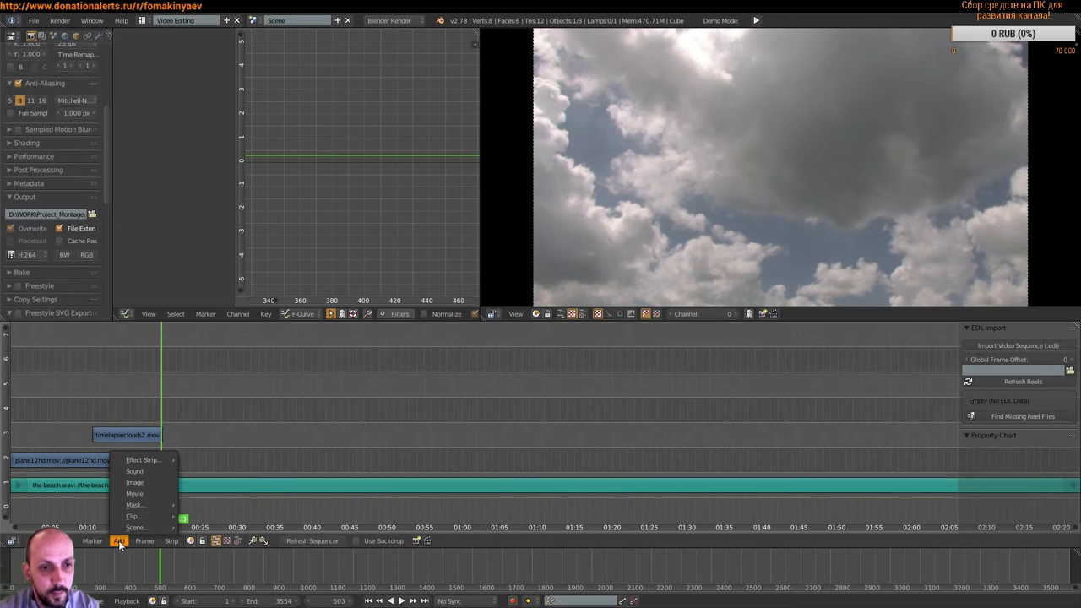
Step: Add pirateship.mov as a 231-frame movie strip on channel 2 at frame 503
left_click(144, 493)
left_click(189, 35)
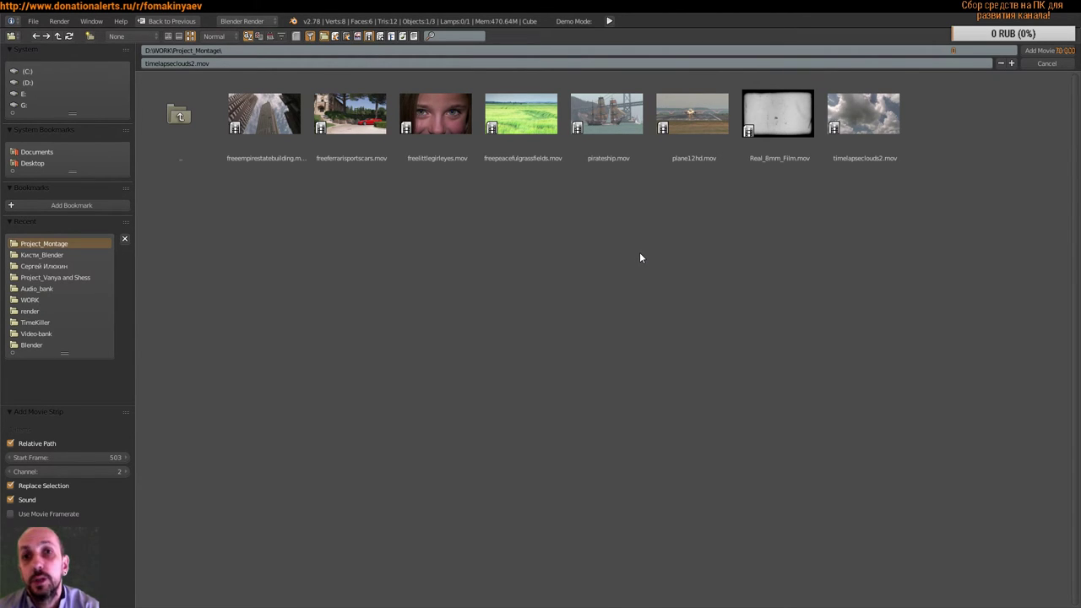
left_click(606, 121)
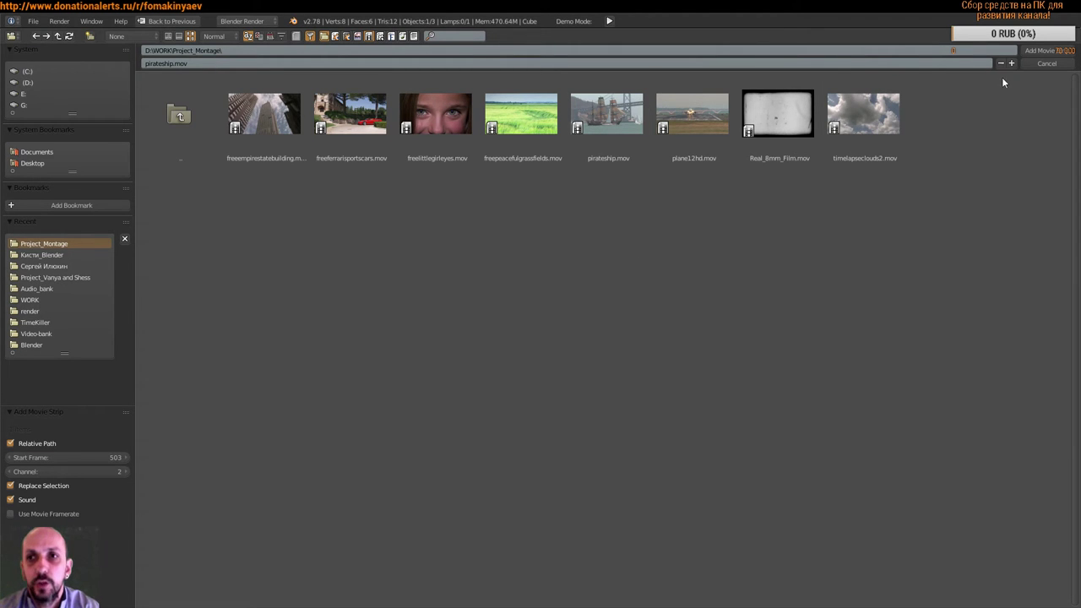
left_click(1040, 52)
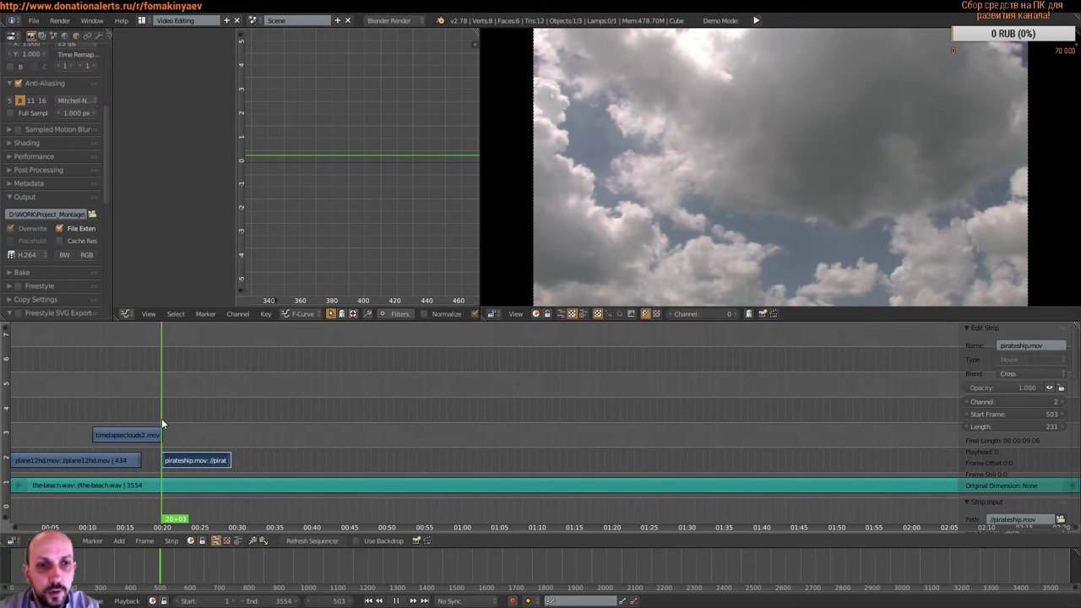
left_click_drag(162, 418, 180, 427)
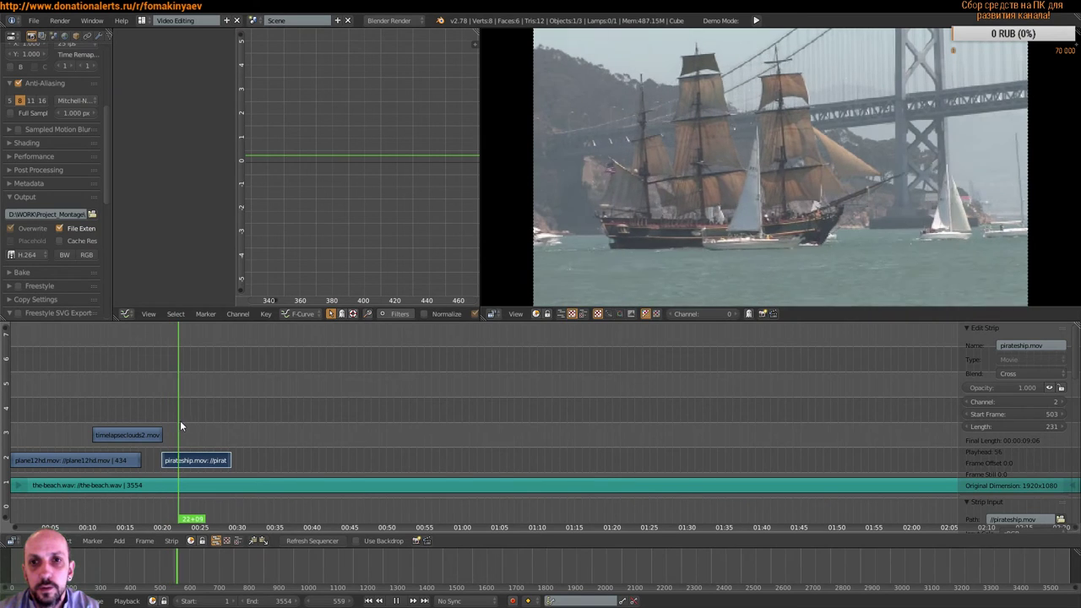
left_click_drag(180, 421, 161, 420)
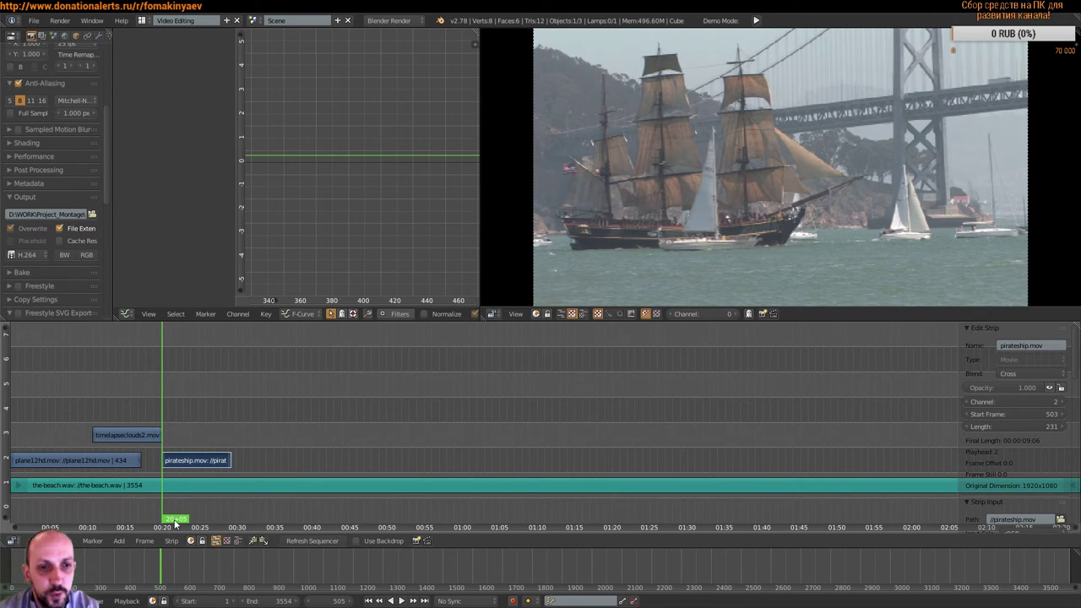
key("alt+a")
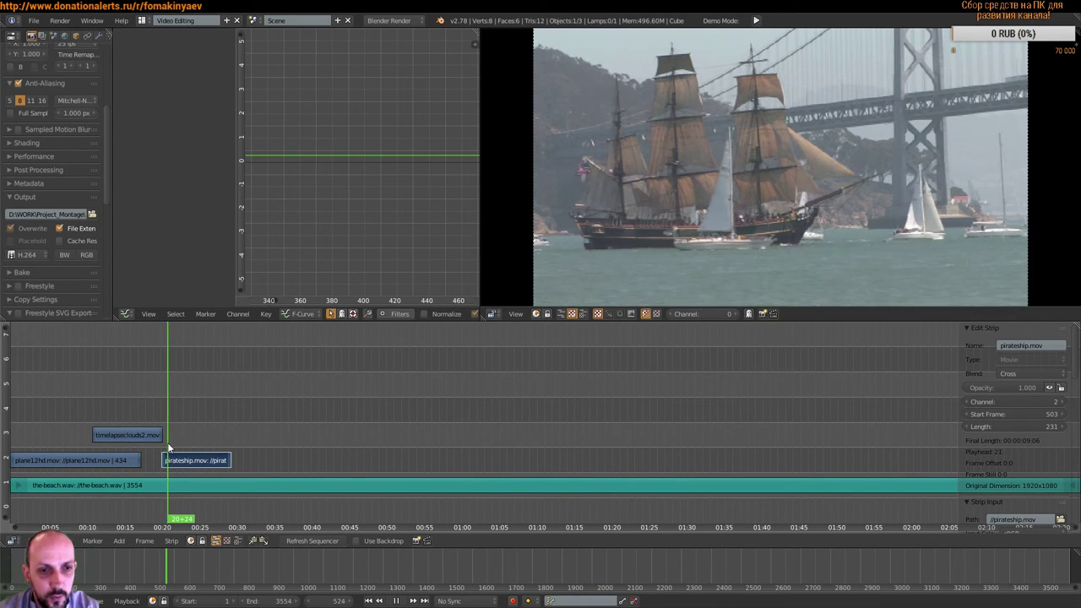
left_click_drag(171, 443, 163, 460)
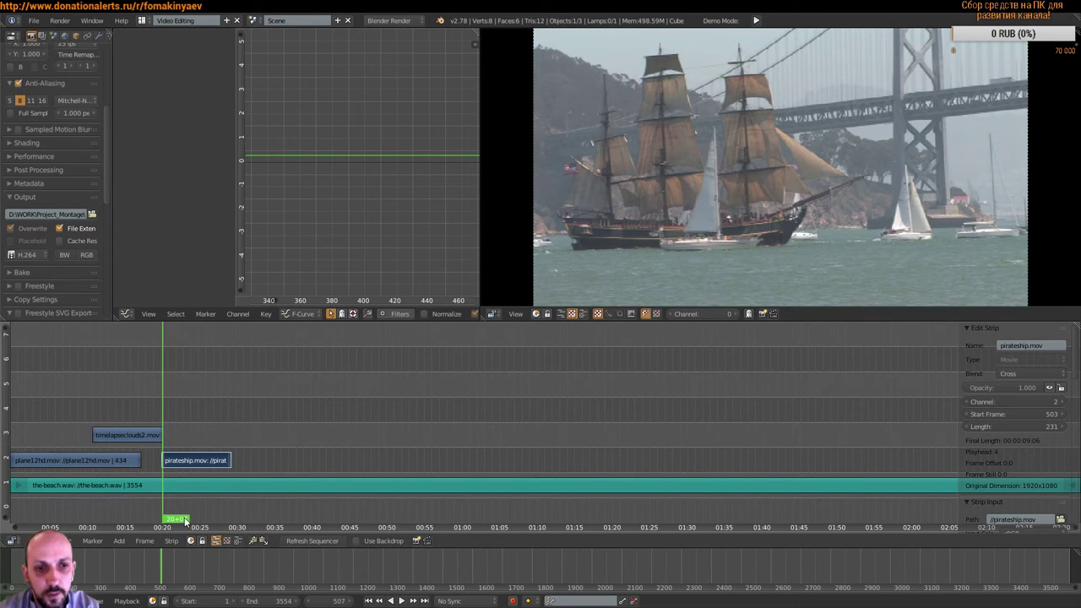
left_click(38, 541)
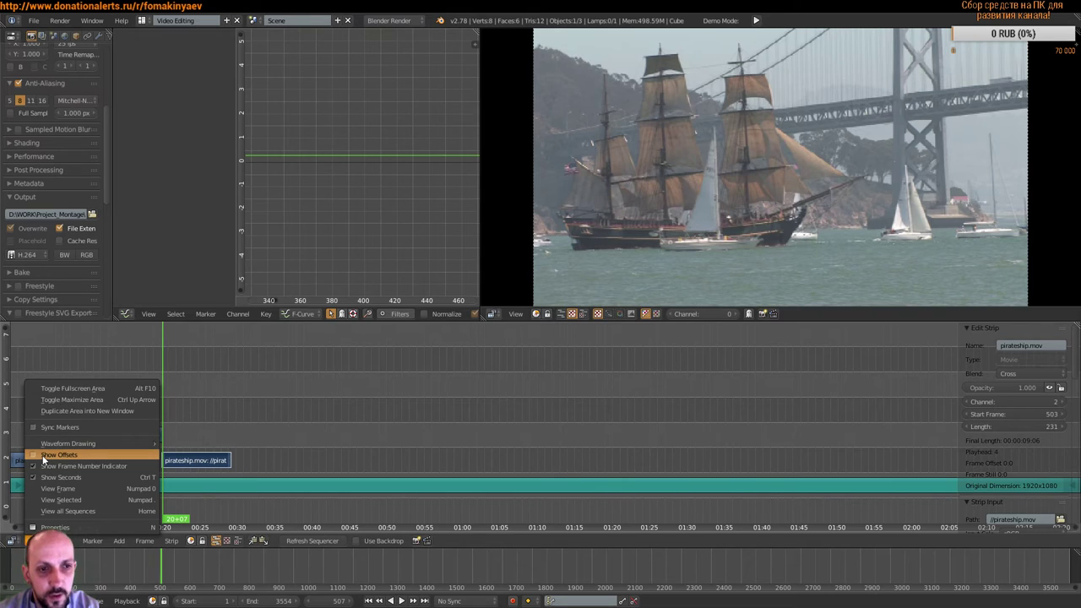
left_click(39, 456)
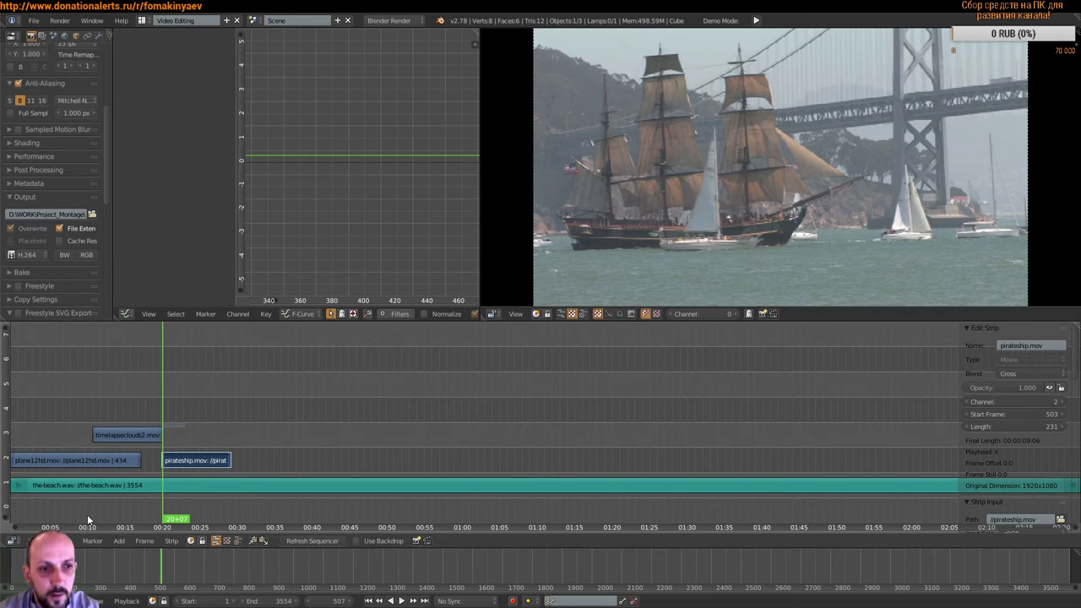
left_click(38, 541)
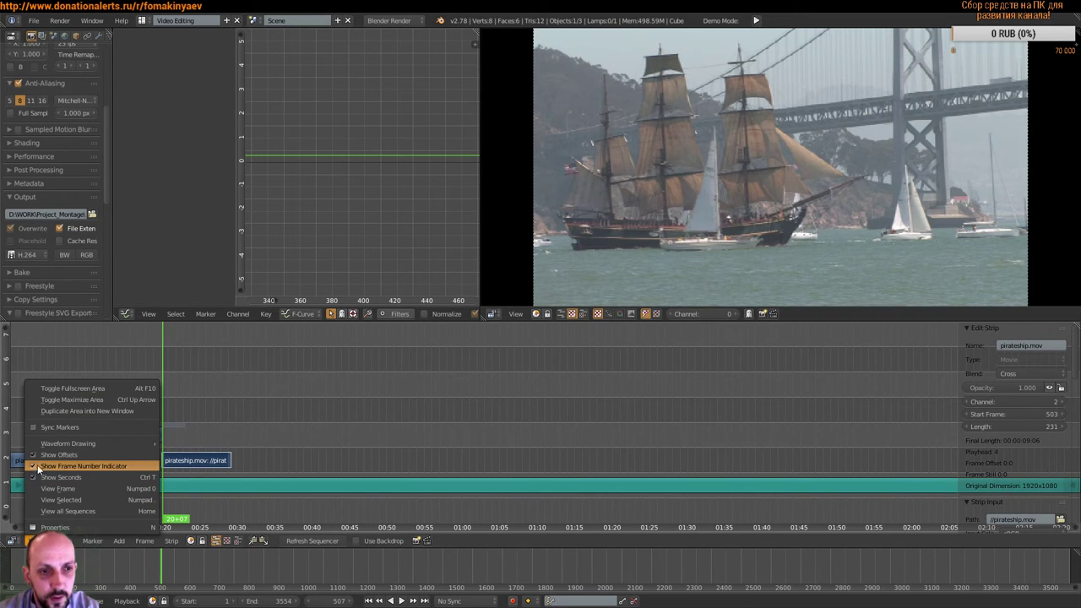
left_click(37, 464)
left_click(33, 538)
left_click(37, 466)
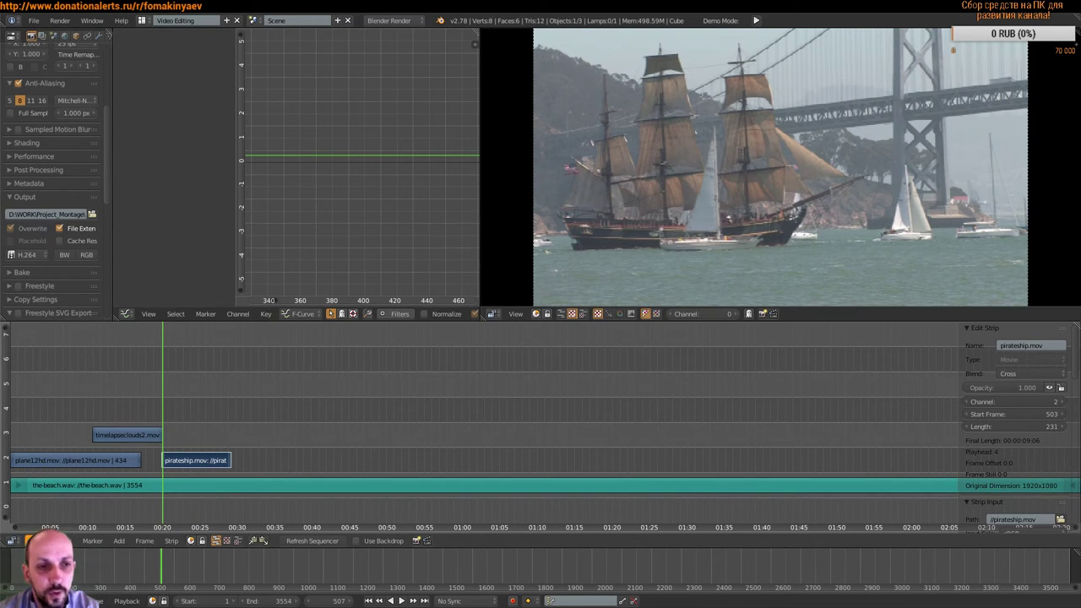
left_click(36, 540)
left_click(35, 477)
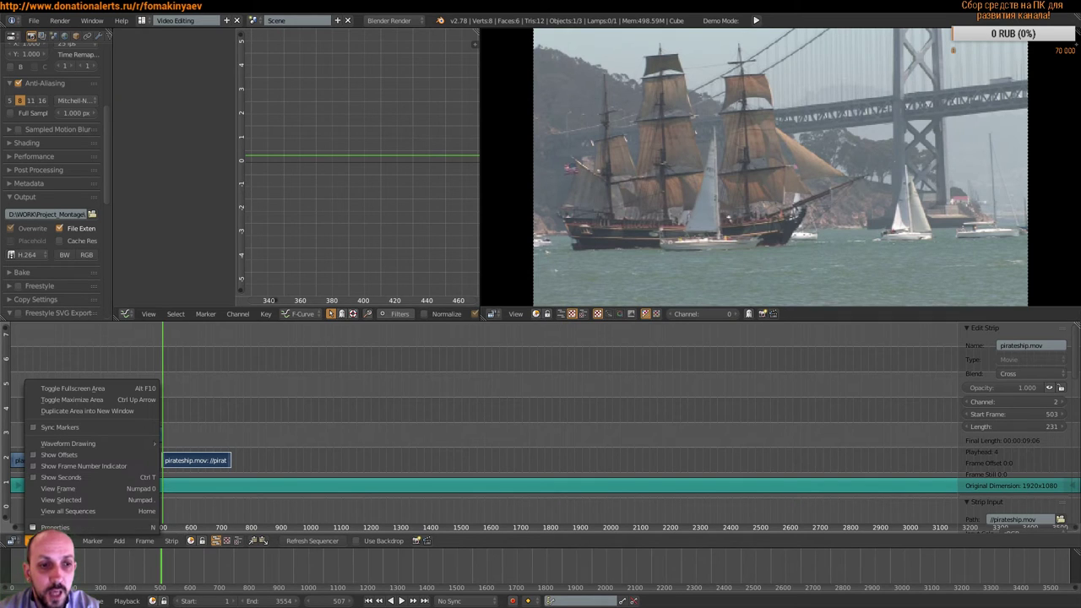
left_click(35, 541)
left_click(34, 477)
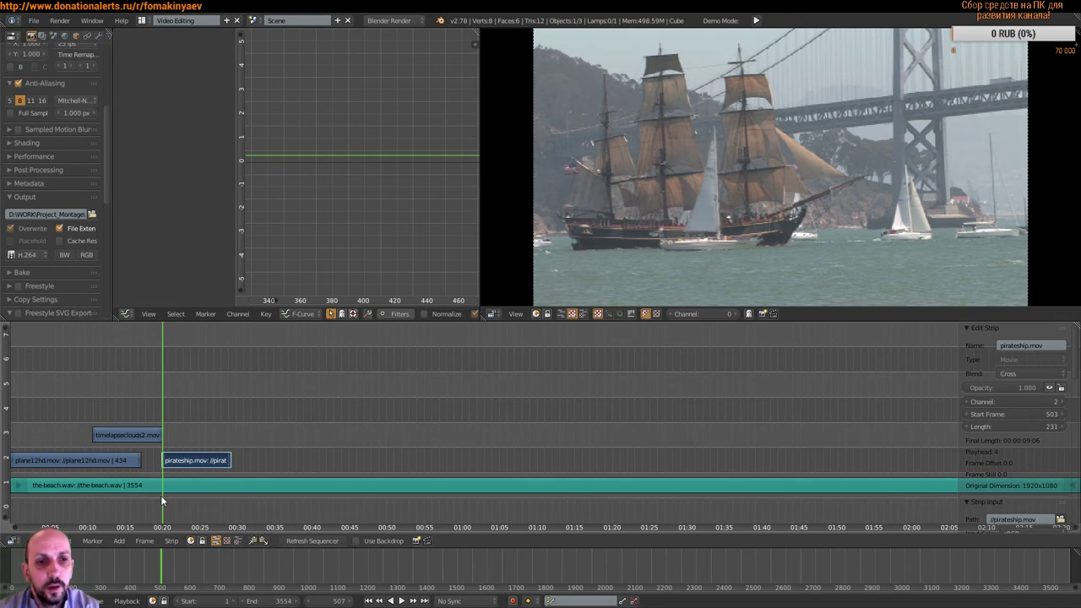
left_click(38, 541)
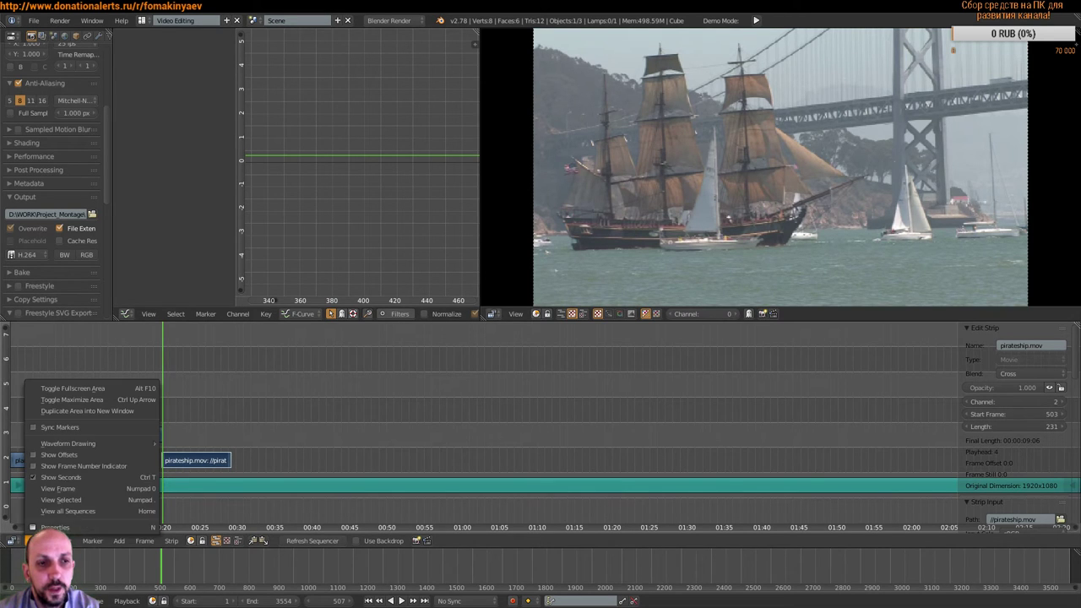
left_click(76, 466)
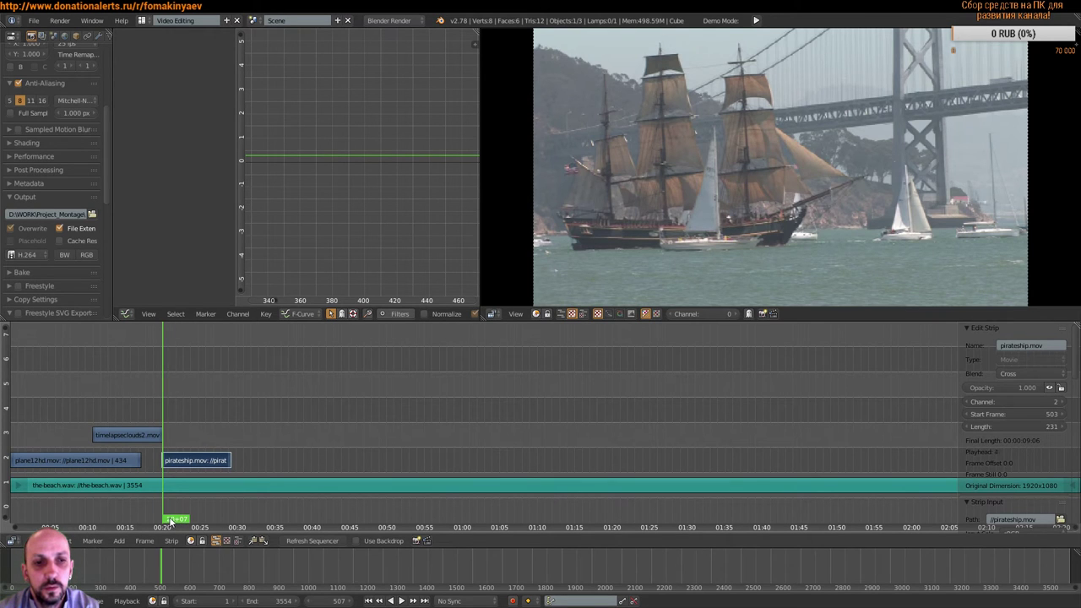
mouse_move(169, 522)
left_mouse_down()
mouse_move(196, 521)
mouse_move(170, 510)
mouse_move(193, 501)
mouse_move(165, 493)
left_mouse_up()
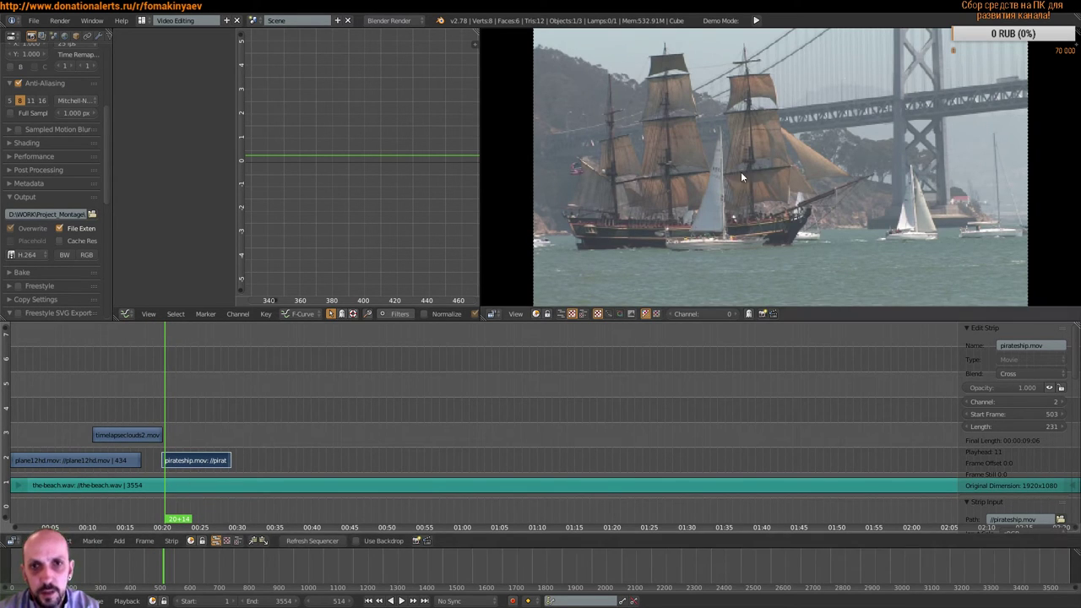
key("alt+a")
left_click(162, 431)
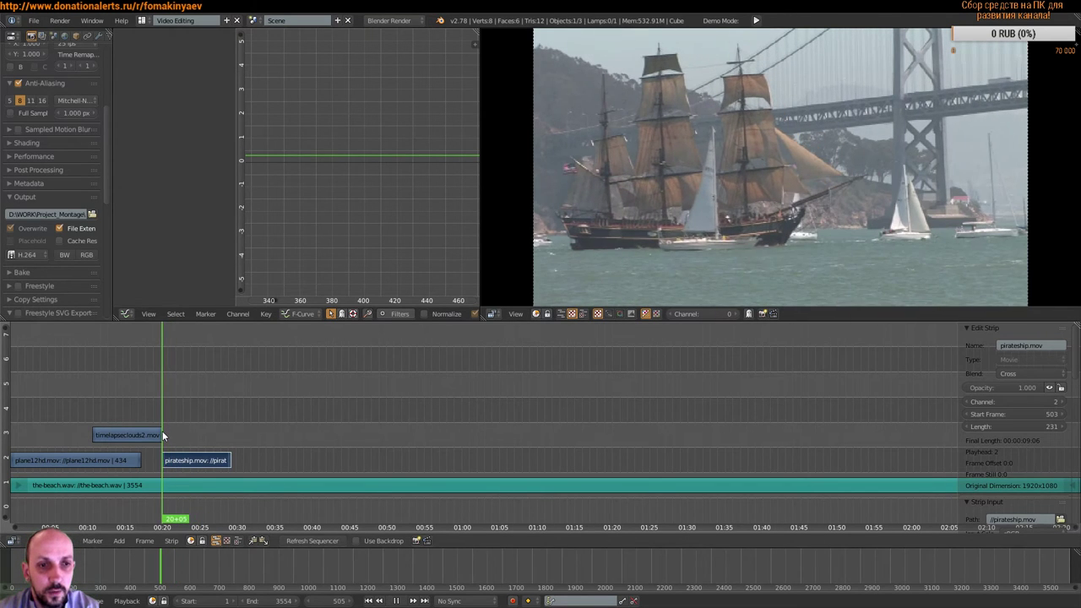
mouse_move(162, 431)
left_mouse_down()
mouse_move(233, 427)
mouse_move(199, 430)
mouse_move(165, 461)
mouse_move(166, 427)
left_mouse_up()
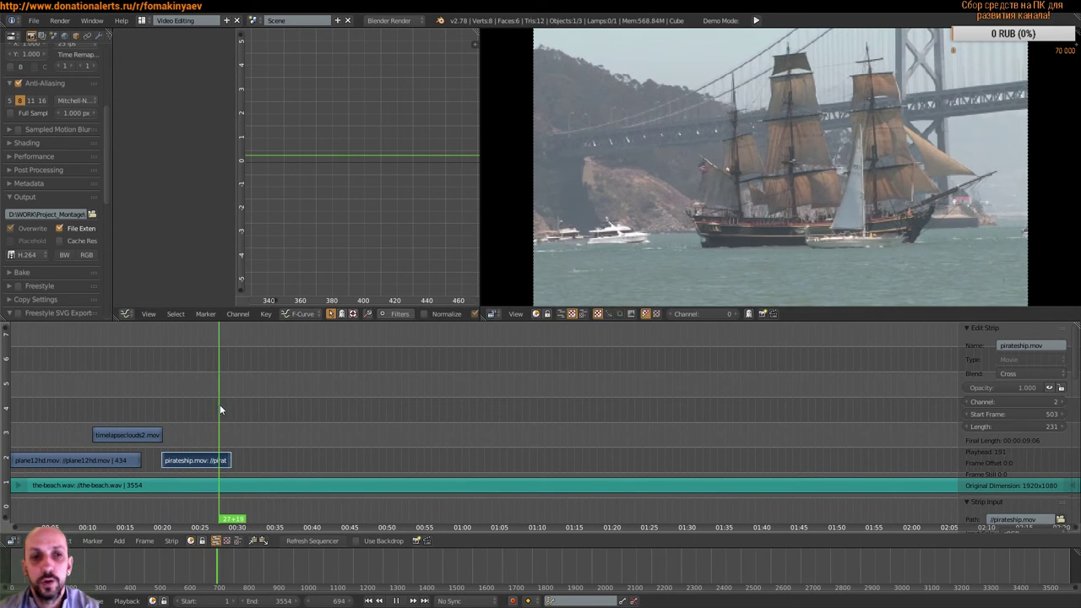
left_click_drag(219, 405, 230, 403)
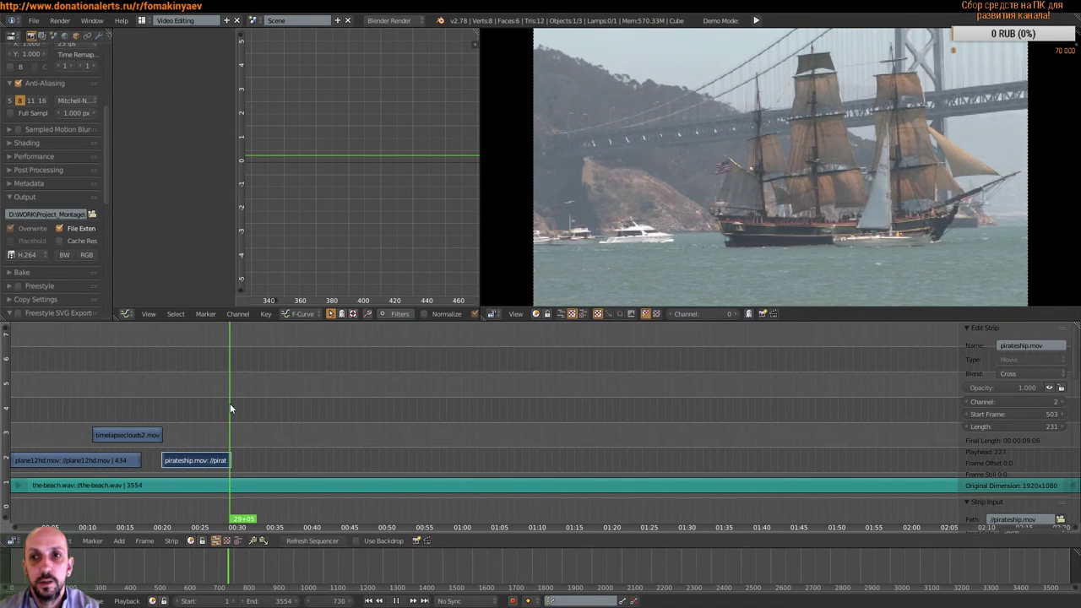
mouse_move(230, 403)
left_mouse_down()
mouse_move(190, 410)
mouse_move(169, 430)
left_mouse_up()
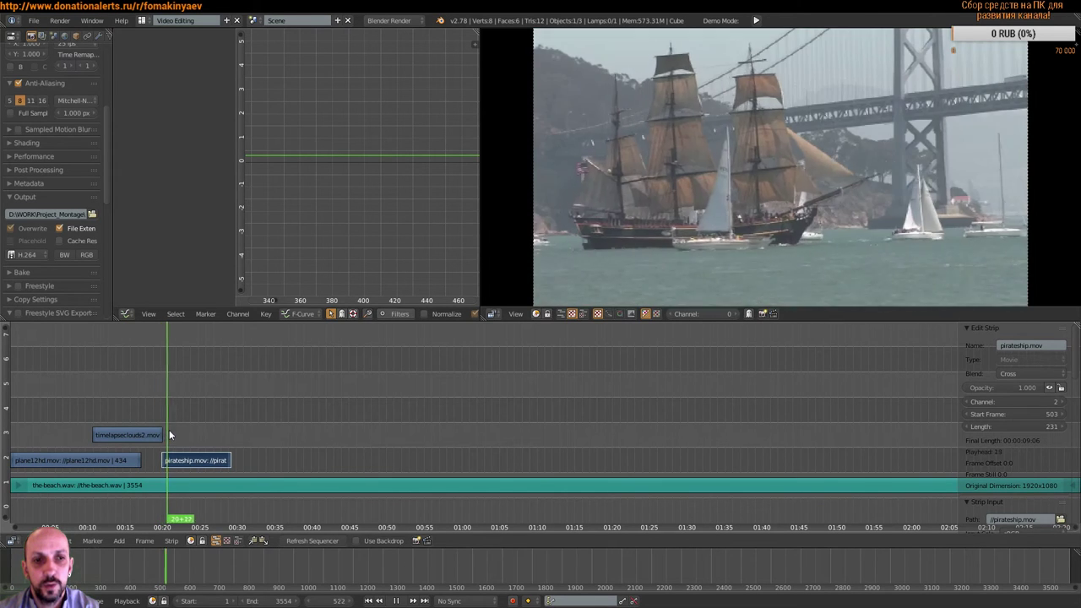
left_click_drag(169, 433, 213, 428)
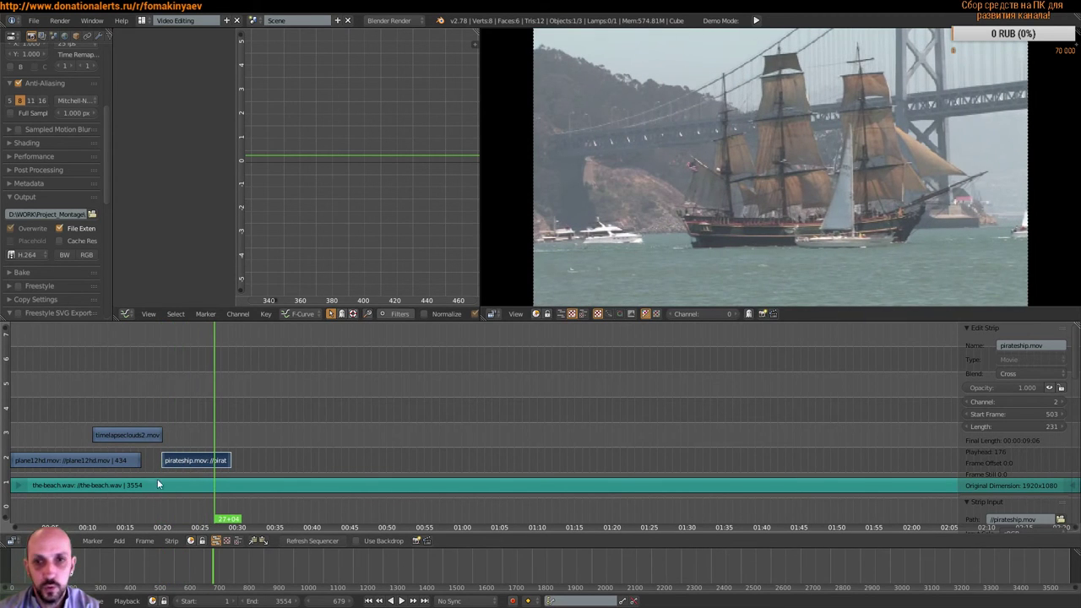
key("alt+a")
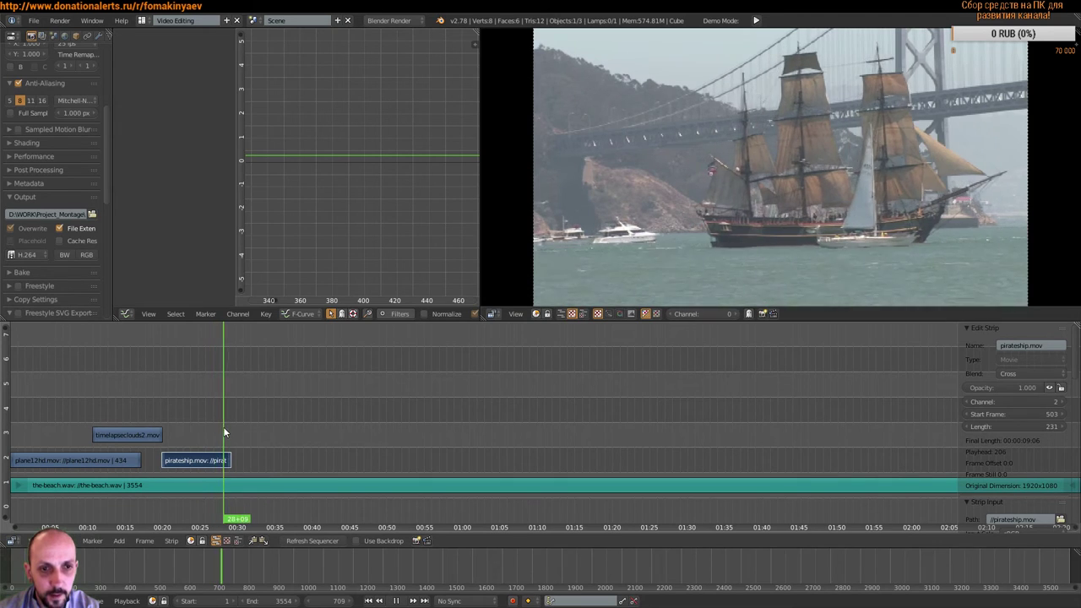
left_click_drag(229, 429, 212, 432)
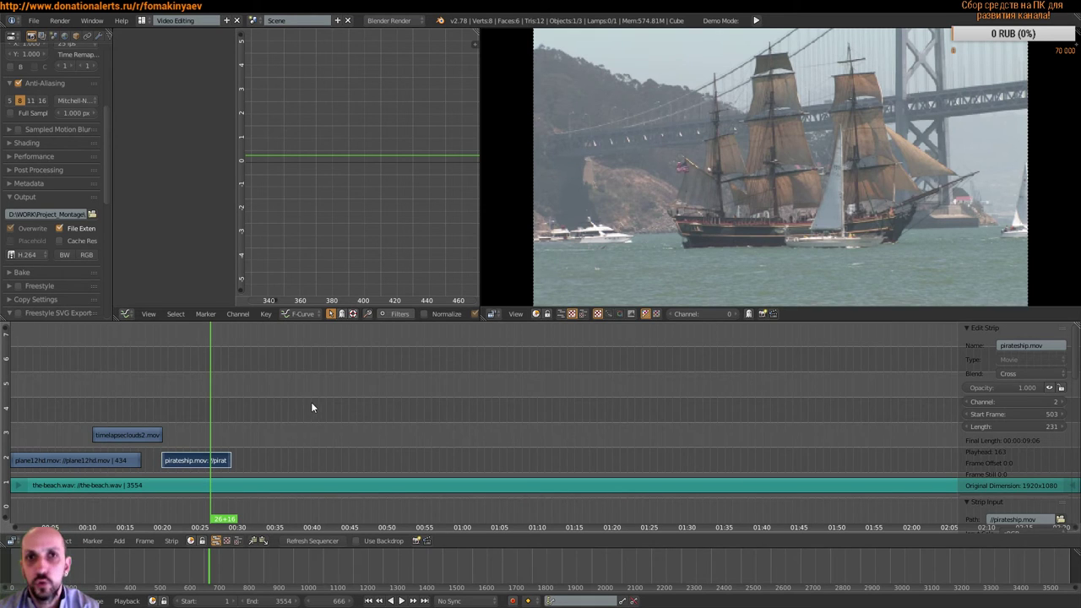
key("alt+a")
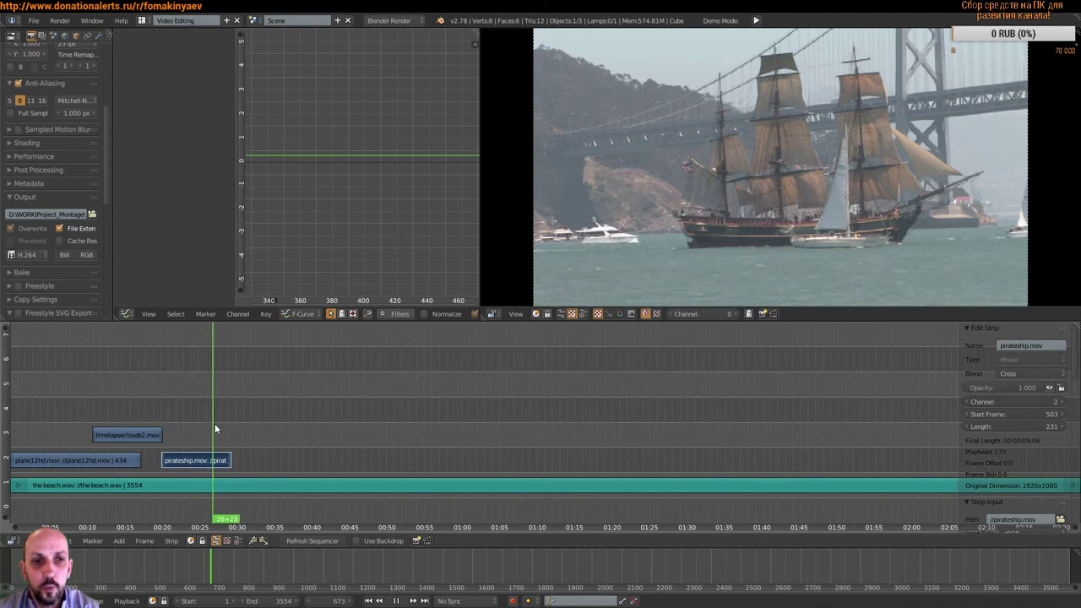
left_click(119, 541)
left_click(152, 498)
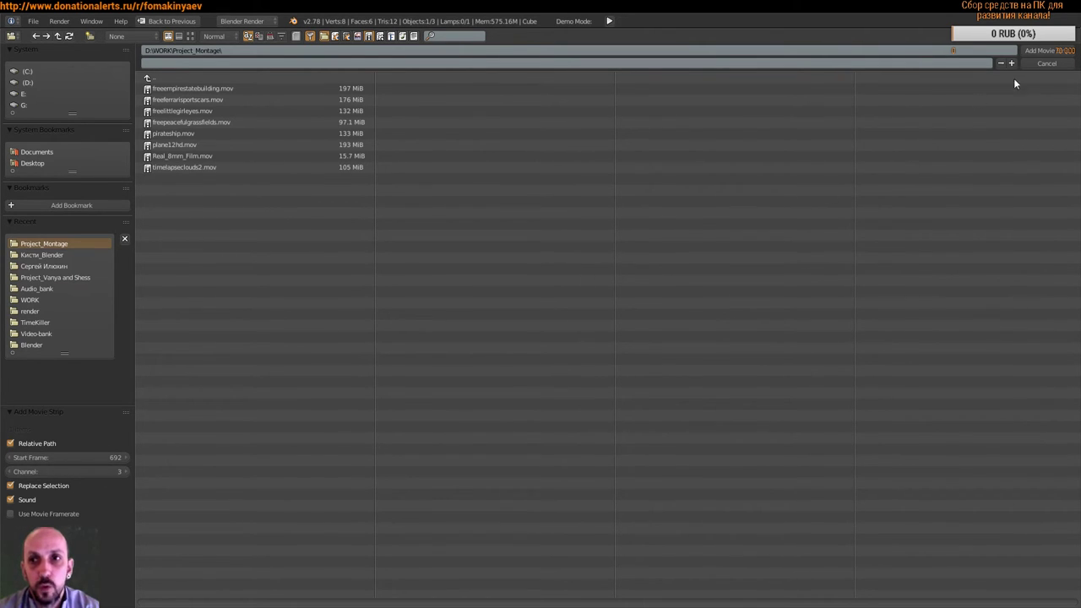
left_click(1040, 64)
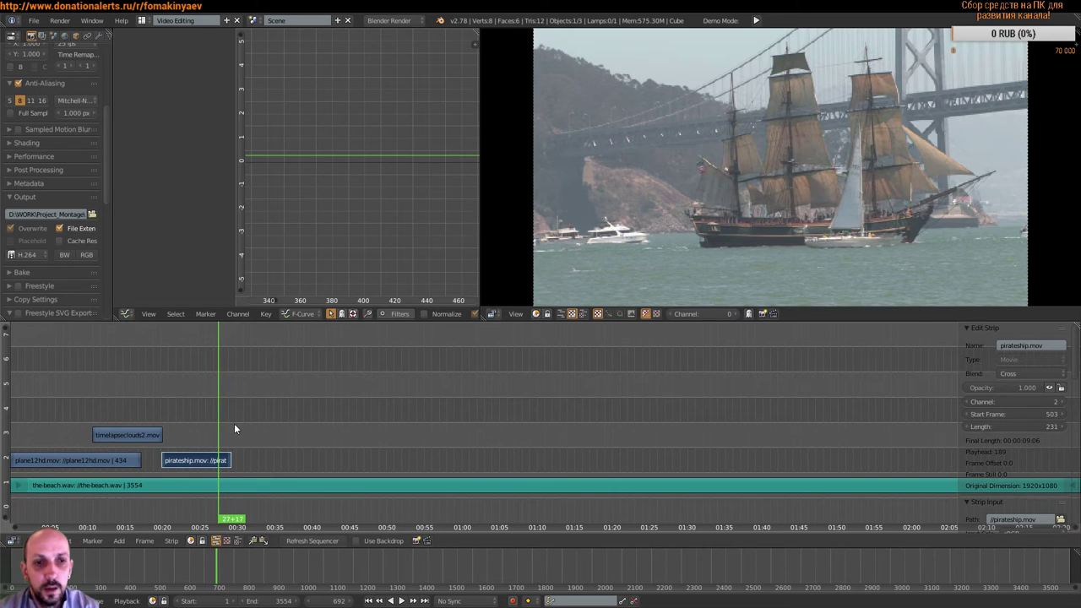
Step: Play the sequence and step frame by frame near the pirateship clip's end at frame 731
key("alt+a")
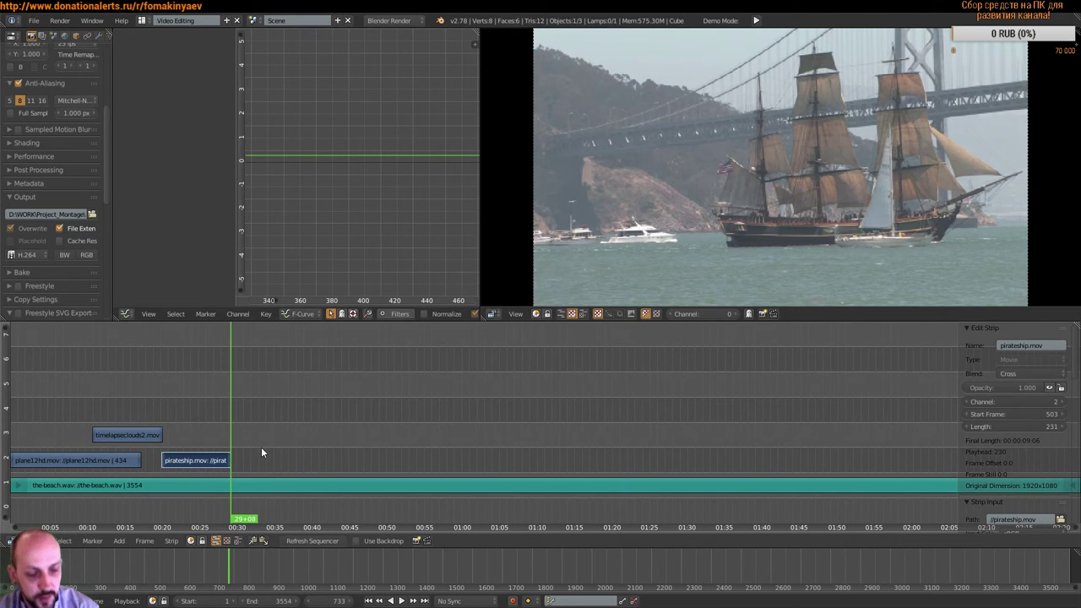
key("Left")
key("Left")
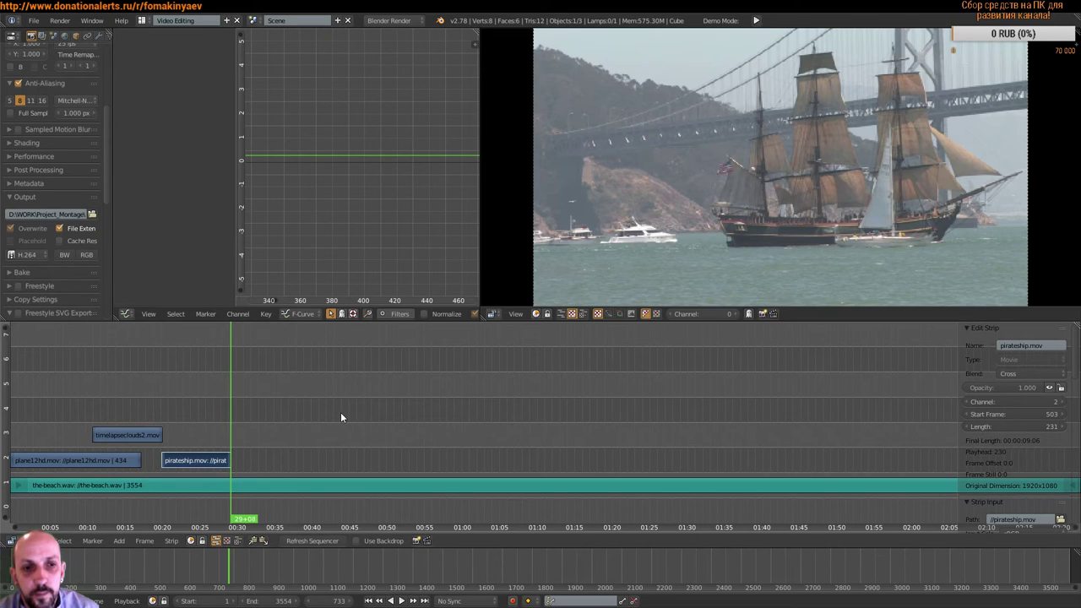
key("Left")
key("Left")
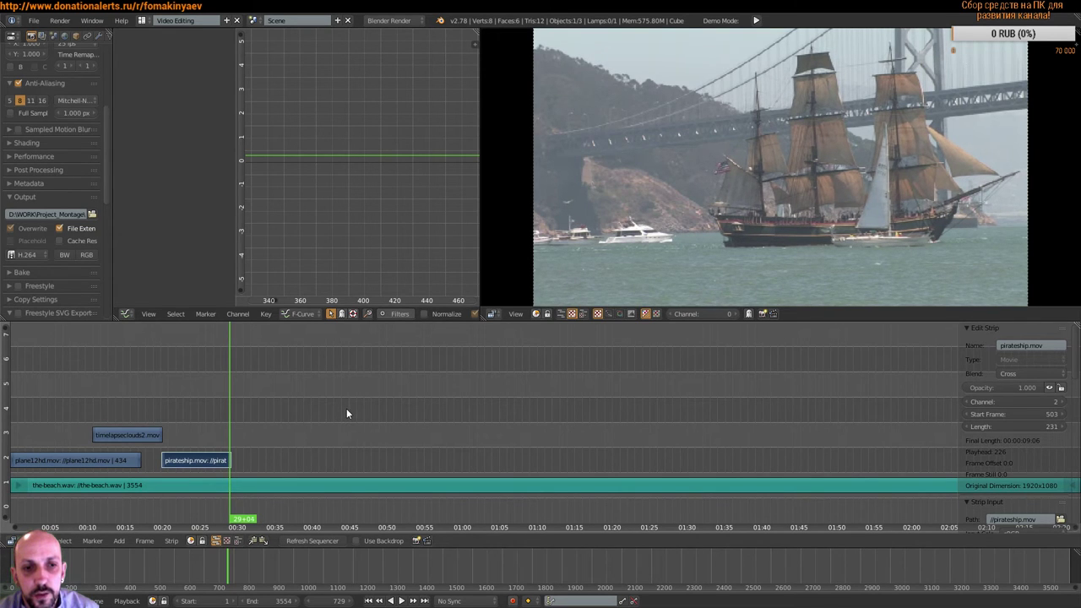
key("Left")
key("Right")
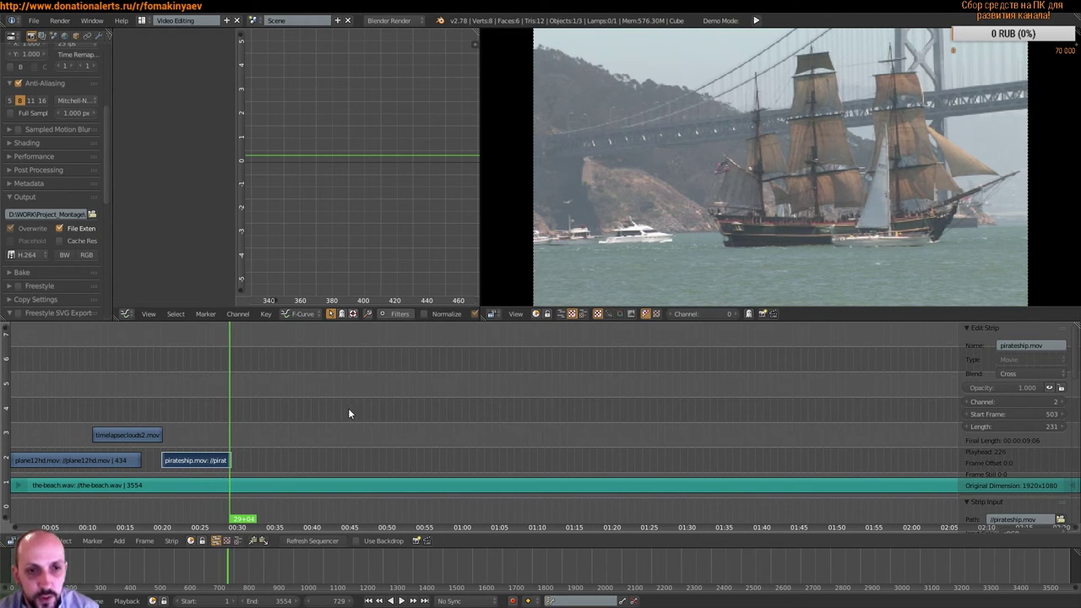
key("Right")
key("Right")
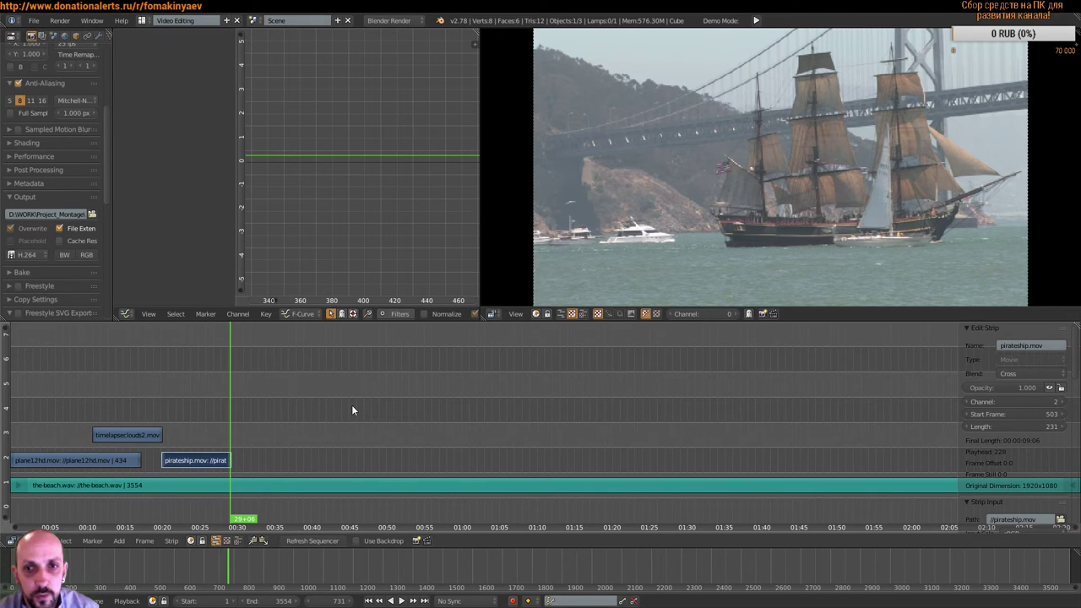
key("Right")
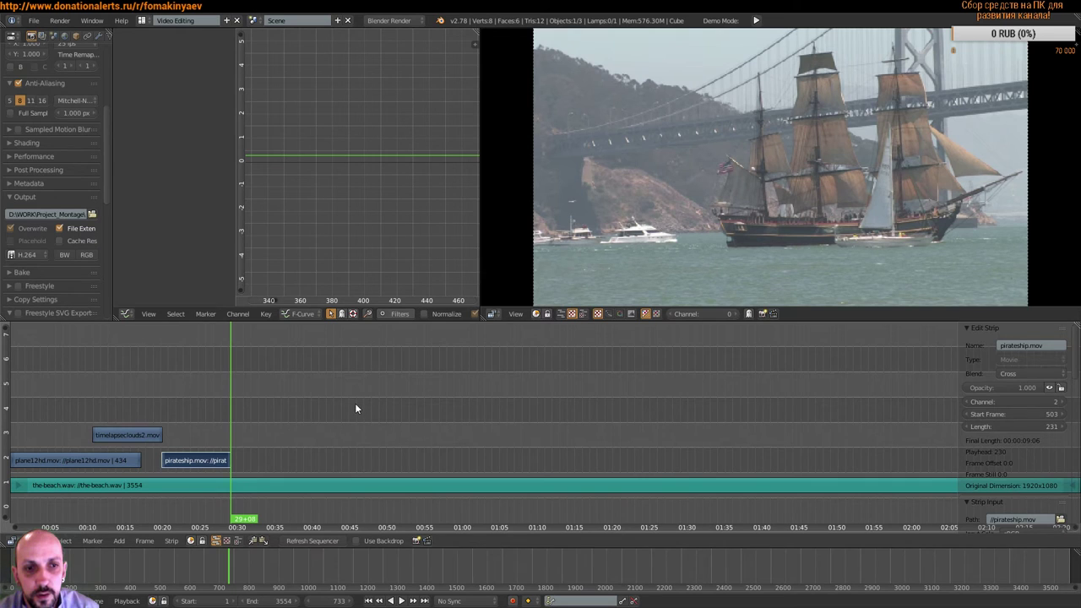
key("Left")
key("Left")
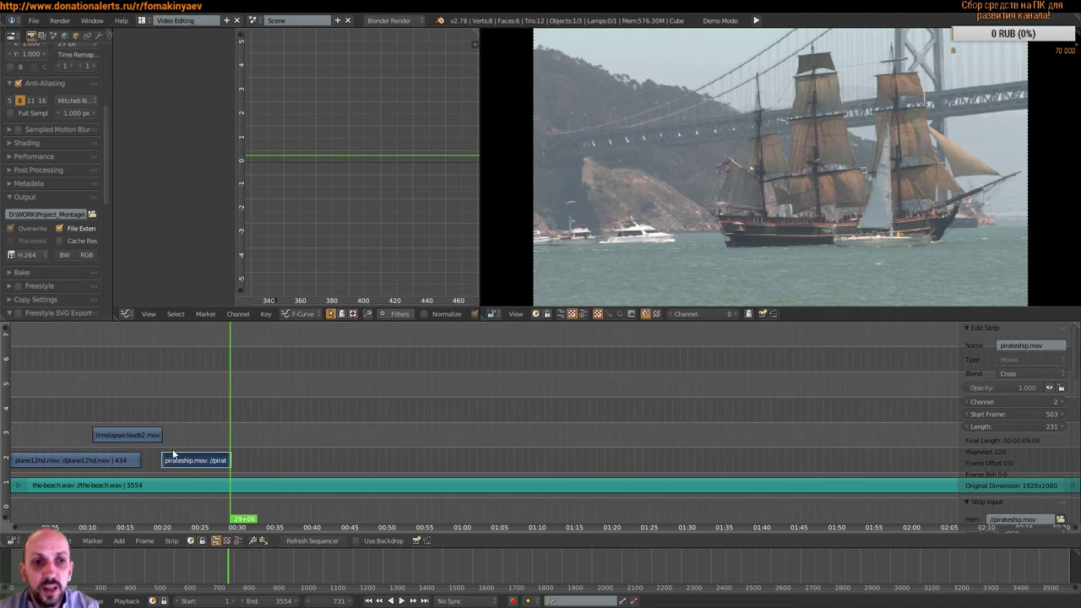
left_click(114, 458)
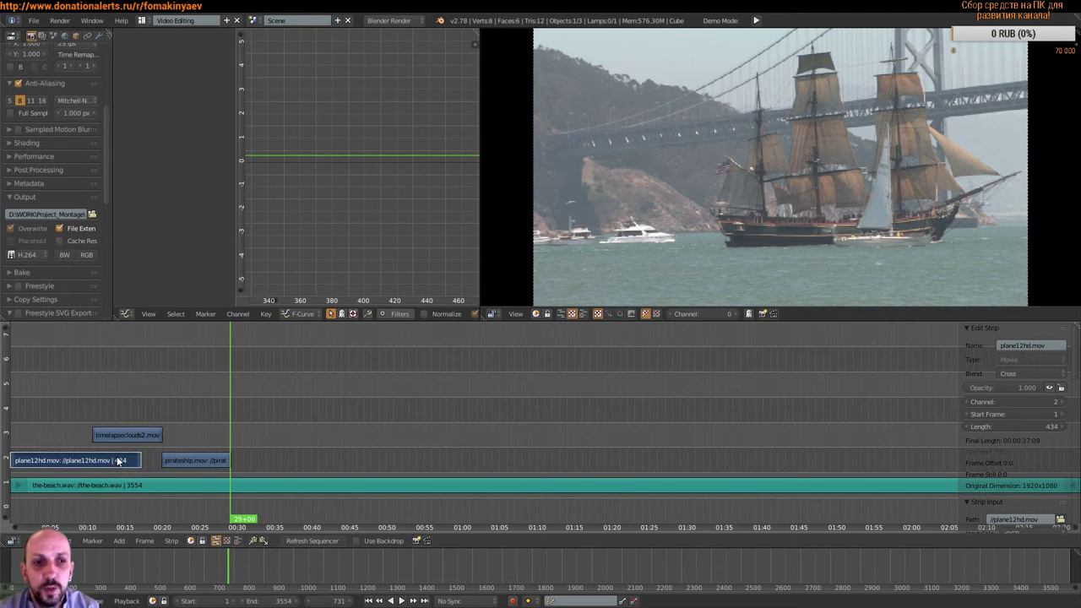
left_click(131, 412)
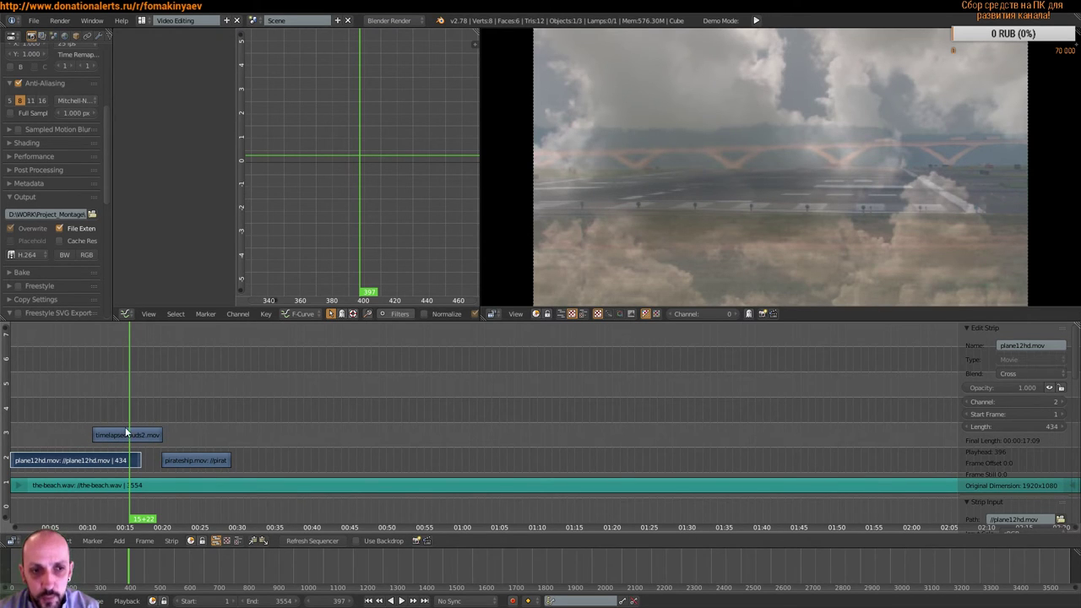
left_click(144, 436)
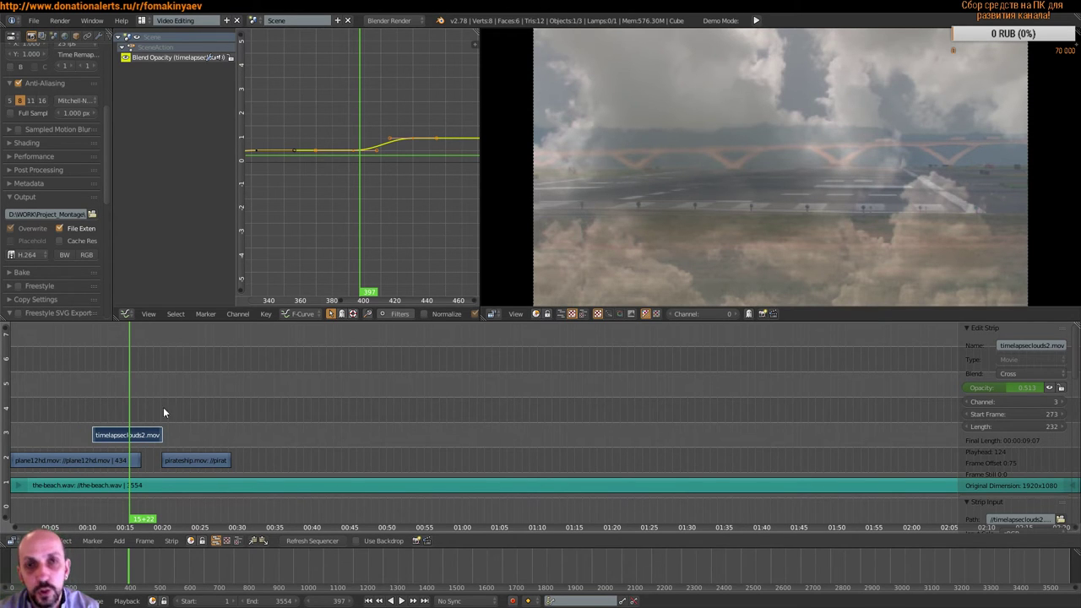
left_click_drag(129, 408, 186, 409)
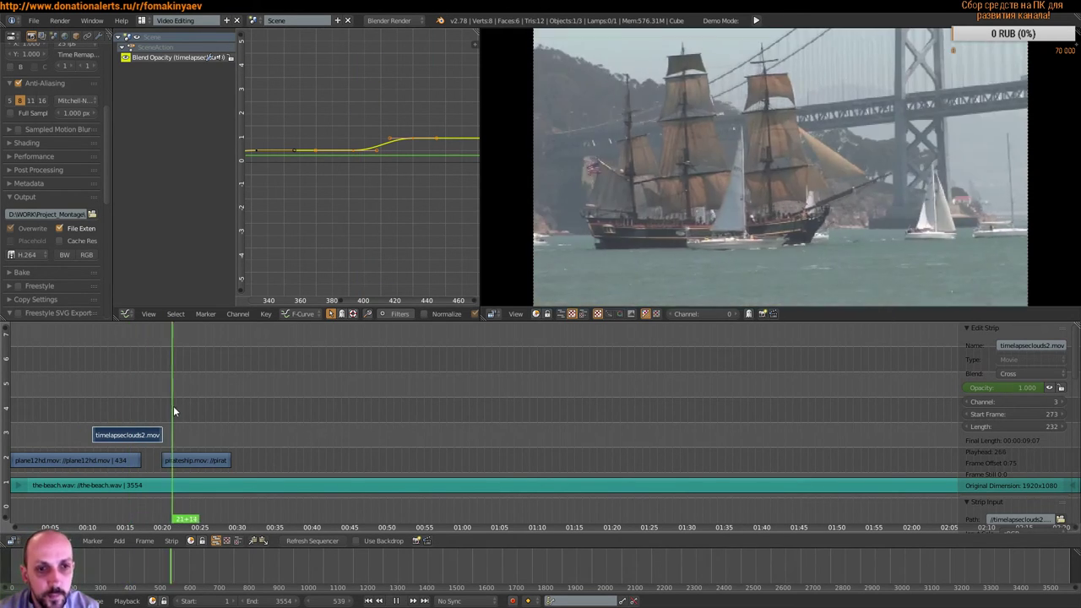
right_click(210, 456)
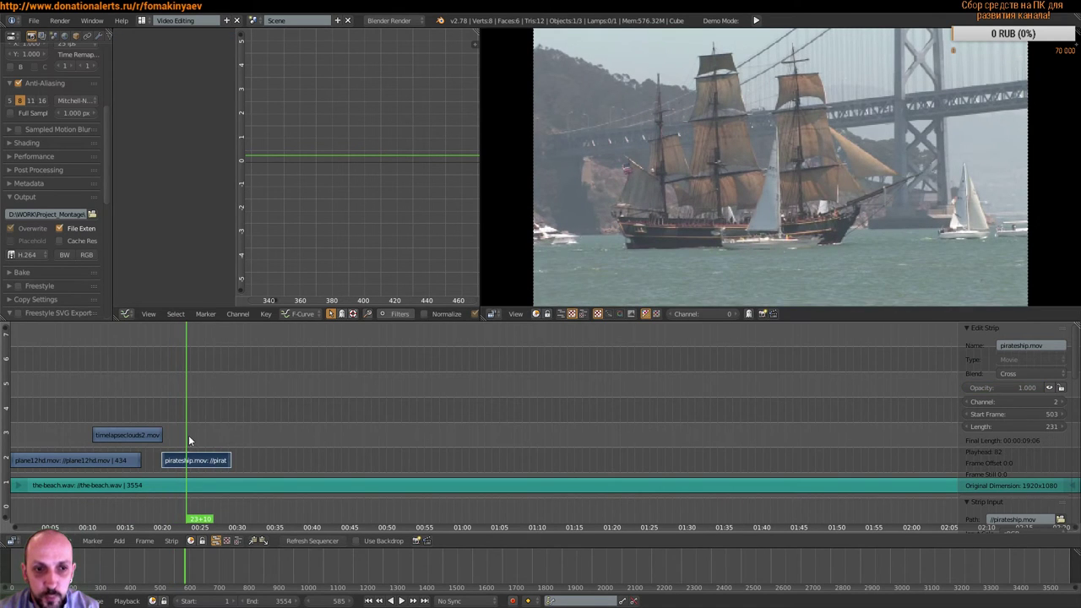
left_click_drag(188, 435, 210, 435)
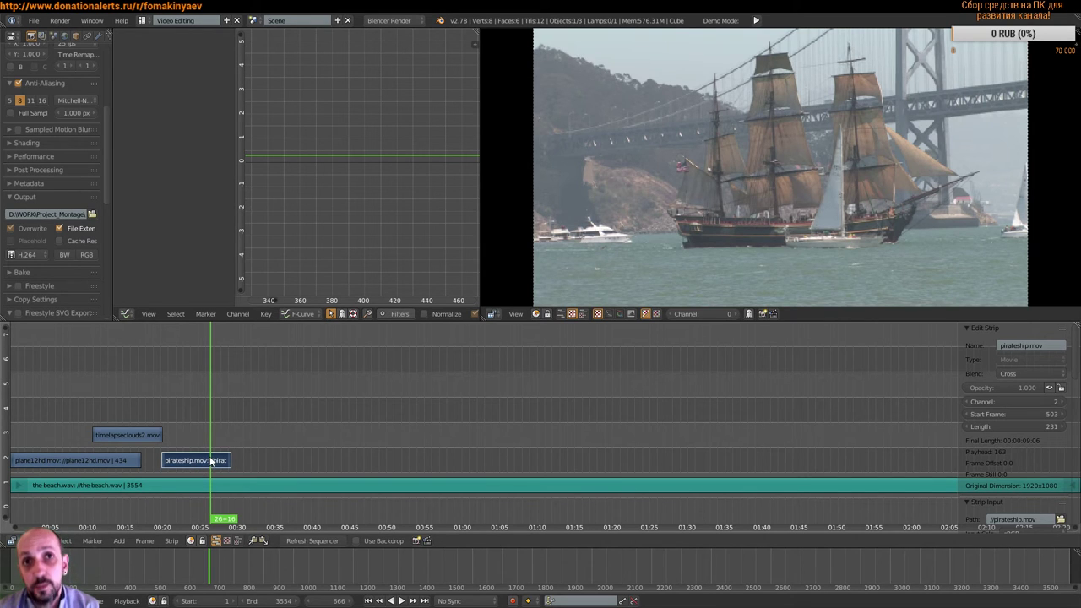
left_click(119, 540)
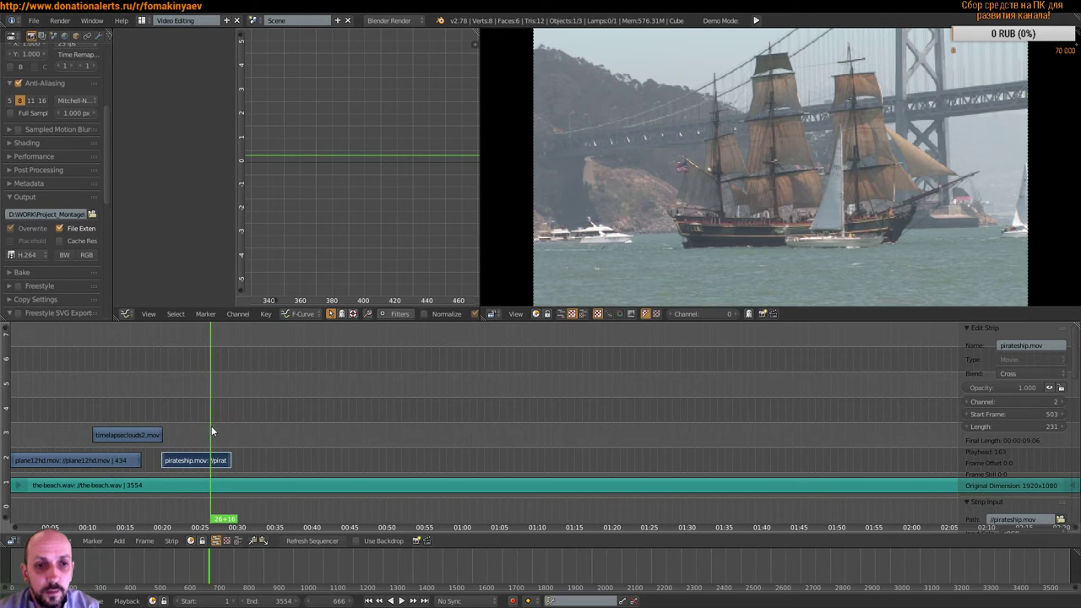
key("alt+a")
key("alt+a")
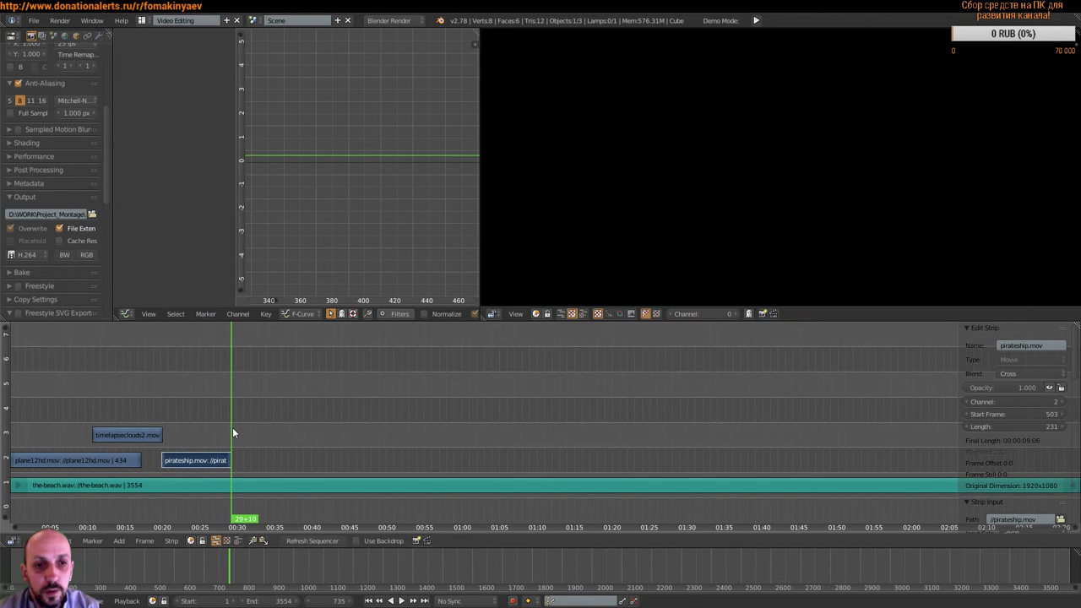
Step: Add freepeacefulgrassfields.mov as a 210-frame movie strip on channel 3 at frame 733
left_click(119, 540)
left_click(145, 496)
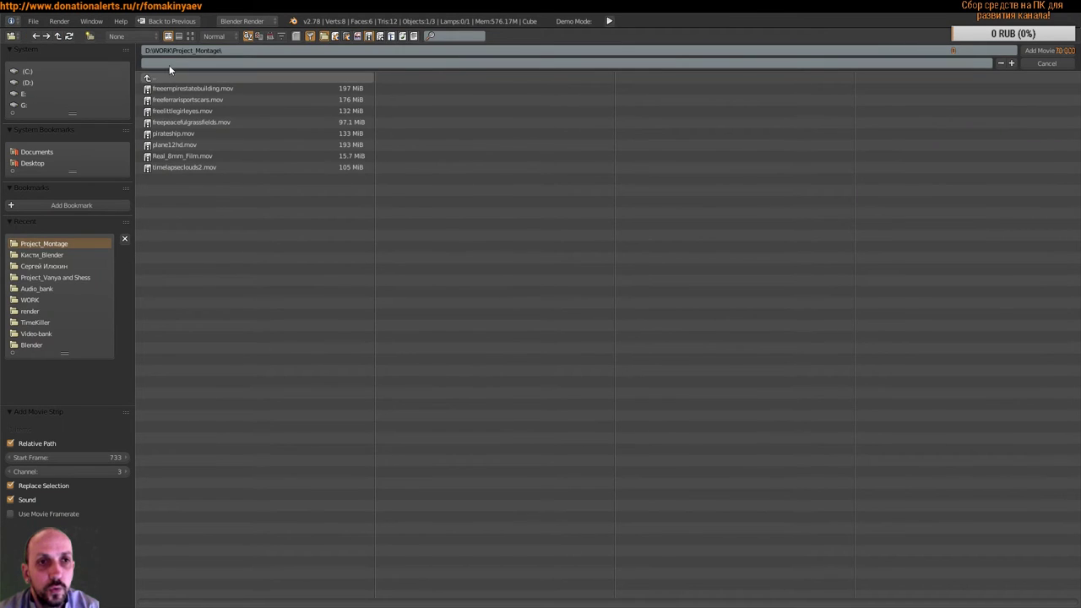
left_click(190, 36)
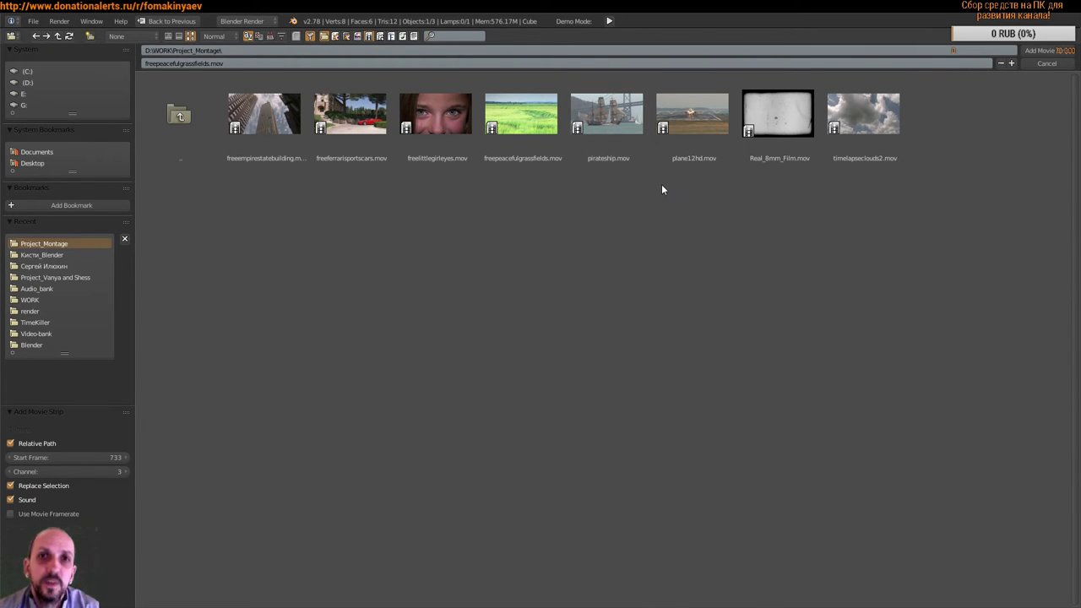
left_click(524, 125)
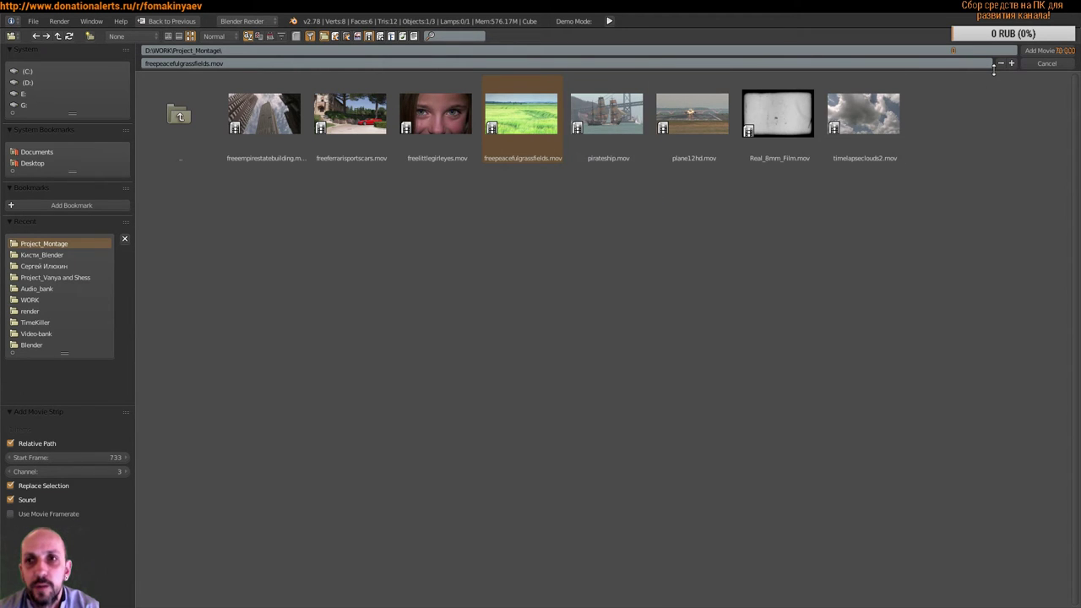
left_click(1044, 52)
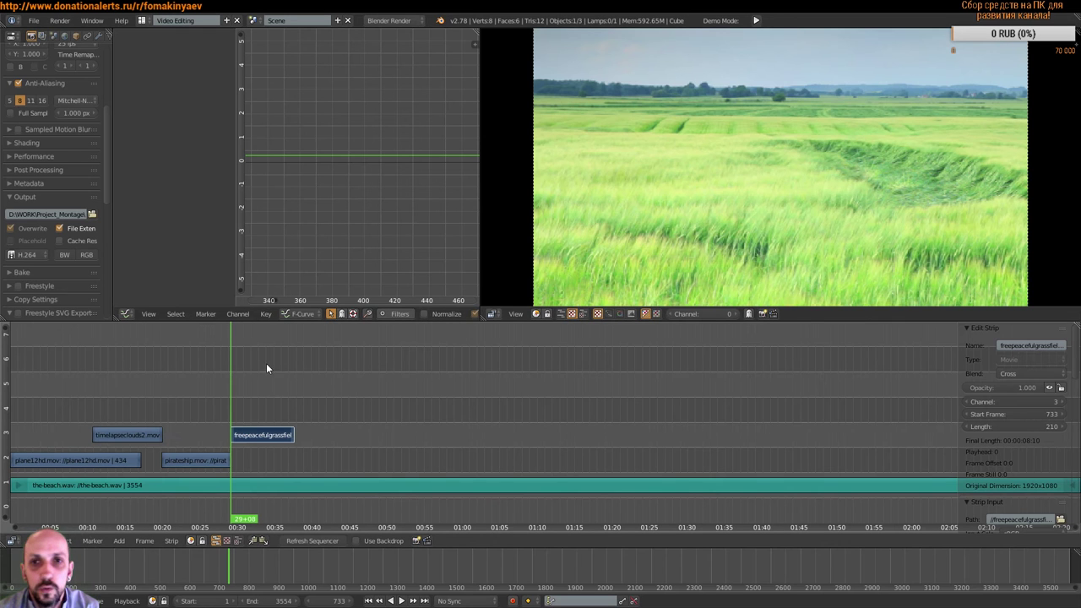
key("alt+a")
mouse_move(229, 388)
left_mouse_down()
mouse_move(245, 393)
mouse_move(231, 397)
mouse_move(266, 397)
mouse_move(232, 392)
mouse_move(246, 400)
mouse_move(226, 402)
mouse_move(262, 402)
mouse_move(230, 412)
mouse_move(295, 409)
mouse_move(240, 414)
mouse_move(265, 413)
left_mouse_up()
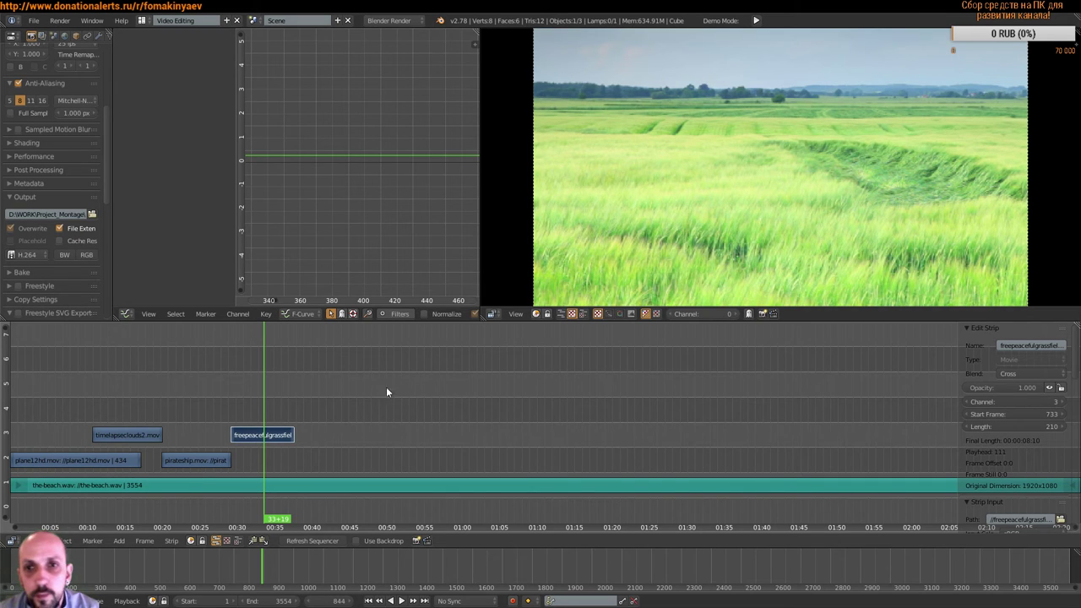
mouse_move(266, 400)
left_mouse_down()
mouse_move(243, 404)
mouse_move(257, 406)
left_mouse_up()
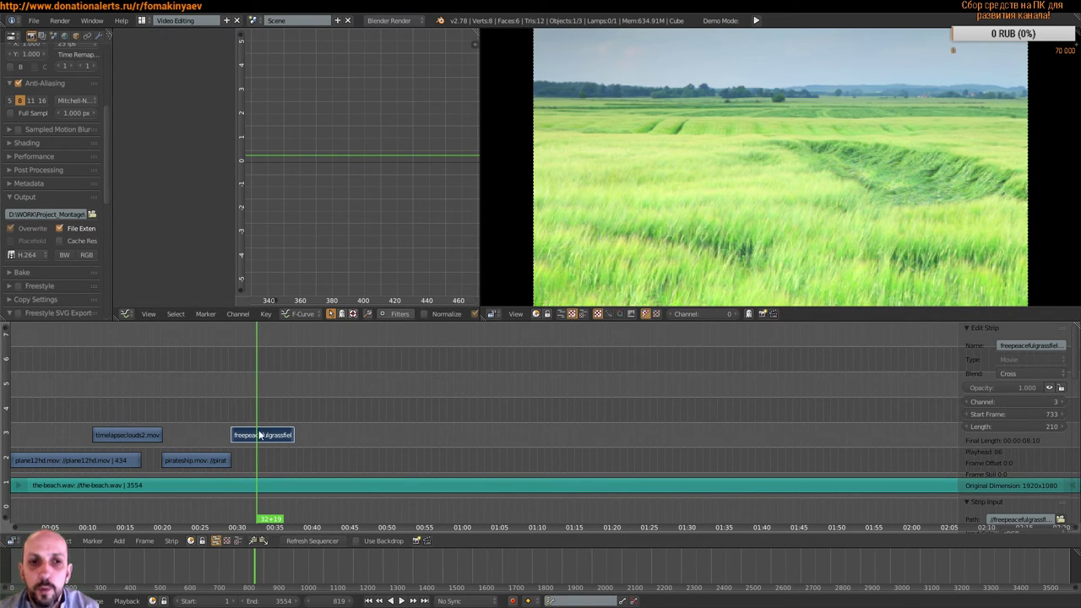
left_click(1006, 373)
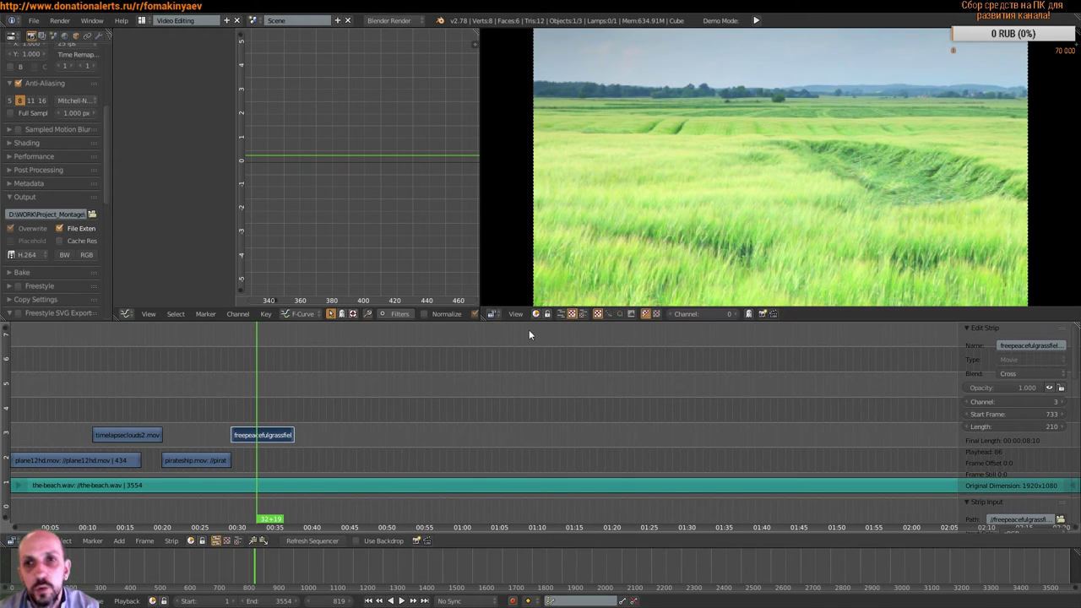
key("alt+shift+a")
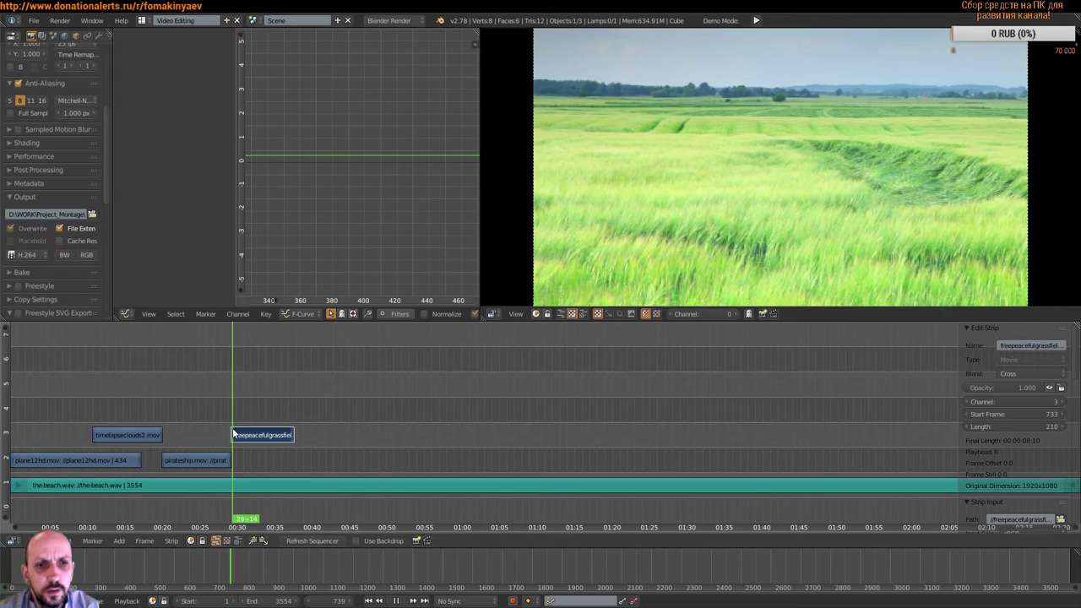
key("alt+a")
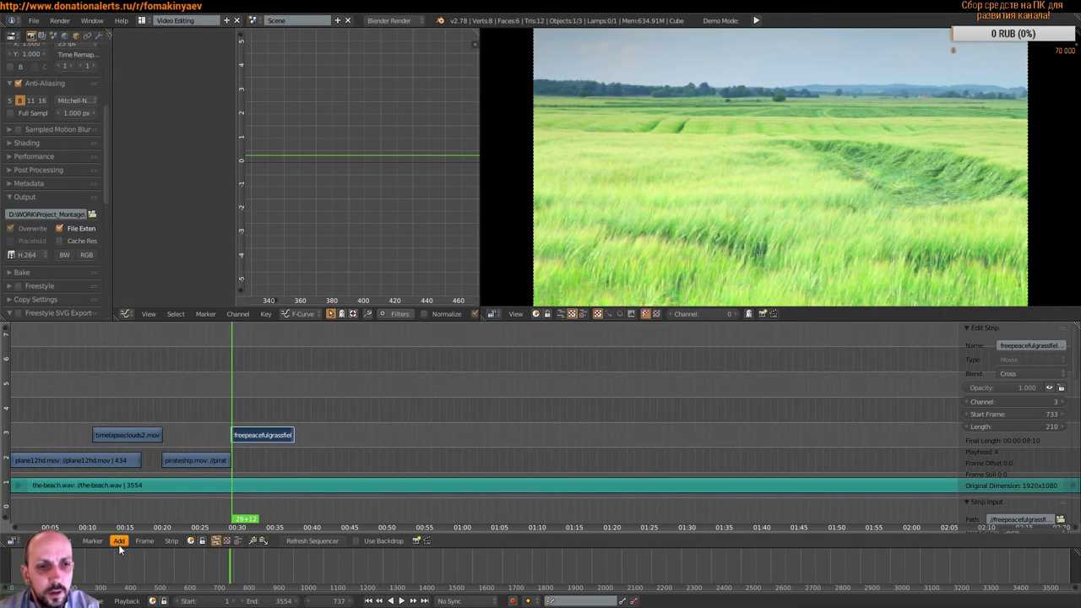
Step: Add Real_8mm_Film.mov as a 150-frame movie strip on channel 2 at frame 737
left_click(119, 542)
left_click(152, 494)
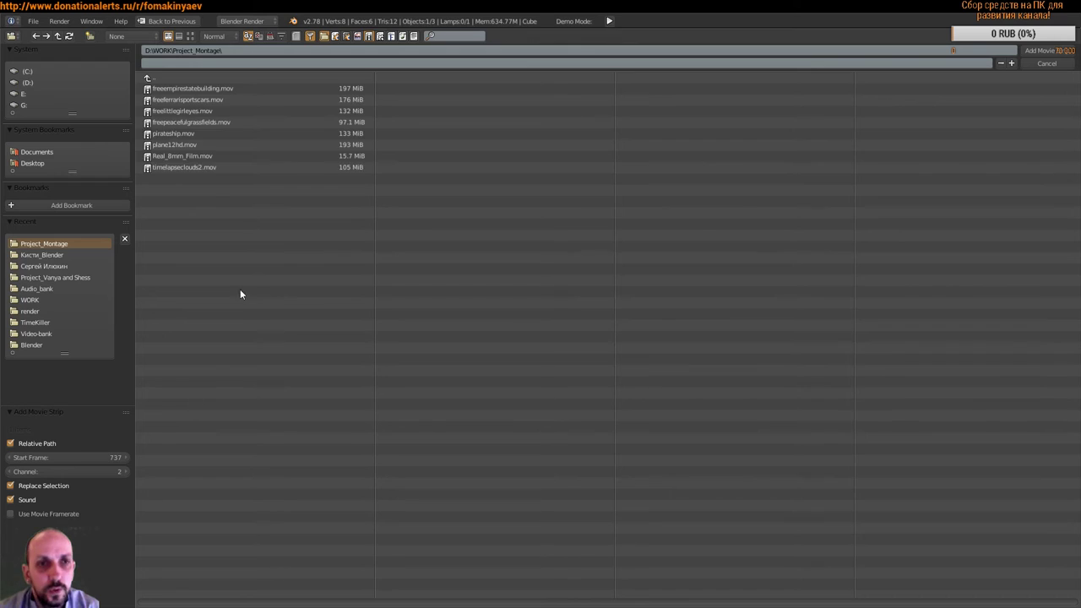
left_click(190, 35)
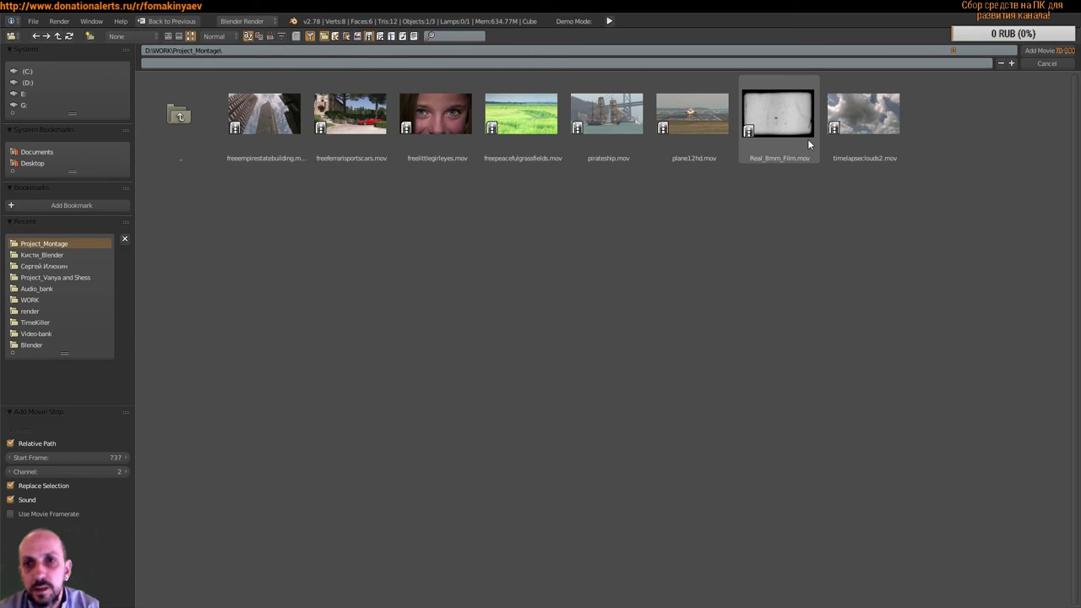
left_click(777, 127)
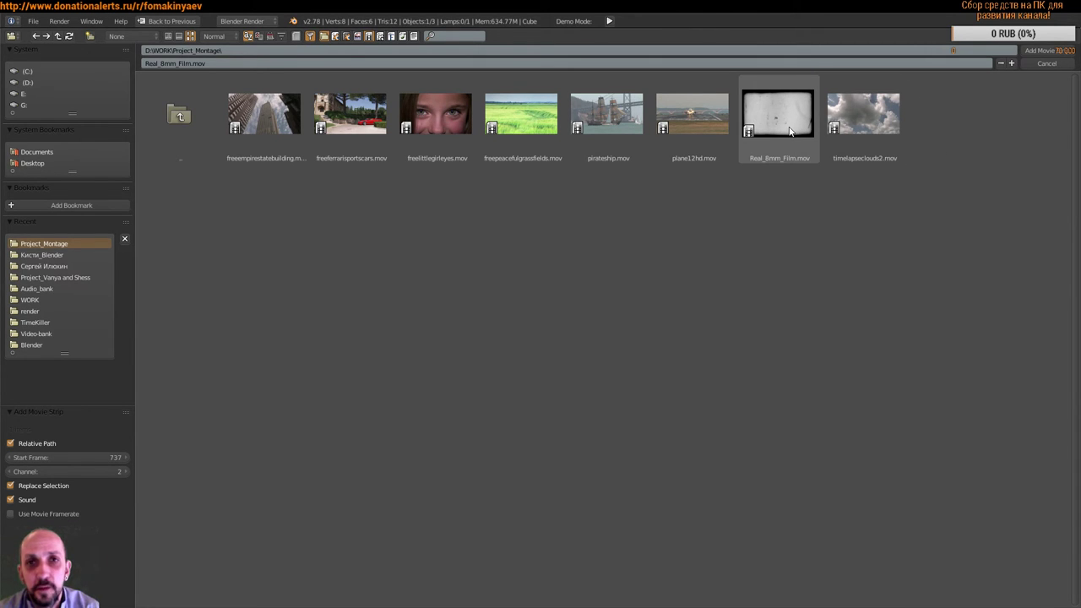
left_click(1044, 51)
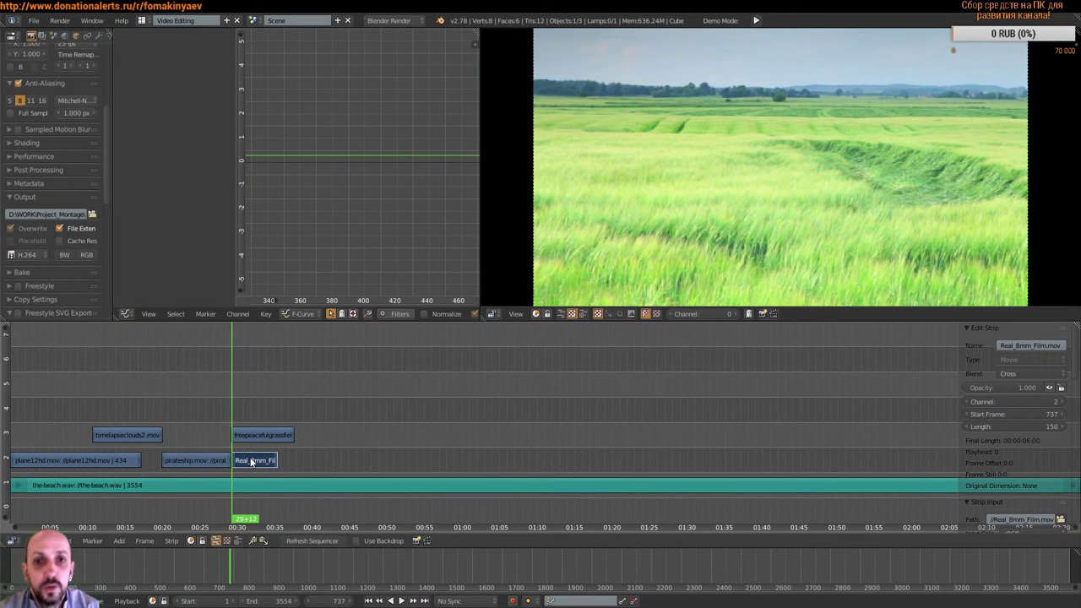
Step: Move the Real_8mm_Film strip up to channel 4, above the grass fields clip
key("g")
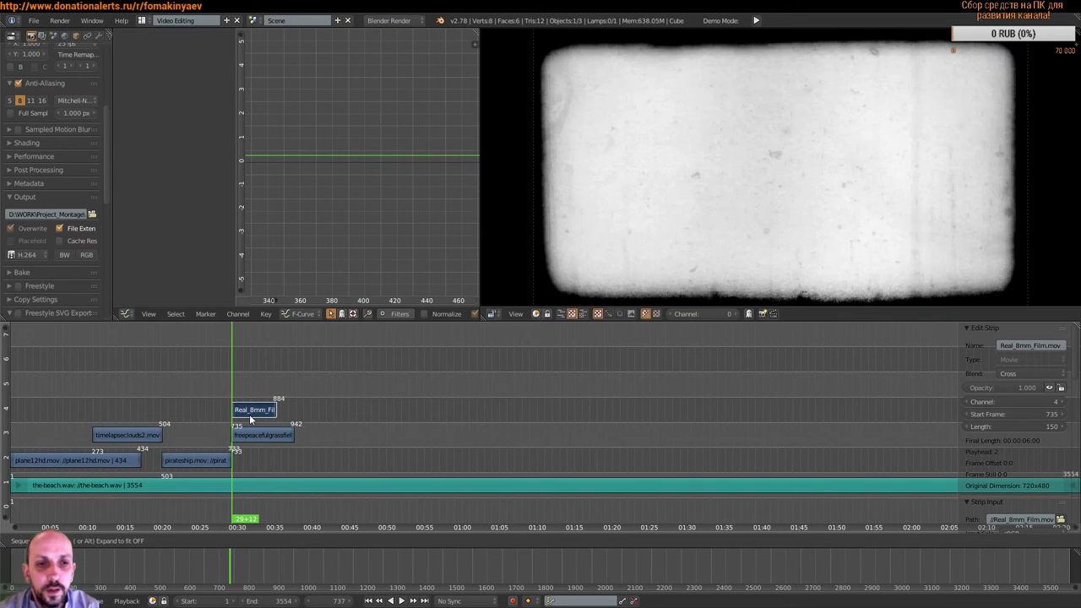
left_click(251, 417)
left_click(267, 438)
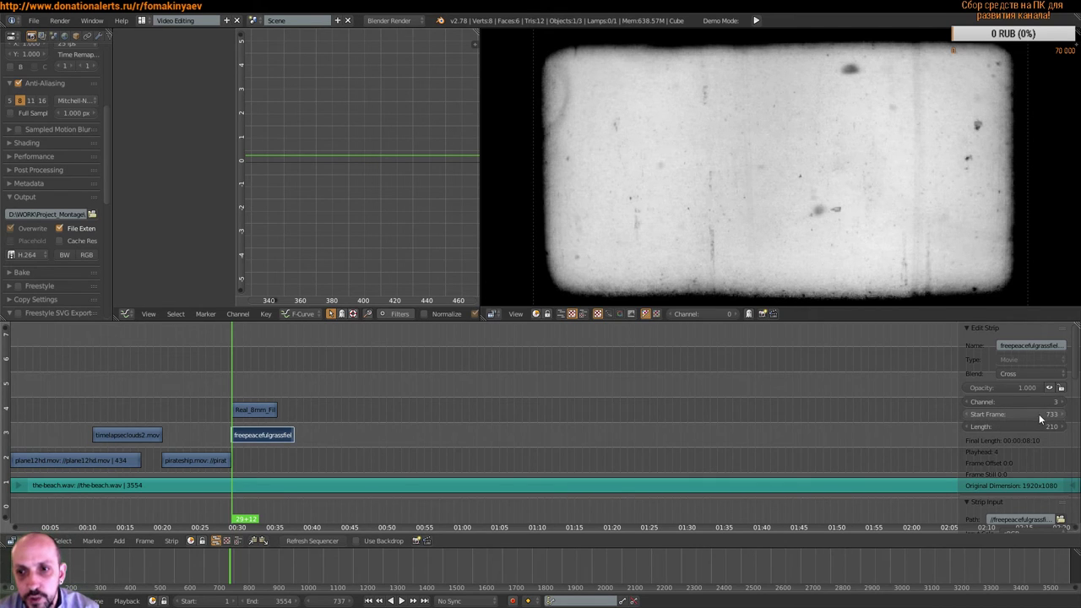
Step: Lower the Real_8mm_Film strip's Start Frame to 733 in the Edit Strip panel
right_click(268, 411)
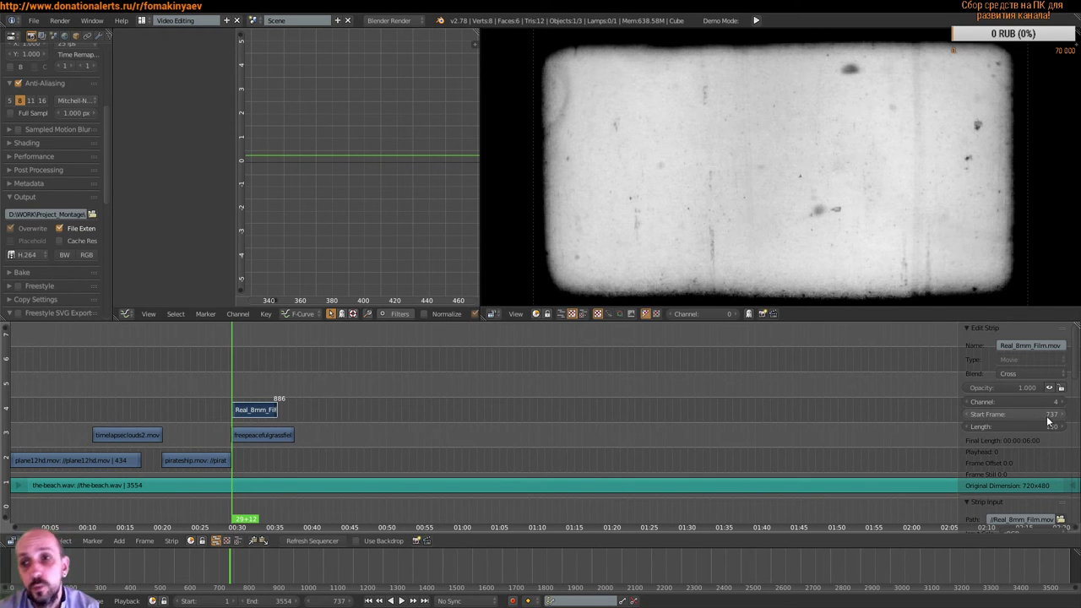
left_click(967, 415)
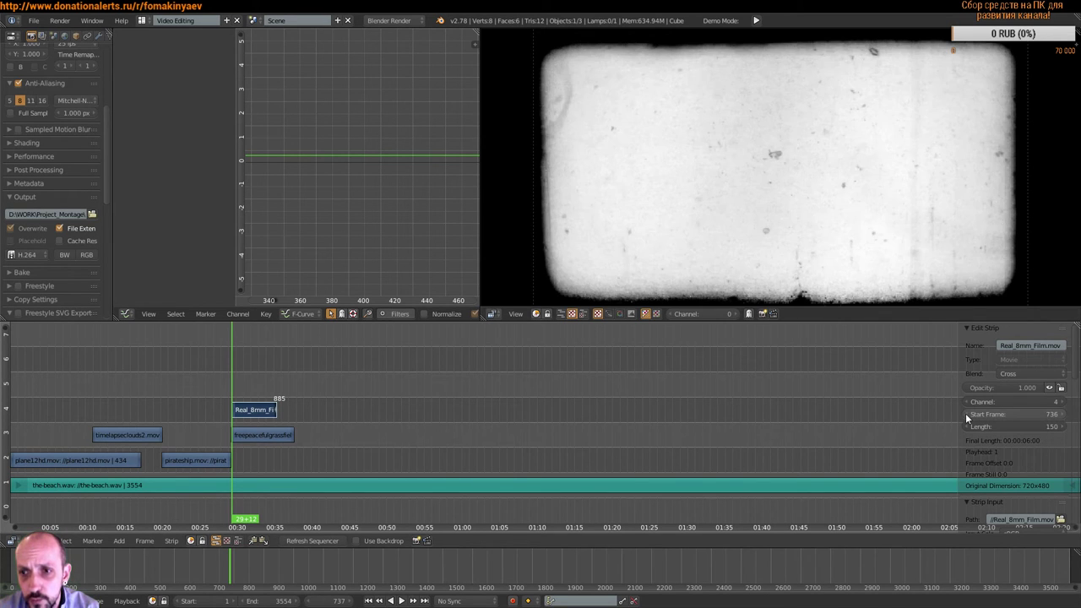
left_click(967, 413)
left_click(966, 413)
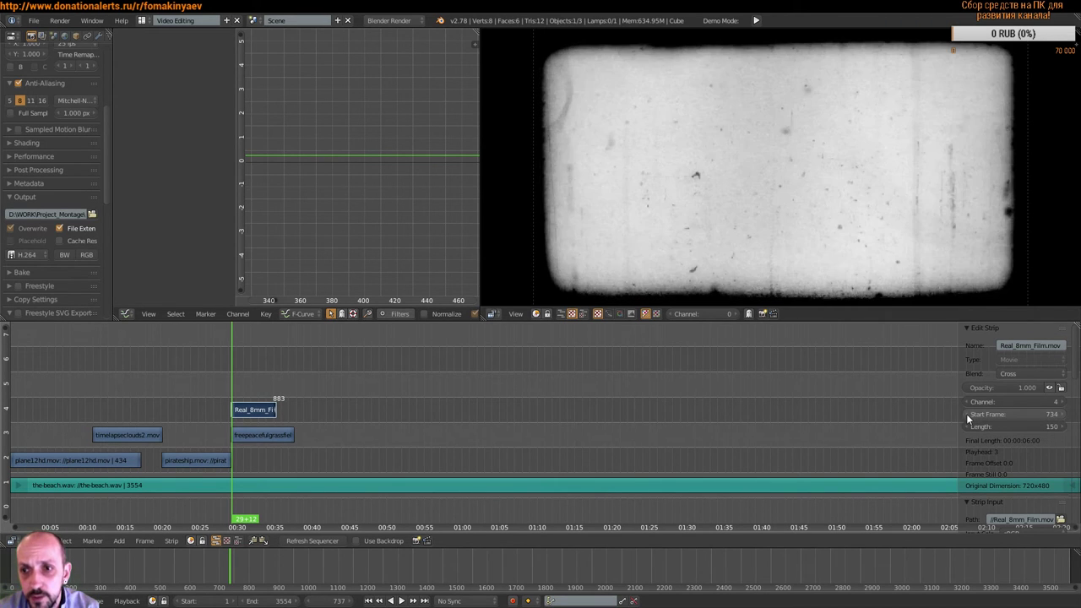
left_click(966, 413)
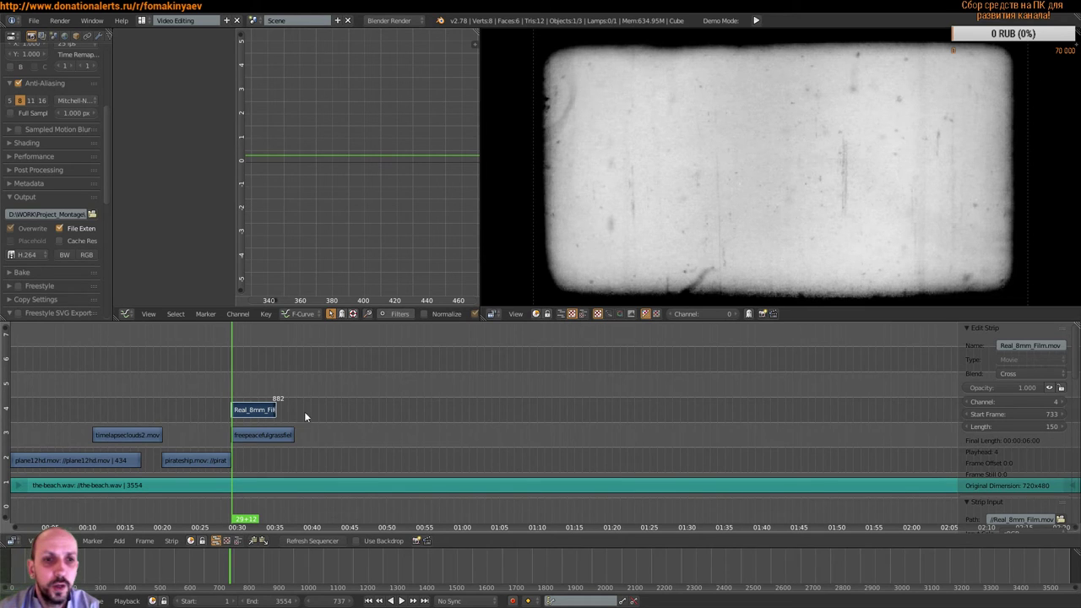
Step: Scrub the overlay start and confirm both strips begin at frame 733
left_click_drag(233, 377, 242, 371)
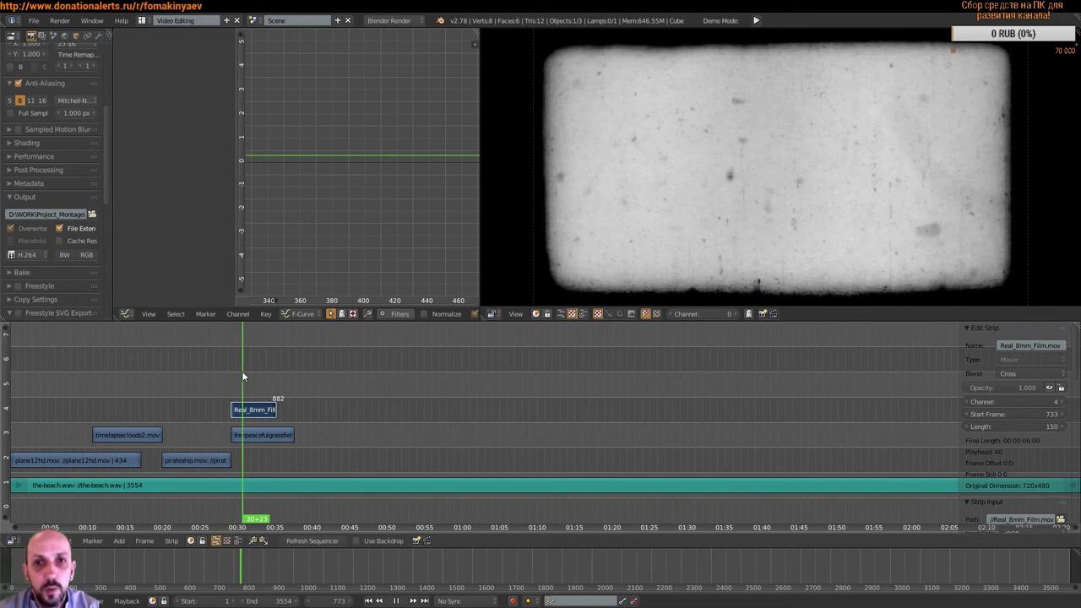
right_click(262, 436)
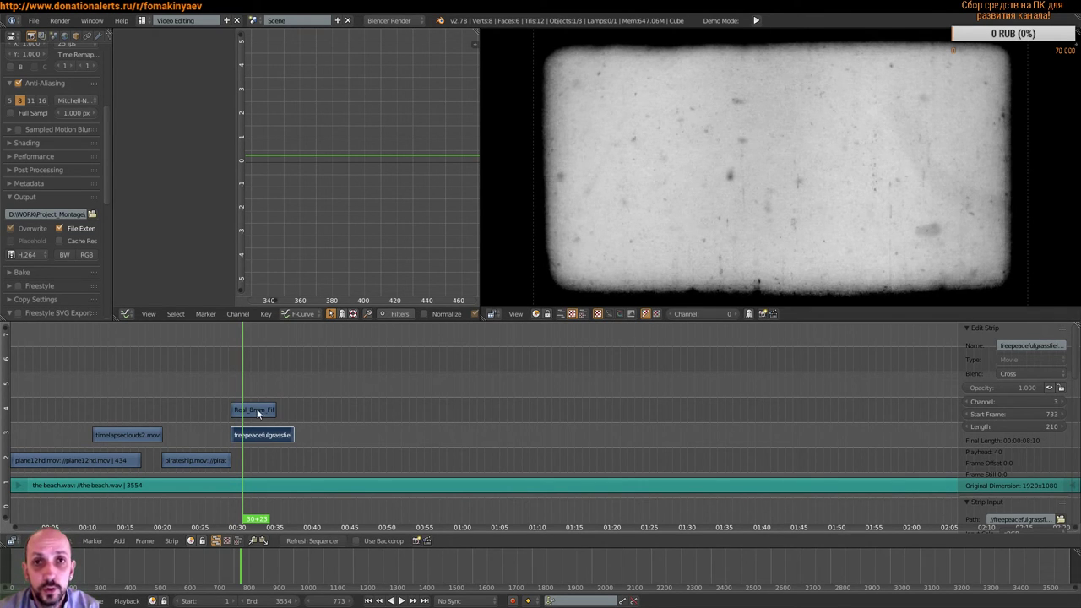
right_click(258, 411)
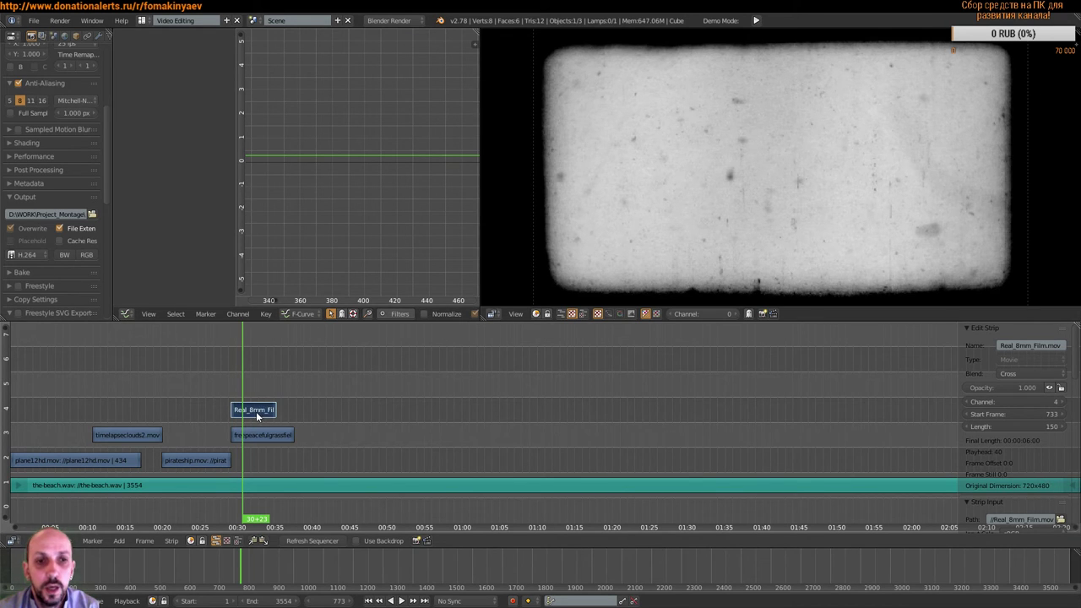
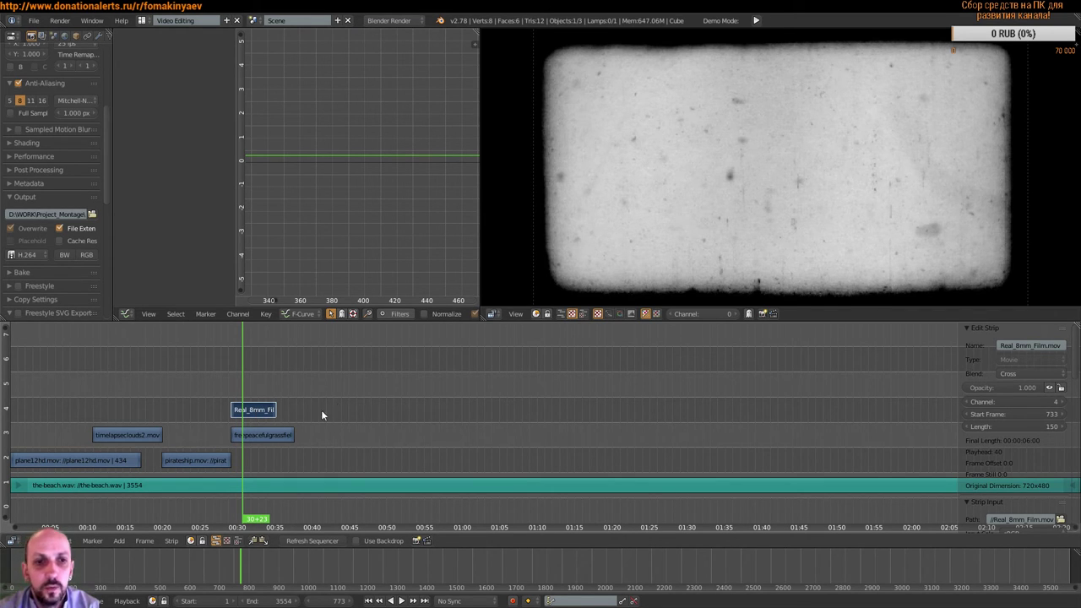
Step: Set the Real_8mm_Film strip's blend mode to Multiply
right_click(261, 411)
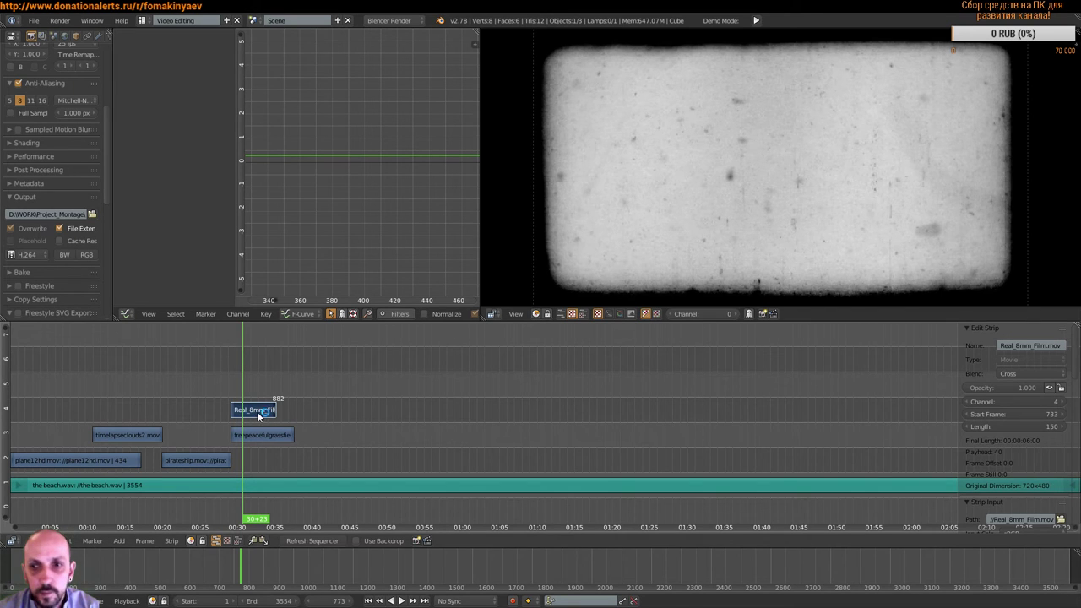
left_click(1022, 374)
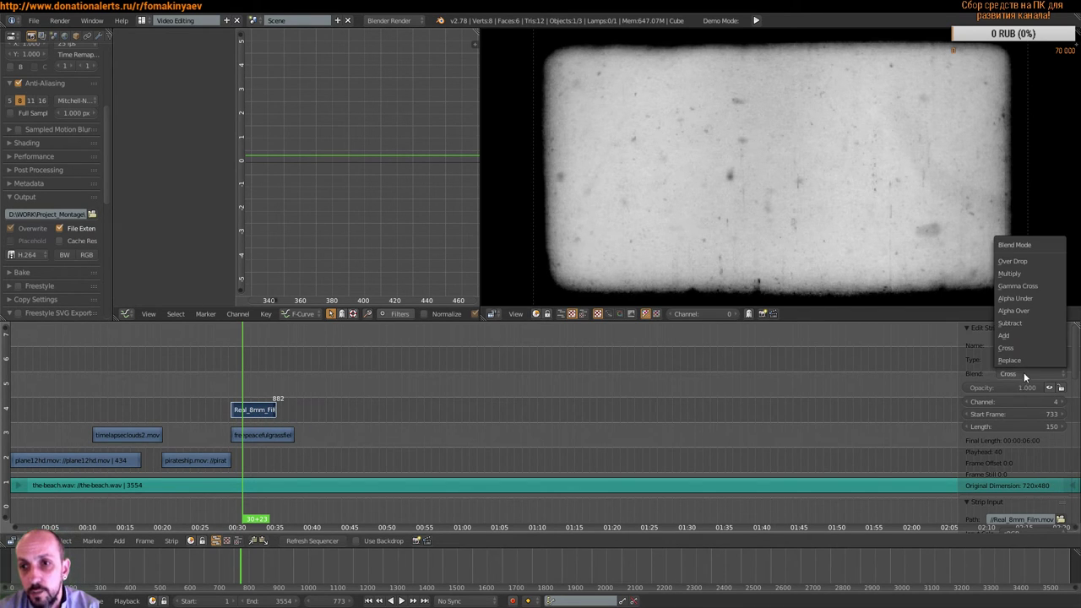
left_click(1021, 273)
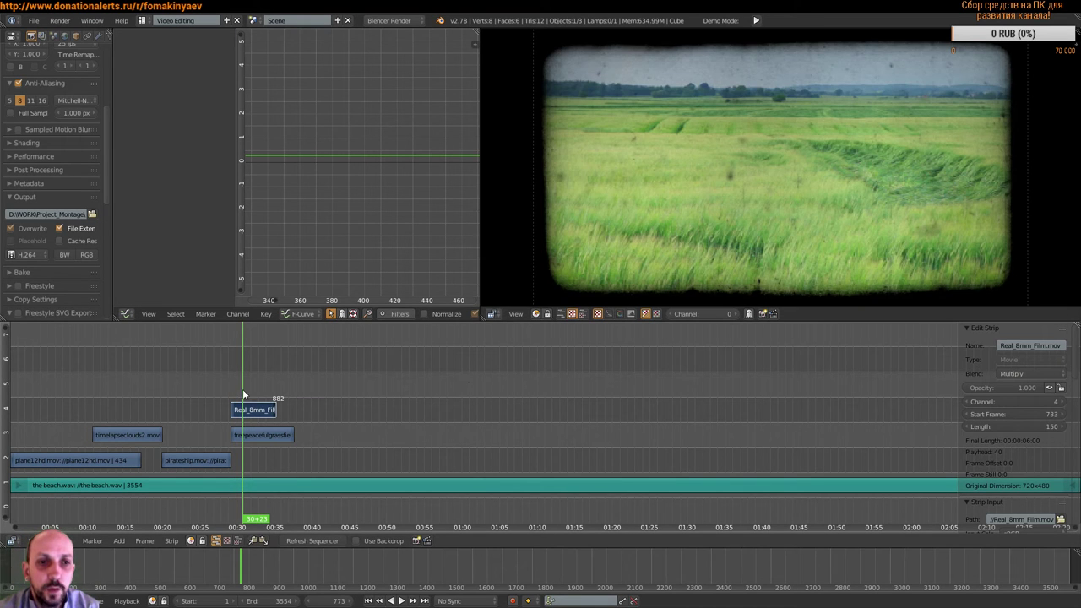
Step: Scrub and play back the montage to preview the Multiply film overlay on the grass field
mouse_move(243, 391)
left_mouse_down()
mouse_move(231, 385)
mouse_move(271, 389)
left_mouse_up()
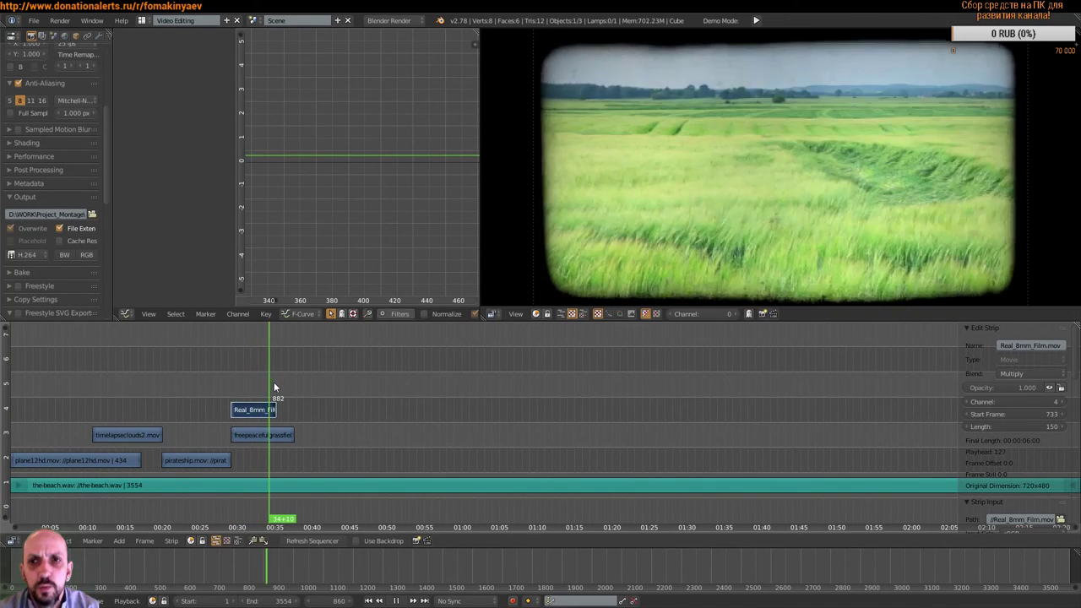
left_click_drag(271, 383, 253, 386)
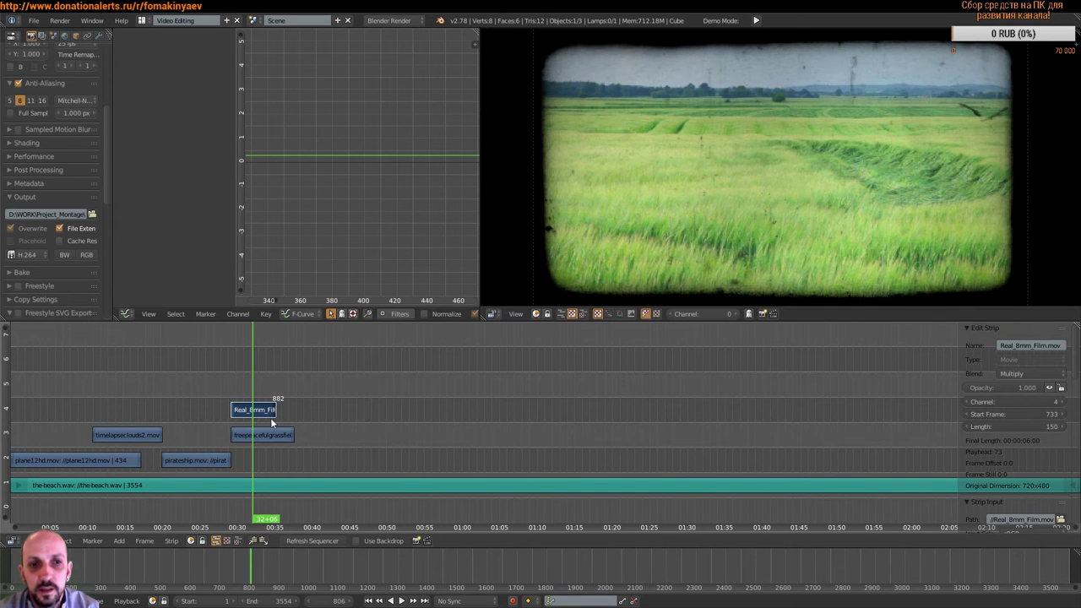
key("alt+a")
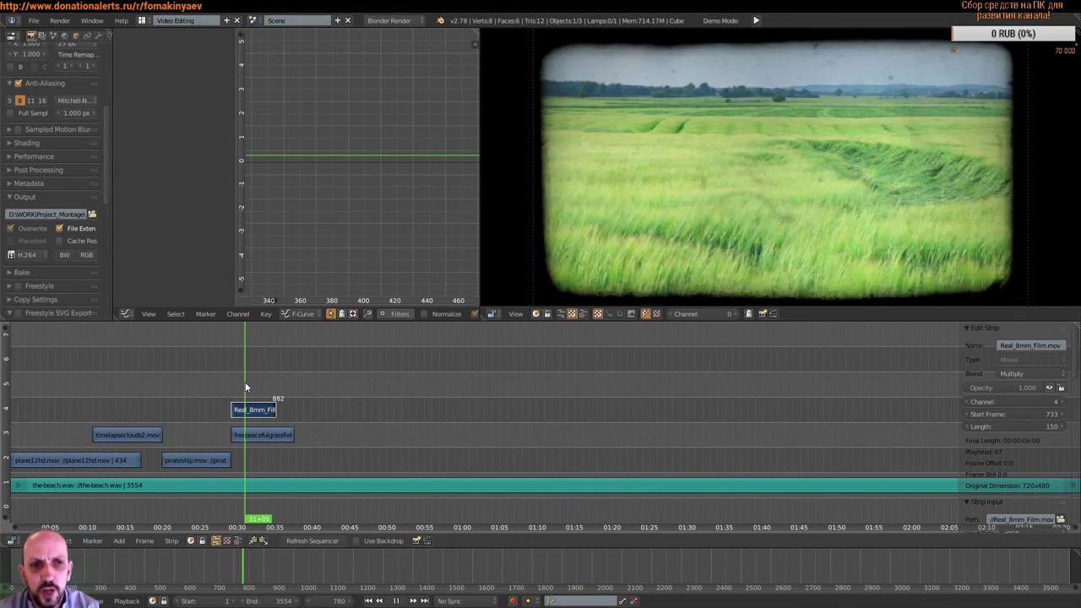
left_click_drag(255, 386, 244, 388)
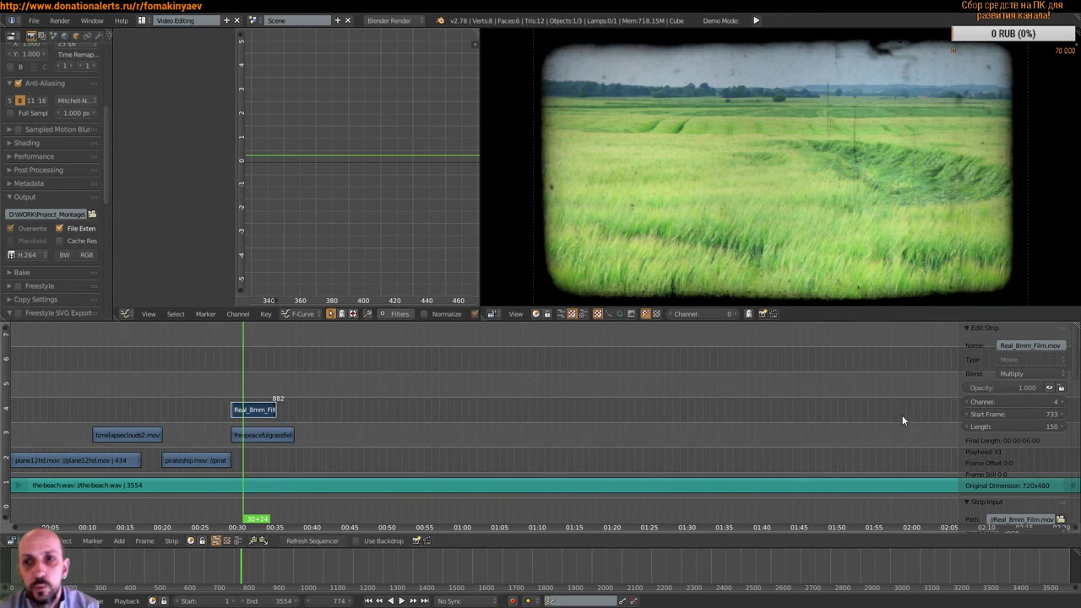
mouse_move(1014, 390)
left_mouse_down()
mouse_move(984, 393)
mouse_move(994, 394)
left_mouse_up()
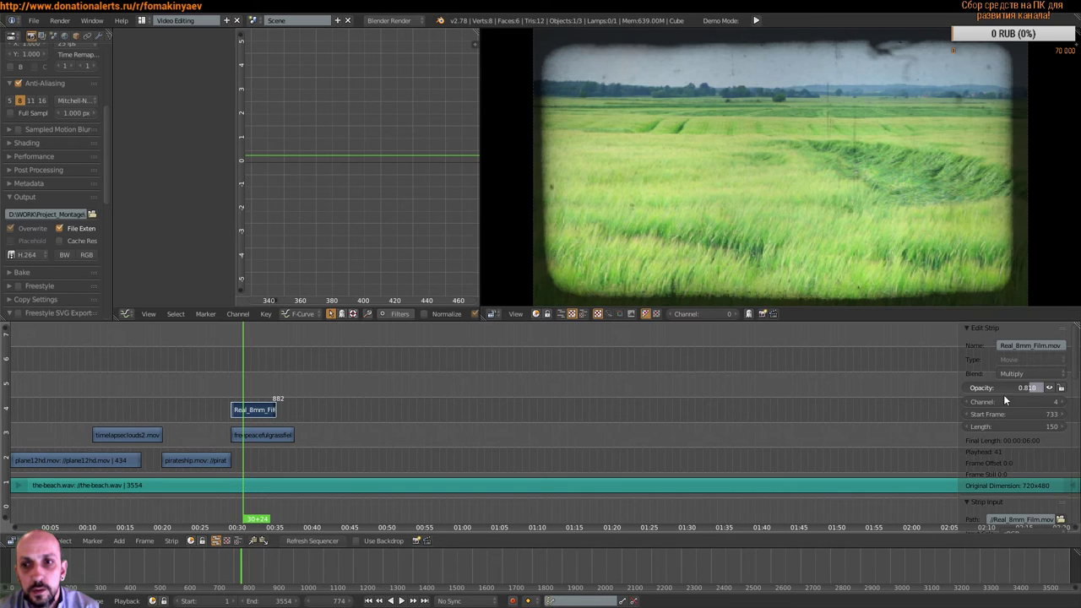
left_click_drag(998, 394, 1034, 391)
left_click(1018, 374)
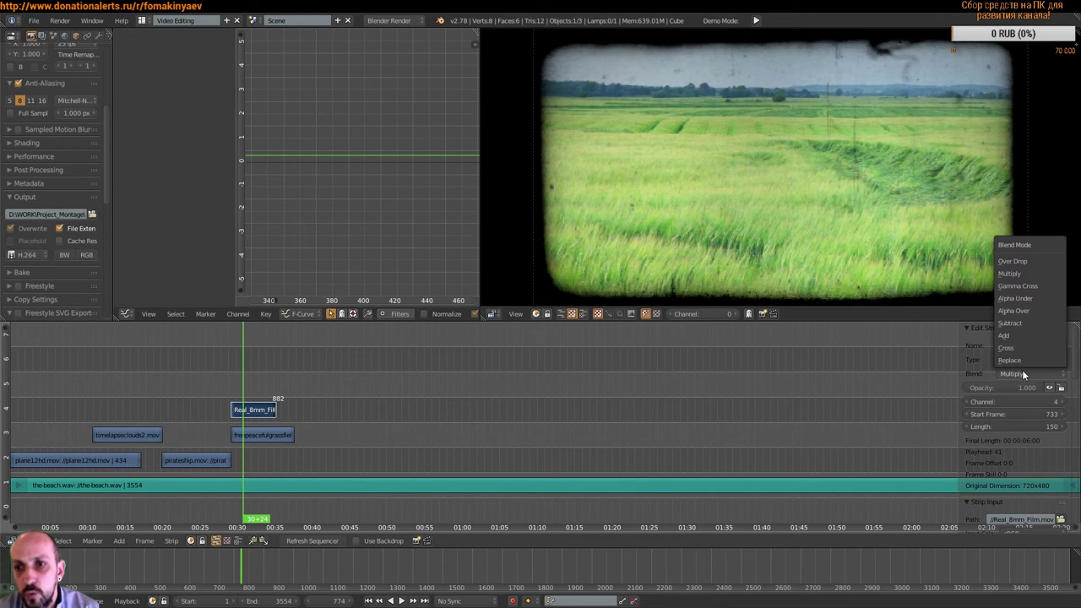
left_click(1028, 336)
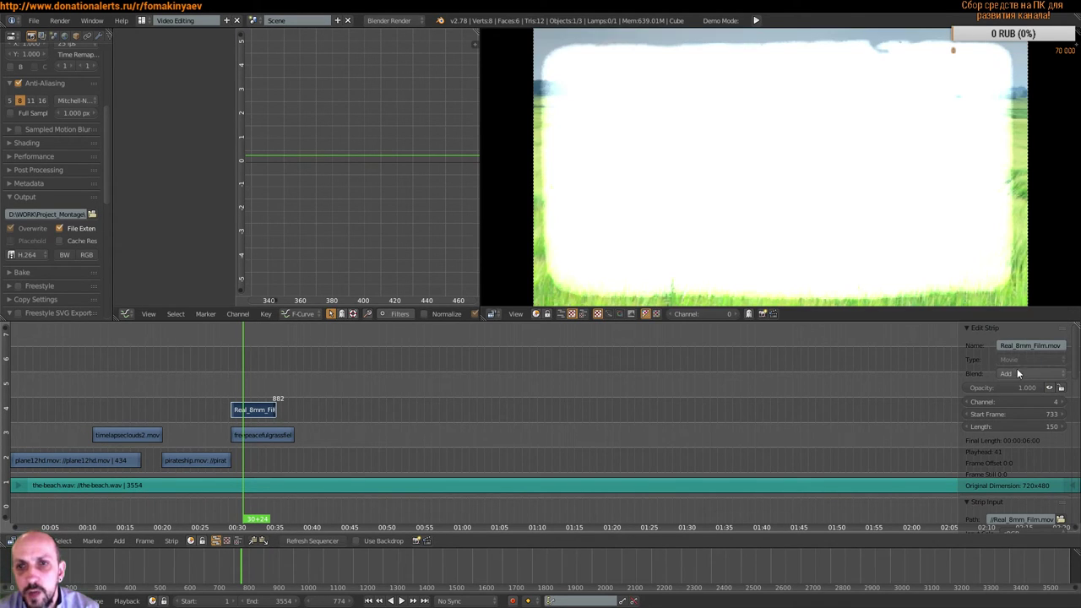
left_click(1015, 373)
left_click(1031, 323)
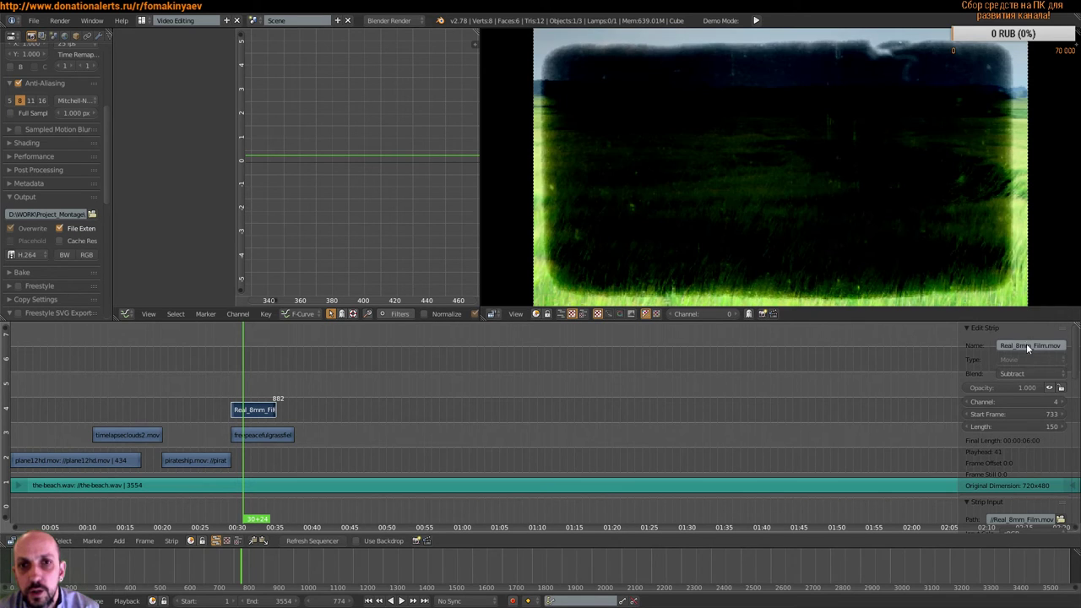
left_click(1029, 374)
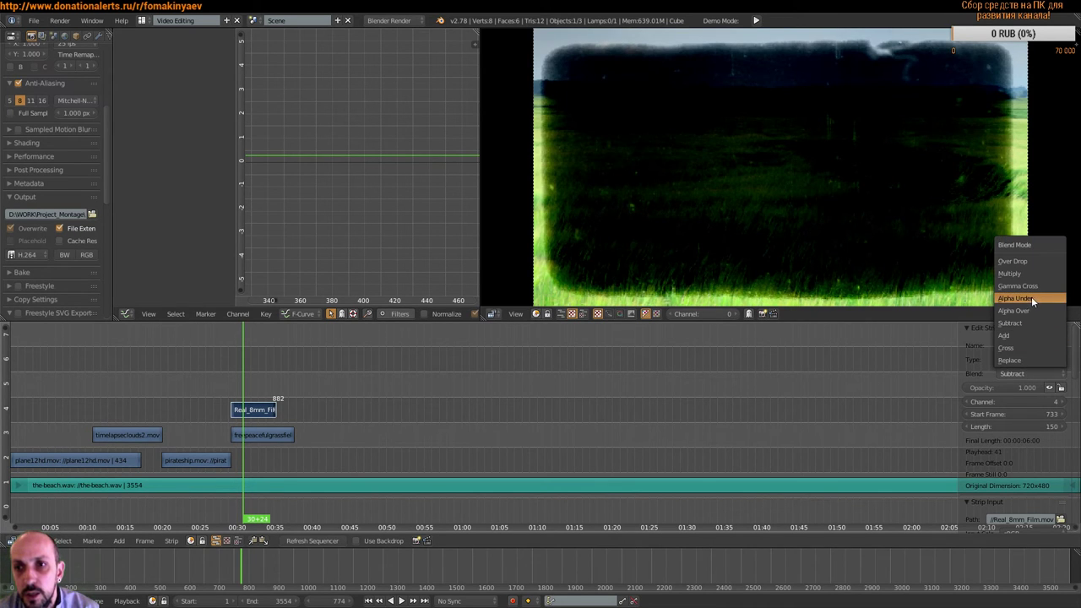
left_click(1031, 296)
left_click(1017, 374)
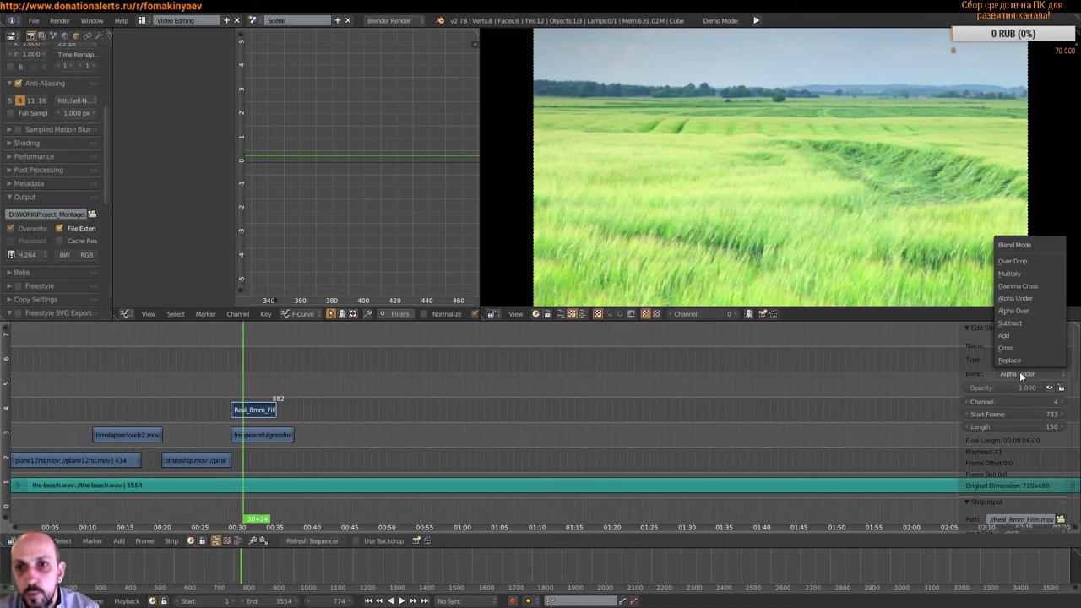
left_click(1028, 311)
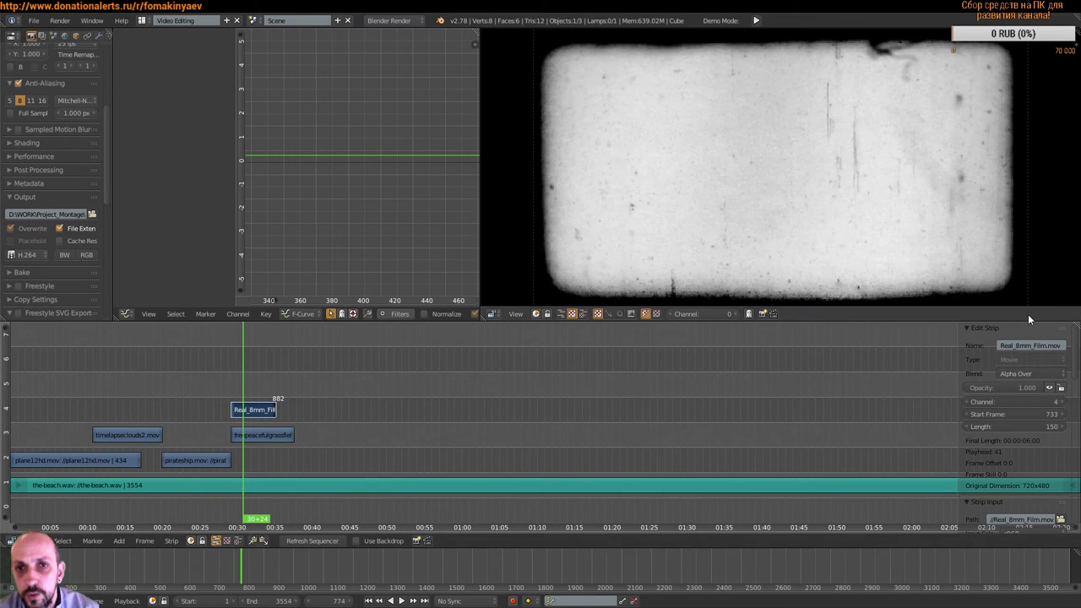
left_click(1014, 373)
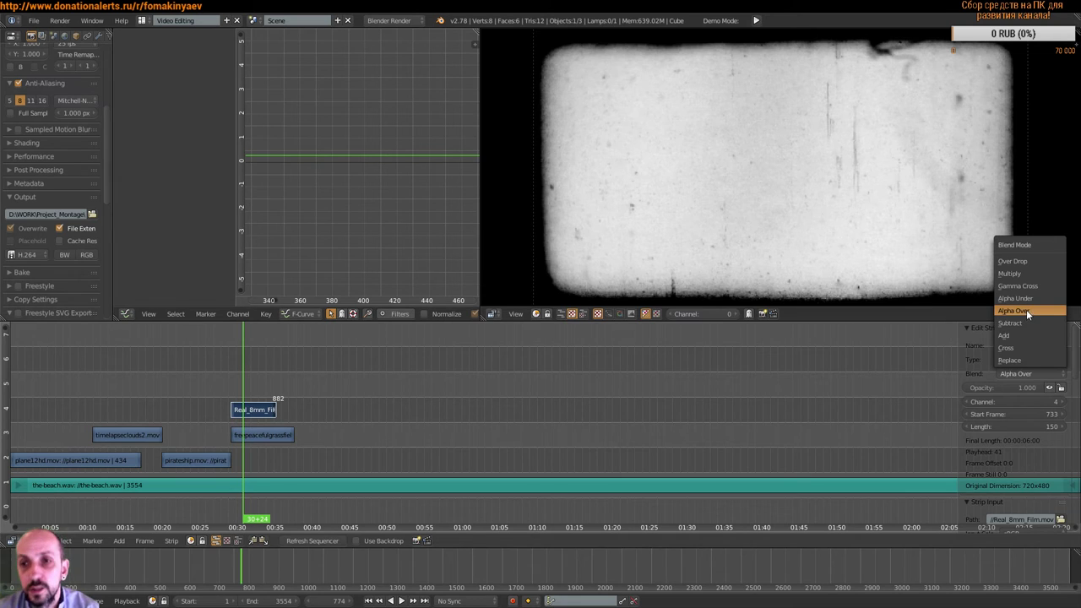
left_click(1013, 261)
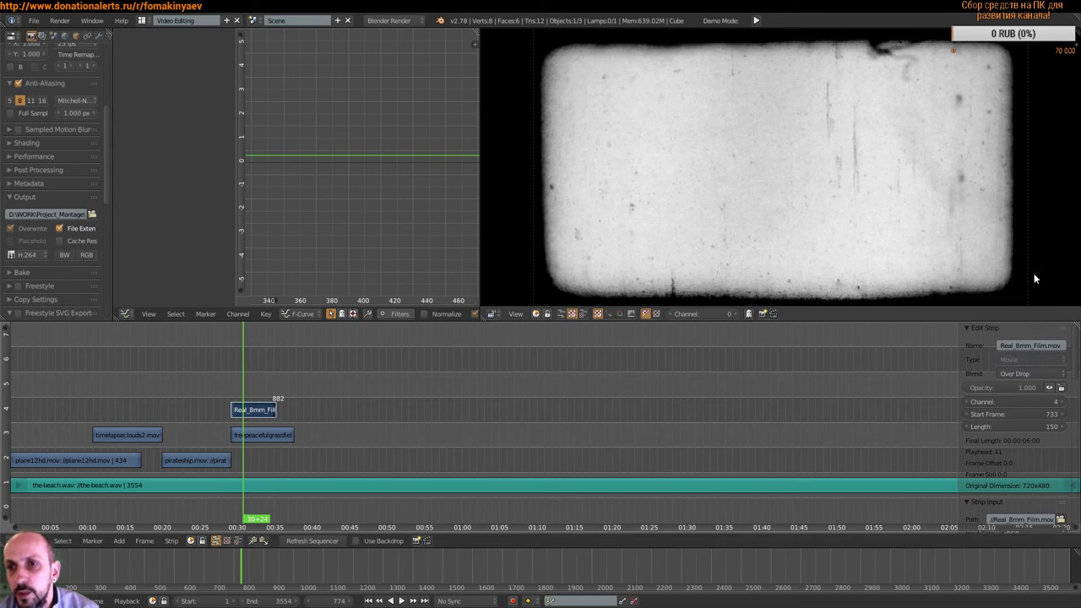
left_click(1025, 373)
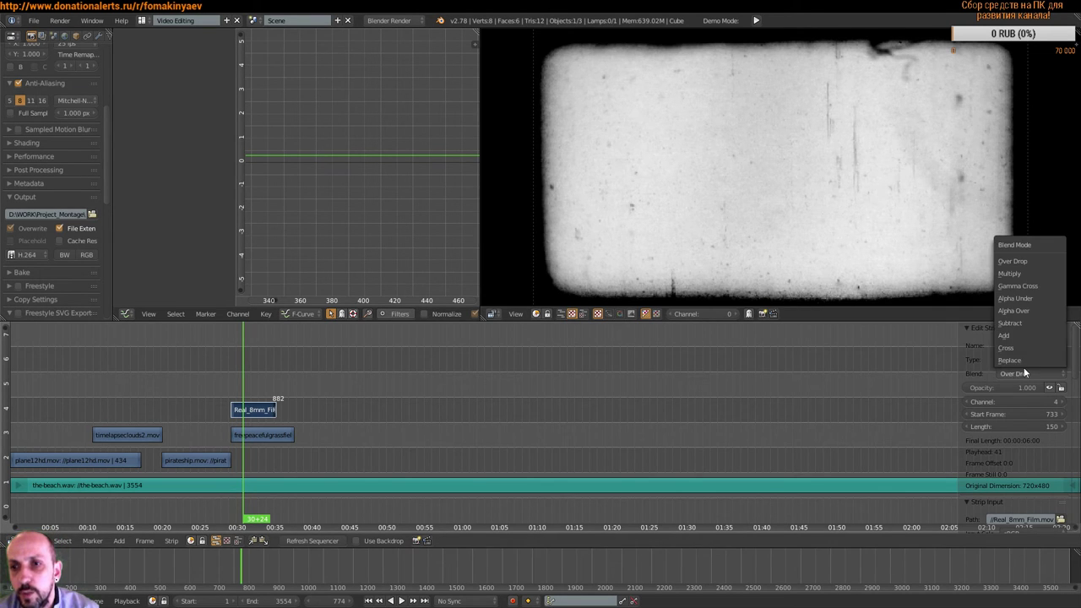
left_click(1027, 274)
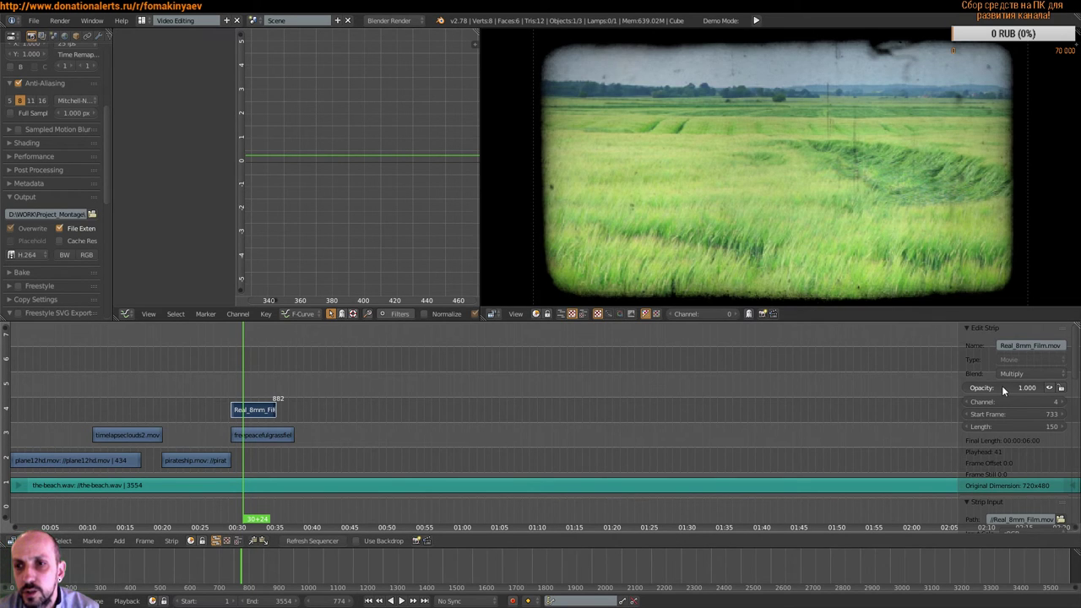
left_click_drag(1003, 389, 1003, 387)
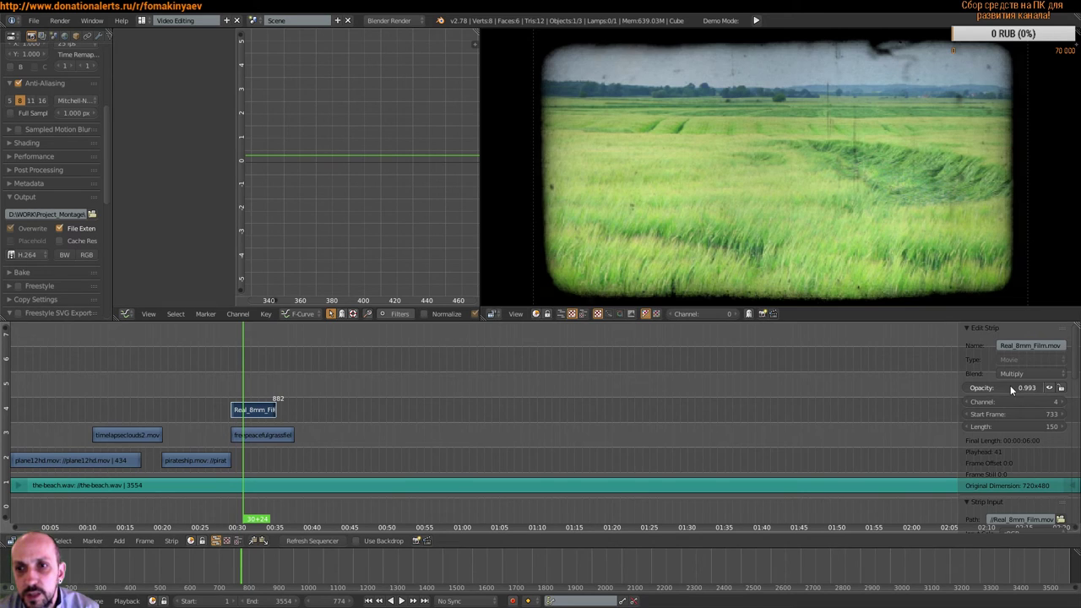
left_click_drag(1010, 387, 998, 385)
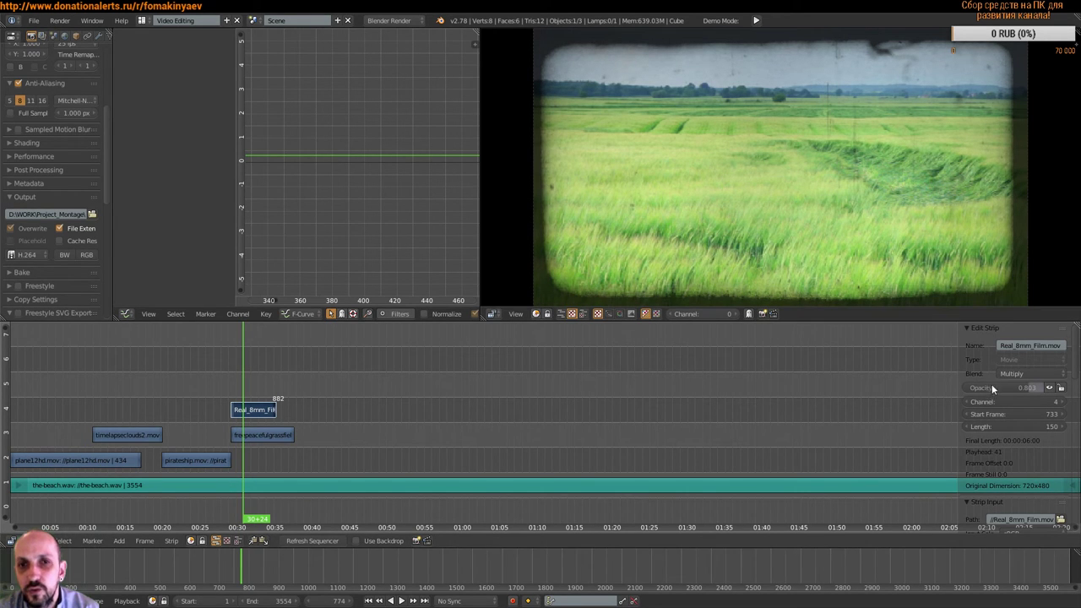
key("BackSpace")
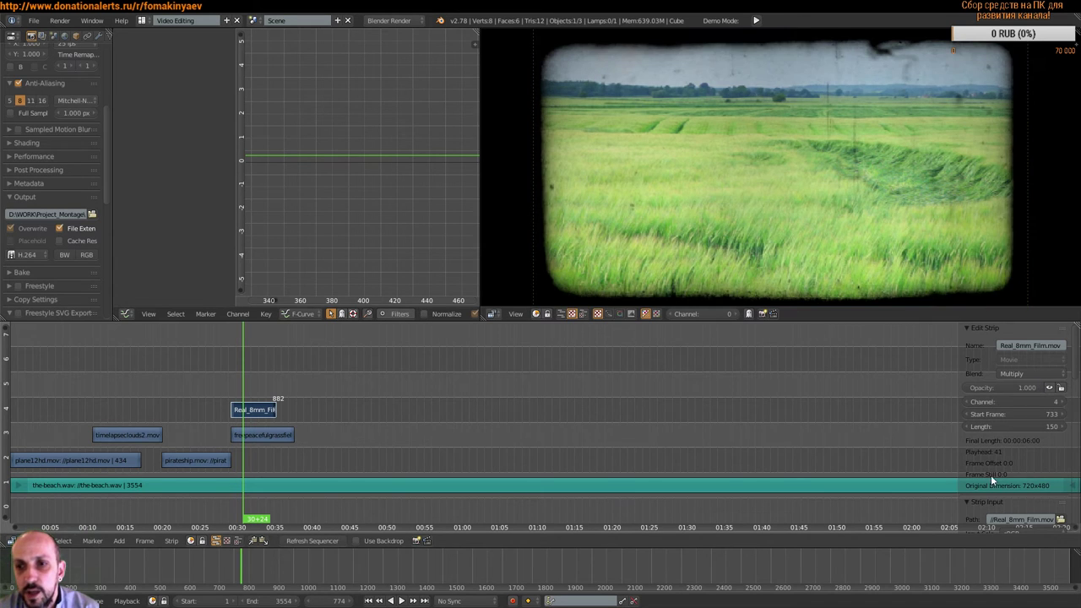
scroll(1022, 448, "down", 3)
scroll(1024, 419, "down", 2)
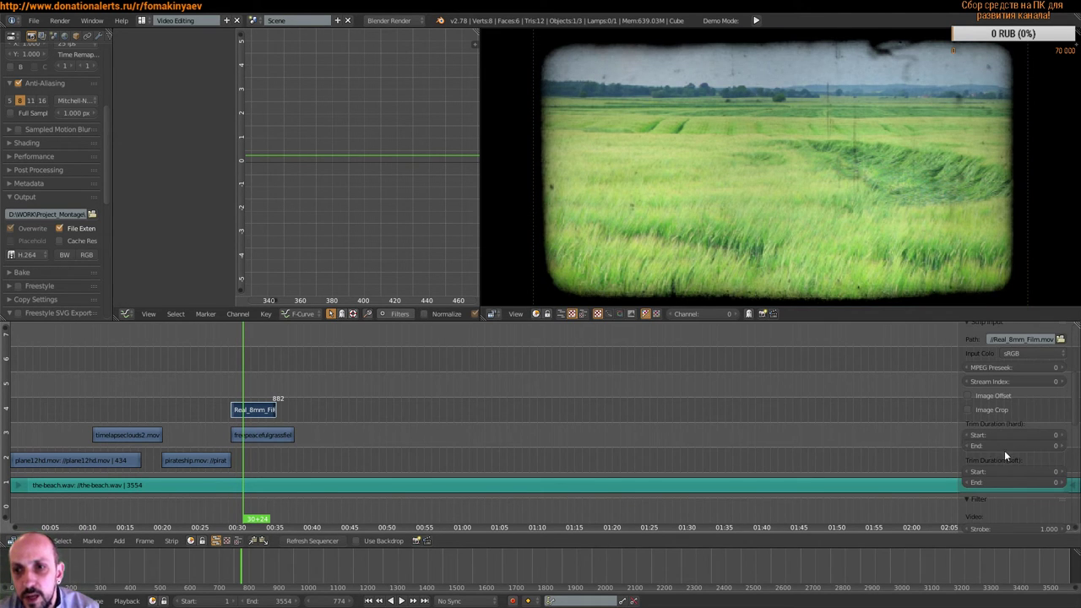
scroll(1032, 405, "down", 1)
scroll(1034, 405, "down", 1)
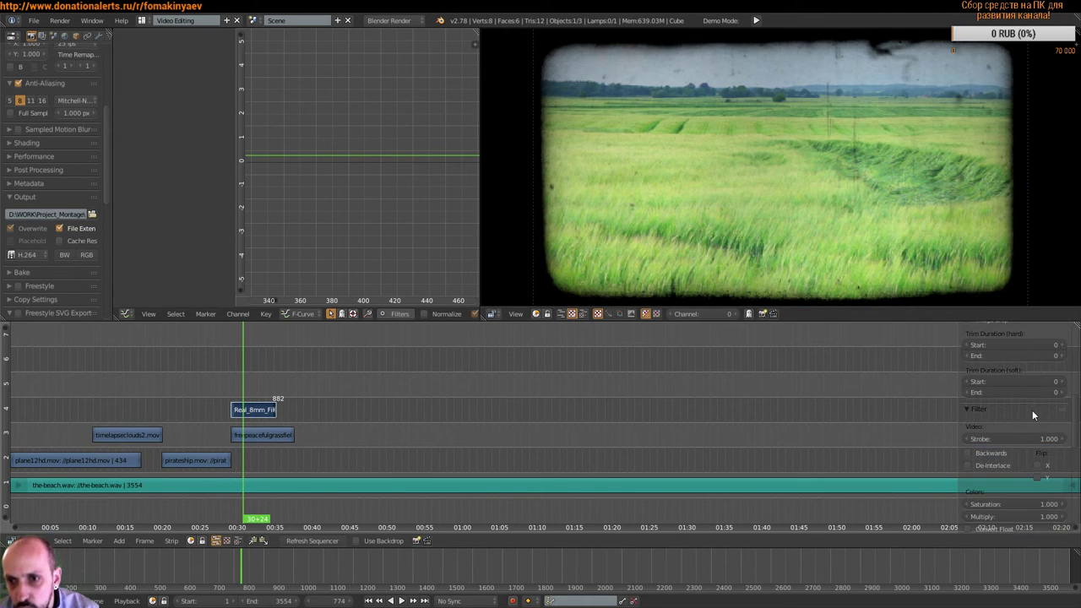
scroll(1032, 410, "down", 2)
scroll(1024, 418, "down", 2)
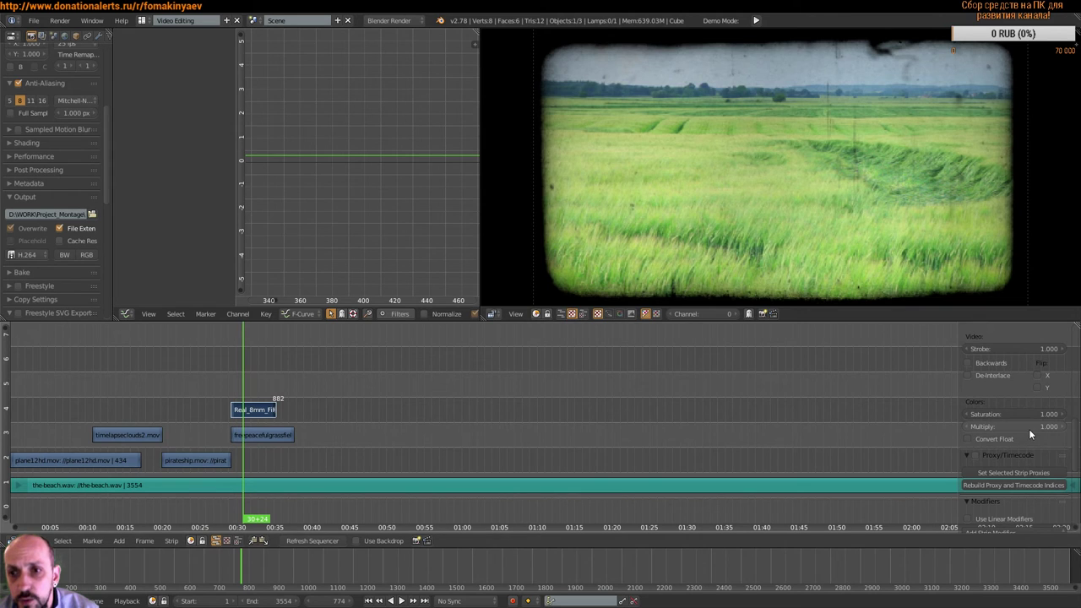
left_click_drag(1038, 426, 1029, 427)
left_click(1029, 426)
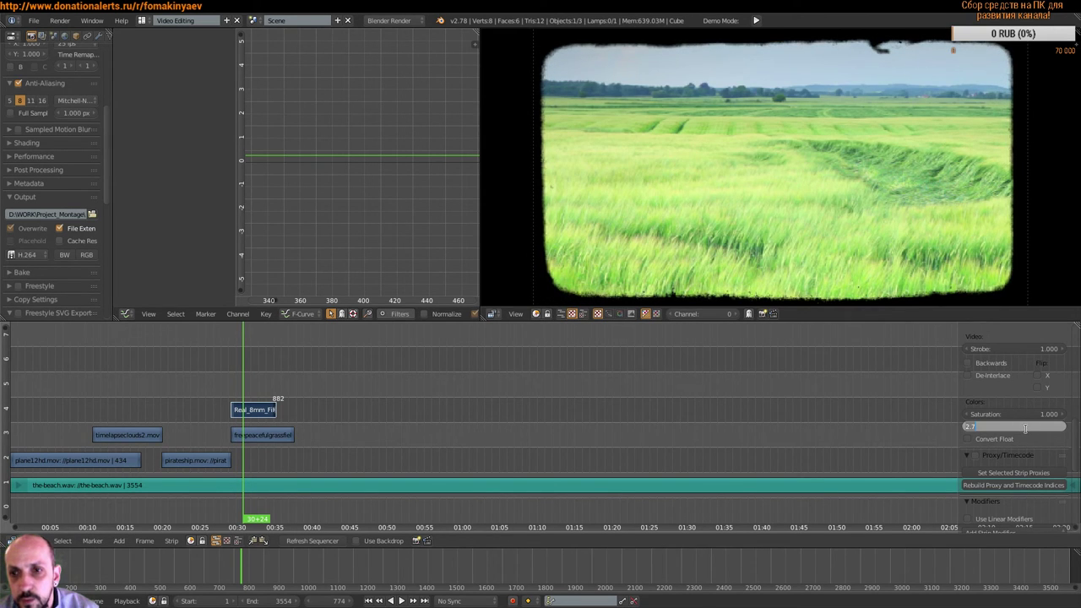
type("1")
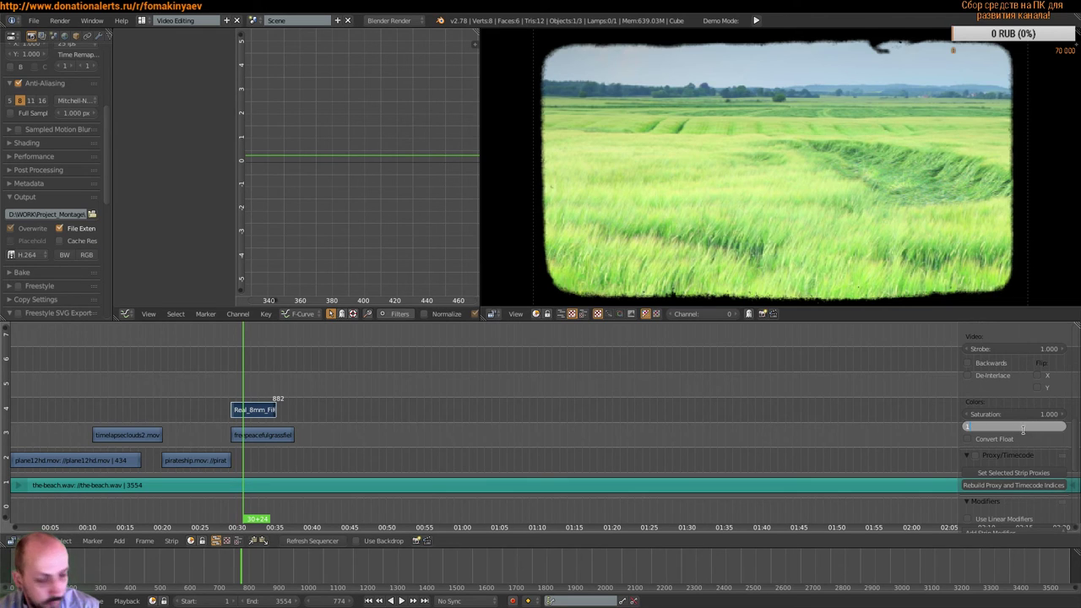
key("Return")
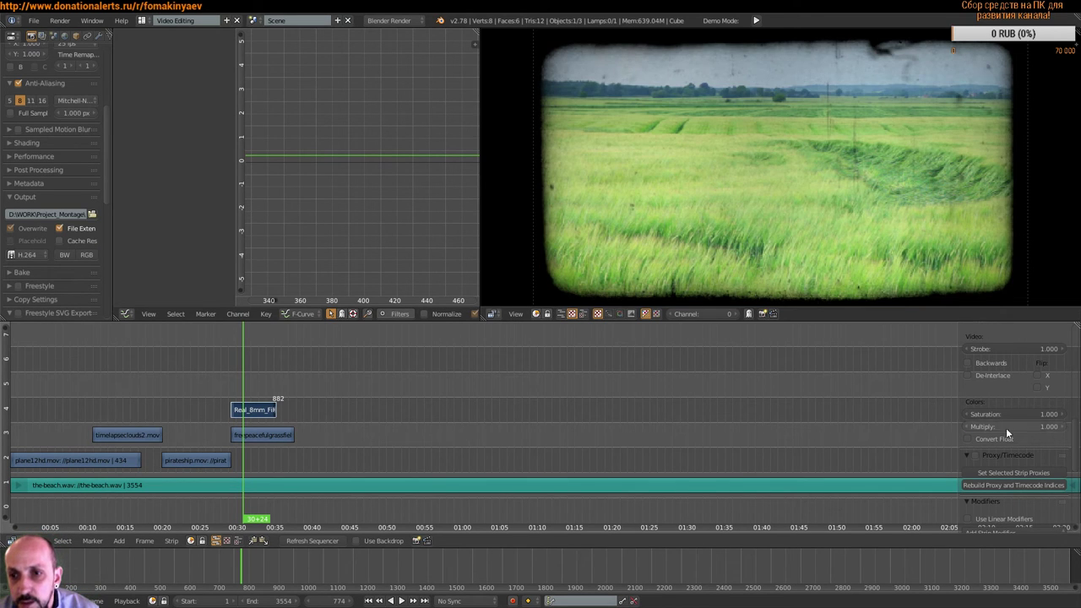
scroll(1018, 422, "down", 3)
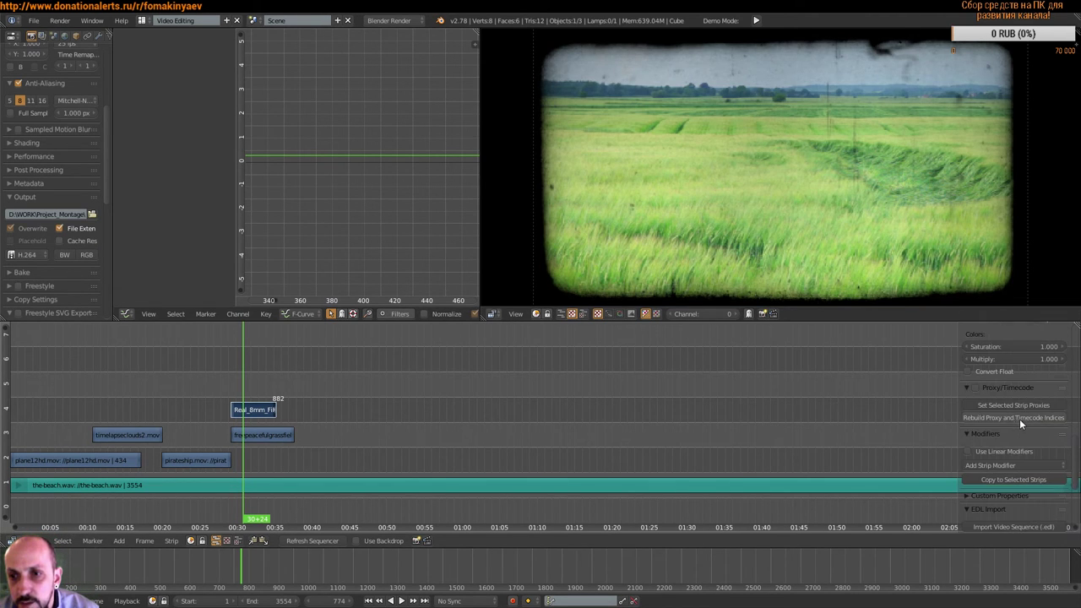
scroll(1019, 419, "down", 1)
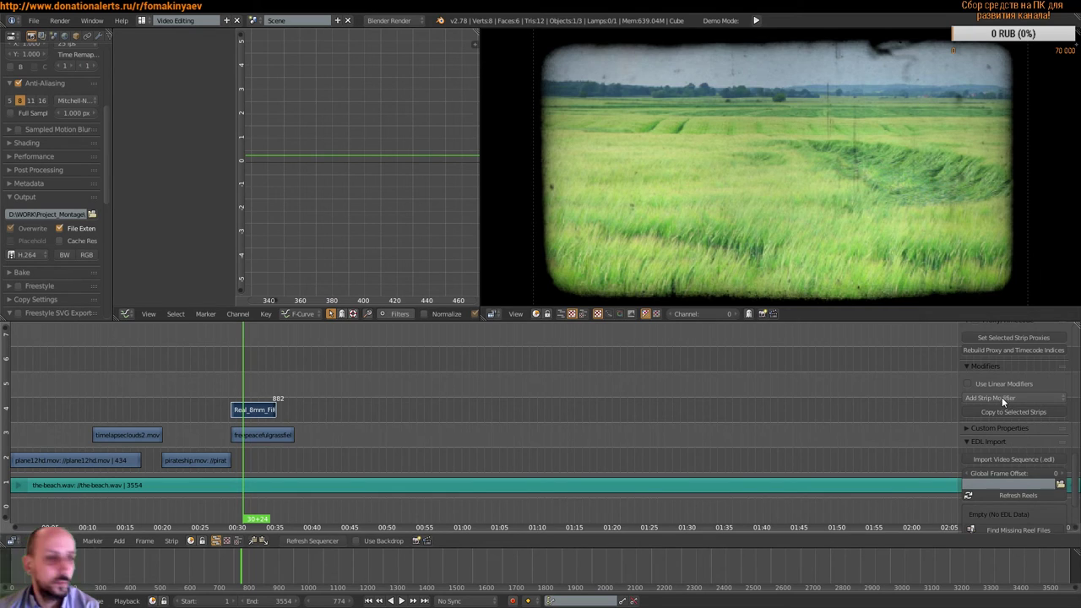
Step: Add a Bright/Contrast modifier to the film strip and drag Bright to about 13.7
left_click(1010, 398)
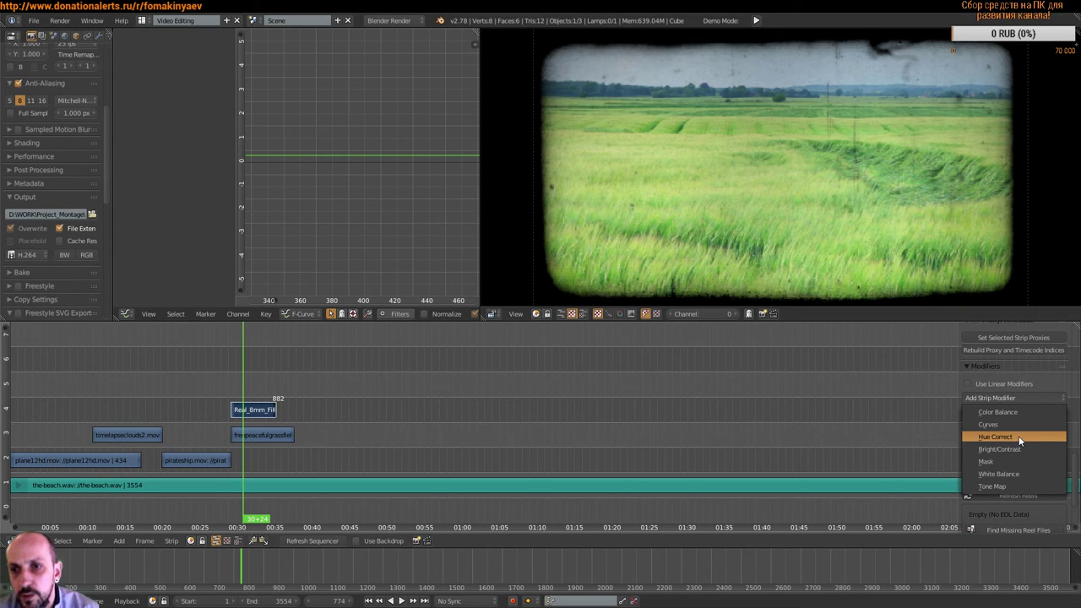
left_click(1023, 448)
scroll(1018, 435, "down", 2)
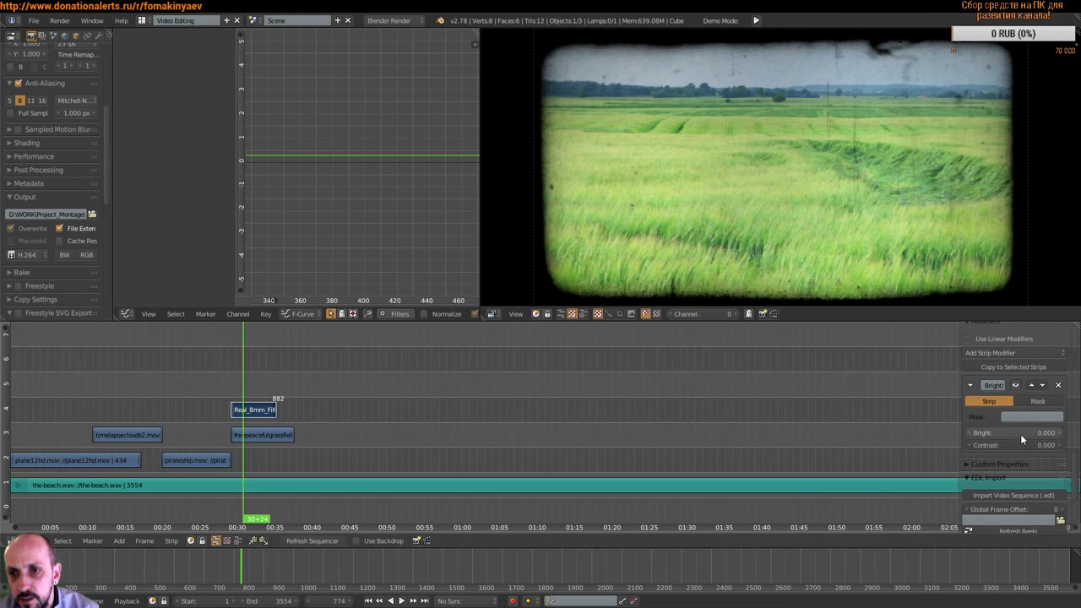
mouse_move(1027, 432)
left_mouse_down()
mouse_move(990, 444)
mouse_move(1030, 436)
mouse_move(998, 432)
left_mouse_up()
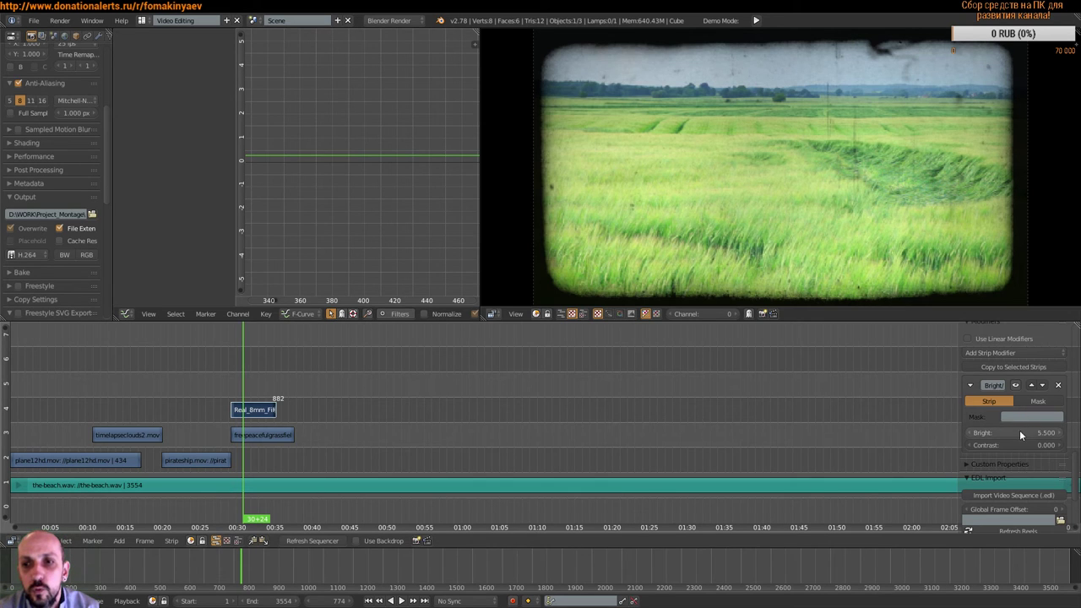
mouse_move(1019, 430)
left_mouse_down()
mouse_move(1008, 433)
mouse_move(1048, 441)
mouse_move(970, 440)
mouse_move(987, 440)
left_mouse_up()
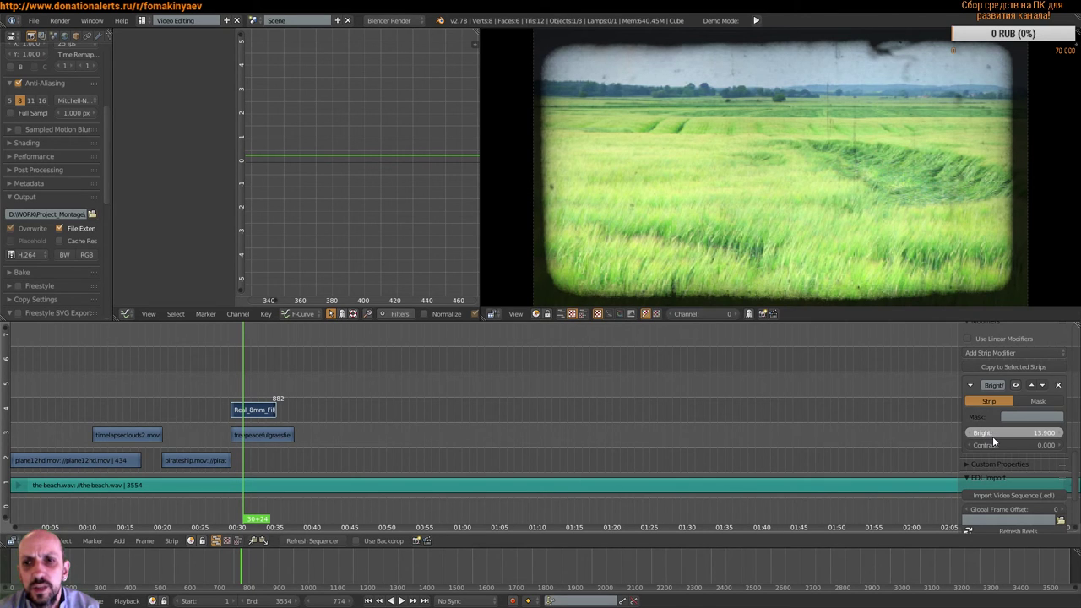
left_click_drag(993, 441, 990, 440)
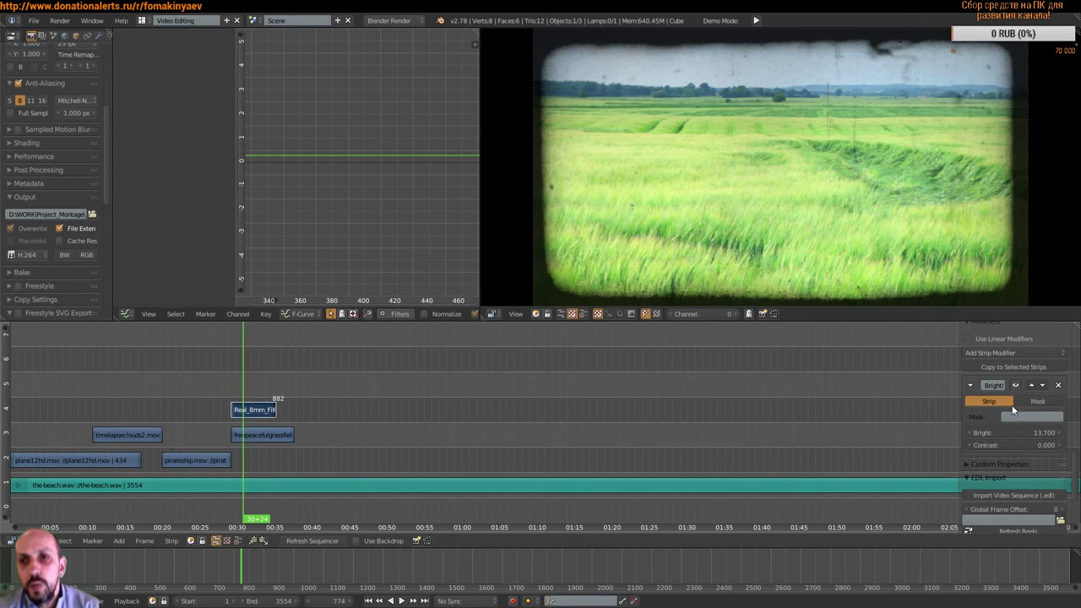
Step: Enter an exact Bright value of 14, then play back to preview the brighter film
scroll(1015, 412, "up", 2)
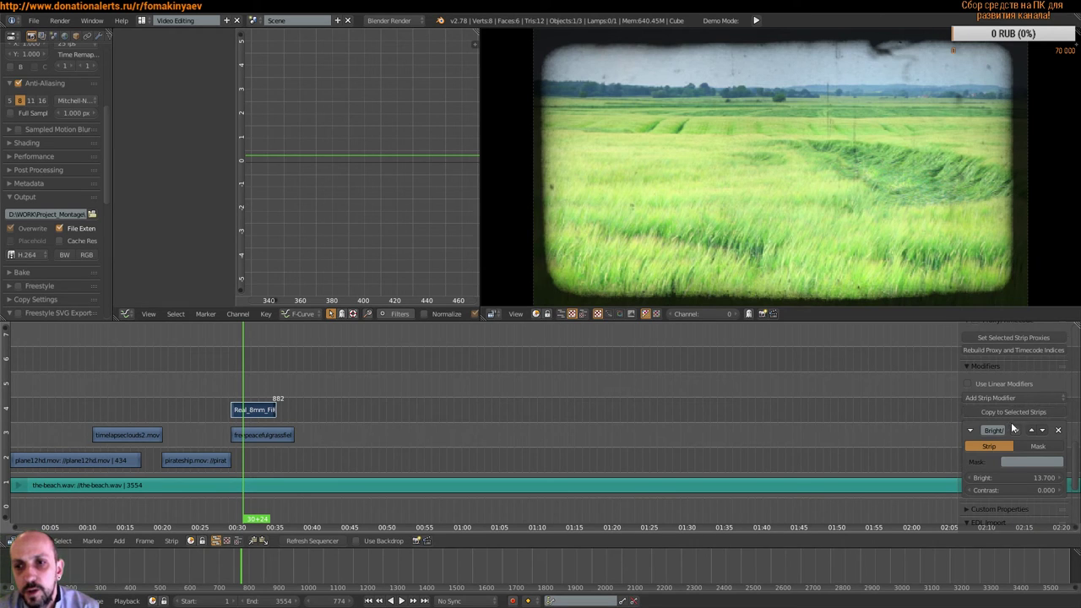
scroll(1013, 429, "down", 3)
left_click(1004, 410)
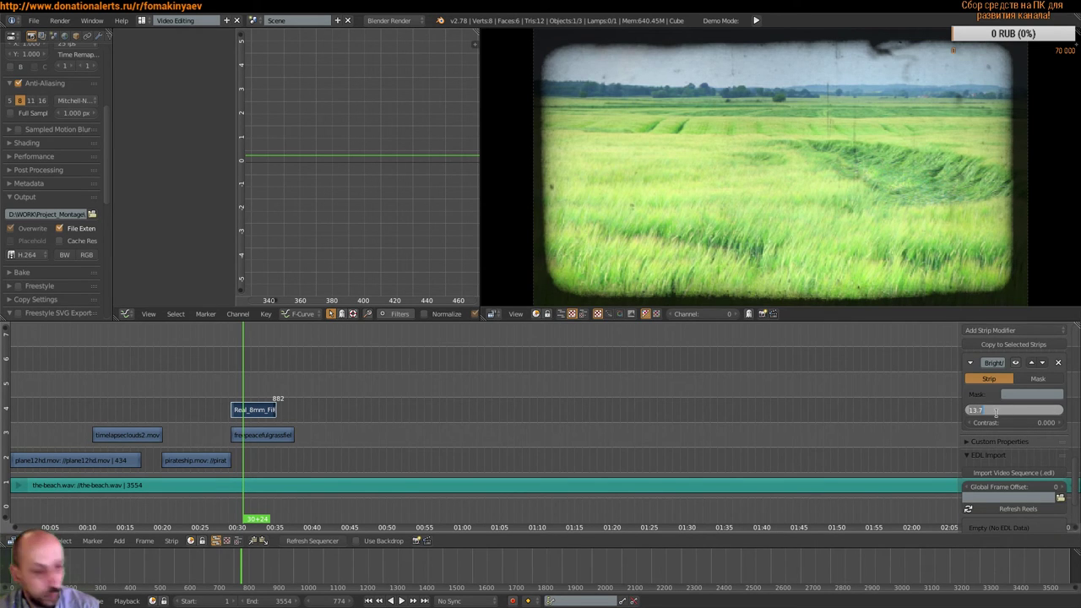
type("14")
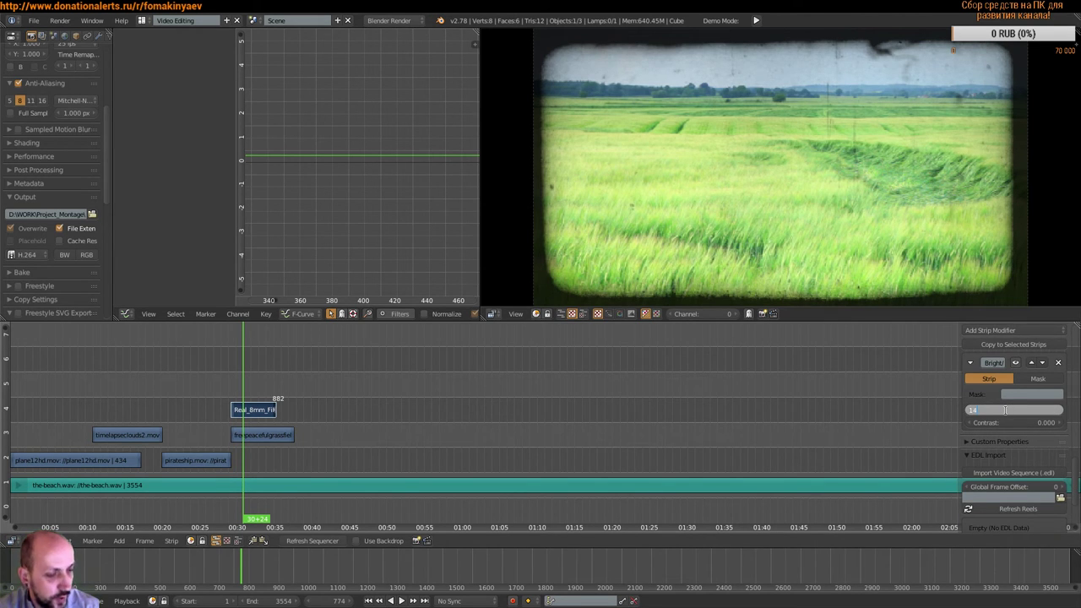
key("Return")
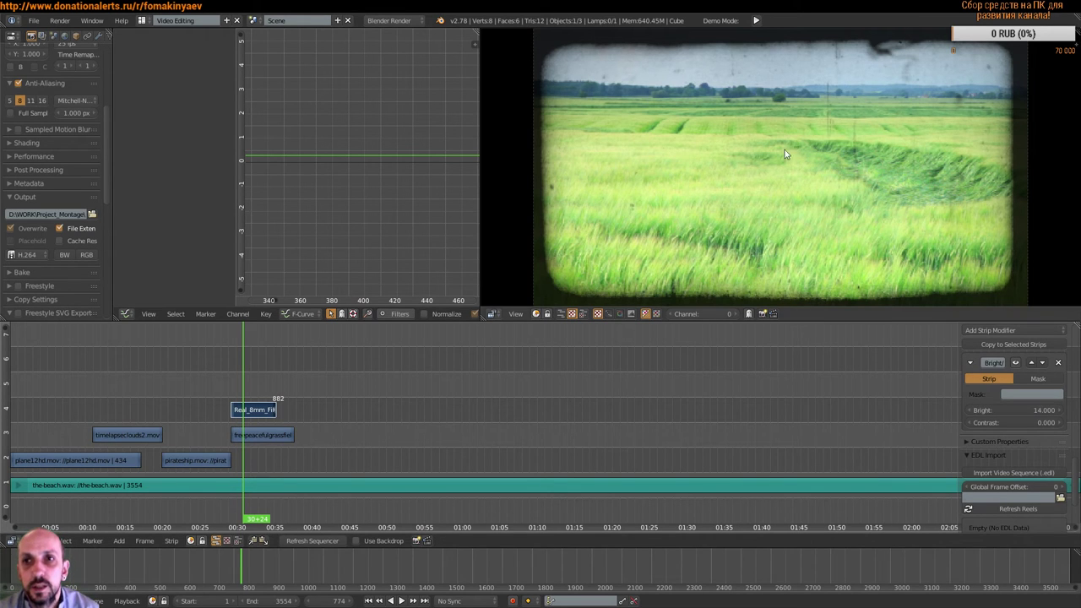
key("alt+a")
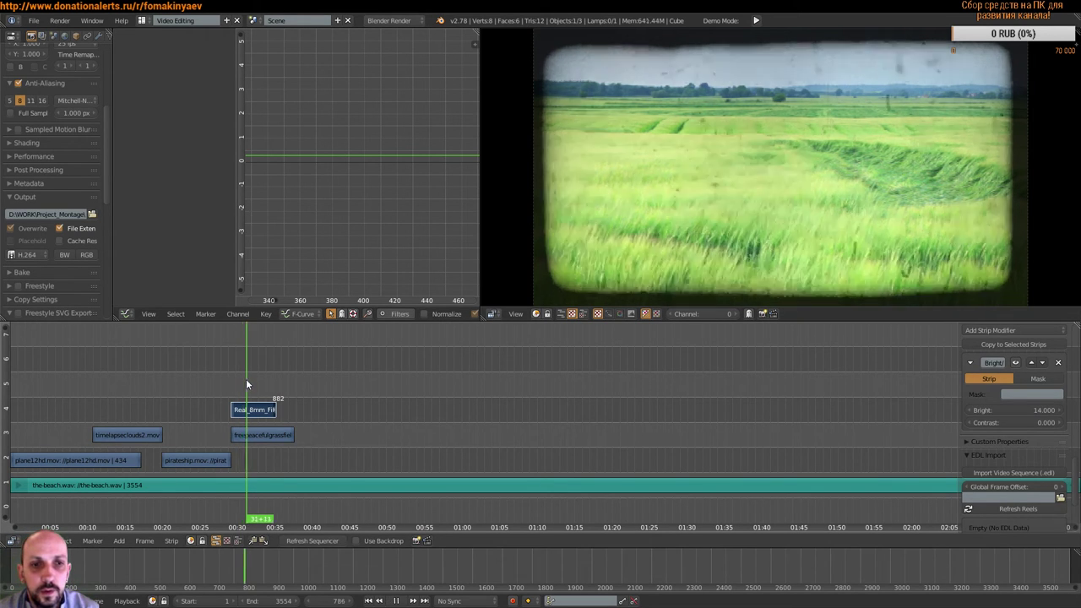
left_click_drag(246, 379, 231, 383)
Step: Put the playhead on frame 882, the film's last frame, and select the grass-field clip and its trailing piece
mouse_move(241, 384)
left_mouse_down()
mouse_move(280, 381)
mouse_move(240, 383)
mouse_move(272, 396)
left_mouse_up()
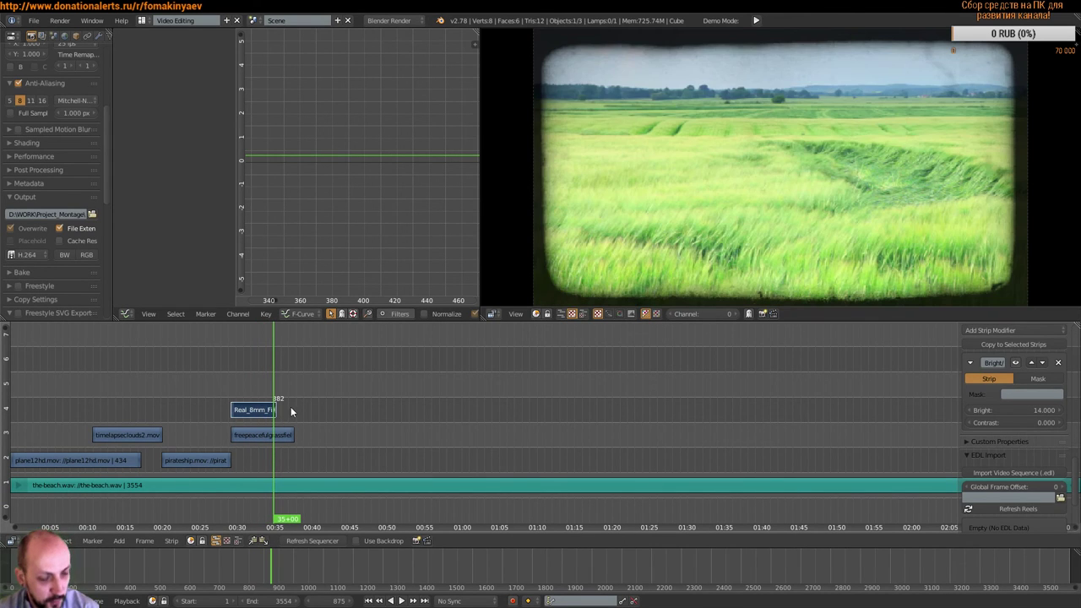
key("Right")
key("Right")
key("Right")
key("Right")
key("Right")
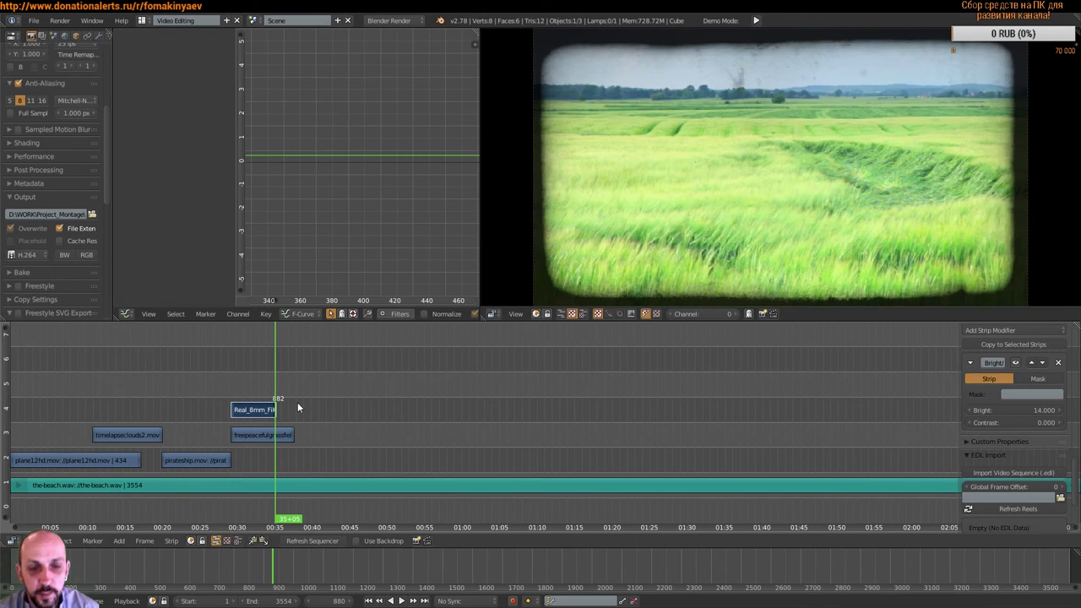
key("Right")
key("Right")
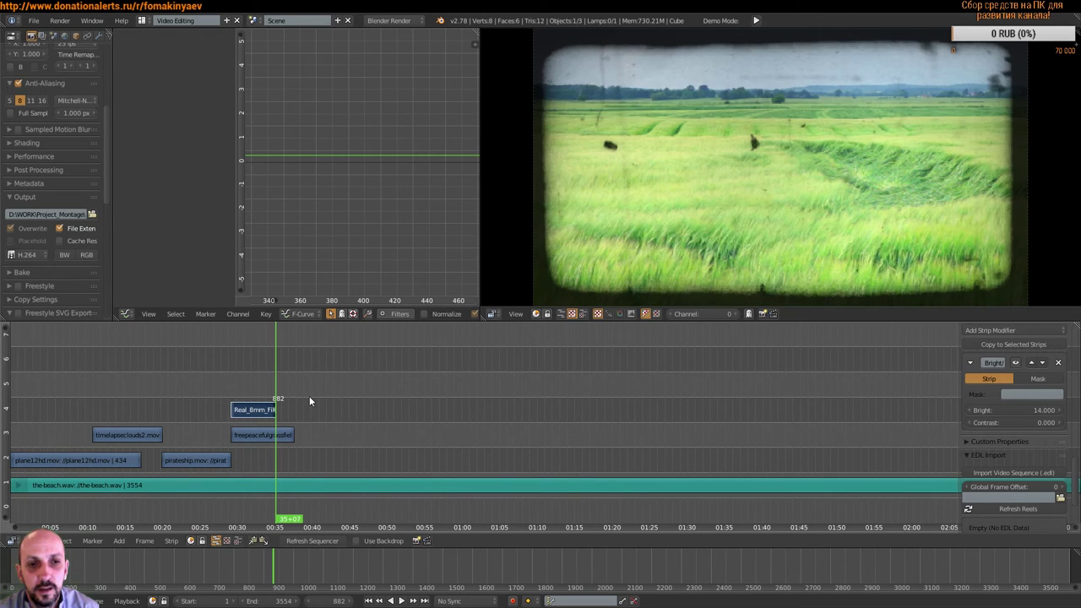
key("Right")
key("Left")
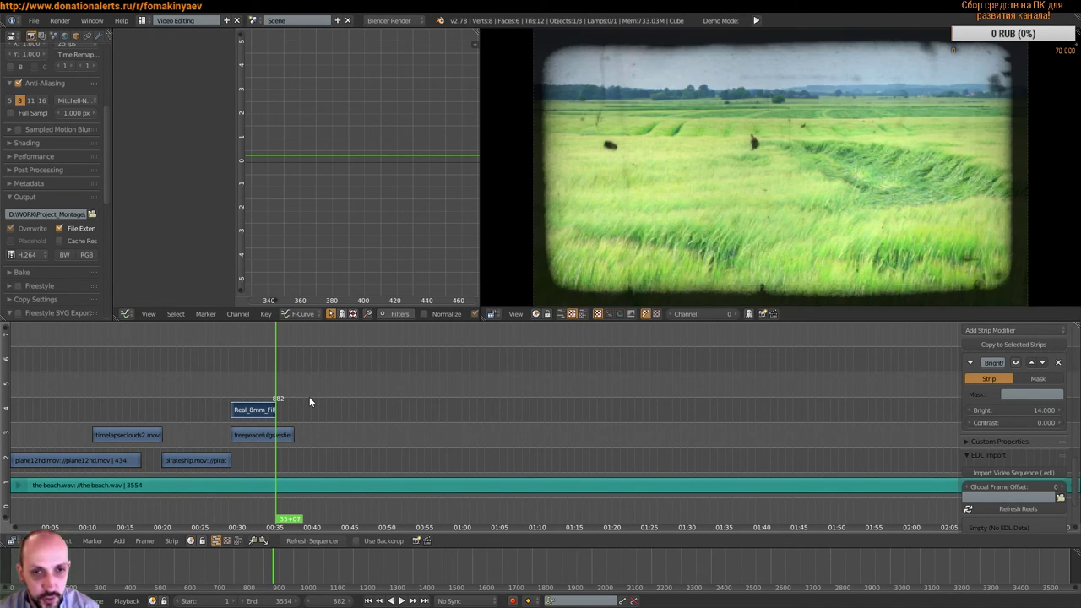
right_click(288, 437)
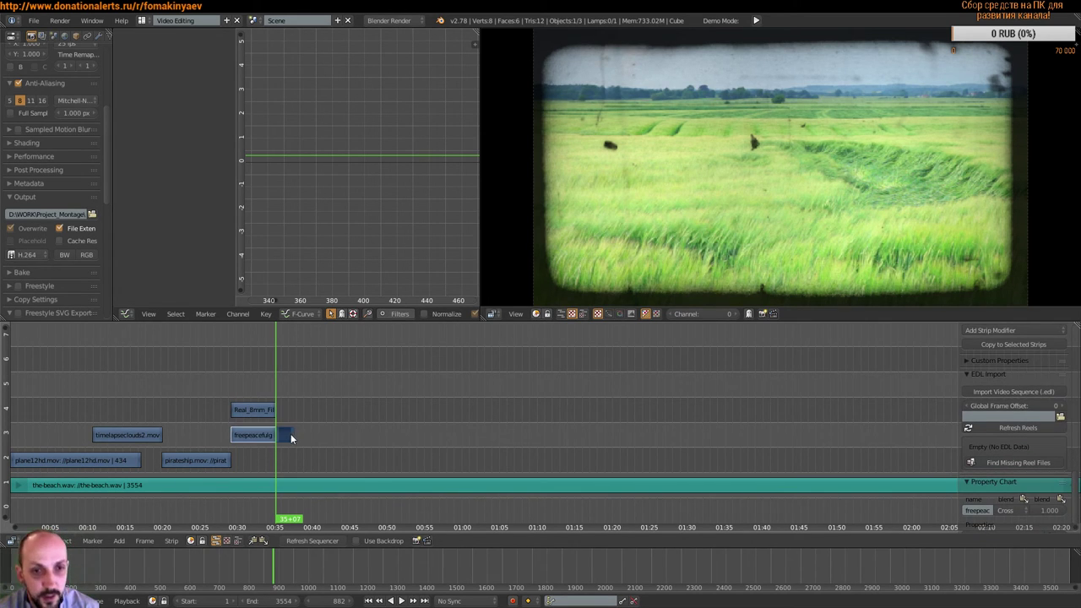
right_click(288, 436)
key("x")
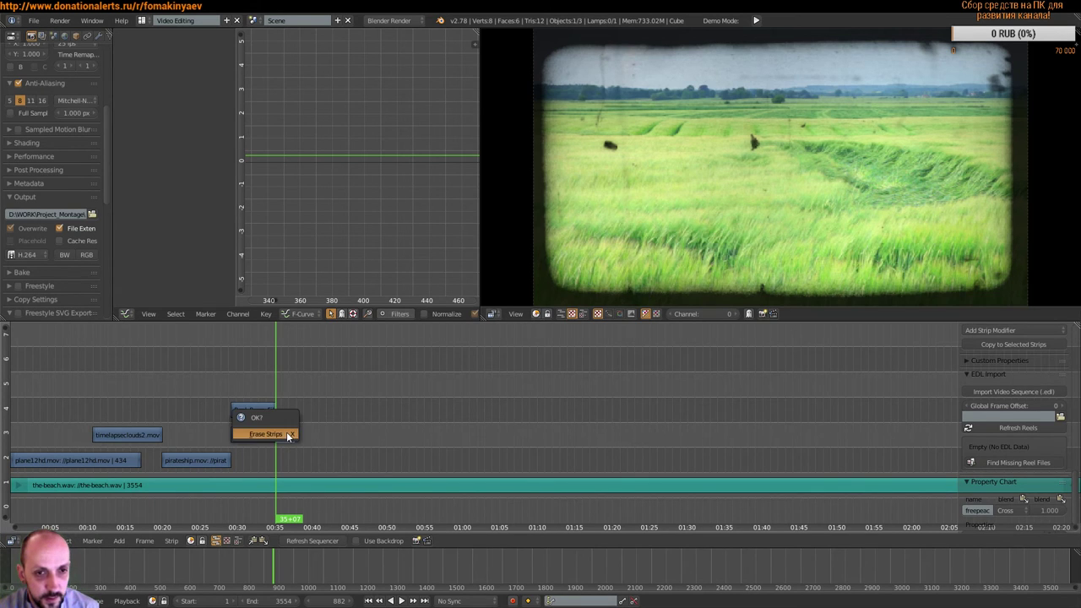
left_click(291, 432)
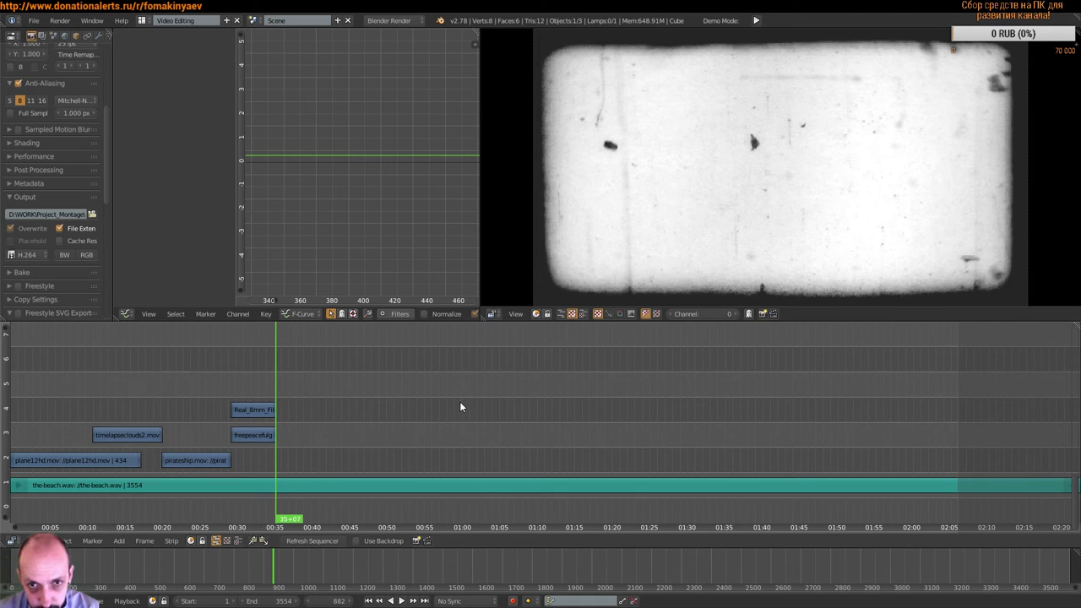
right_click(264, 410)
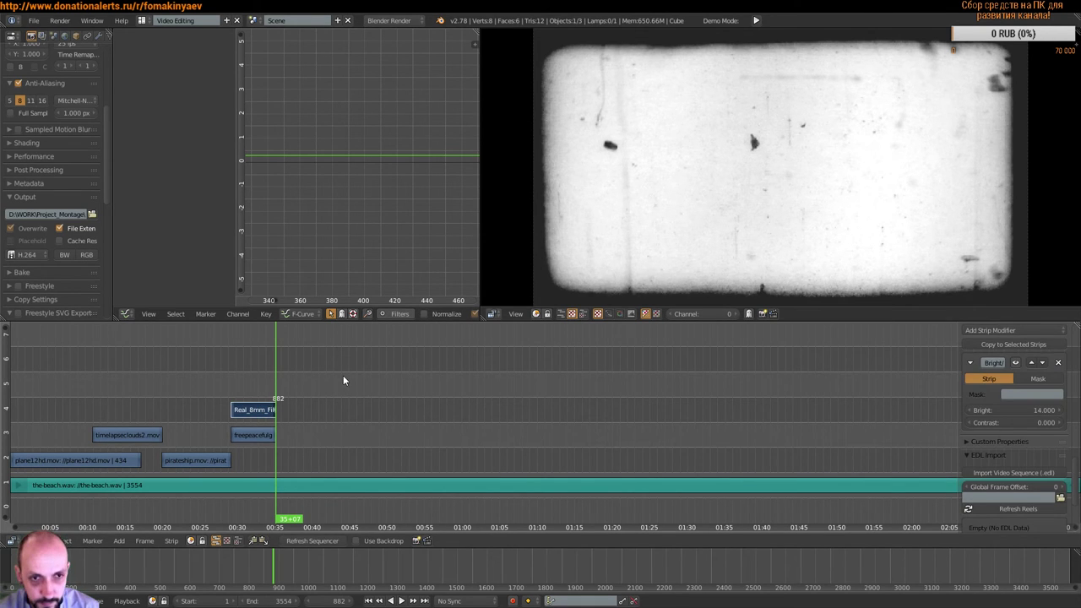
key("Right")
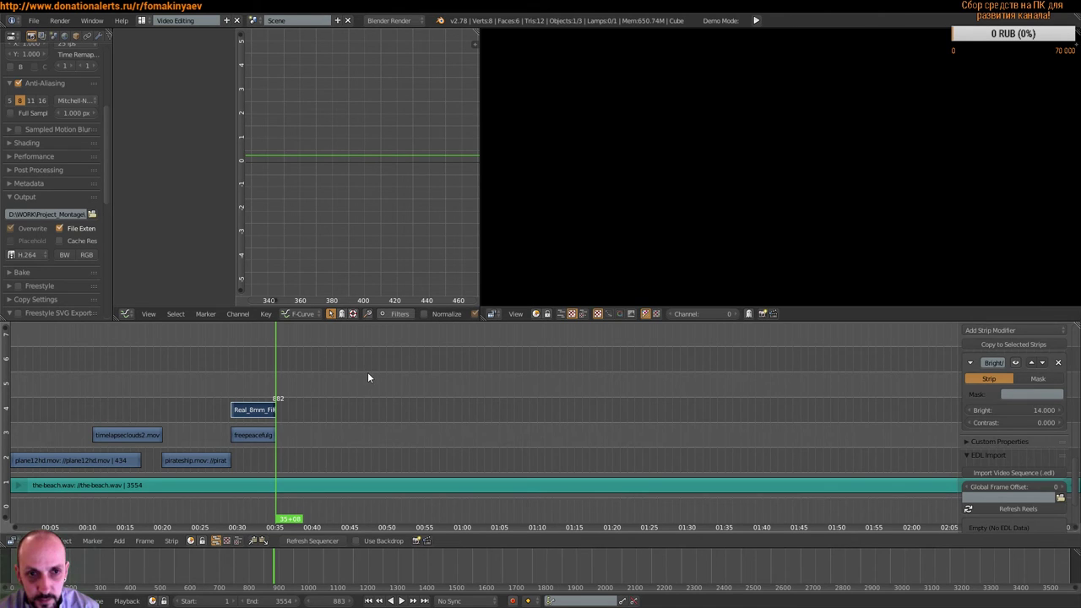
key("Left")
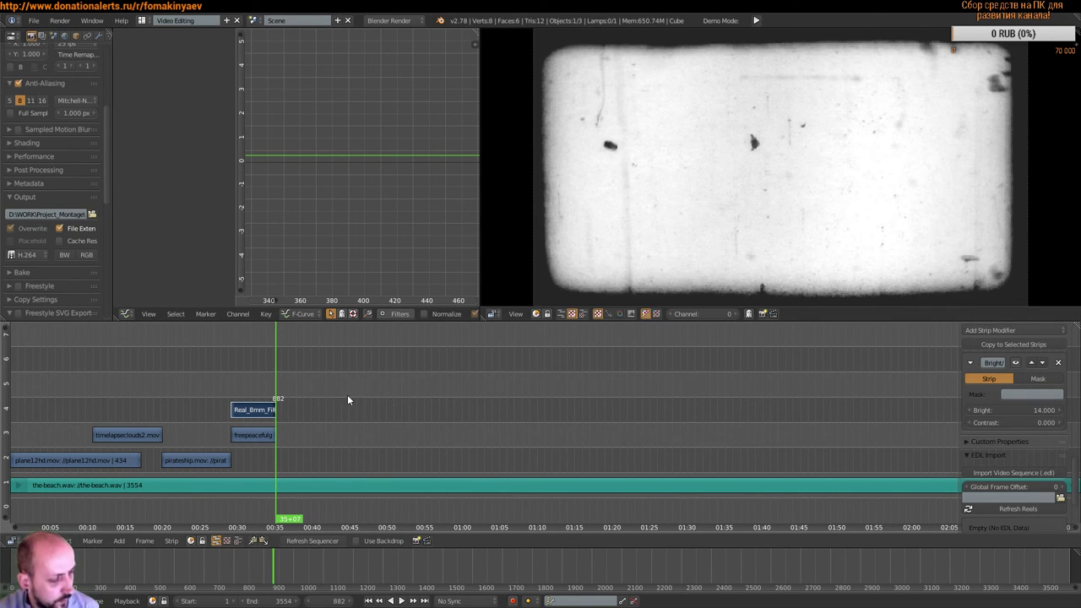
right_click(349, 390)
key("n")
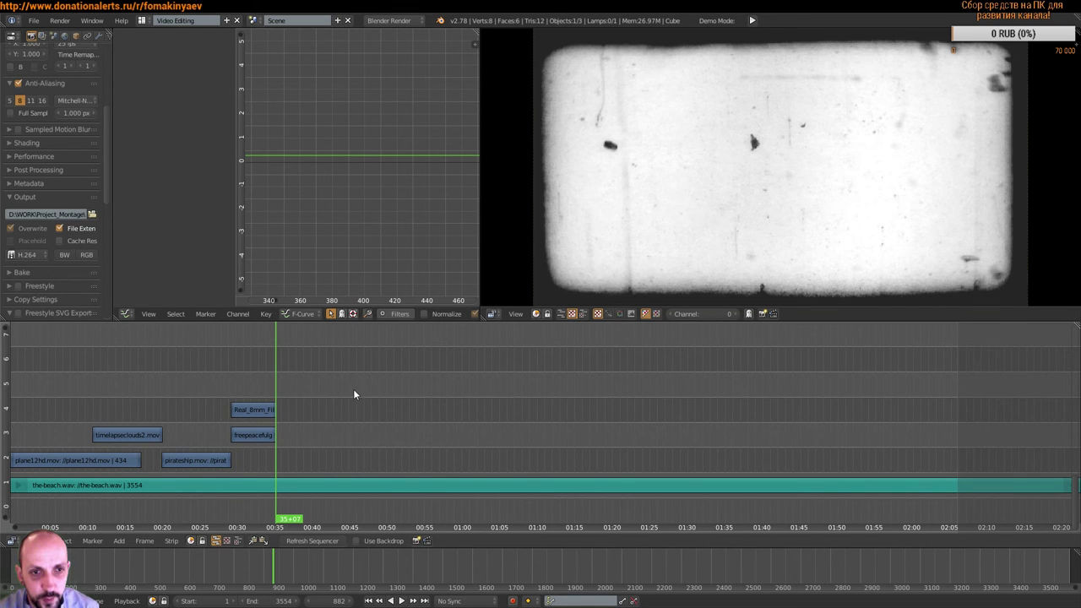
key("ctrl+v")
key("n")
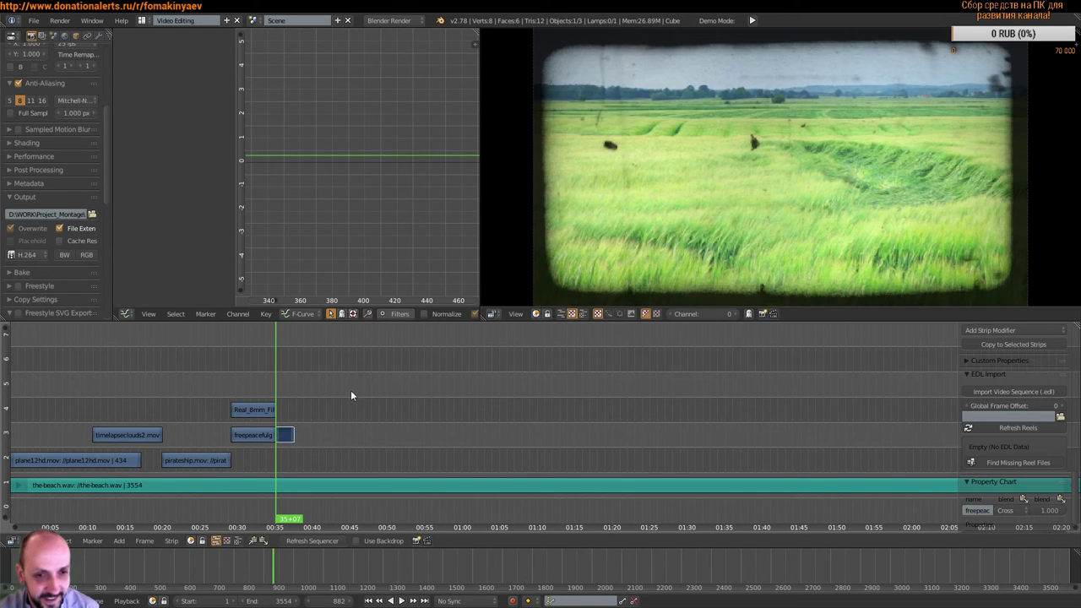
Step: Undo until the grass-field clip is whole again, then play past the 8mm strip's end
key("ctrl+z")
key("ctrl+z")
key("ctrl+z")
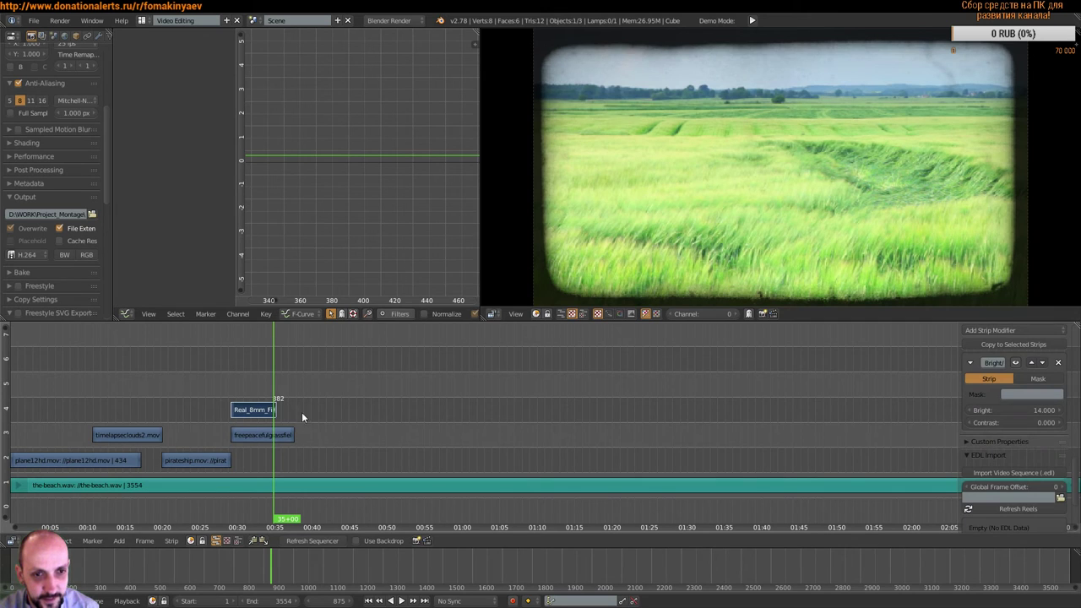
key("alt+a")
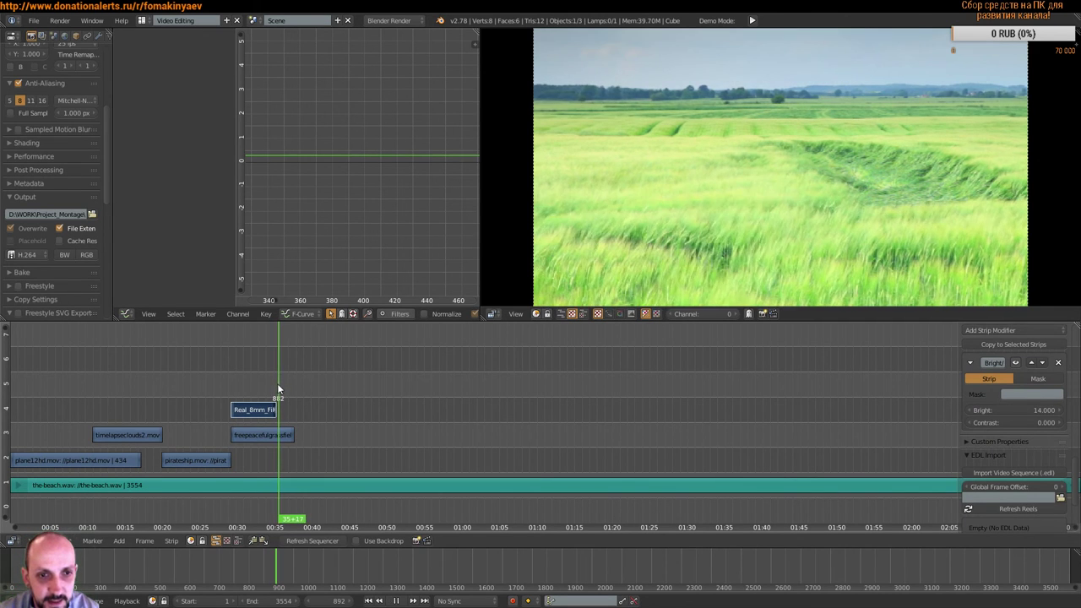
key("Escape")
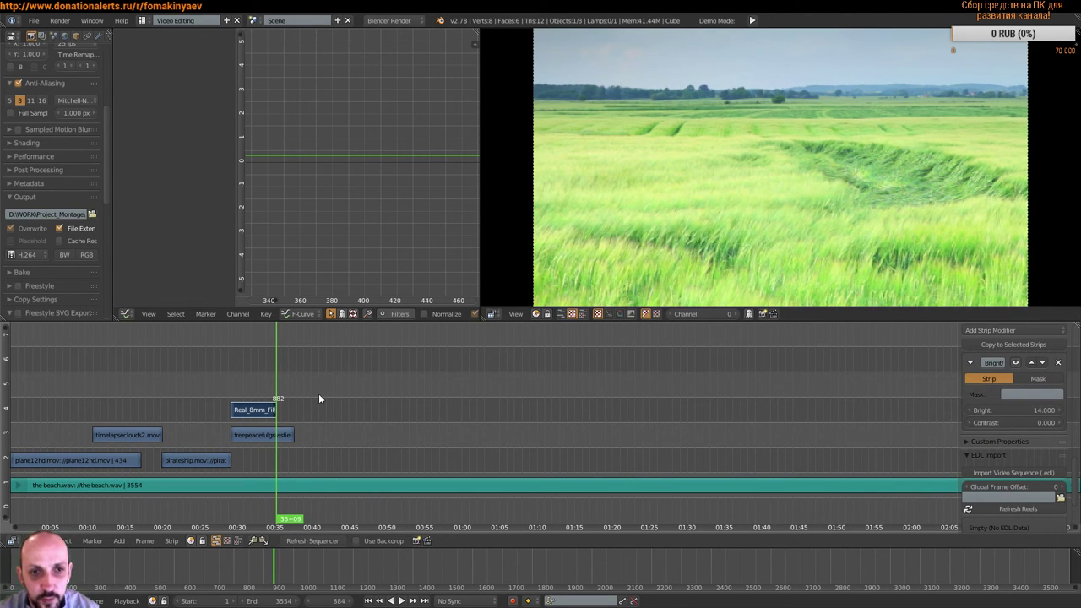
Step: Step between frames 882 and 883 to confirm the film effect ends after 882
key("Left")
key("Left")
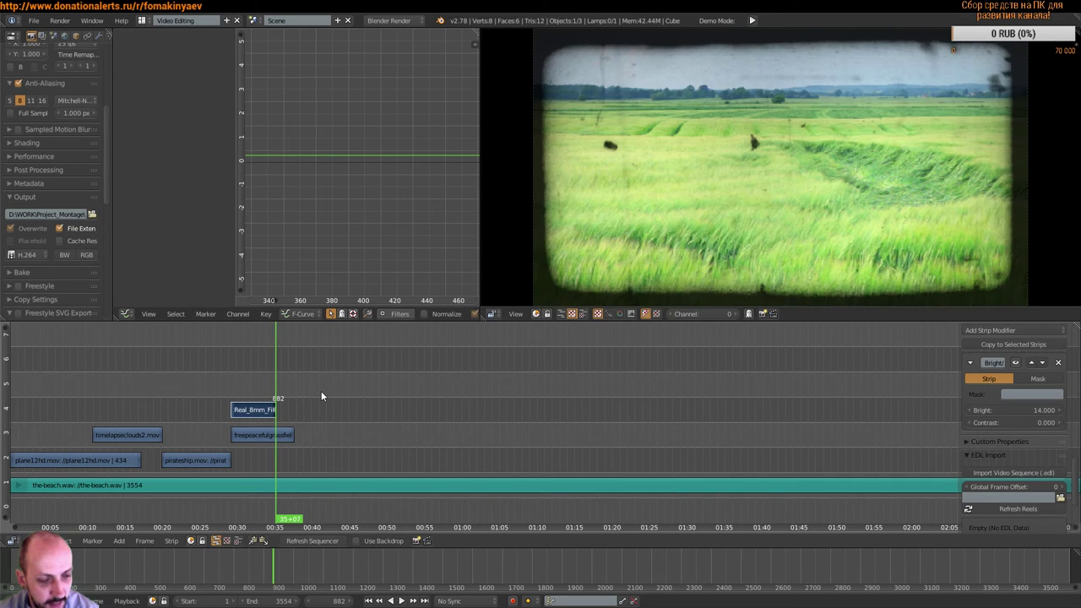
key("Right")
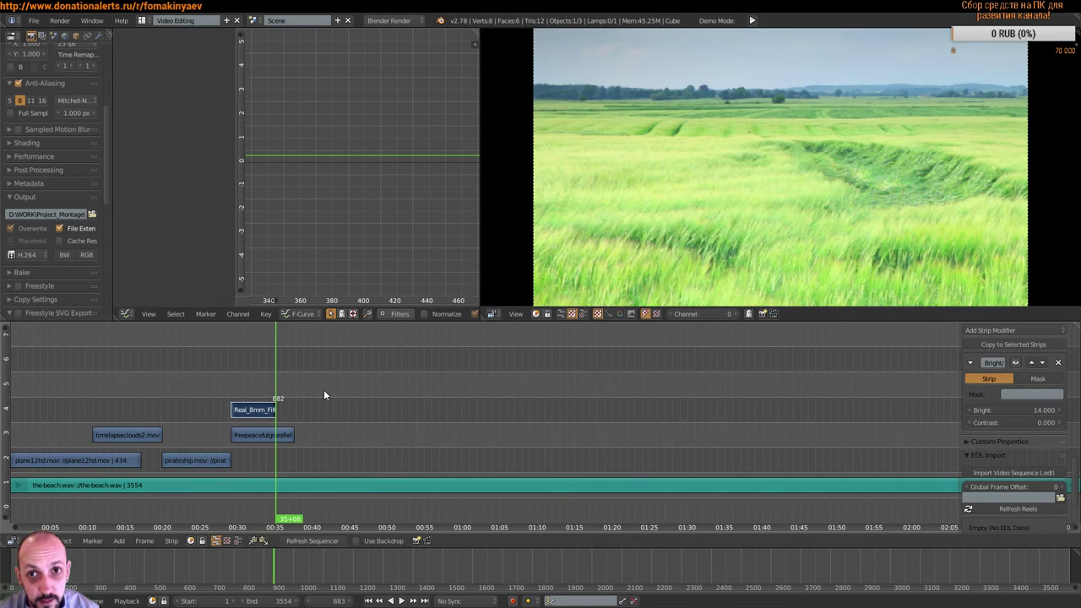
key("Left")
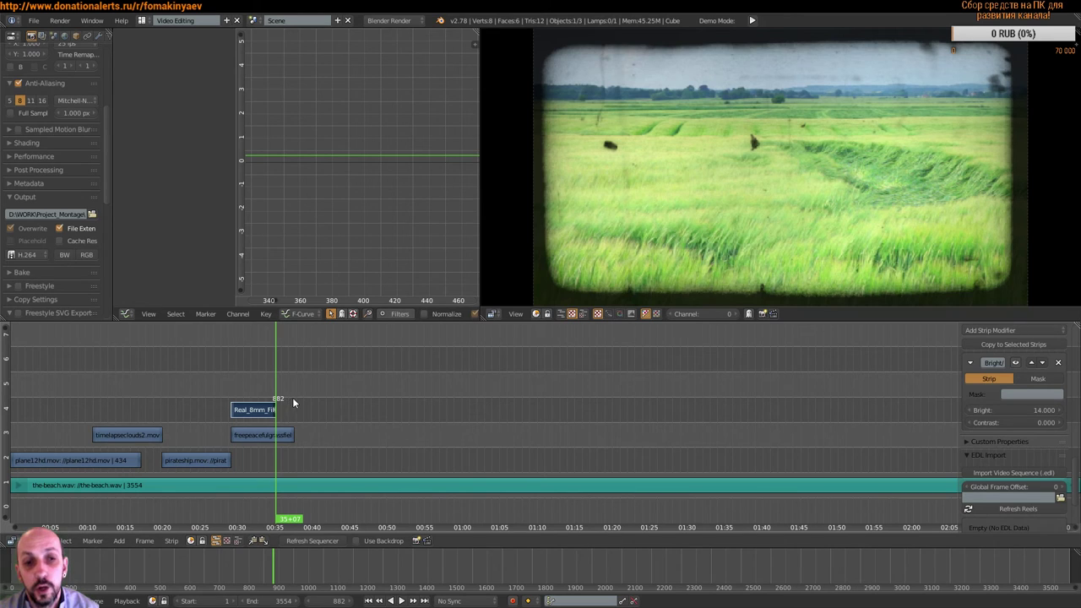
key("Right")
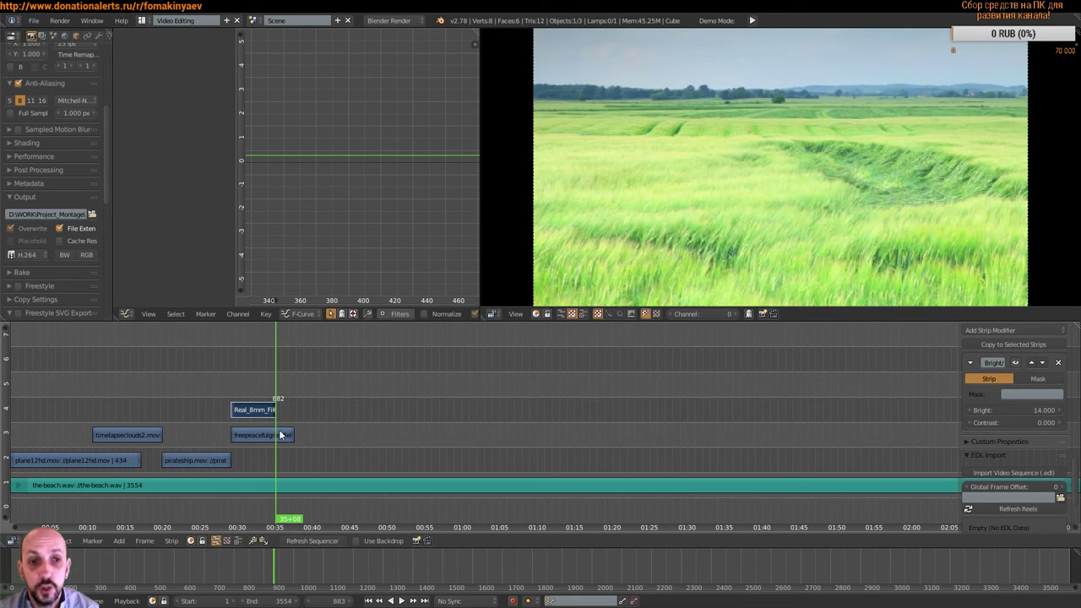
left_click(279, 437)
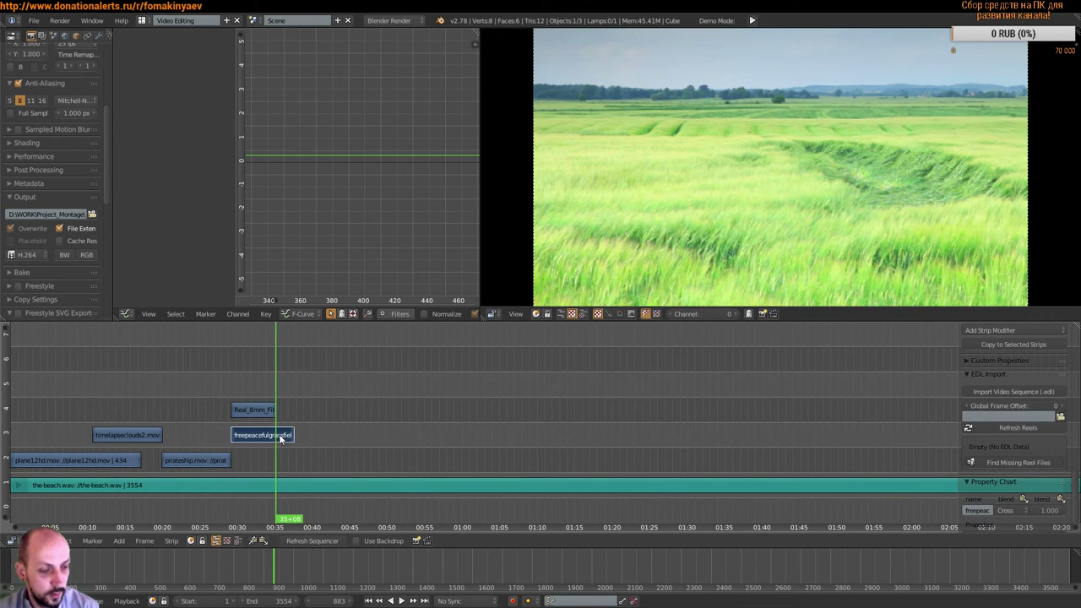
left_click(283, 436)
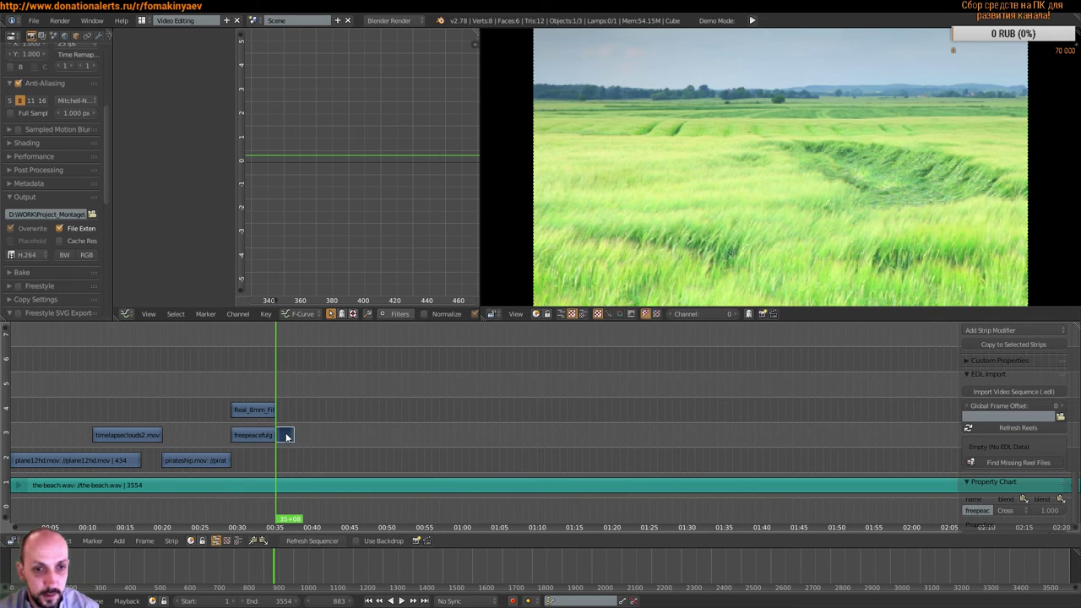
key("x")
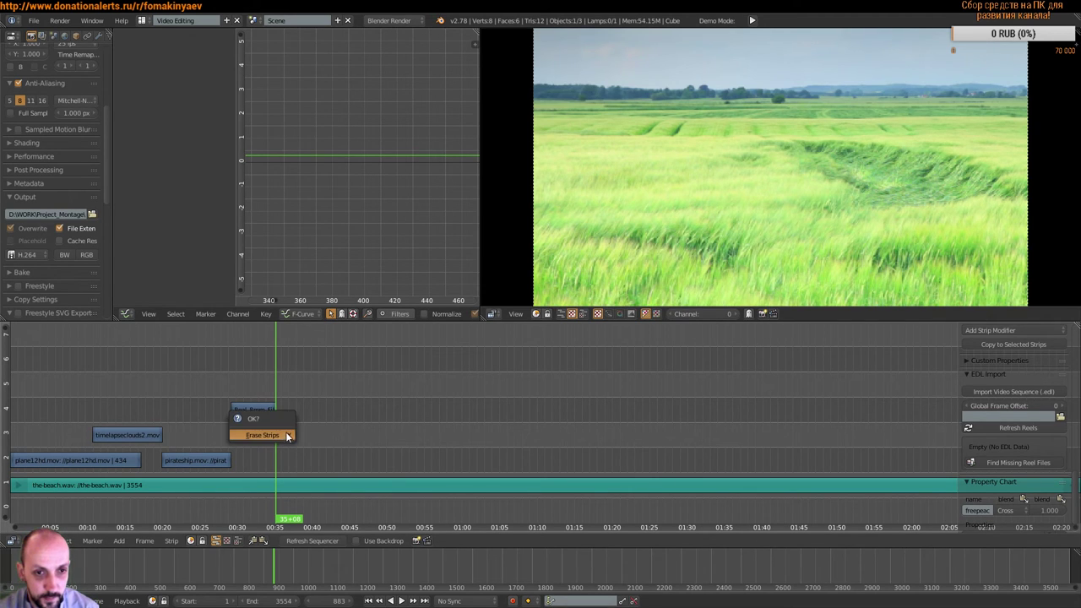
left_click(286, 435)
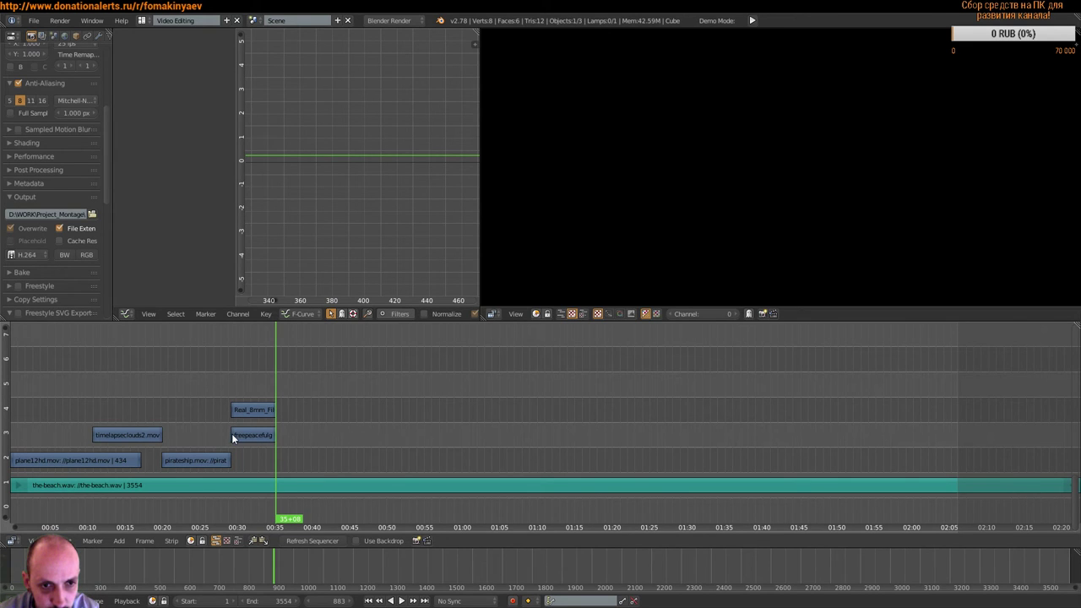
left_click_drag(235, 437, 206, 438)
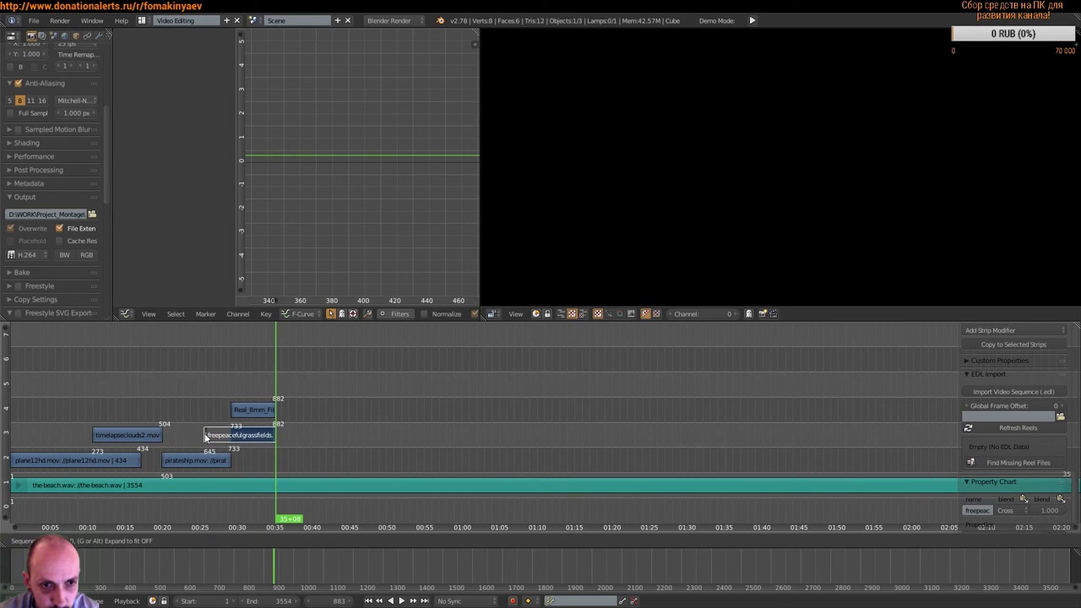
left_click_drag(205, 436, 196, 437)
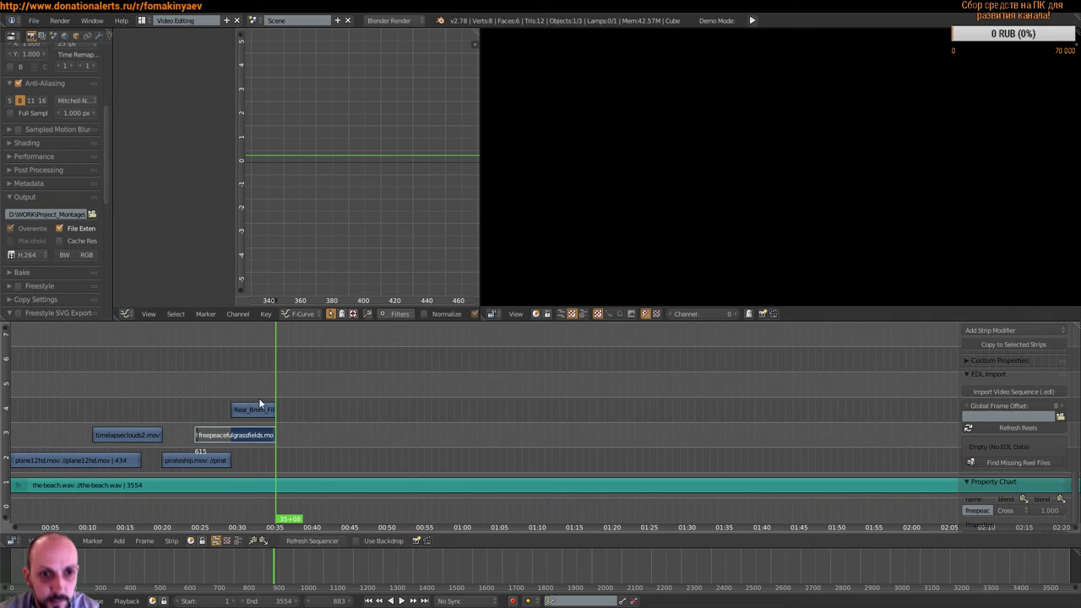
left_click_drag(258, 398, 207, 394)
key("alt+a")
key("alt+a")
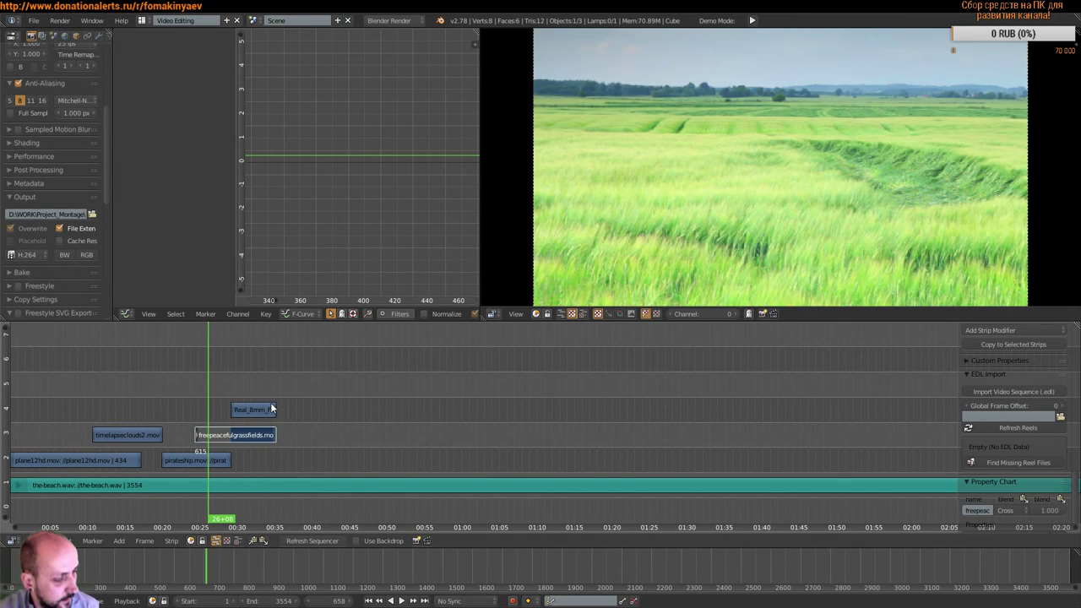
left_click(278, 407)
key("ctrl+z")
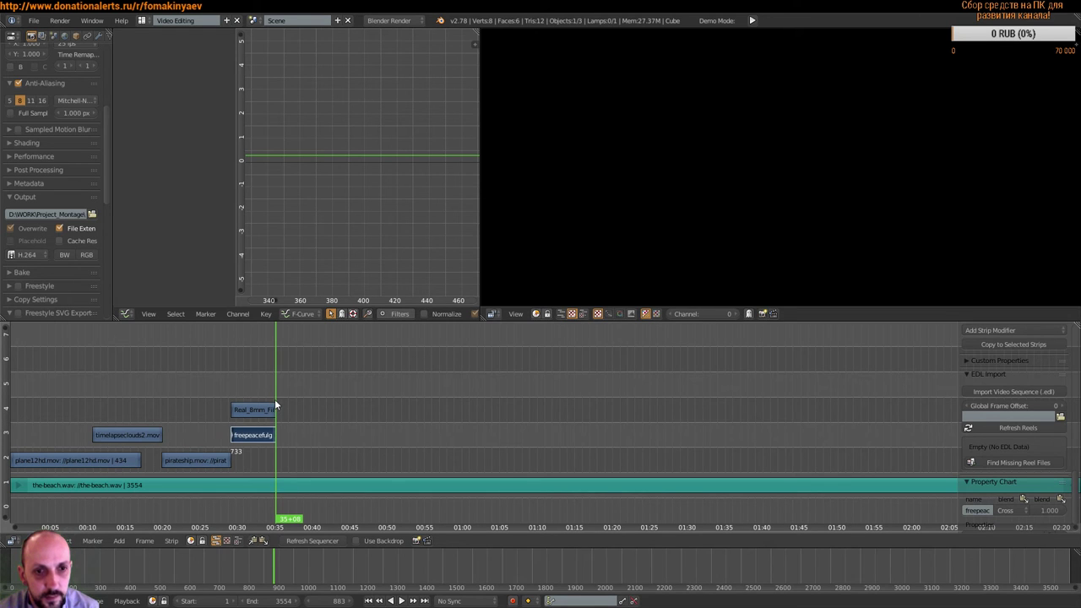
Step: Scrub through the grass-field clip, go to frame 885, and select the Real_8mm_Film strip to show its Bright/Contrast modifier
left_click_drag(274, 399, 246, 388)
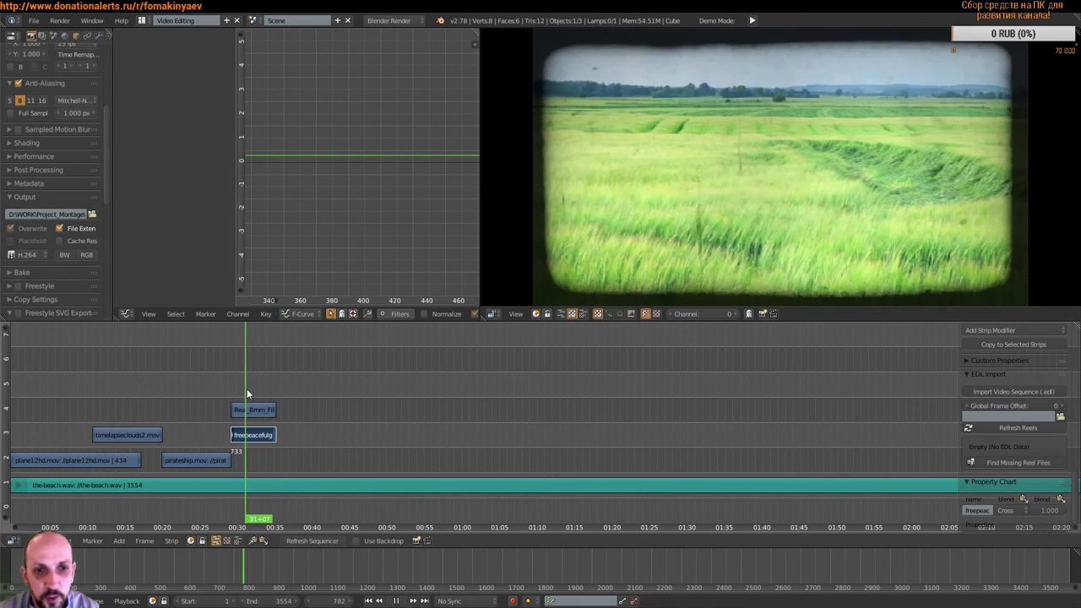
key("alt+a")
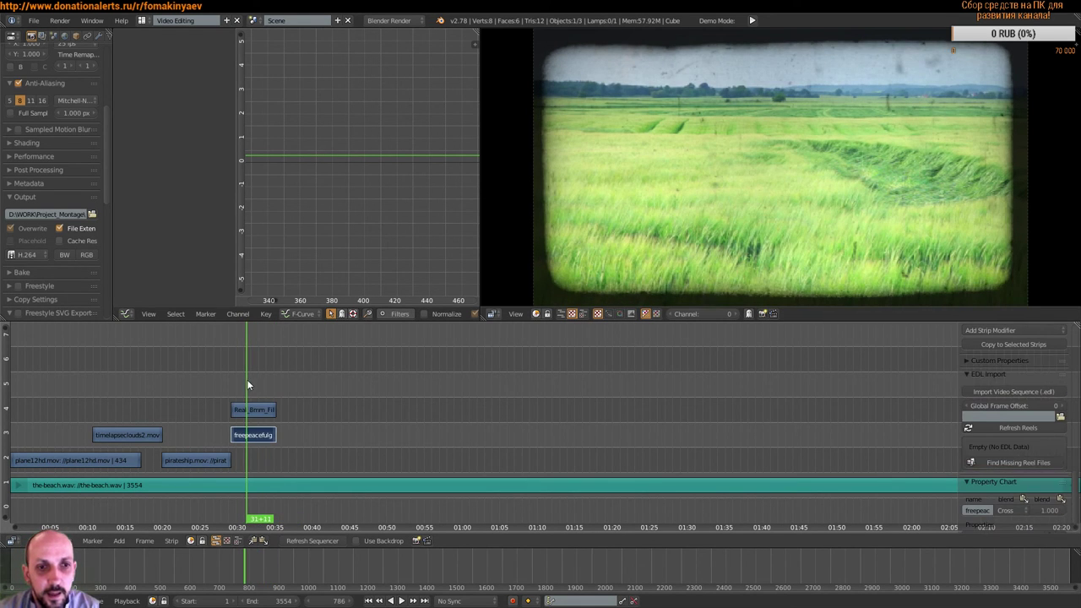
left_click_drag(247, 386, 272, 380)
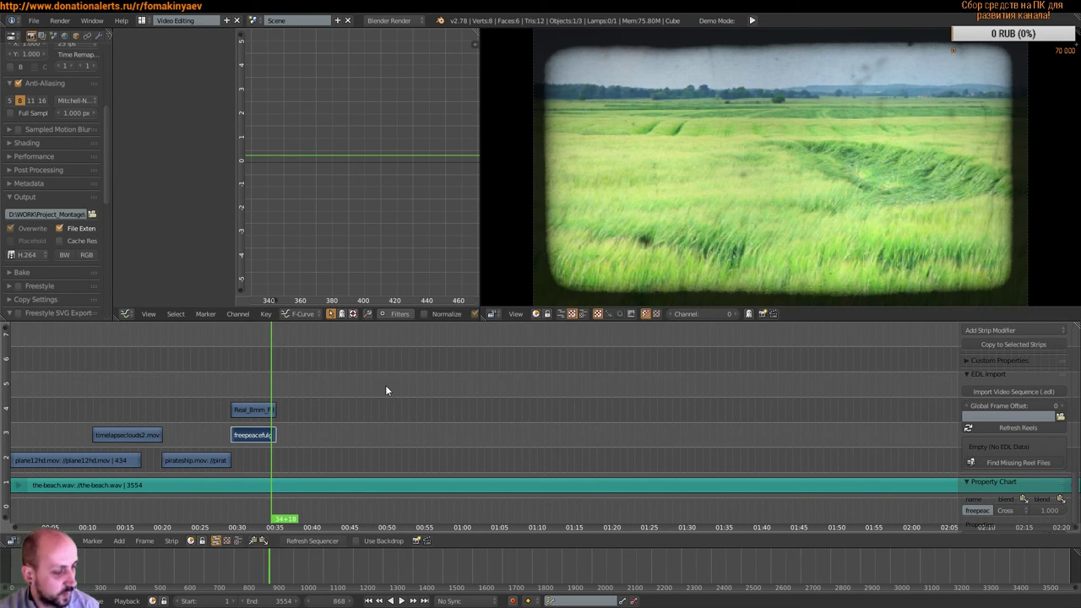
key("x")
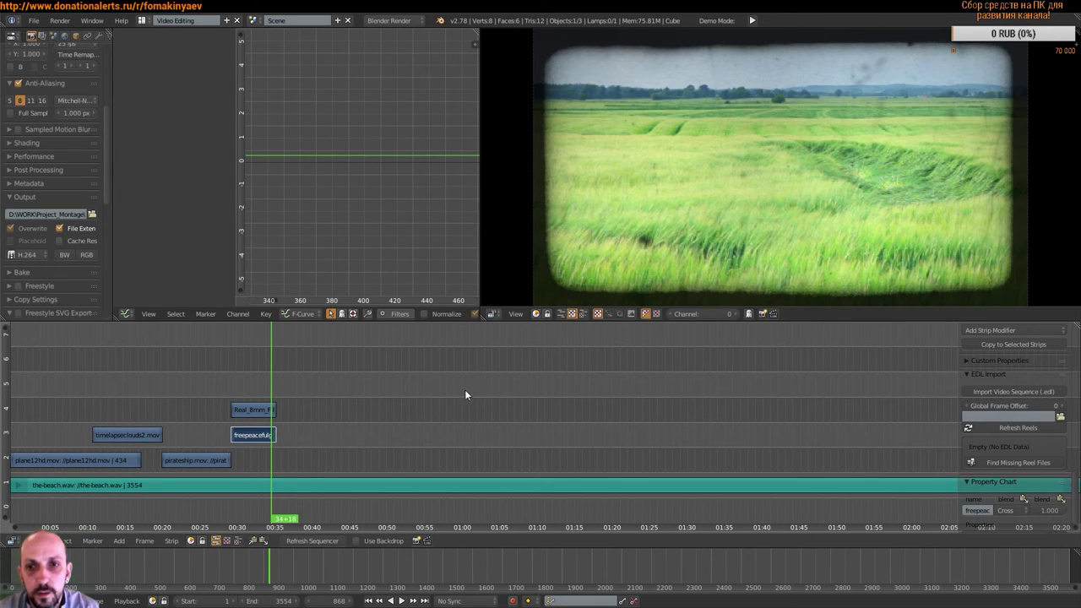
left_click(275, 380)
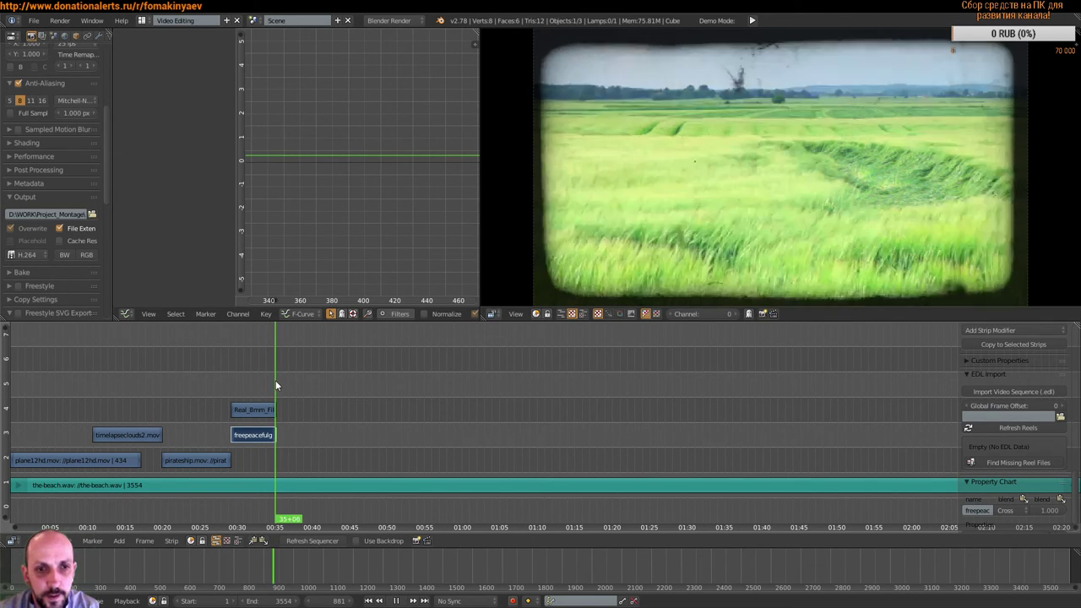
left_click(262, 414)
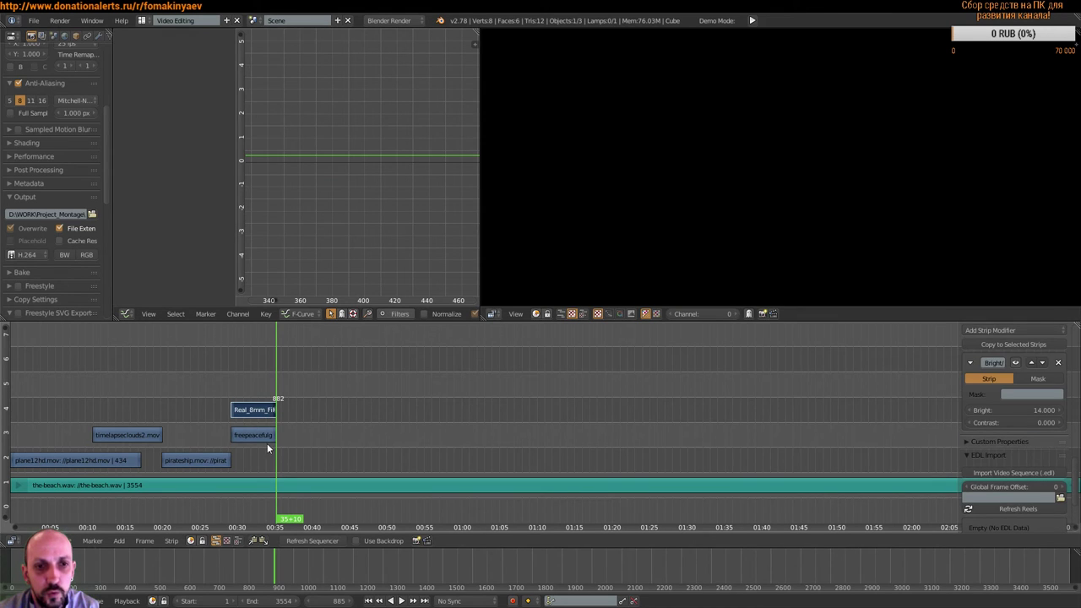
Step: Select the pirateship and beach.wav strips, then open the sequencer's Add menu
left_click(212, 461)
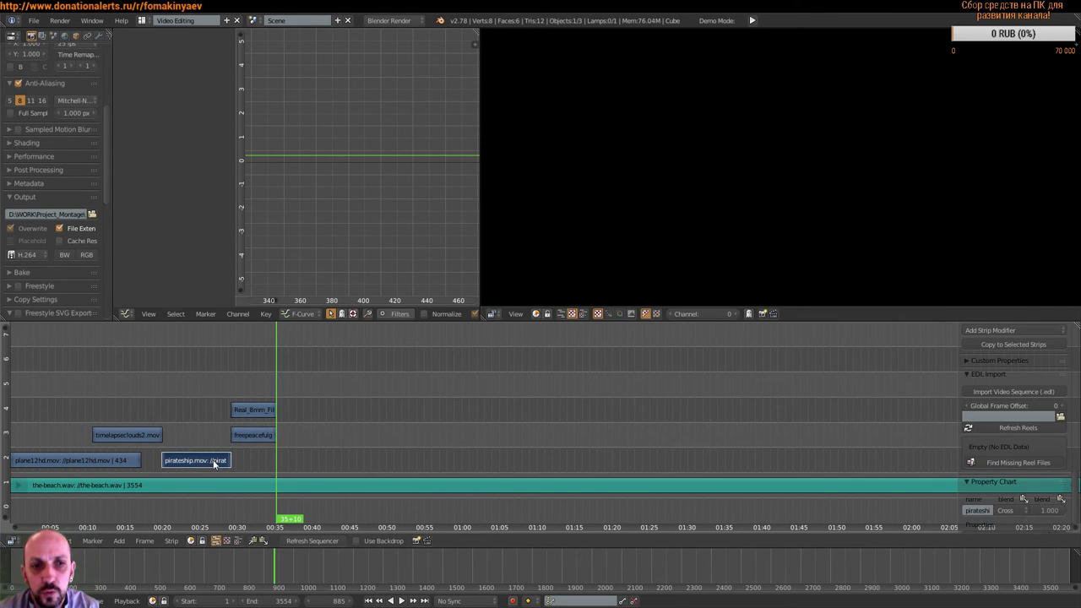
left_click(281, 483)
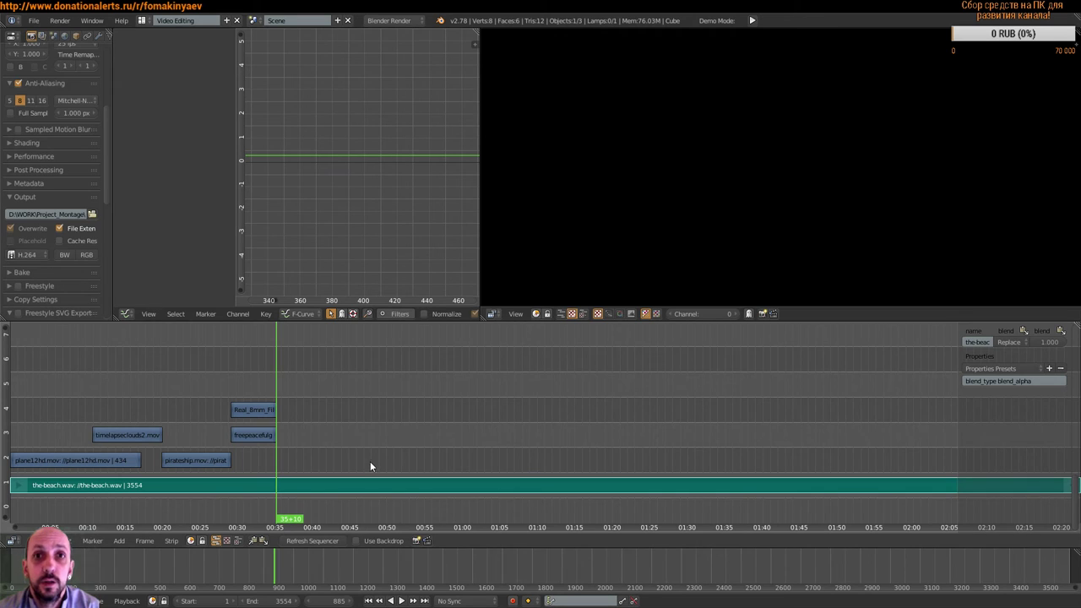
left_click(123, 543)
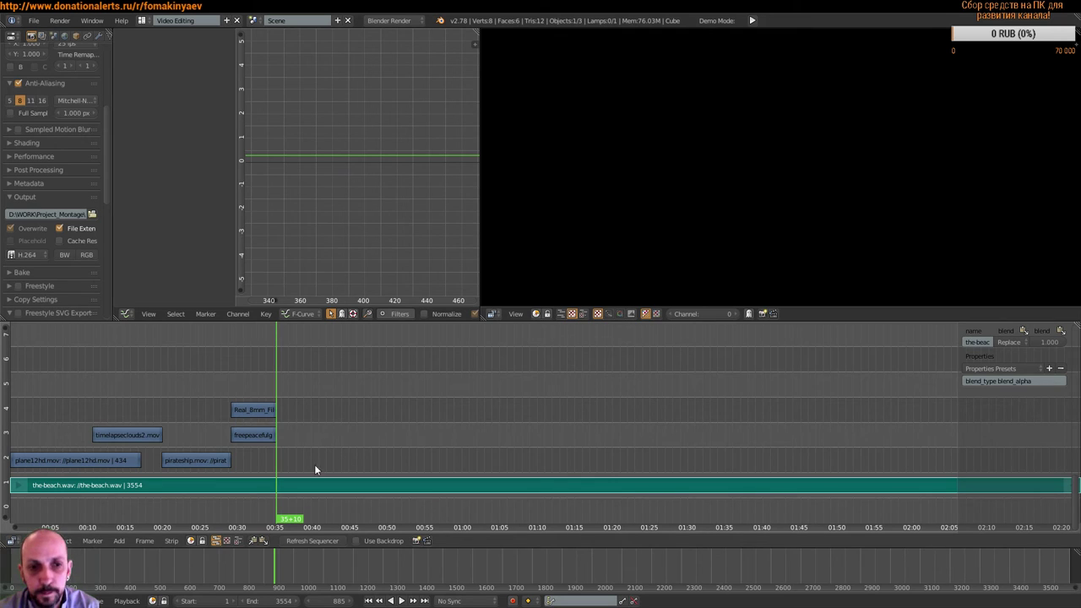
left_click(120, 541)
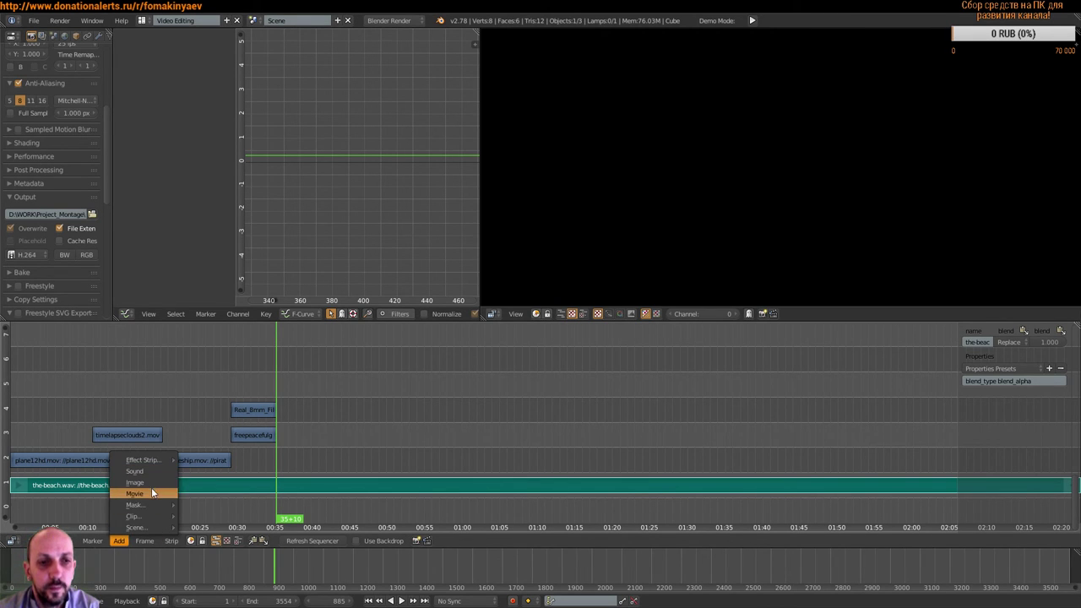
Step: Choose Add > Movie and pick freeferrarisportscars.mov from the thumbnail view
left_click(151, 493)
left_click(191, 36)
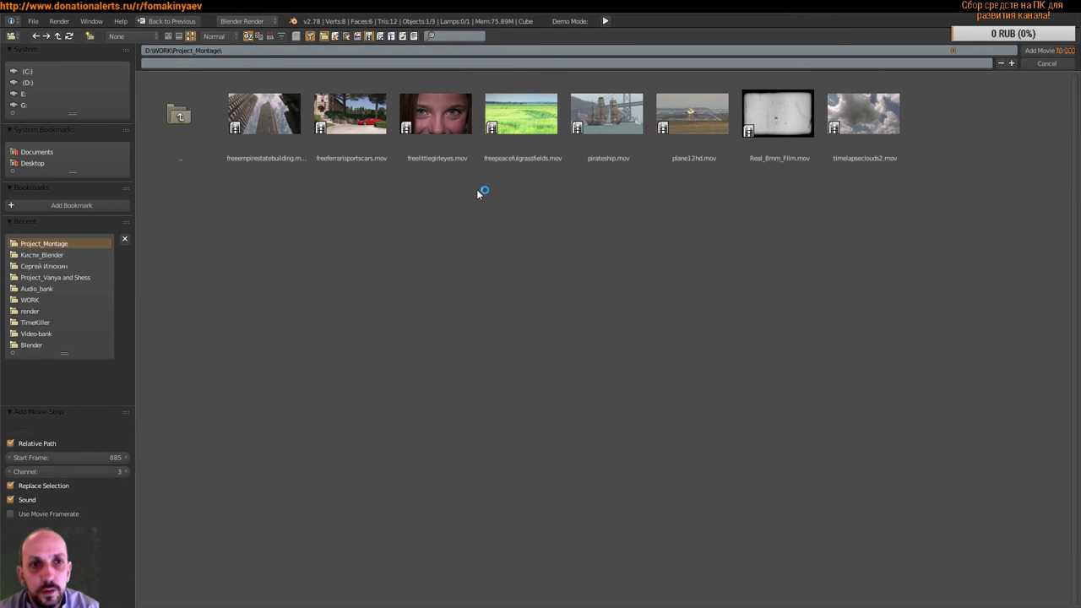
left_click(366, 118)
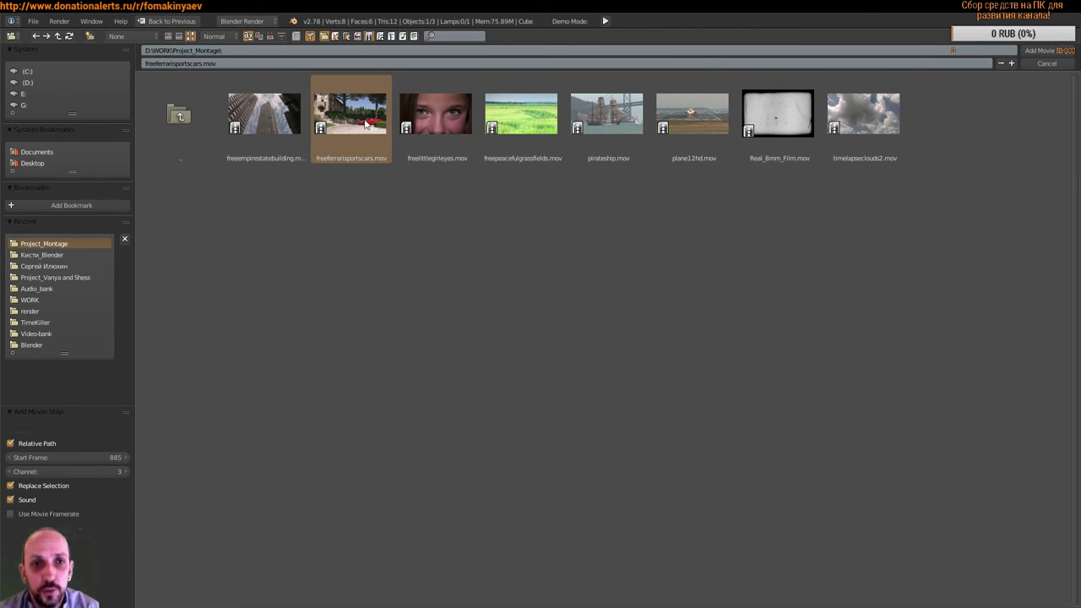
Step: Add the Ferrari movie strip and move it onto channel 2
left_click(1043, 51)
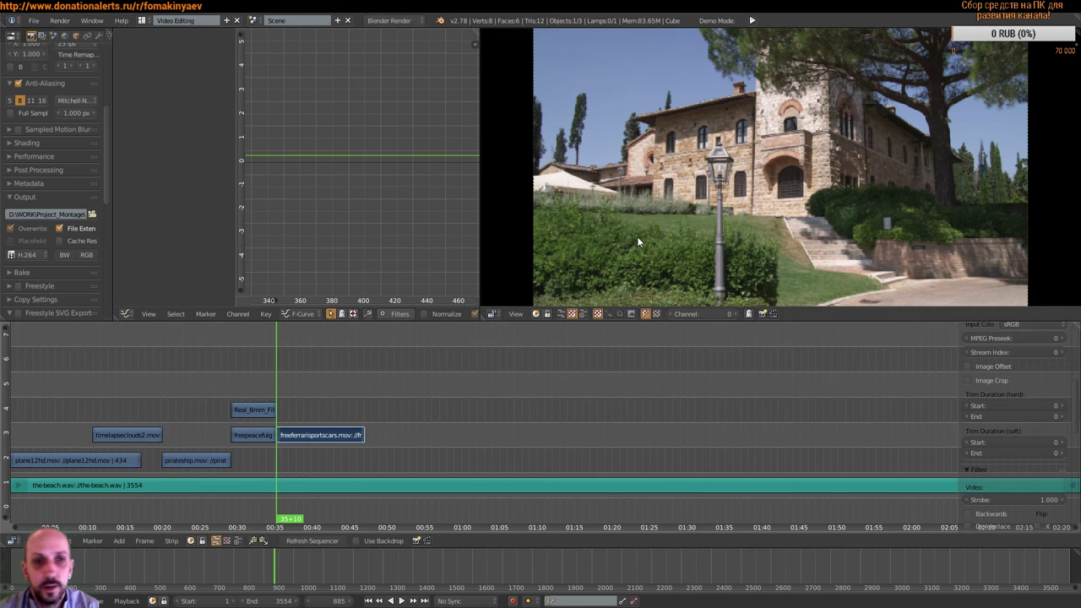
key("g")
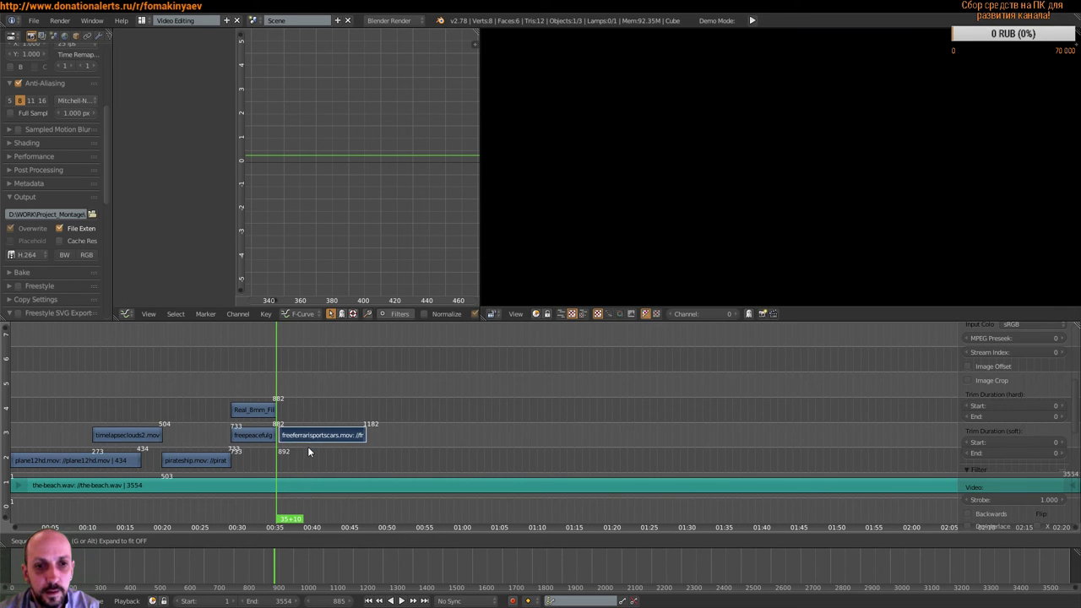
left_click(306, 456)
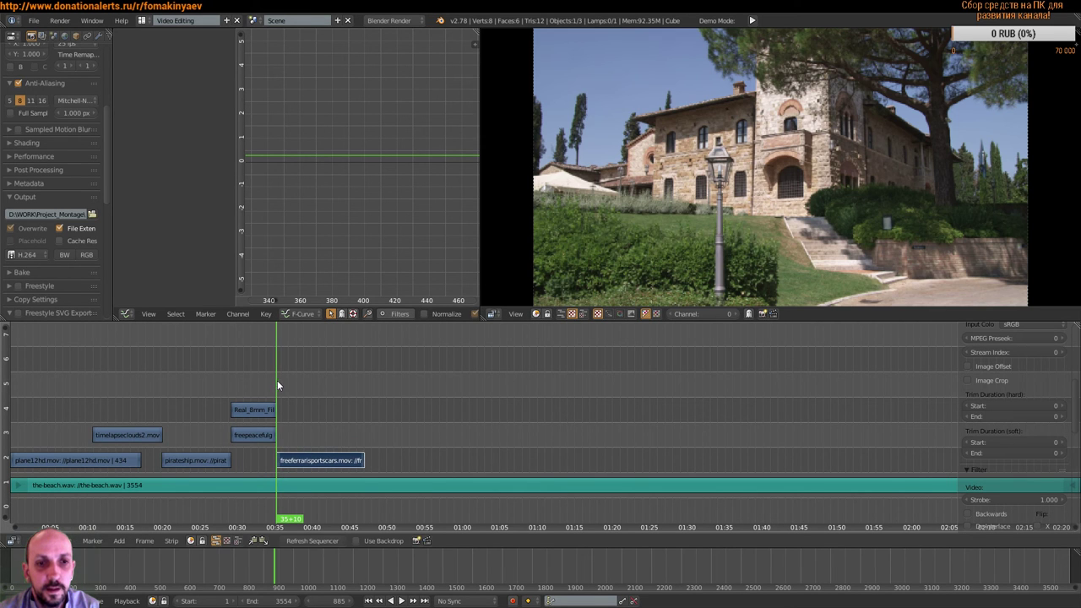
Step: Cut the Ferrari clip at frame 1111 and erase the piece after the cut
key("alt+a")
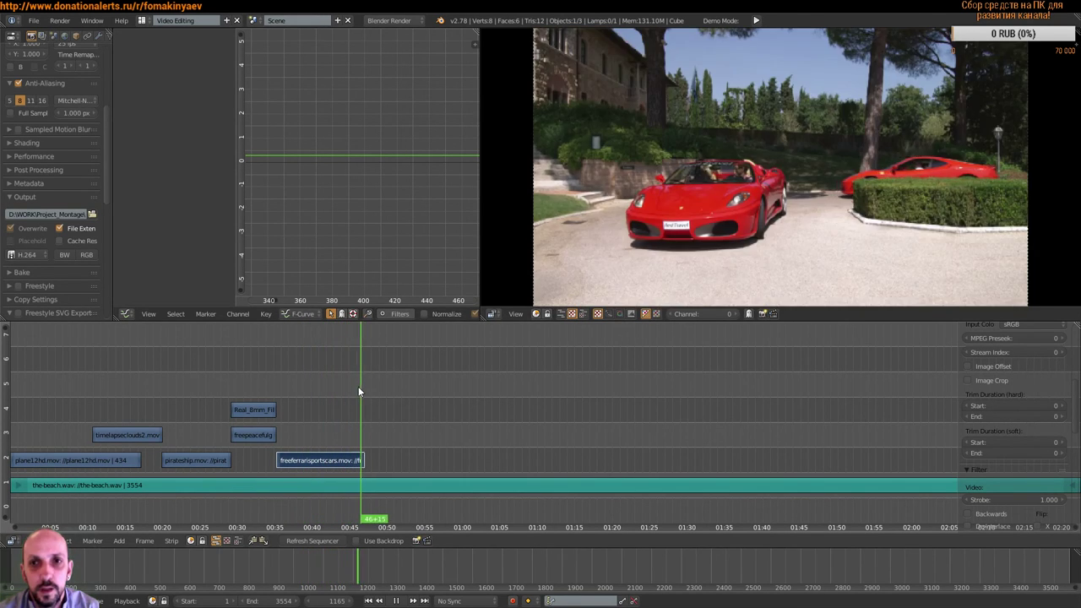
left_click_drag(358, 386, 339, 387)
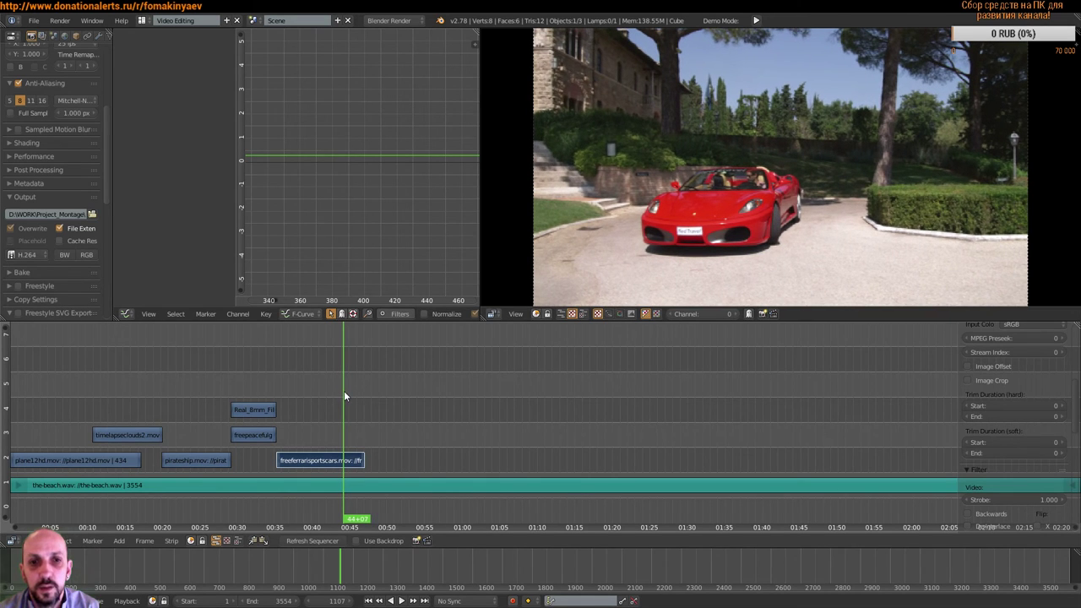
key("Right")
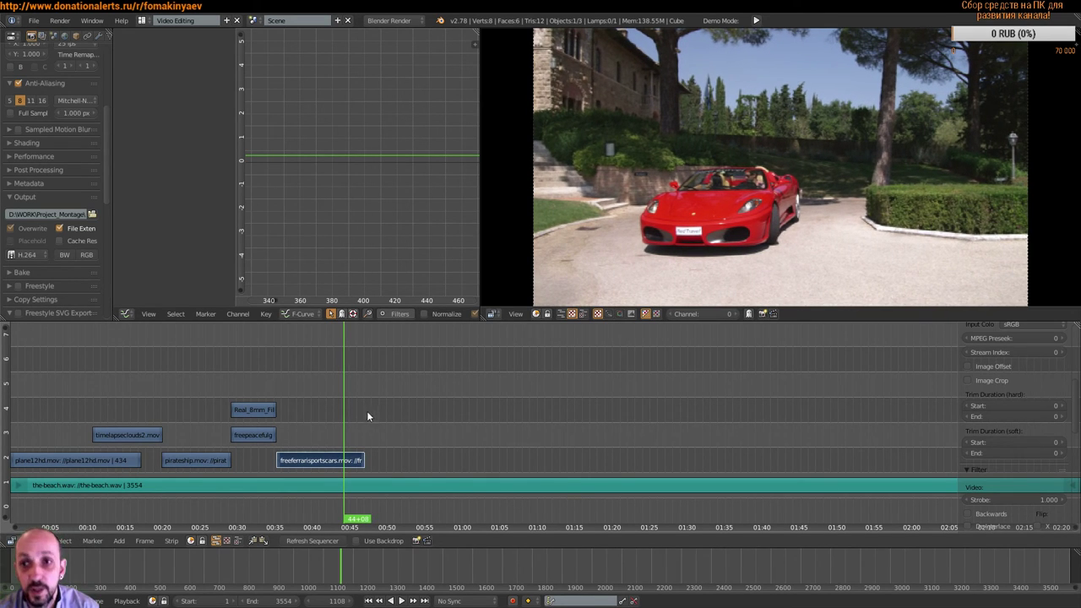
key("Right")
key("Right")
key("Right")
key("Right")
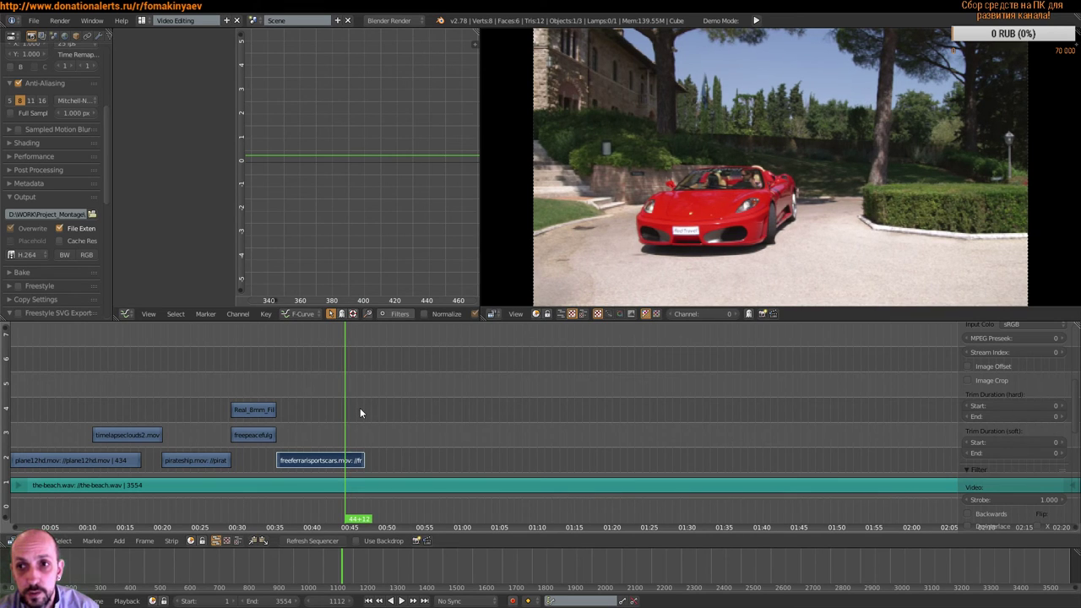
key("Left")
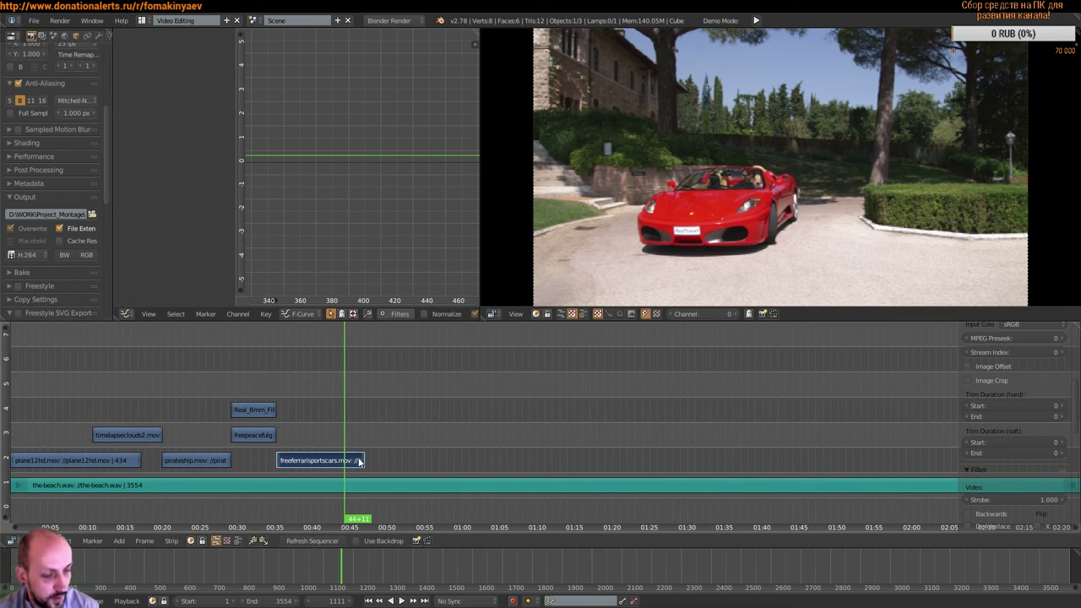
key("k")
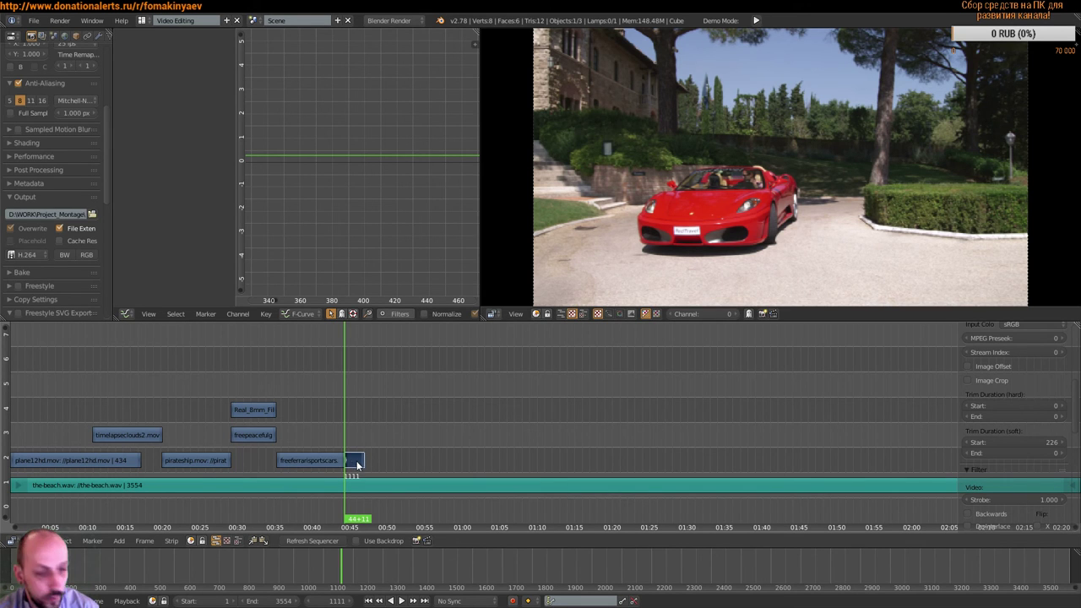
key("x")
left_click(354, 459)
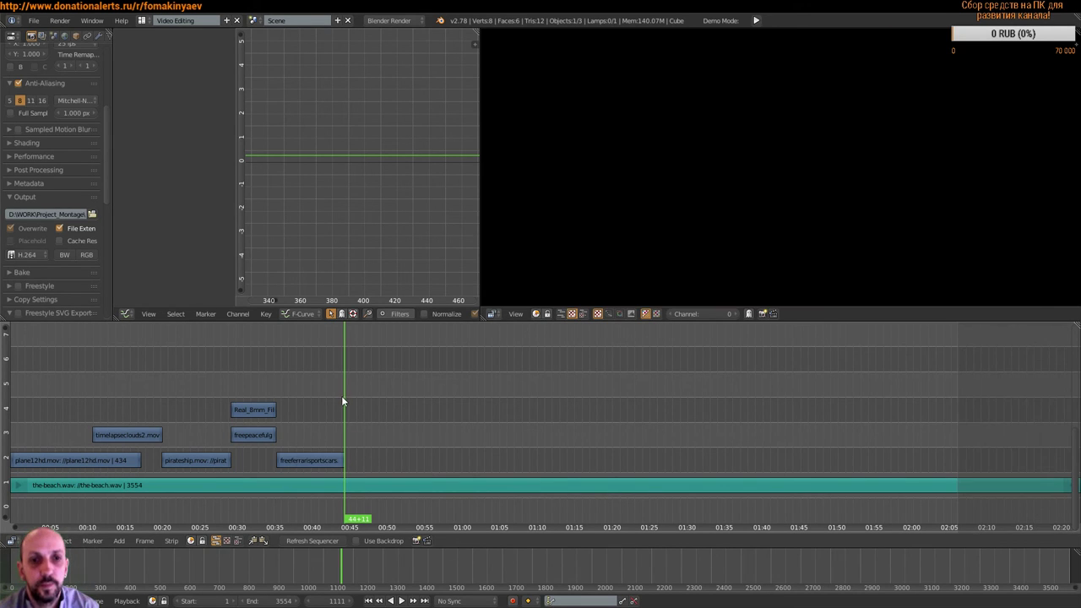
left_click_drag(313, 403, 297, 394)
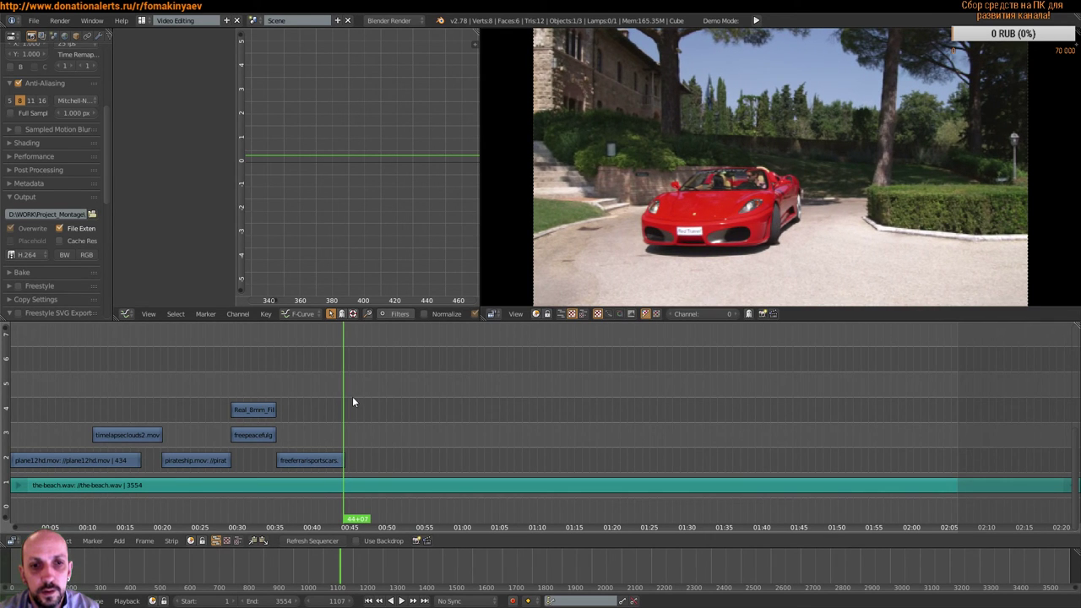
key("x")
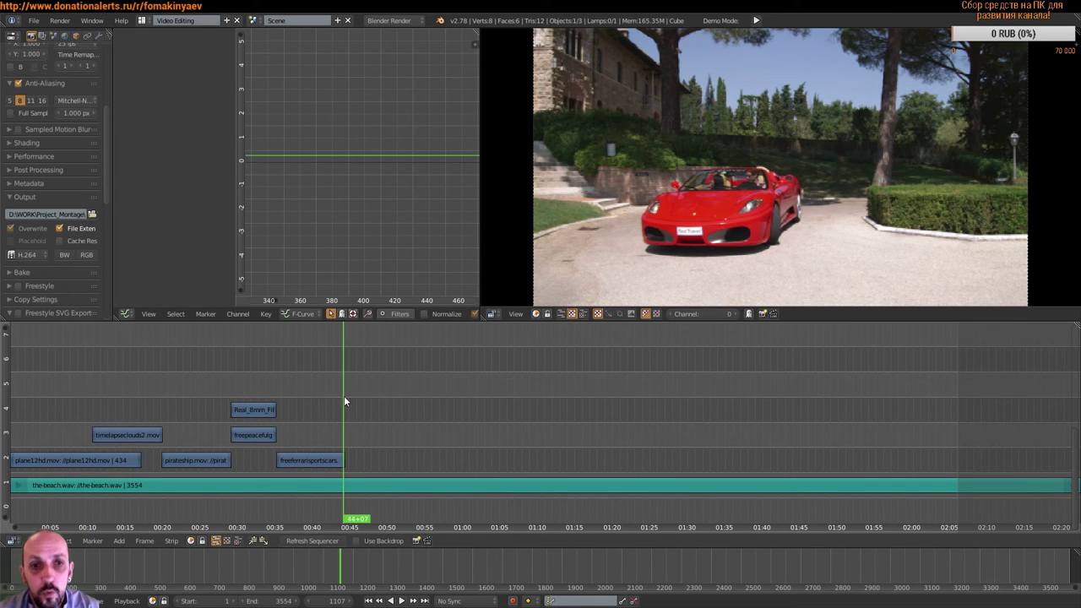
mouse_move(344, 395)
left_mouse_down()
mouse_move(313, 402)
mouse_move(321, 410)
left_mouse_up()
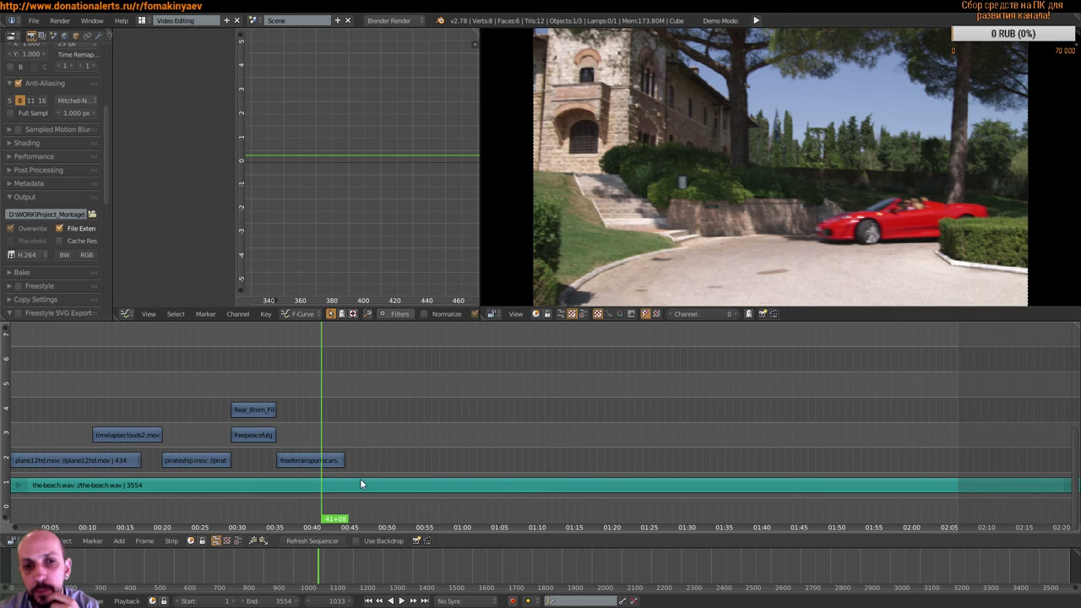
Step: Select the Ferrari clip, leave its blend at Cross, and open the Add menu
right_click(343, 464)
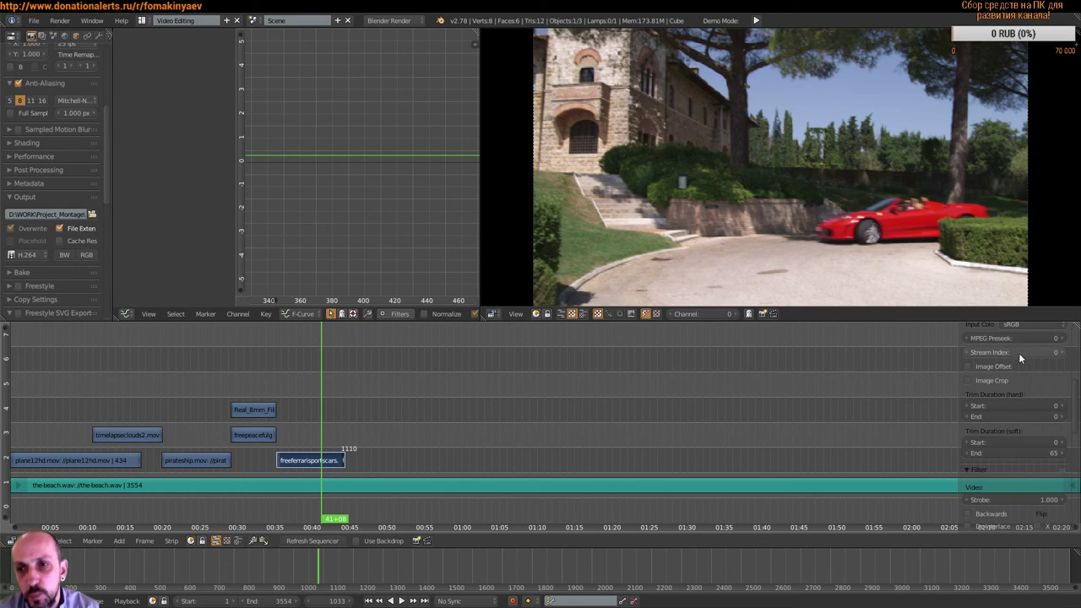
scroll(1019, 353, "up", 3)
scroll(1016, 374, "up", 3)
scroll(991, 424, "up", 1)
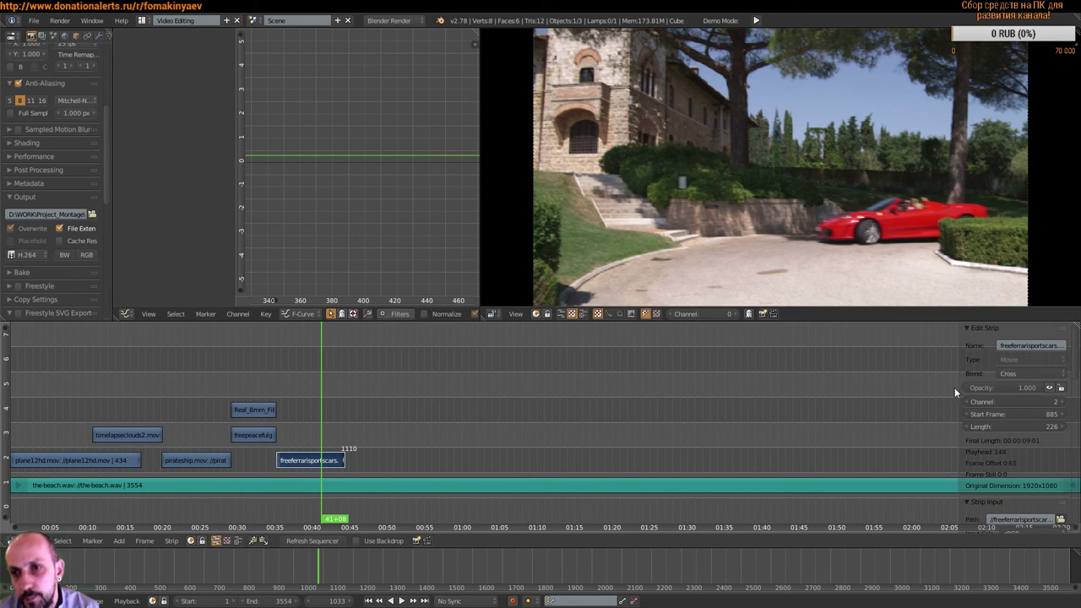
left_click(1011, 373)
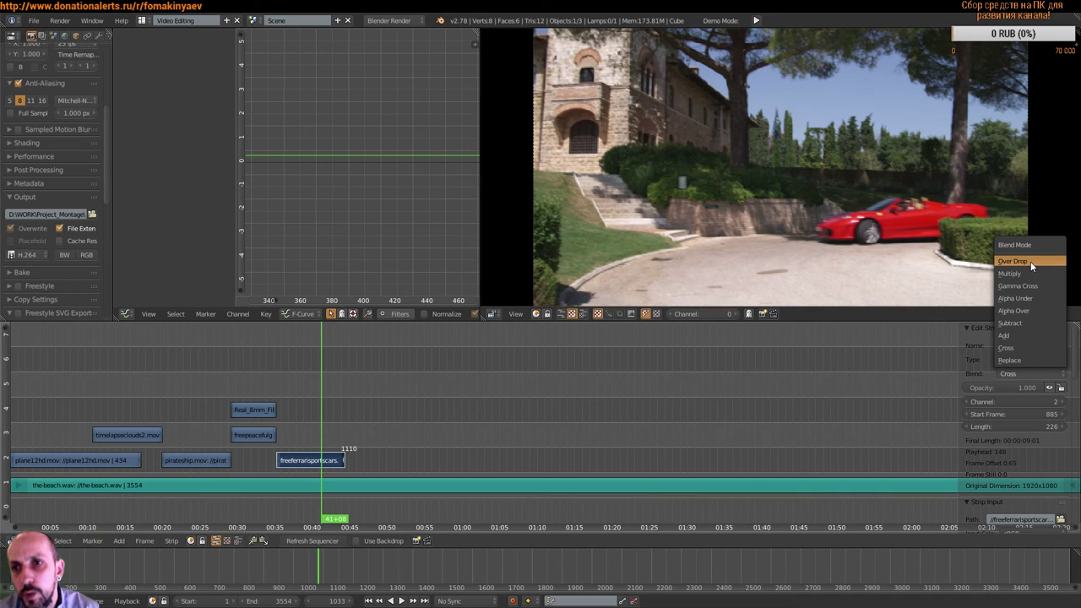
left_click(975, 332)
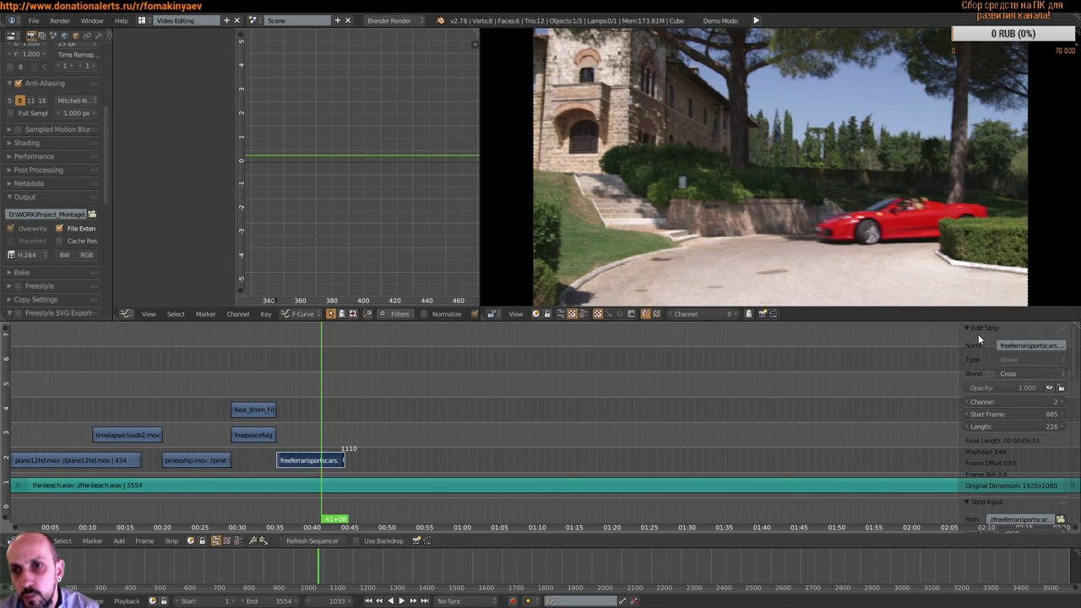
left_click(118, 542)
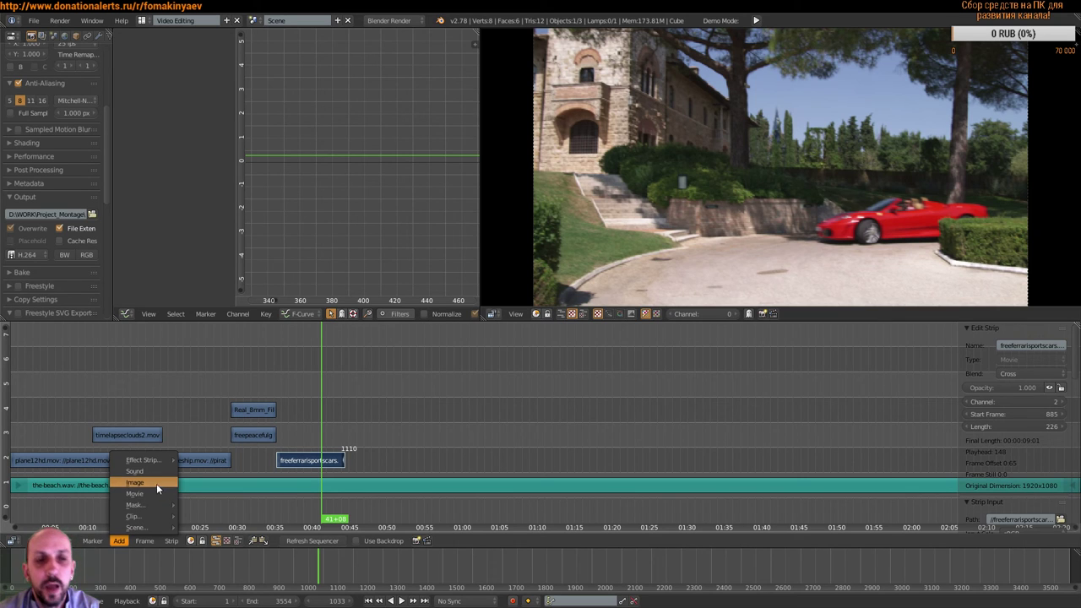
left_click(156, 497)
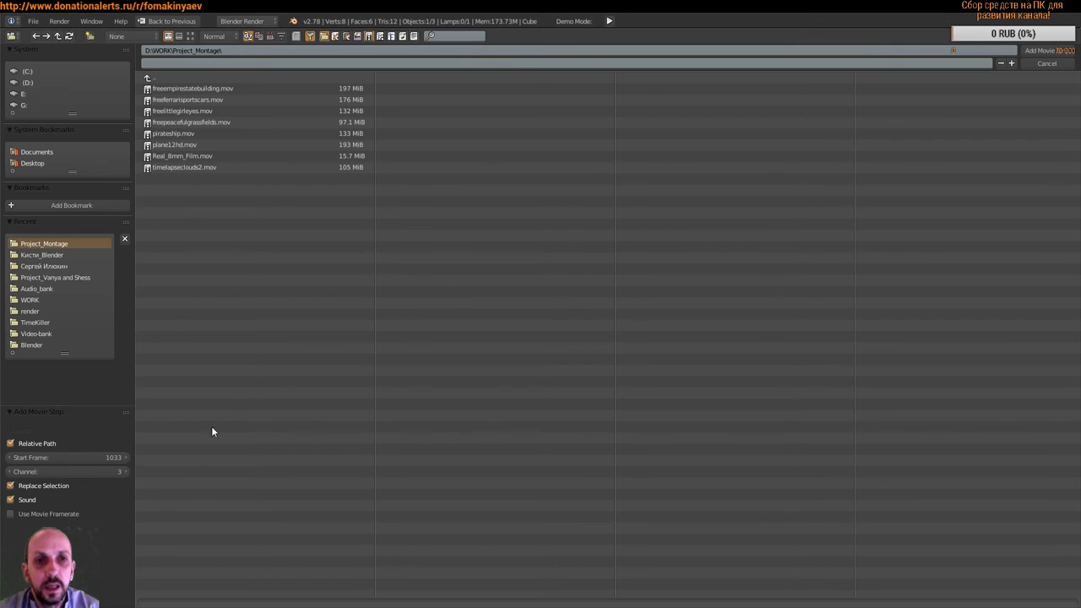
left_click(190, 35)
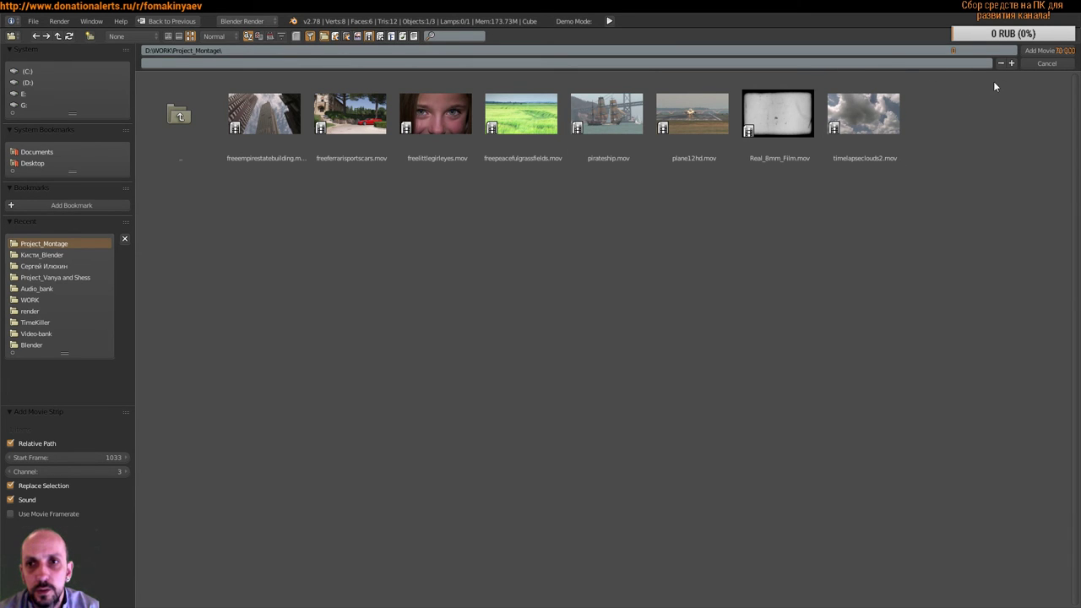
left_click(1047, 52)
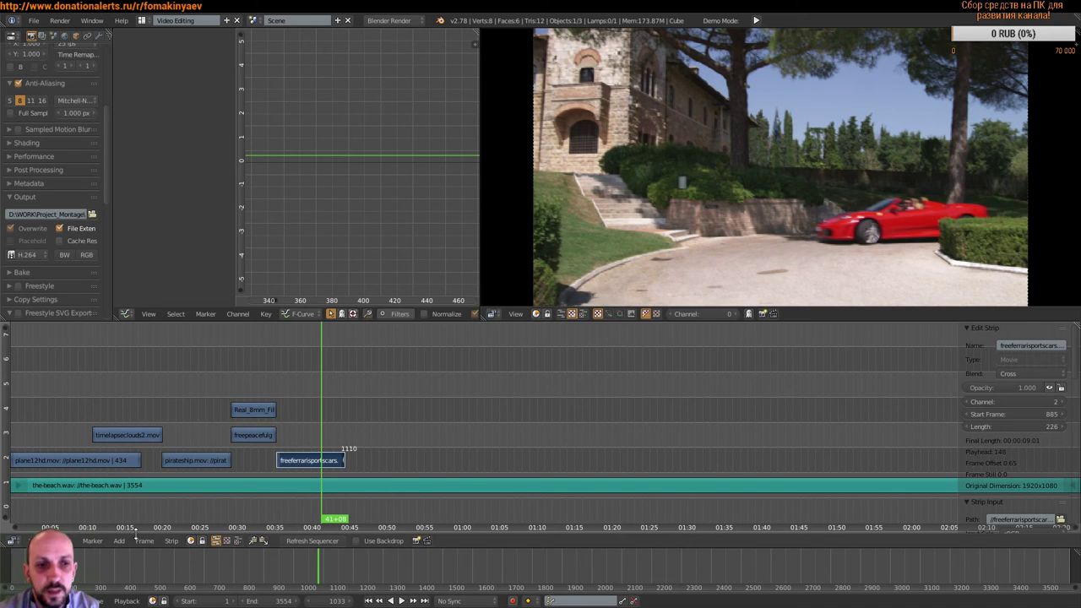
Step: Add Green-road-stamp.png as an image strip via Add > Image
left_click(117, 541)
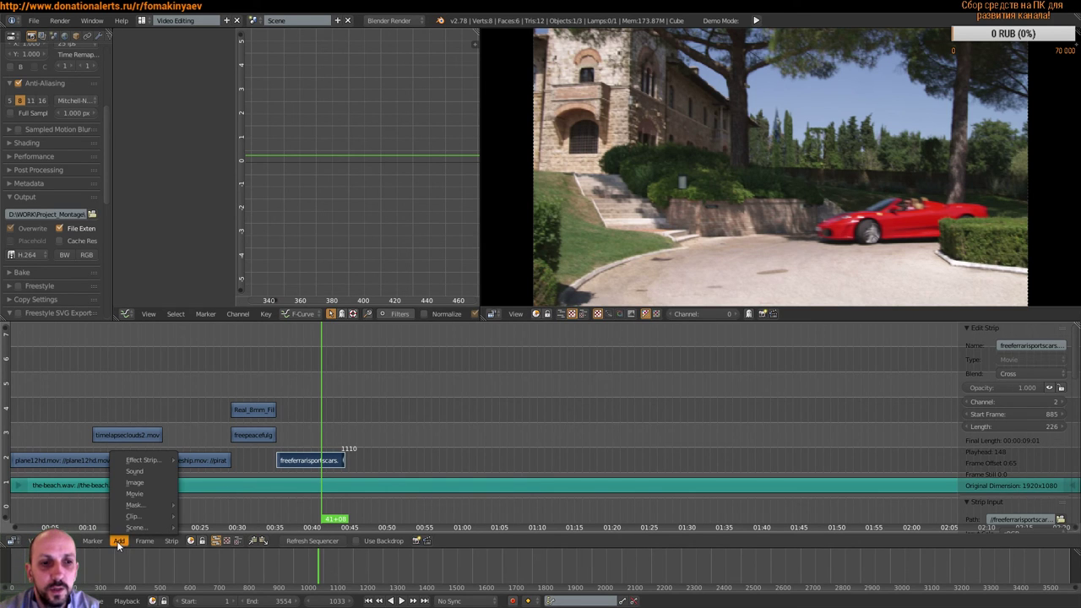
left_click(139, 482)
left_click(194, 90)
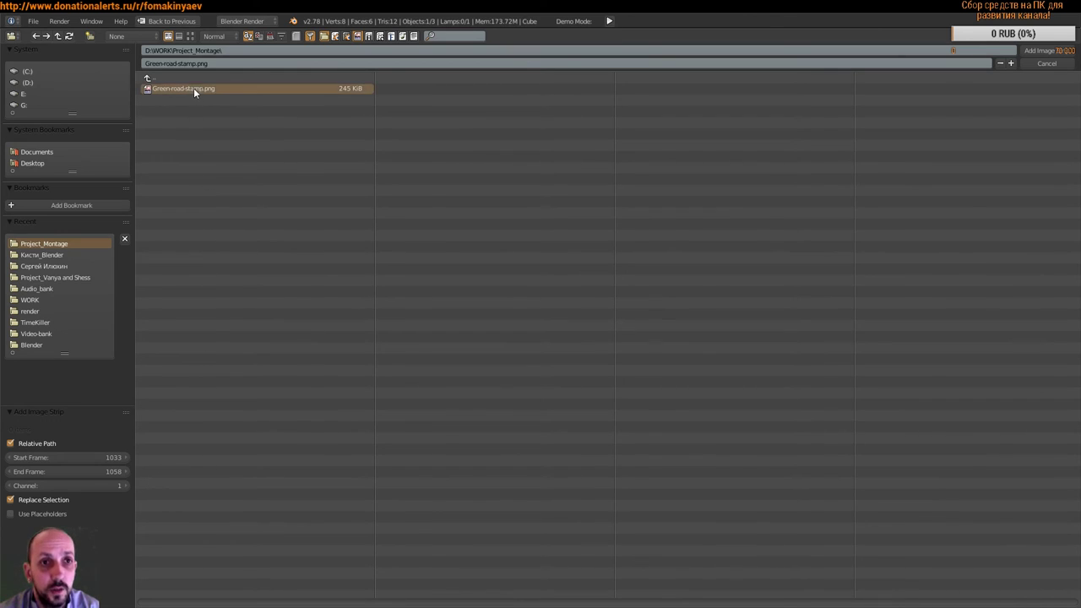
left_click(1035, 53)
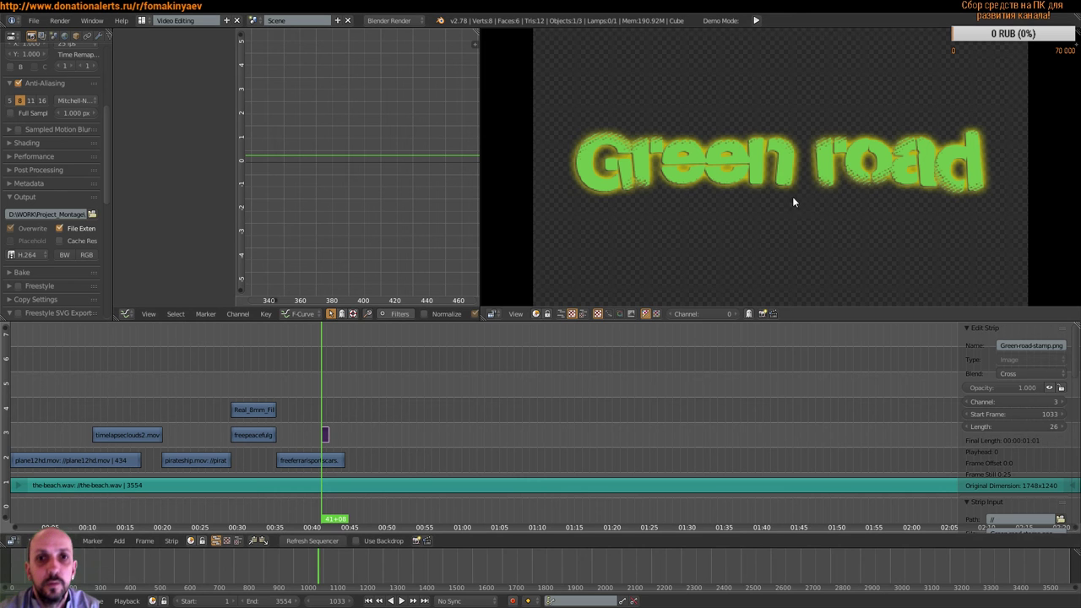
Step: Scrub the playhead from frame 1012 onto the new title to check it
scroll(712, 243, "down", 1)
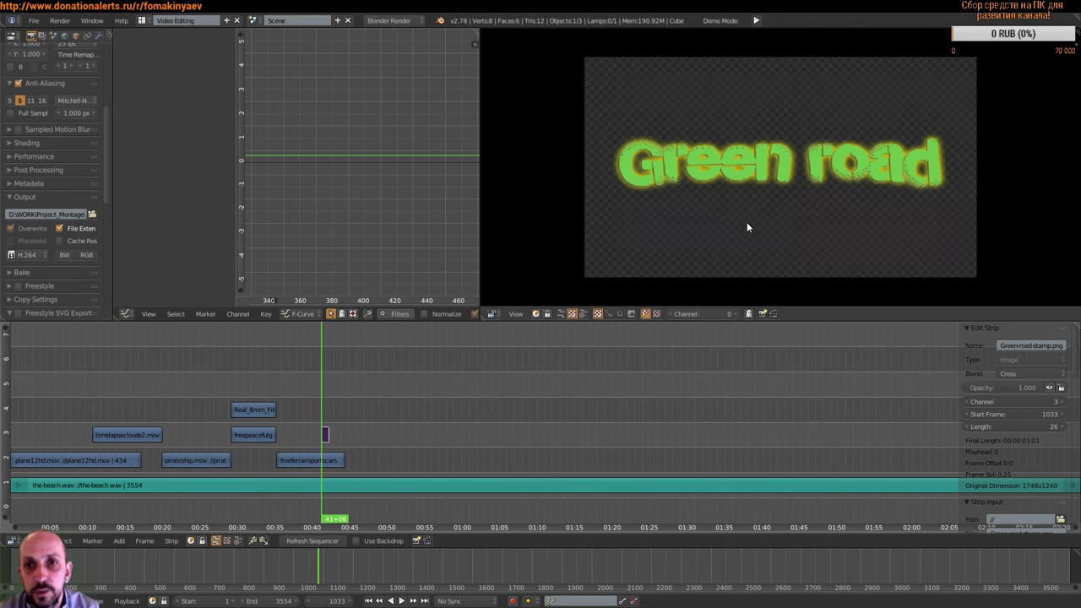
left_click_drag(322, 397, 316, 440)
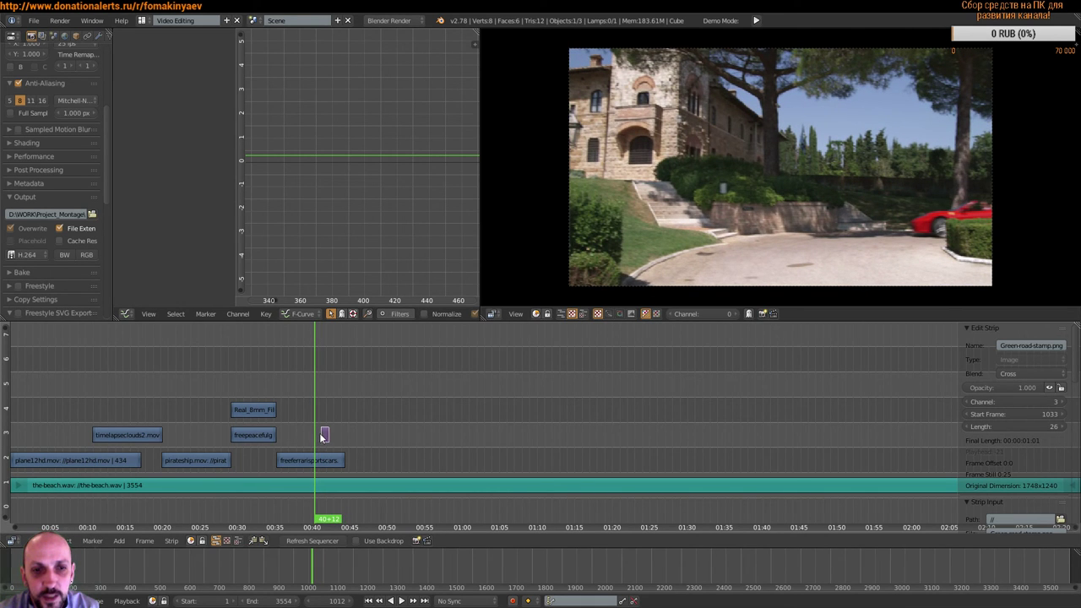
left_click_drag(325, 435, 327, 437)
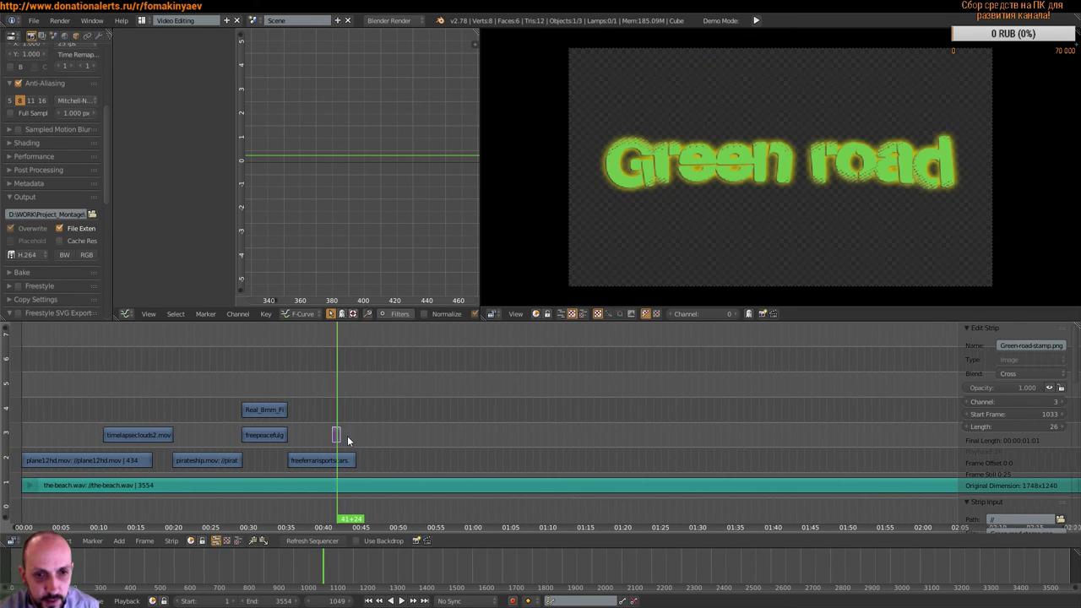
Step: Extend the Green road title strip's start edge back to frame 914
scroll(342, 453, "up", 2)
scroll(350, 445, "up", 3)
scroll(349, 454, "up", 2)
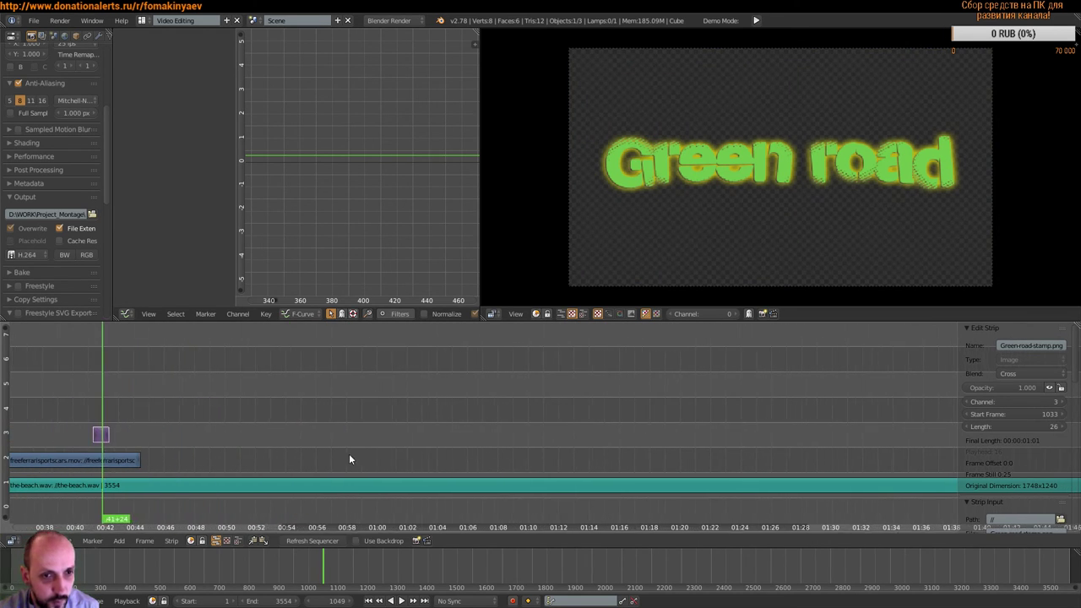
scroll(330, 433, "up", 2)
scroll(297, 415, "left", 5)
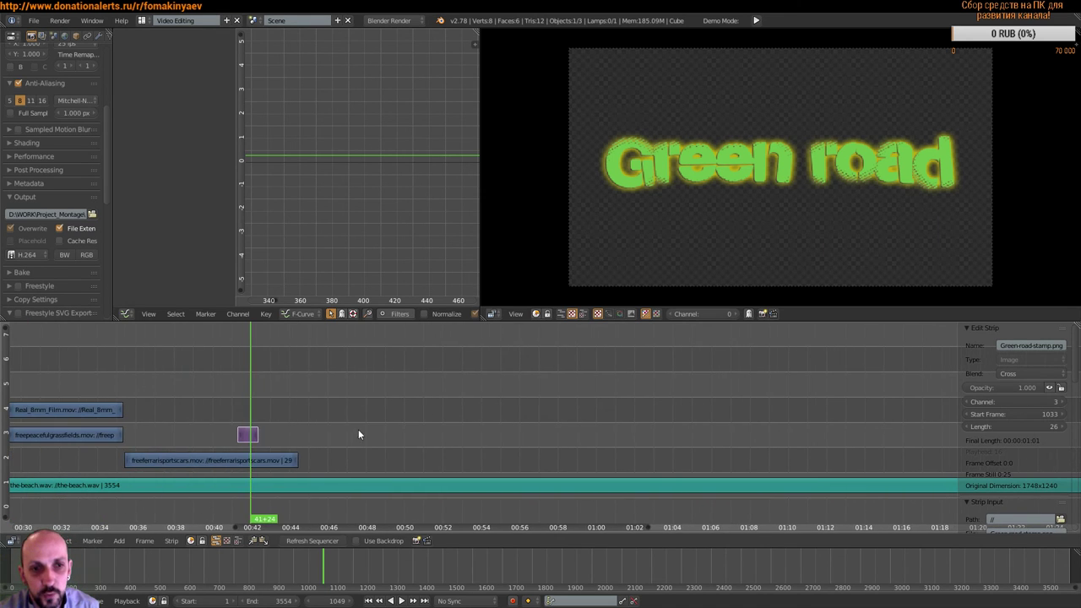
scroll(358, 430, "left", 4)
scroll(510, 415, "up", 1)
scroll(457, 425, "left", 4)
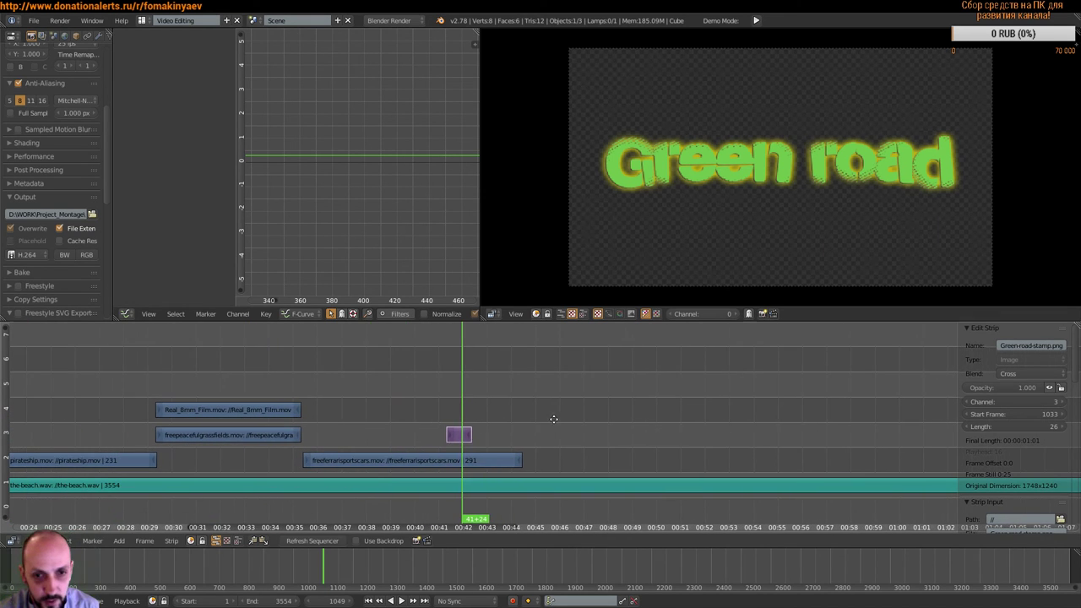
right_click(447, 436)
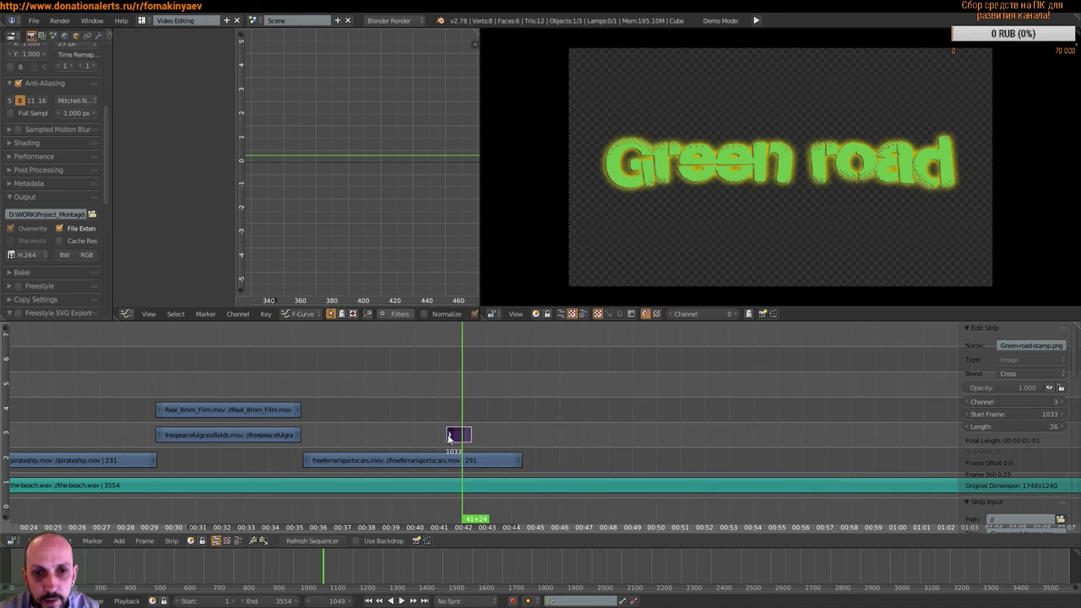
key("g")
left_click_drag(425, 438, 359, 434)
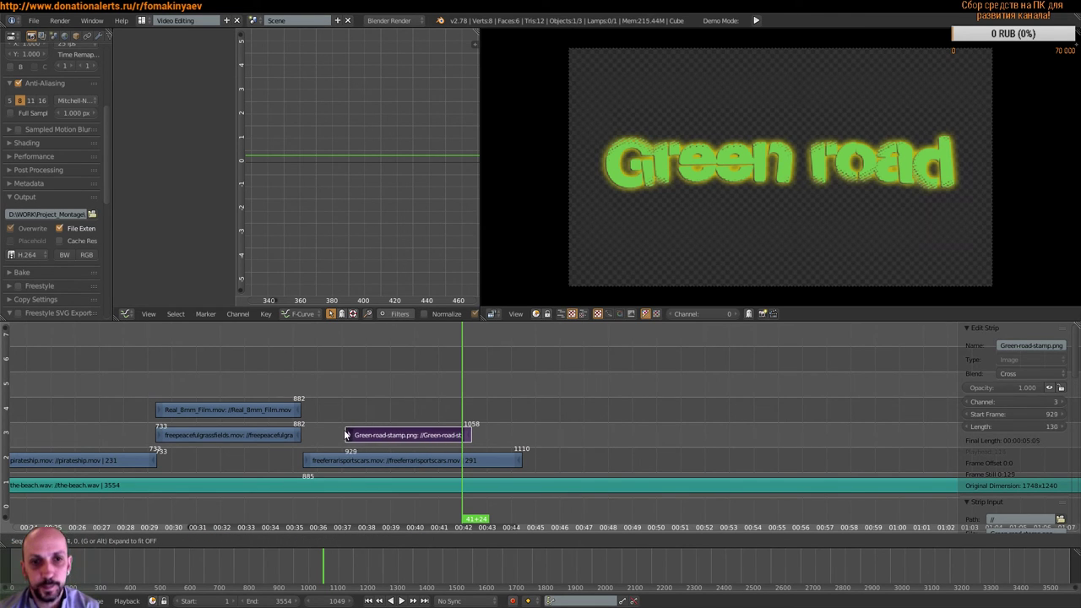
left_click_drag(358, 434, 333, 435)
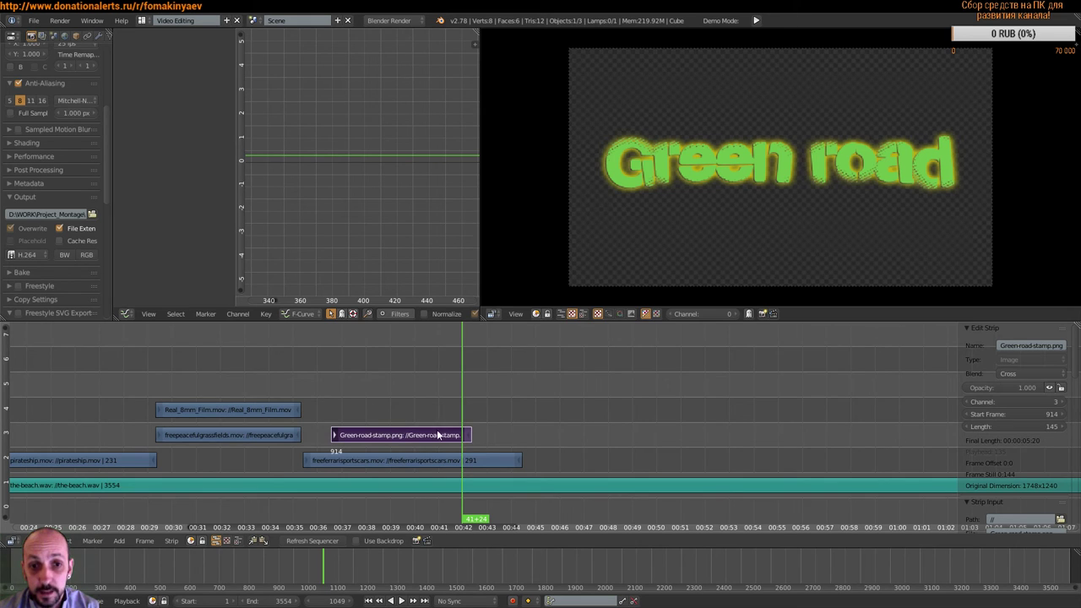
Step: With the playhead at frame 1003, set the title strip's Length to 191 frames and start moving it
left_click_drag(448, 414, 416, 422)
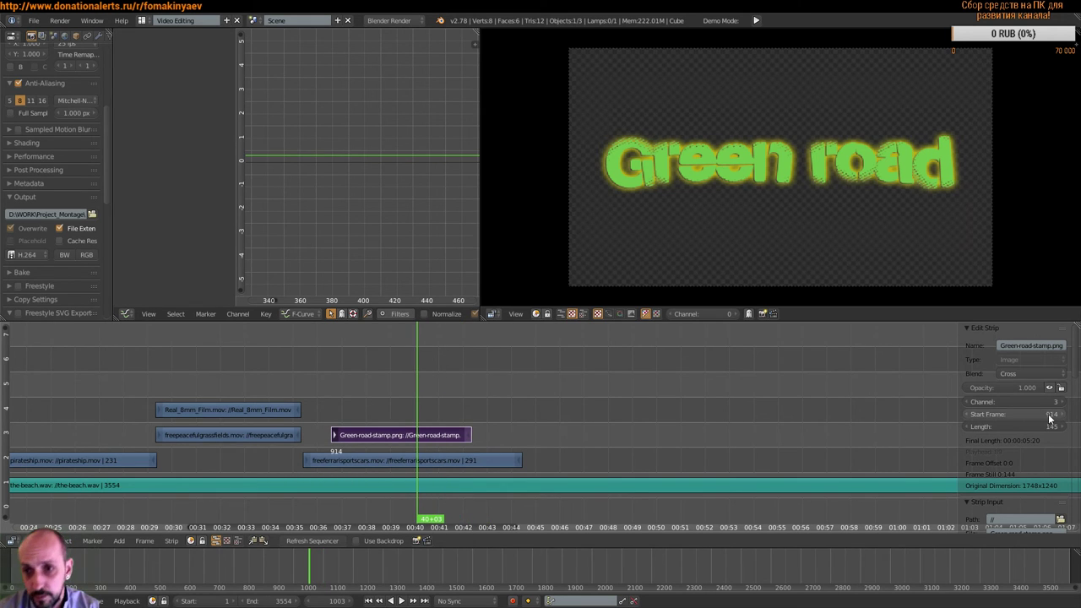
left_click(991, 426)
type("189")
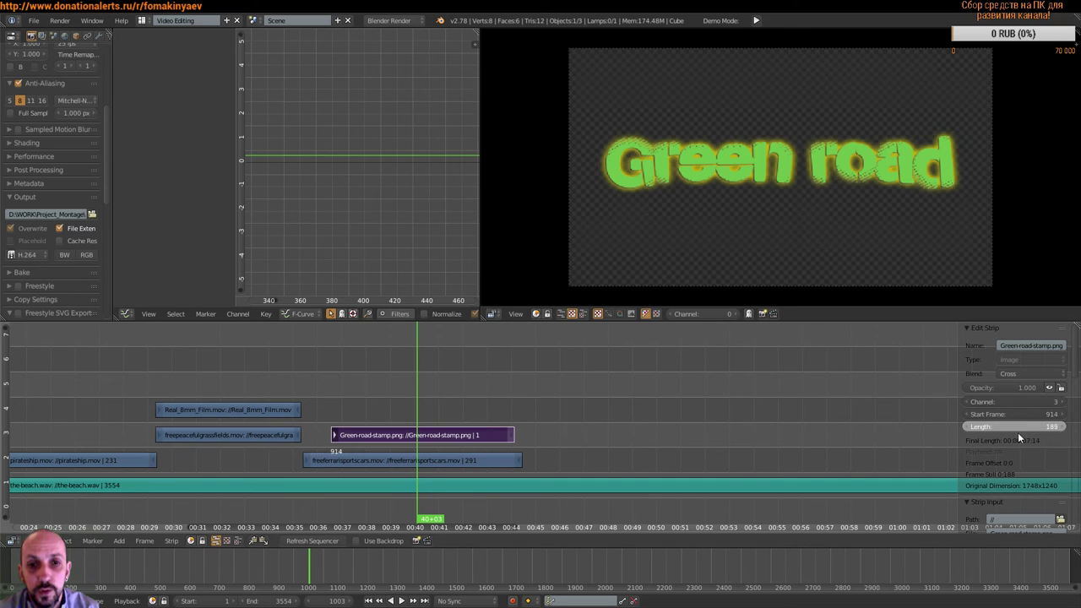
left_click_drag(1015, 432, 1019, 433)
key("g")
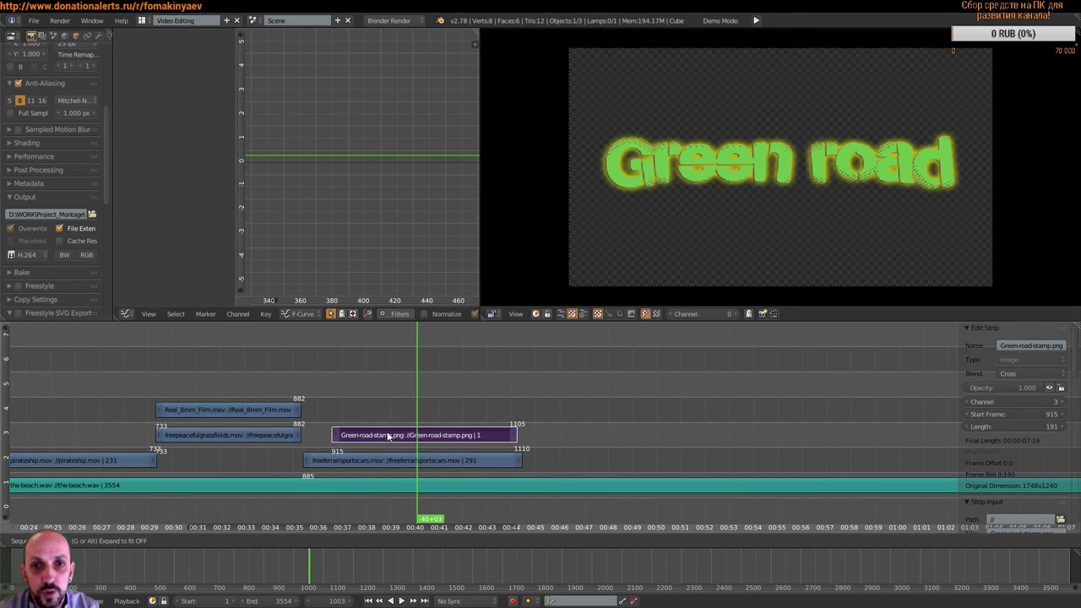
Step: Drop the title strip earlier, preview the cut, then move the strip to frame 1134
left_click(457, 437)
left_click_drag(417, 409, 347, 411)
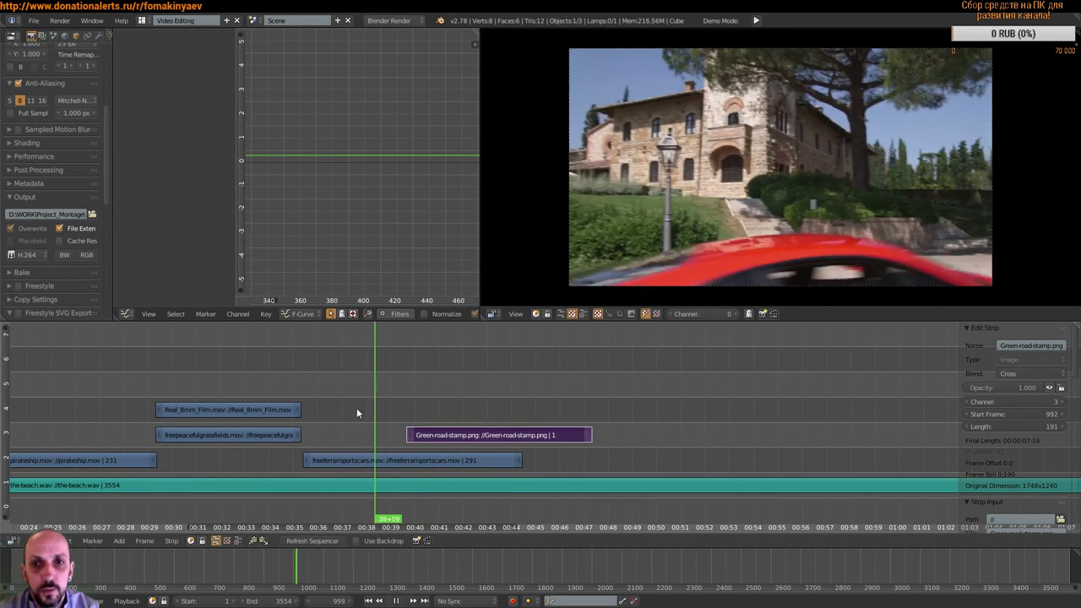
key("alt+a")
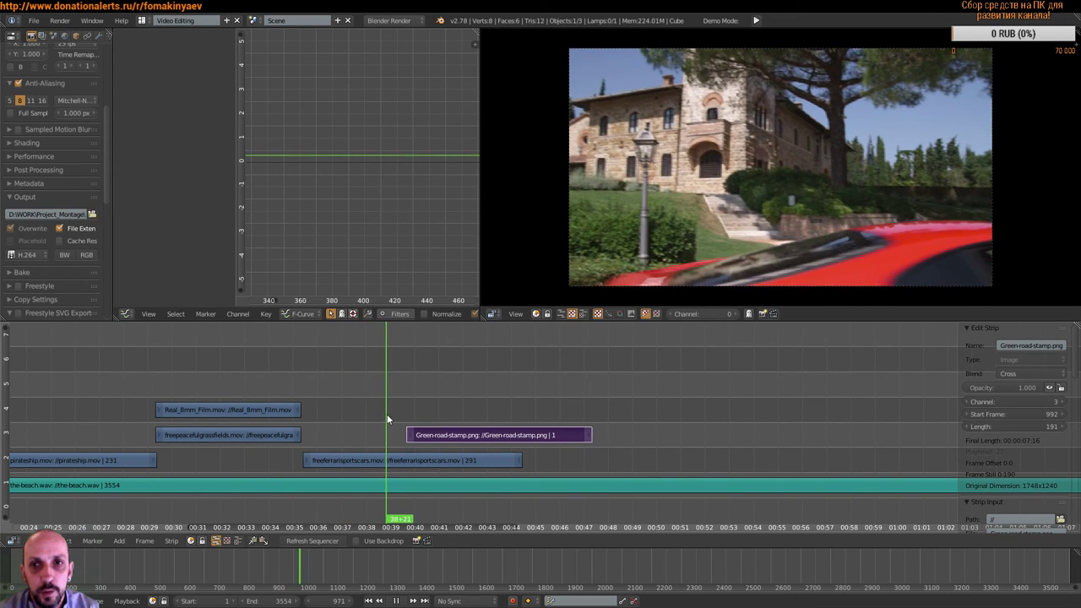
key("alt+a")
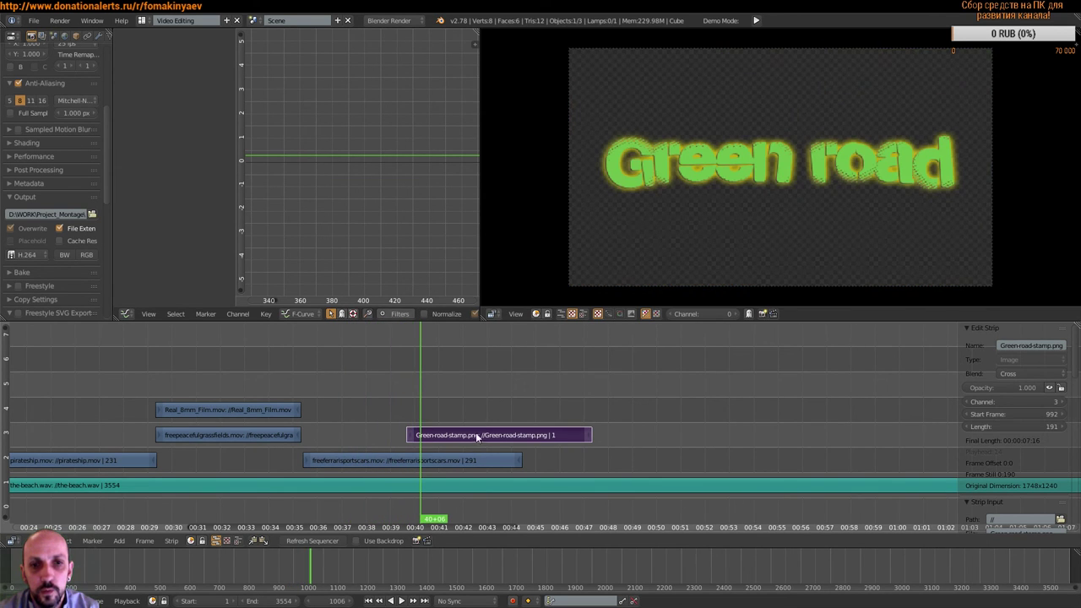
key("g")
left_click(614, 435)
Step: Find the Ferrari's entrance and set the title strip's start frame to 1048
key("alt+a")
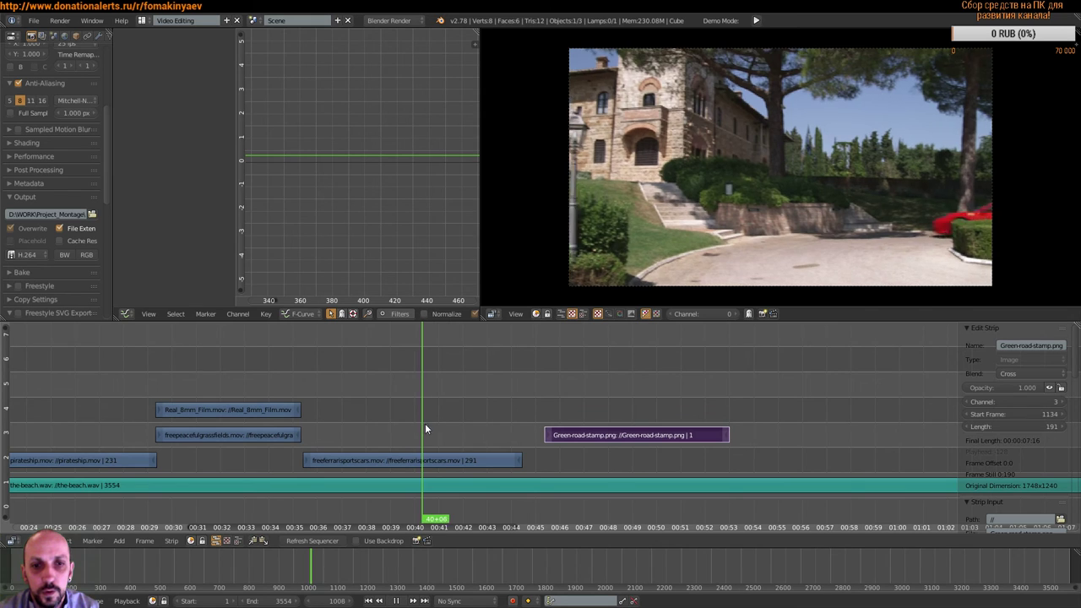
left_click_drag(465, 422, 463, 422)
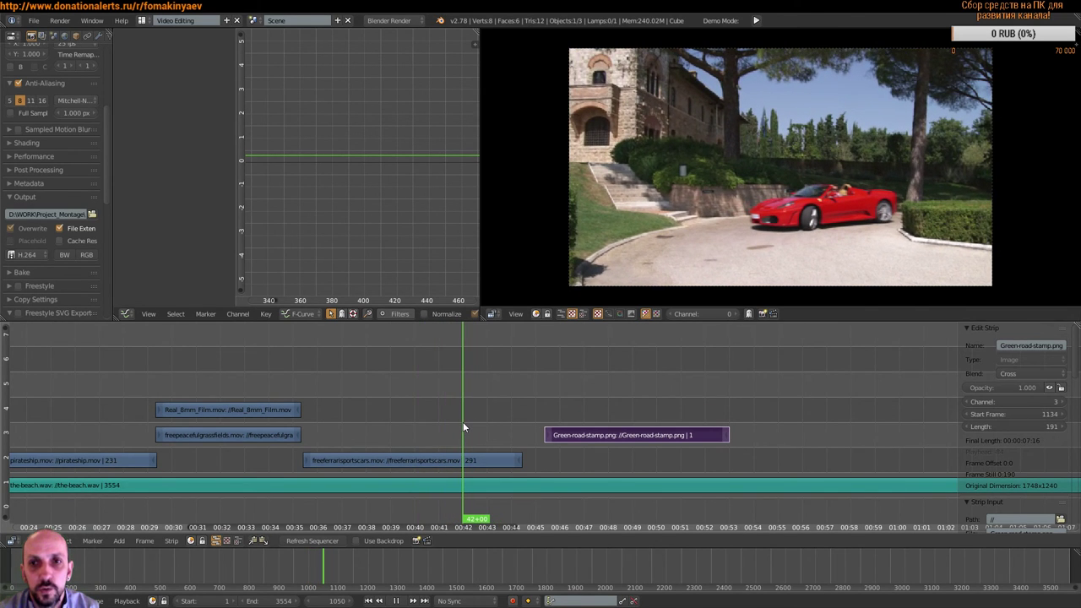
key("alt+a")
key("g")
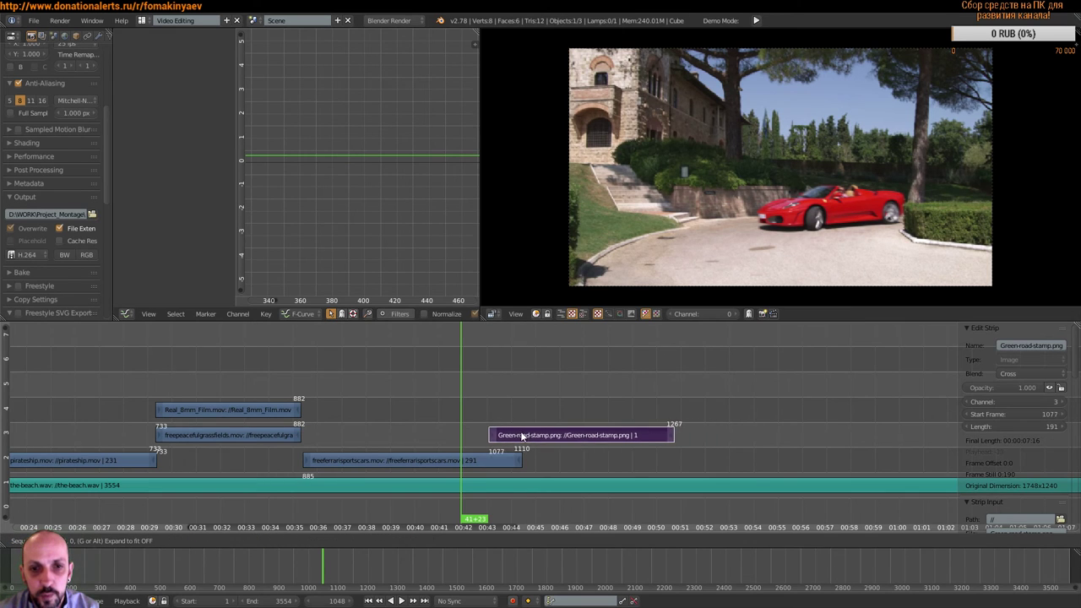
left_click(498, 436)
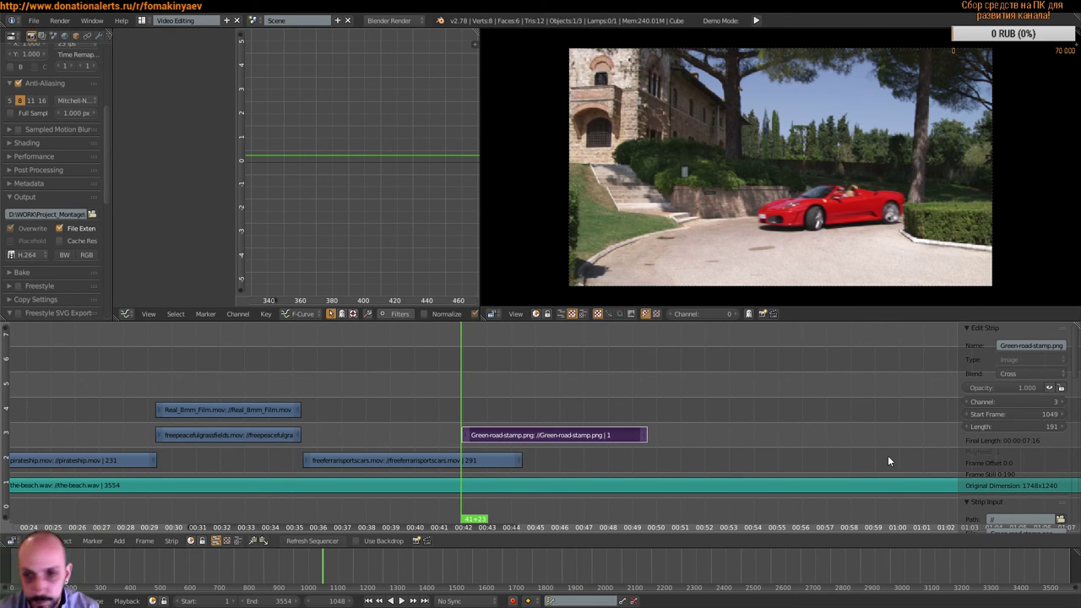
left_click(965, 414)
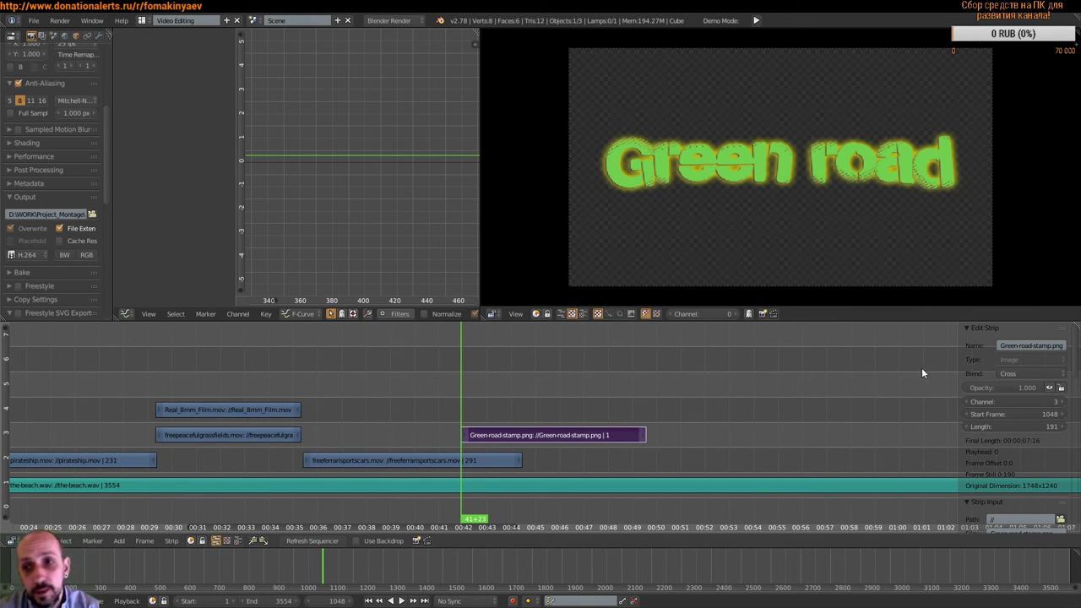
Step: Set the Green-road-stamp strip's Blend to Over Drop and scrub to just before the title appears
left_click(1012, 377)
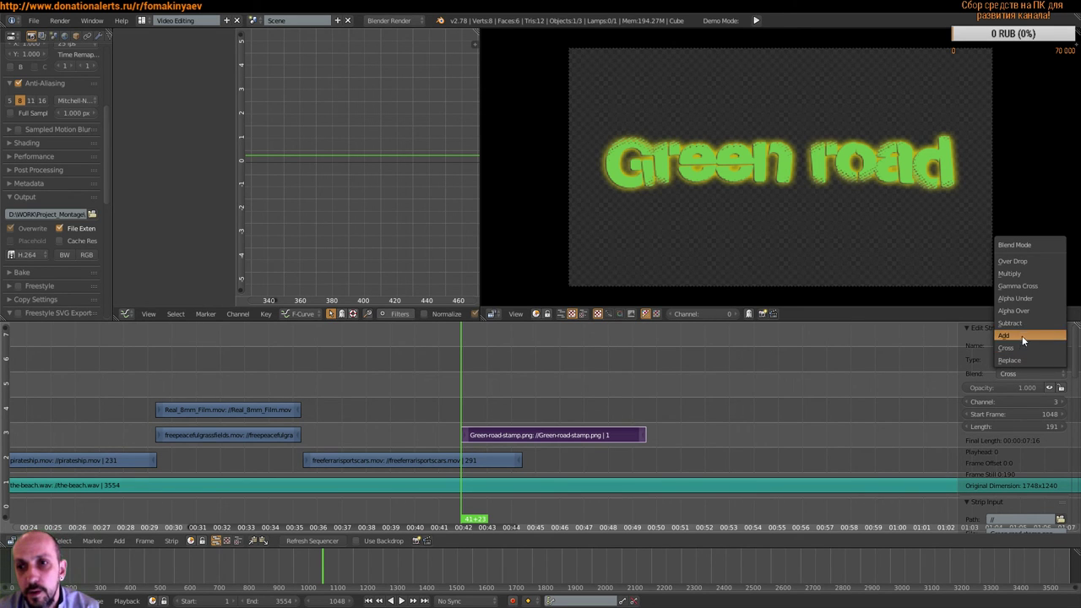
left_click(1024, 312)
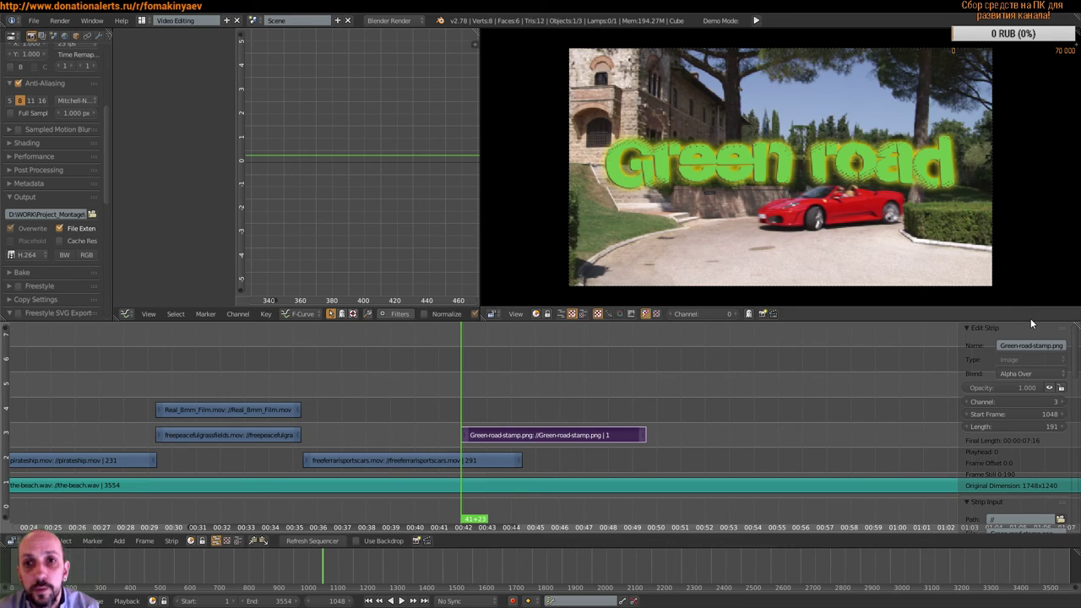
left_click(1016, 373)
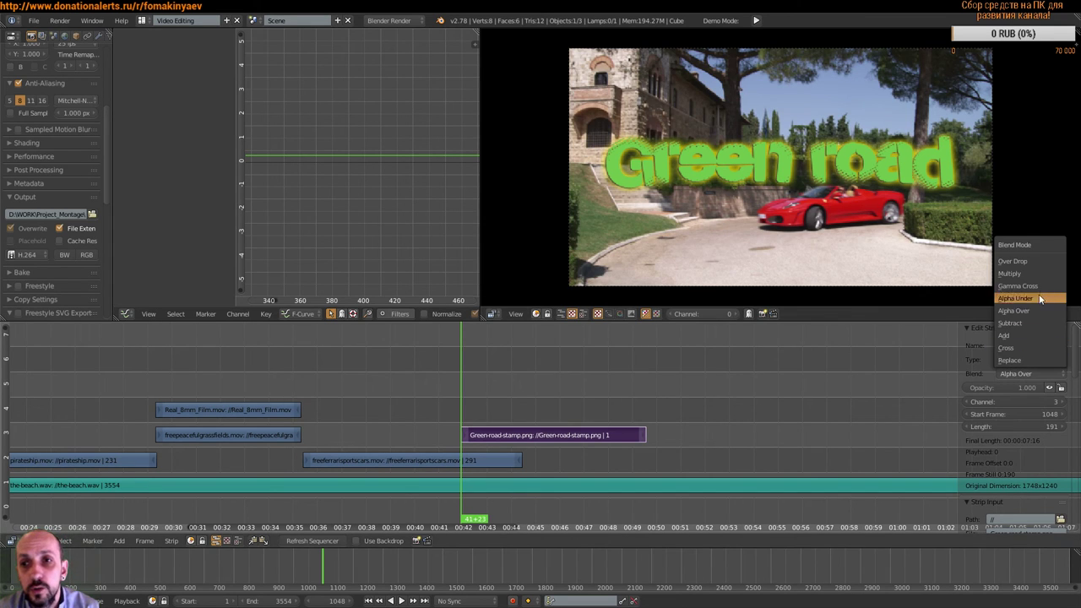
left_click(1040, 262)
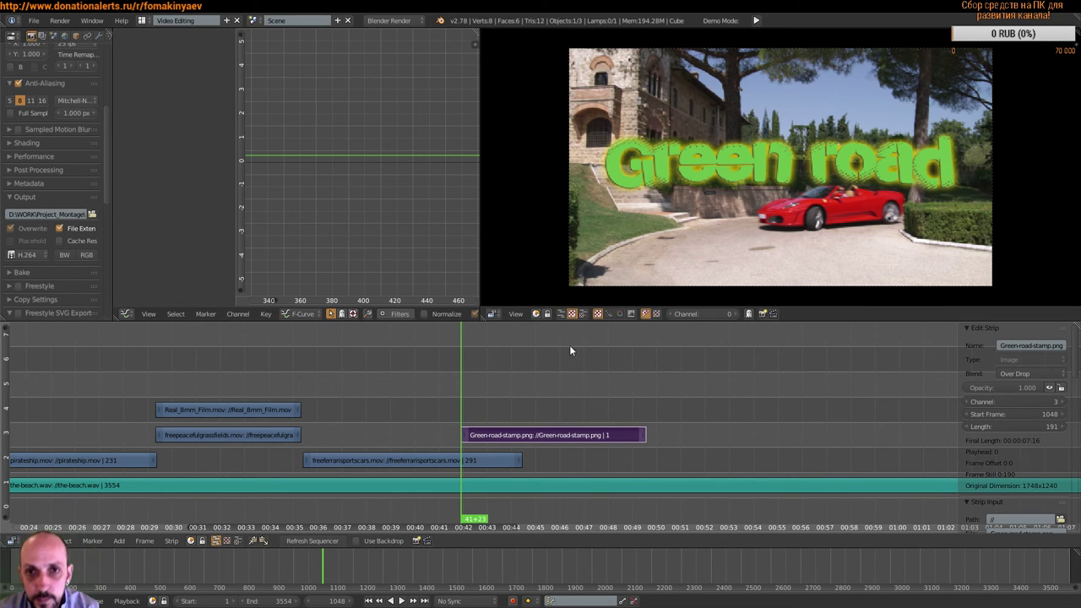
mouse_move(456, 393)
left_mouse_down()
mouse_move(516, 395)
mouse_move(427, 404)
mouse_move(465, 405)
left_mouse_up()
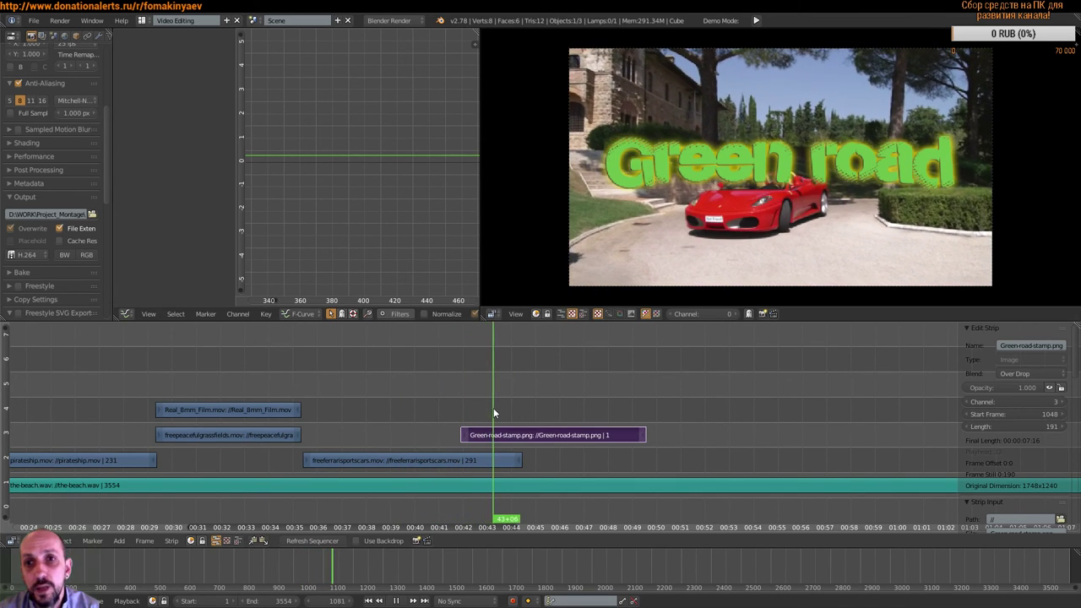
Step: Play and step through the title section, stopping on frame 1110 where the Ferrari clip ends
mouse_move(465, 404)
left_mouse_down()
mouse_move(493, 402)
mouse_move(473, 401)
left_mouse_up()
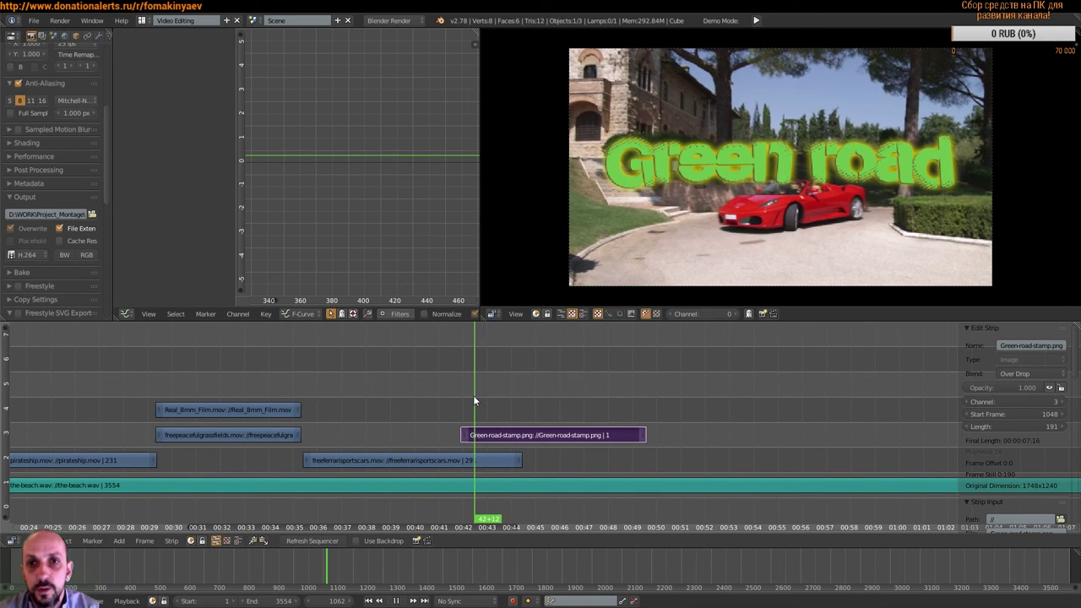
key("alt+a")
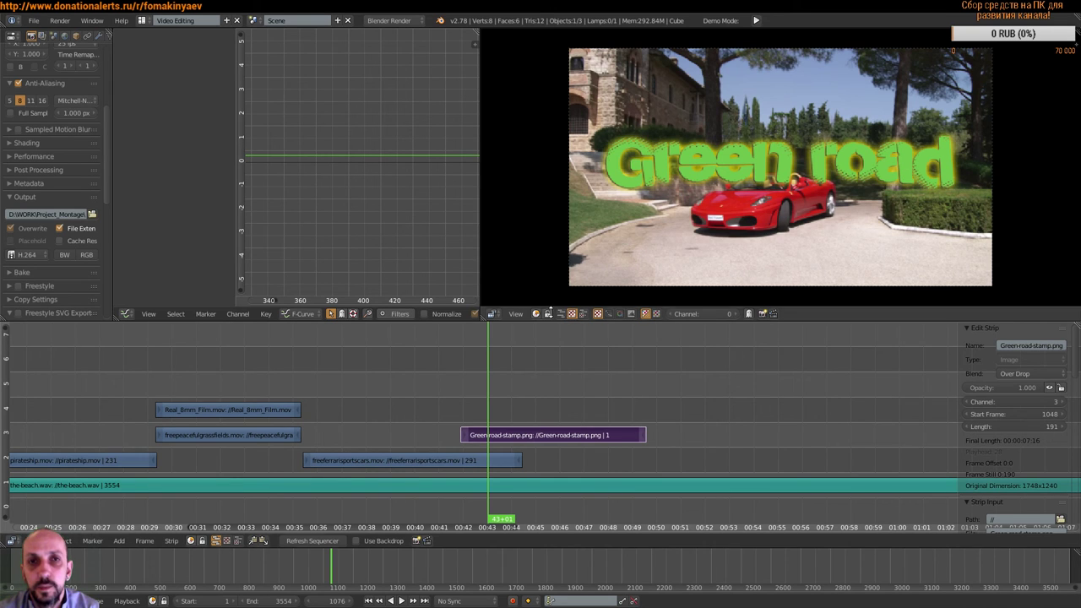
key("alt+a")
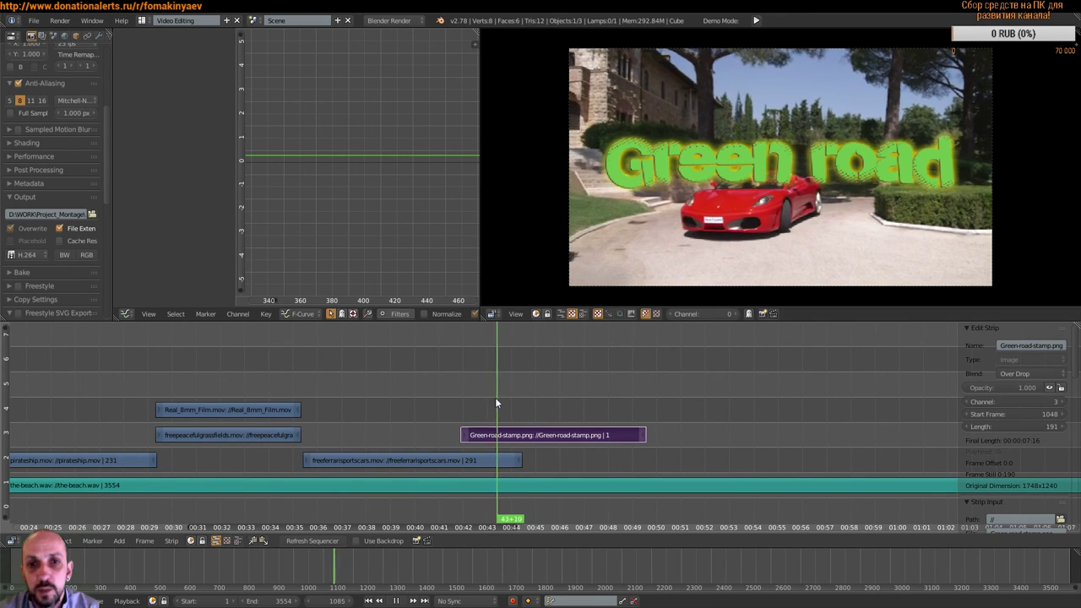
key("Escape")
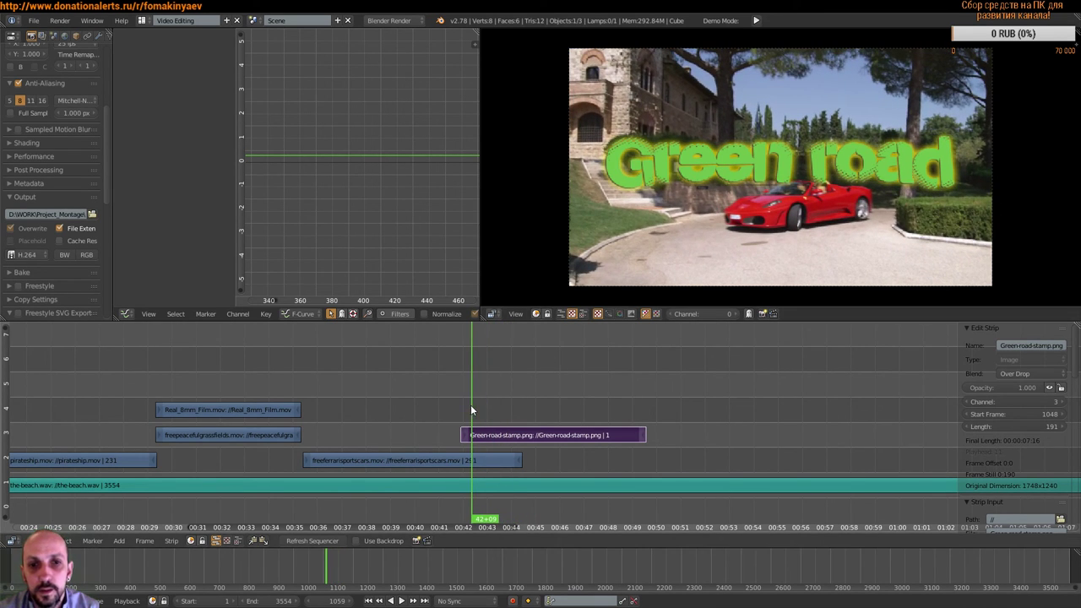
key("alt+a")
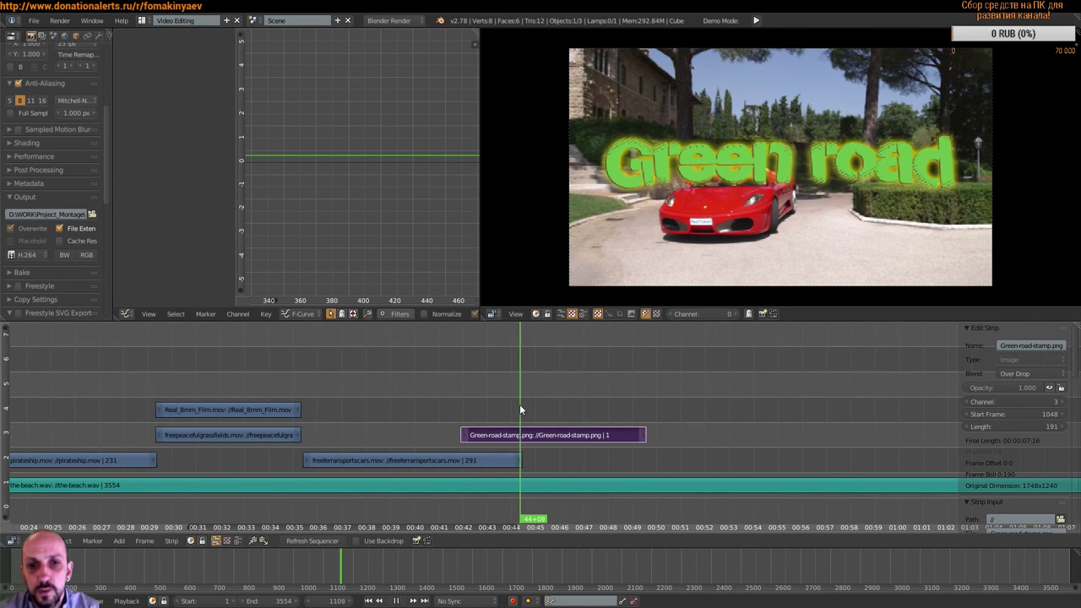
key("alt+a")
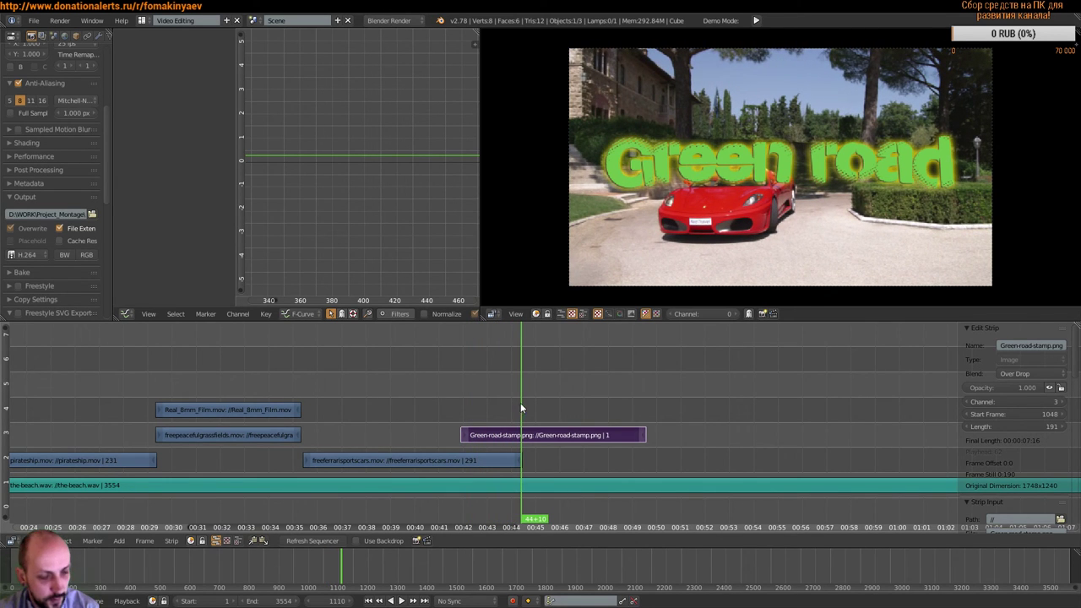
key("Right")
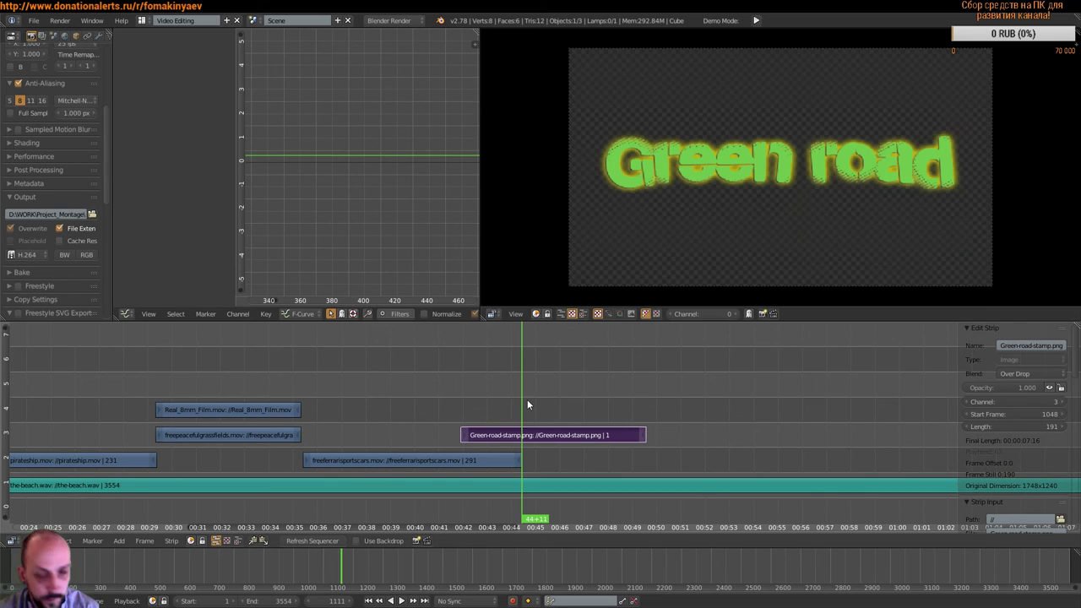
key("Left")
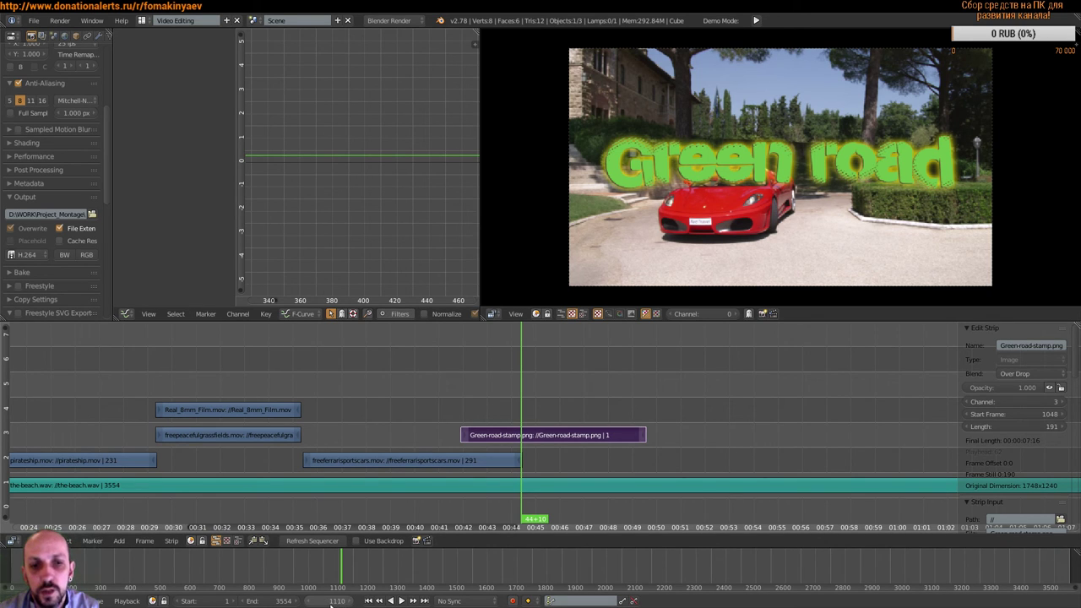
Step: Set the Timeline's End frame to 1110 and zoom out to view the whole montage
double_click(267, 601)
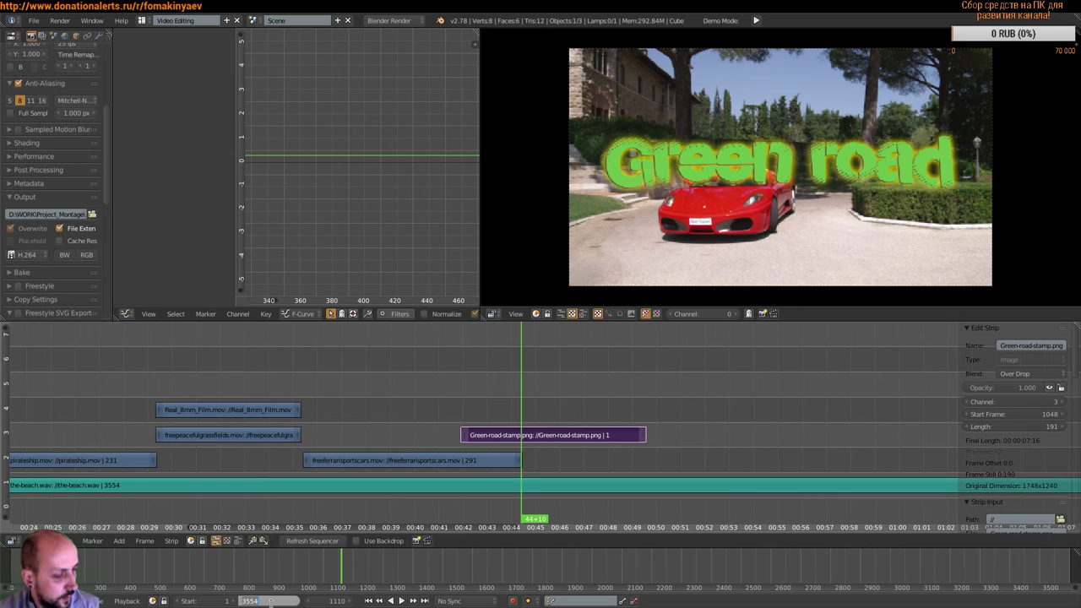
type("1110")
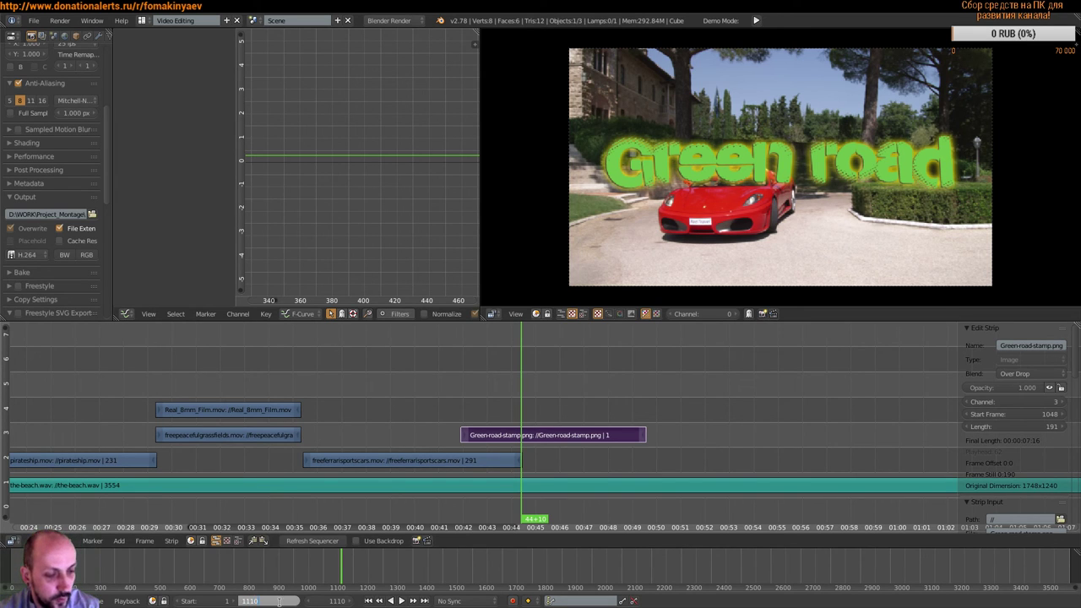
key("Return")
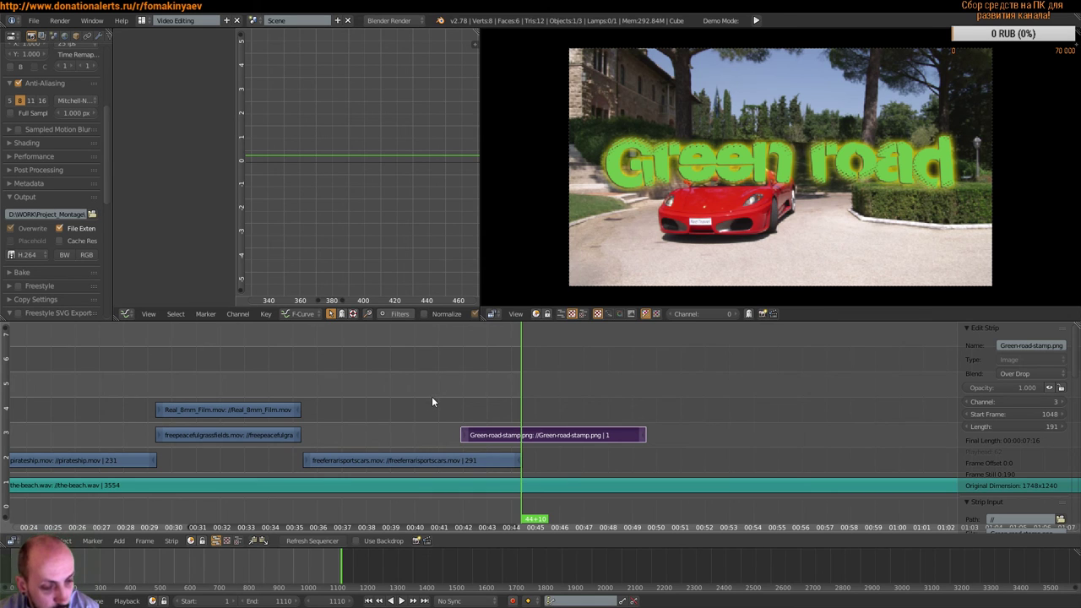
scroll(433, 399, "down", 5)
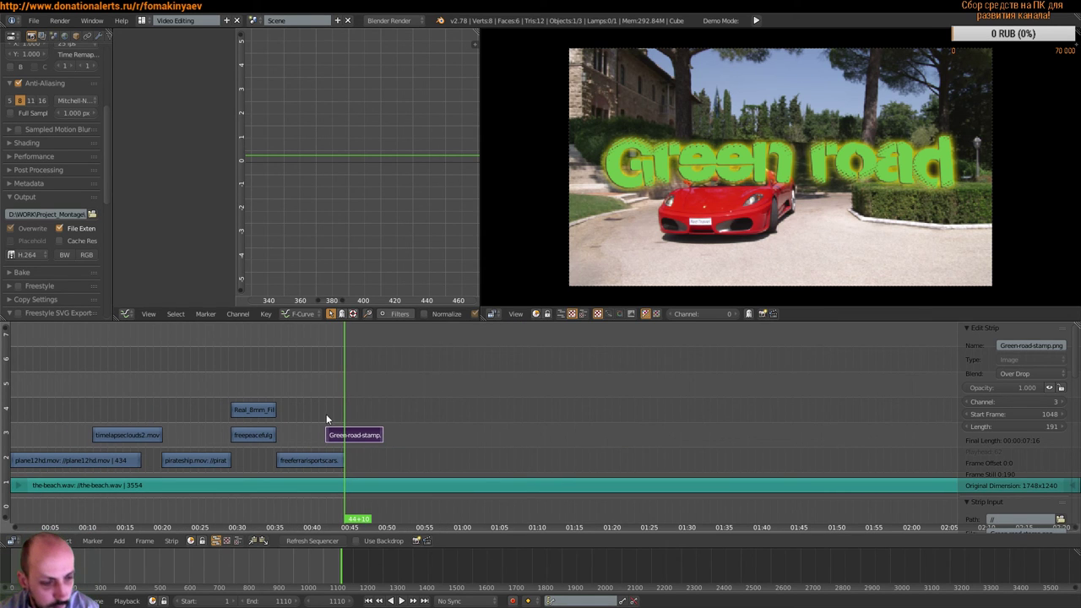
scroll(334, 416, "up", 10)
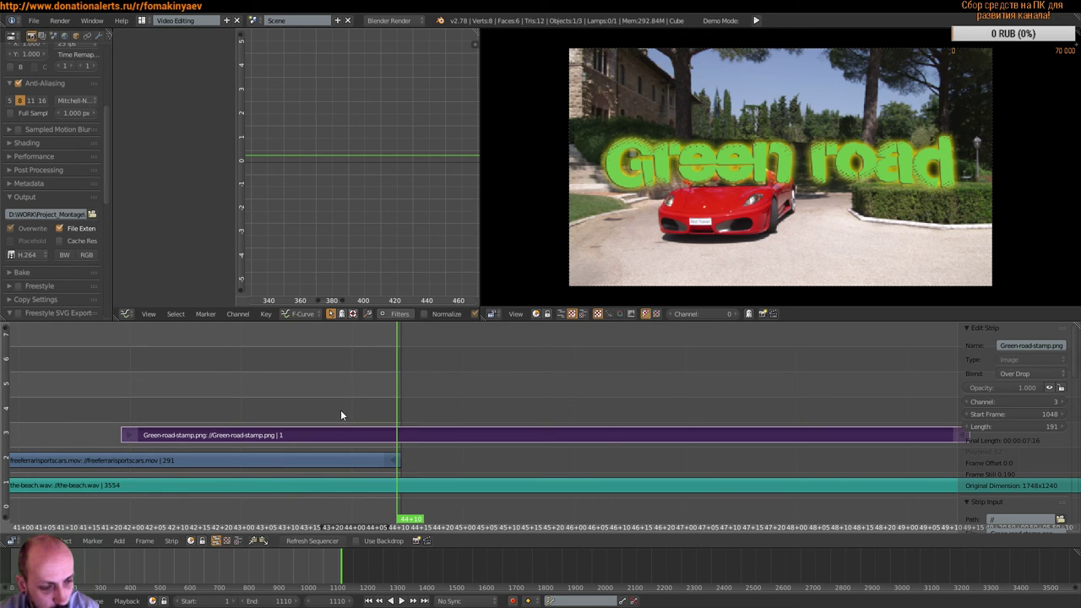
scroll(341, 414, "down", 10)
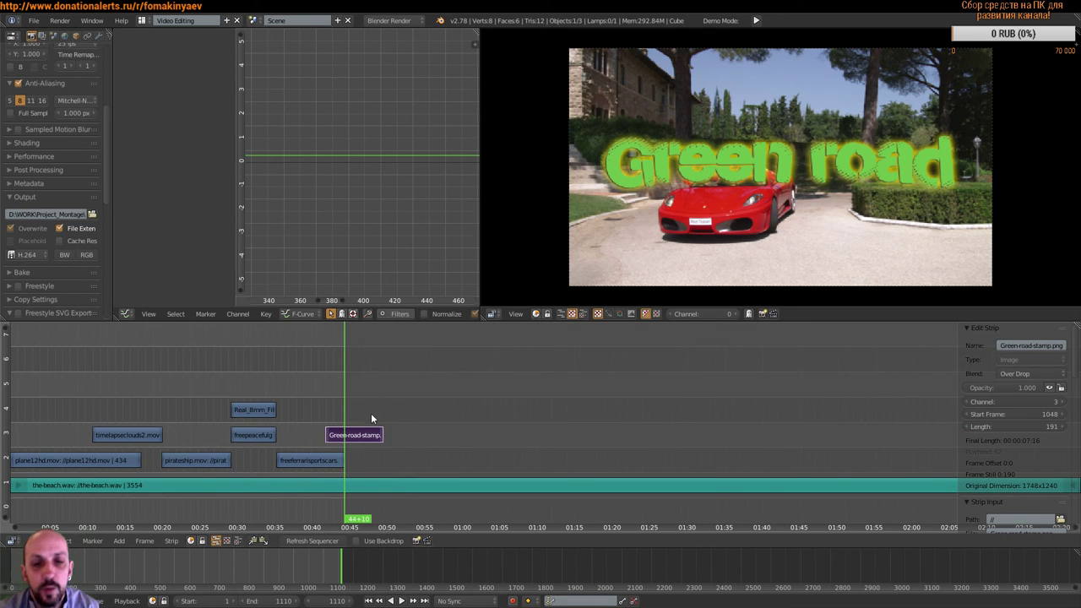
scroll(311, 376, "down", 2)
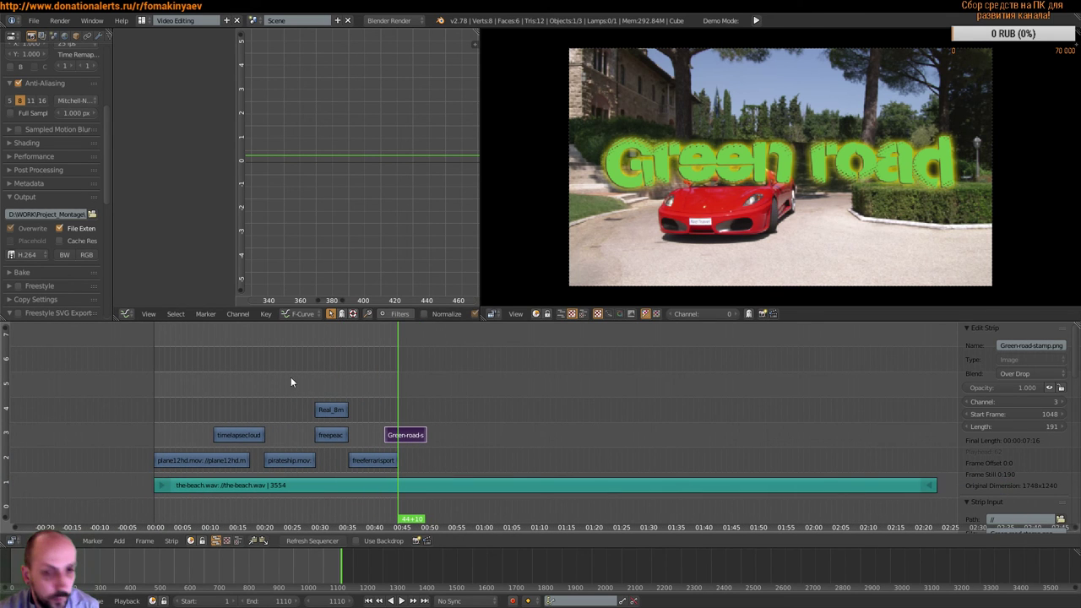
scroll(290, 383, "left", 5)
scroll(355, 397, "left", 2)
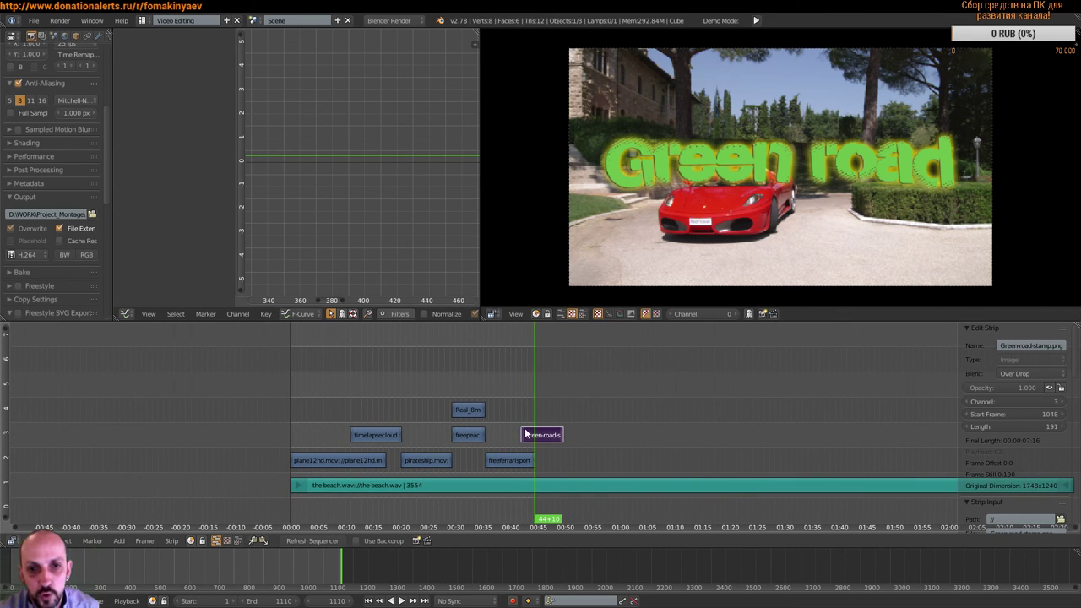
Step: Cut the-beach.wav music at frame 1110 and erase the piece after the cut
right_click(595, 483)
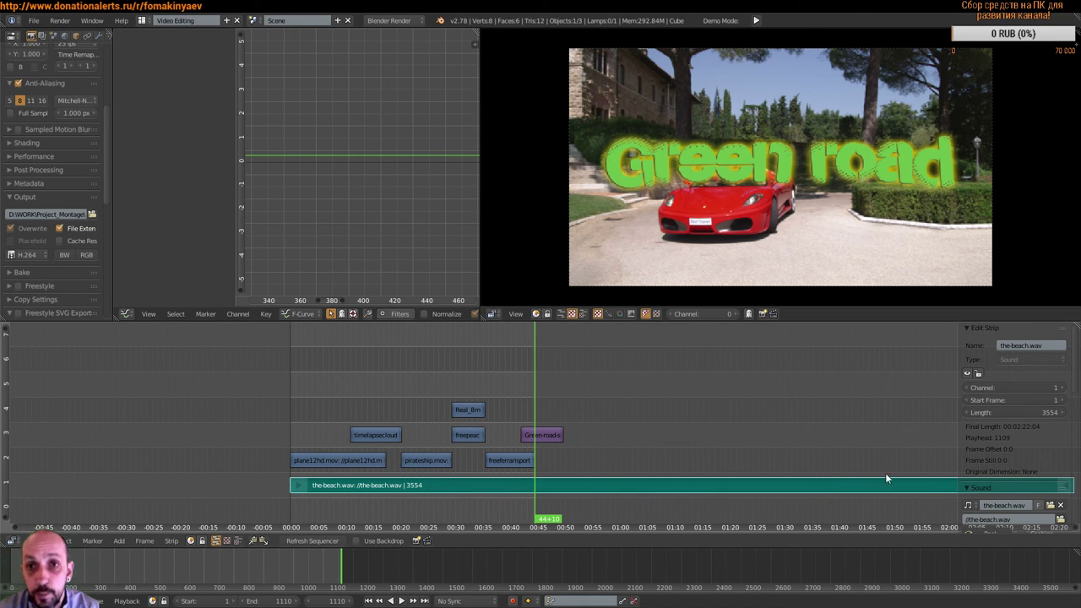
scroll(821, 437, "right", 2)
scroll(767, 430, "right", 3)
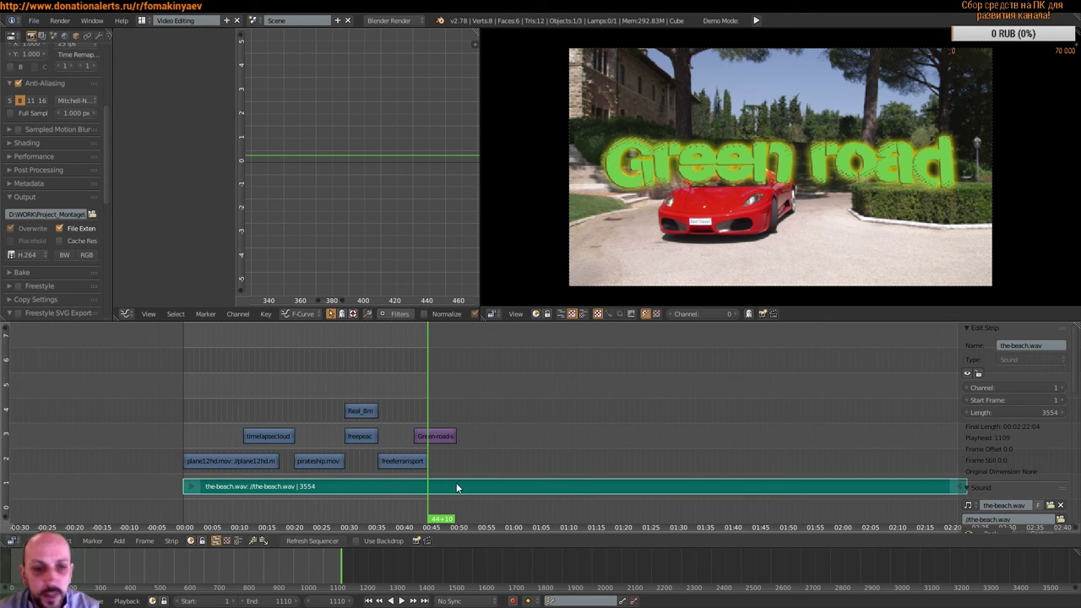
key("k")
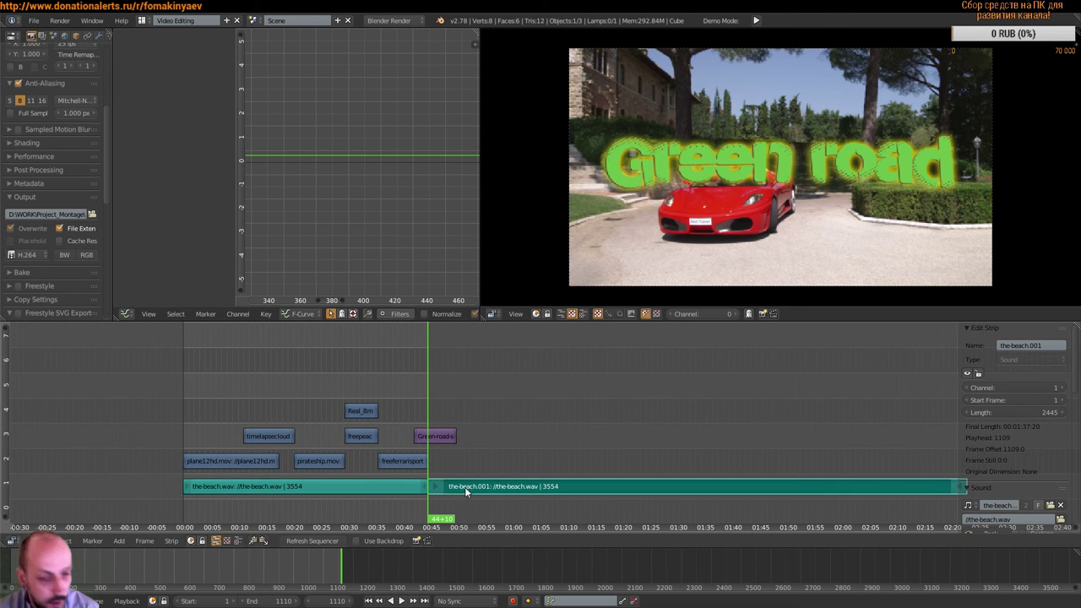
key("x")
left_click(472, 488)
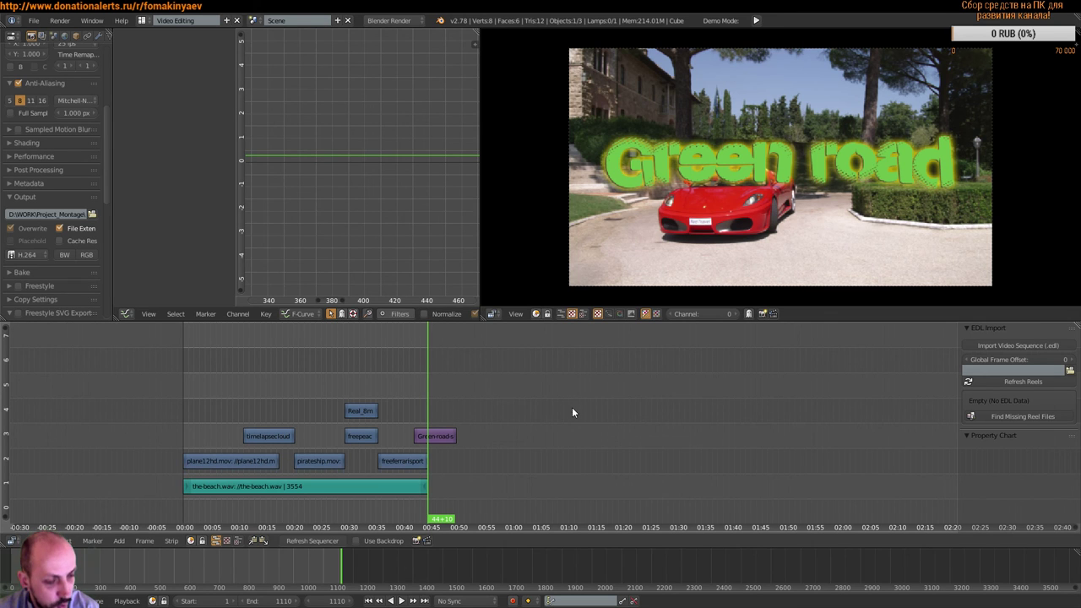
key("Home")
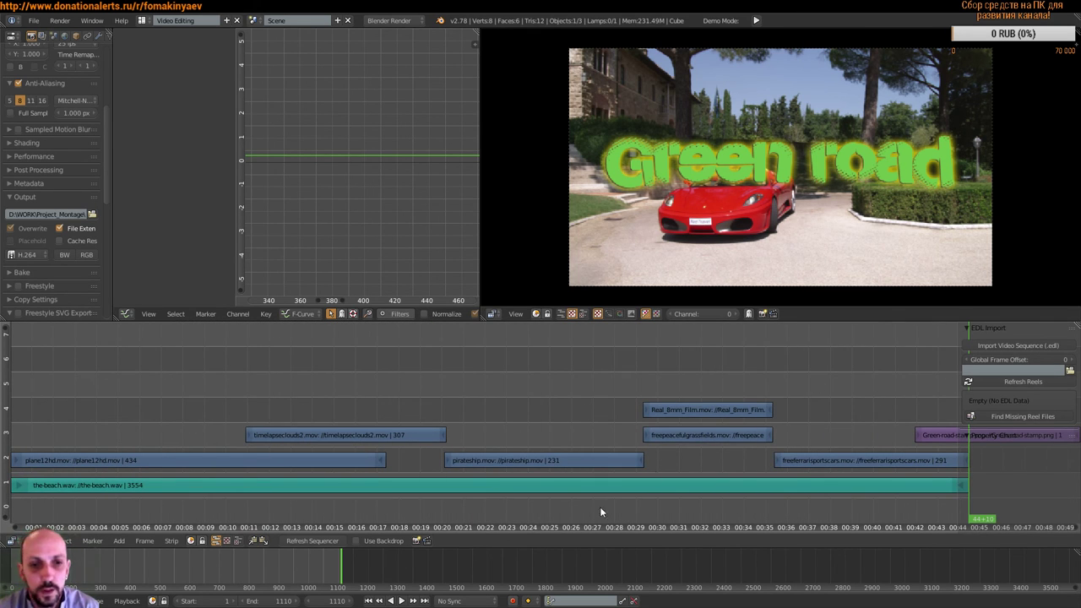
Step: Scrub through the full montage, then select the Green road title strip at final frame 1110
key("Home")
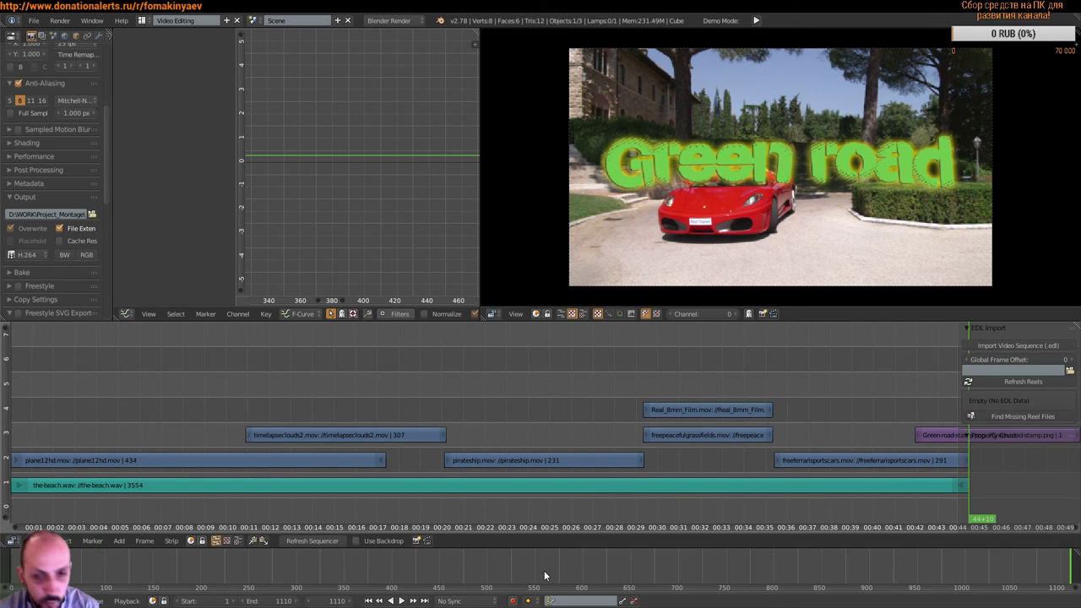
left_click_drag(485, 573, 216, 555)
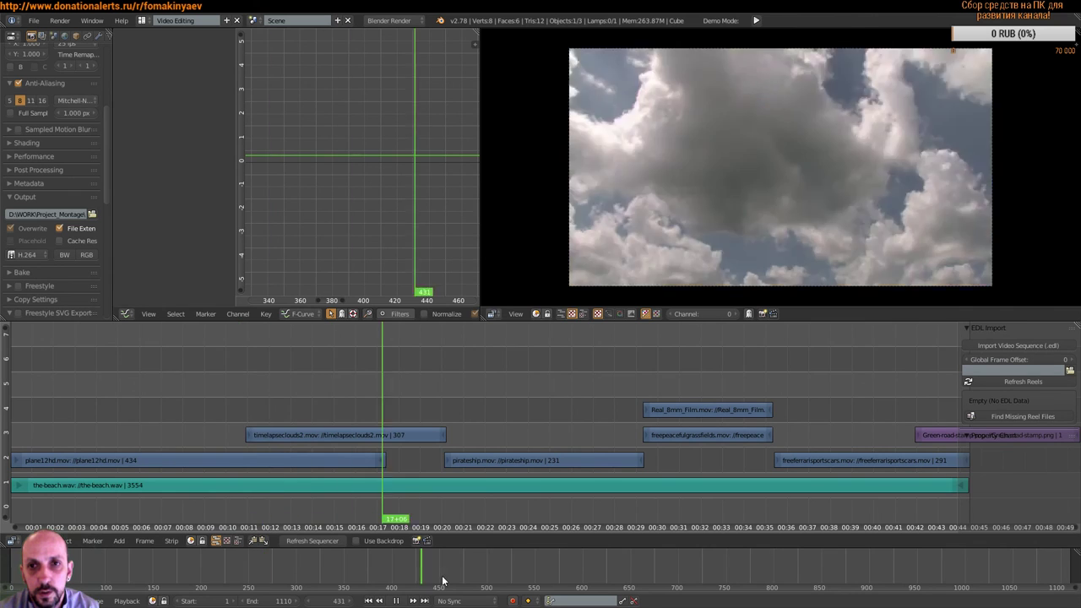
mouse_move(216, 555)
left_mouse_down()
mouse_move(623, 583)
mouse_move(751, 568)
left_mouse_up()
scroll(763, 461, "right", 10)
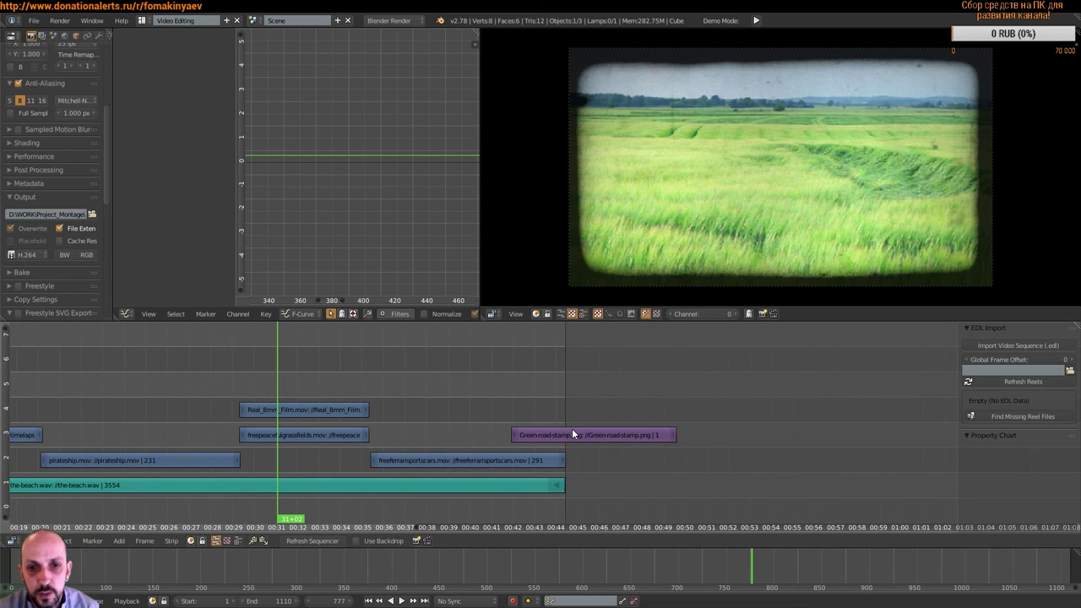
left_click(572, 436)
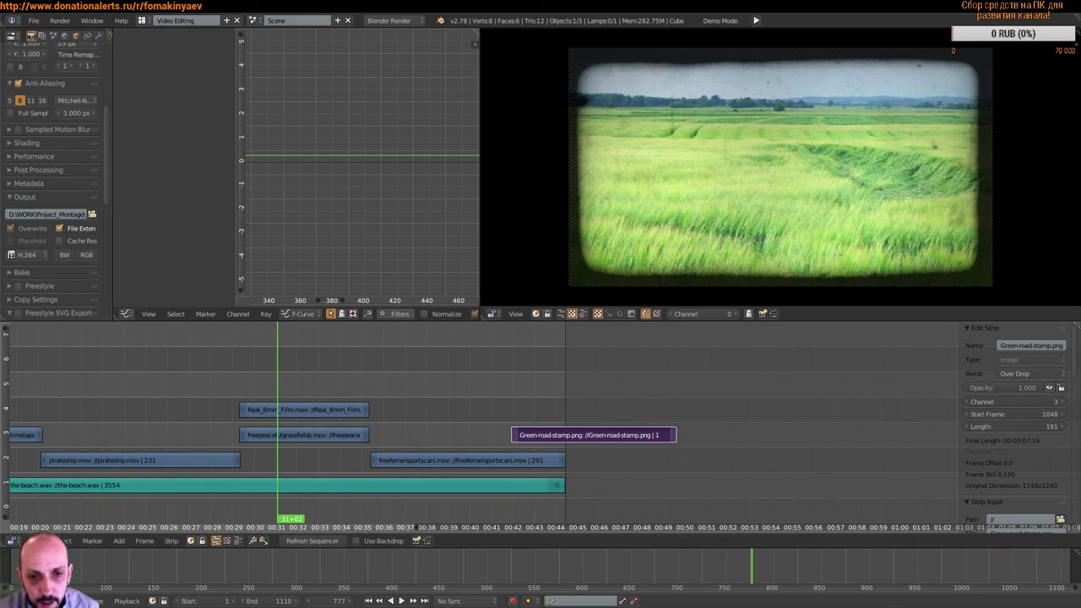
left_click(425, 601)
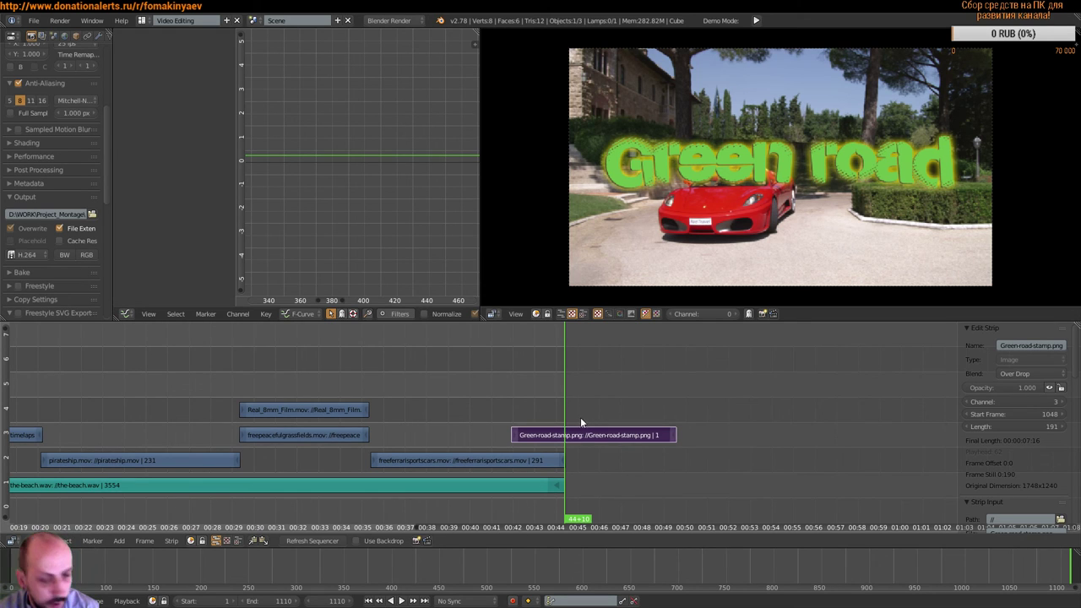
Step: Undo a trial cut at frame 1110 and delete the duplicate Green-road-stamp.001 strip
key("k")
right_click(596, 436)
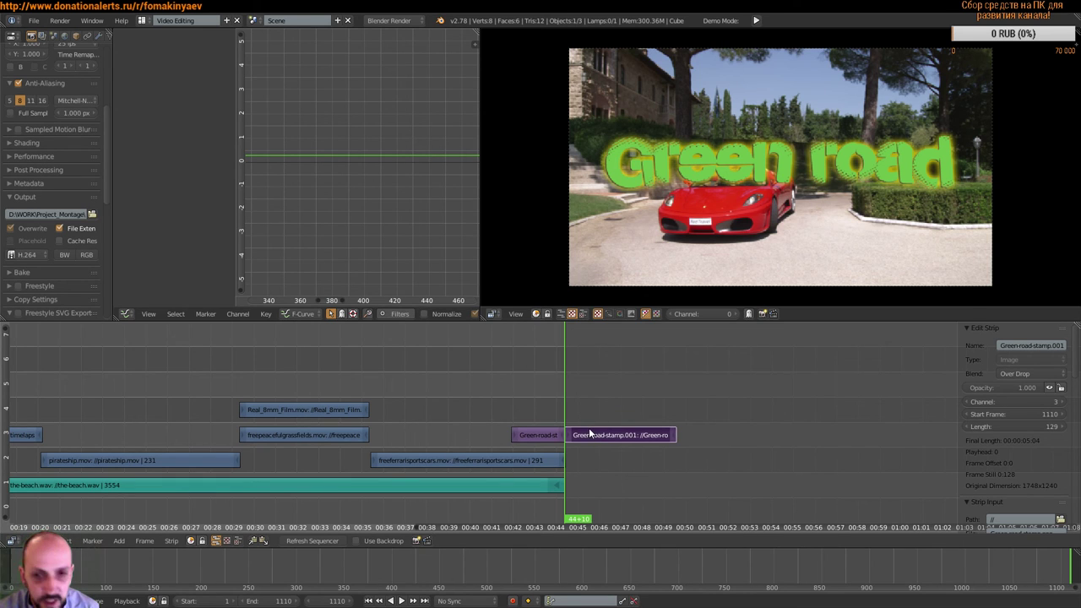
key("ctrl+z")
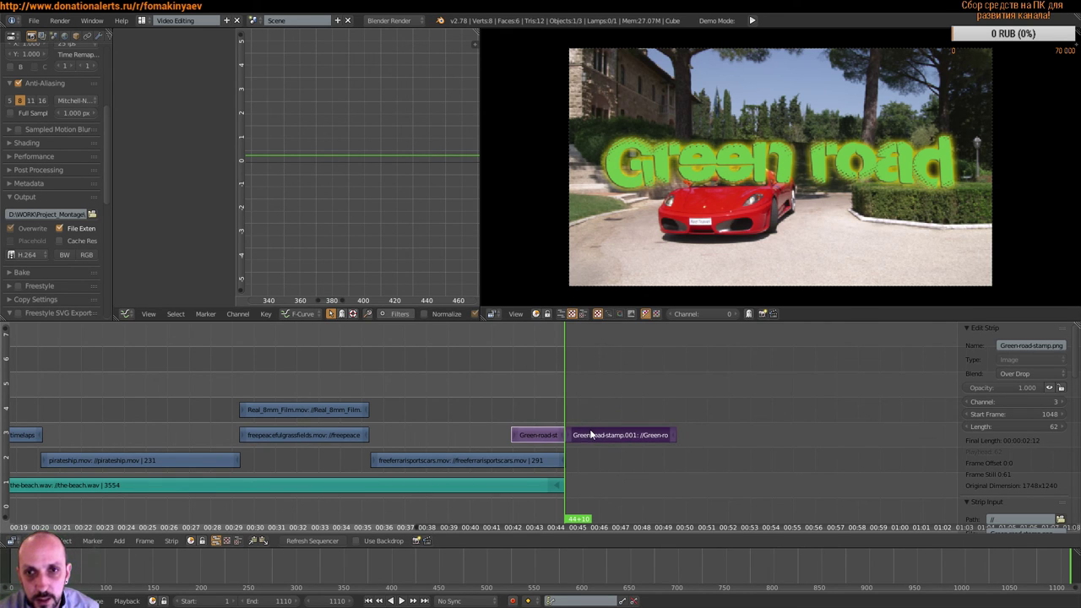
right_click(592, 435)
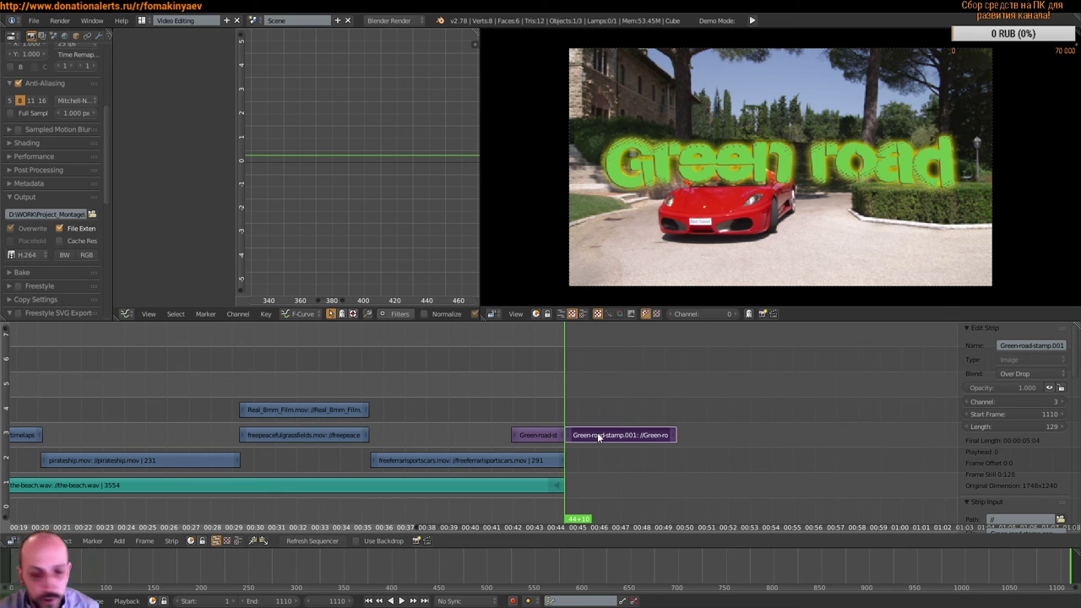
key("x")
left_click(588, 428)
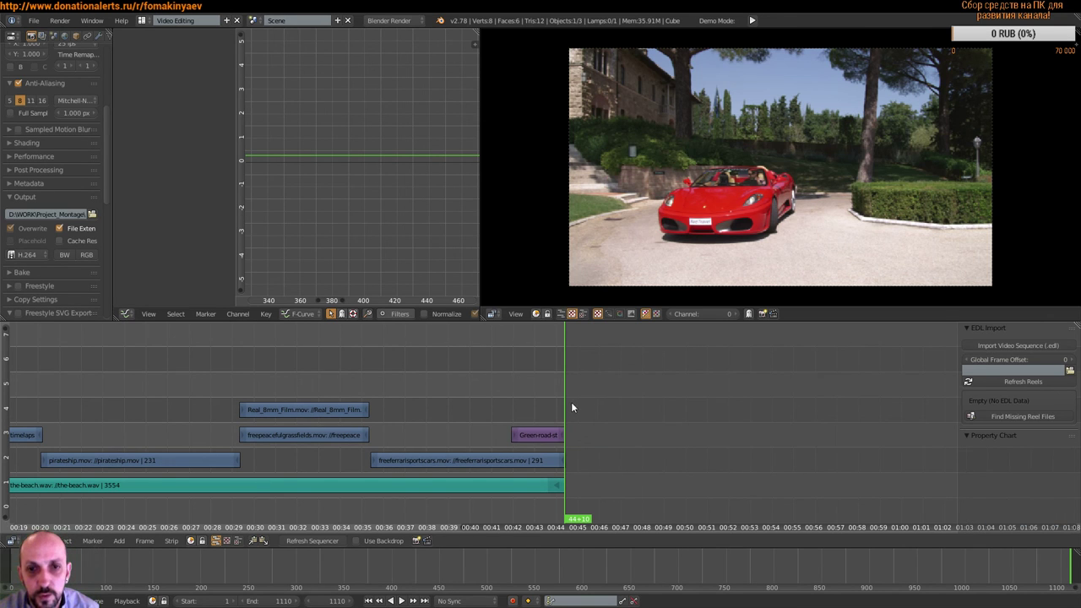
Step: Set the Green road title strip's length to 63 frames and play the ending back to frame 1062
left_click_drag(571, 408, 549, 414)
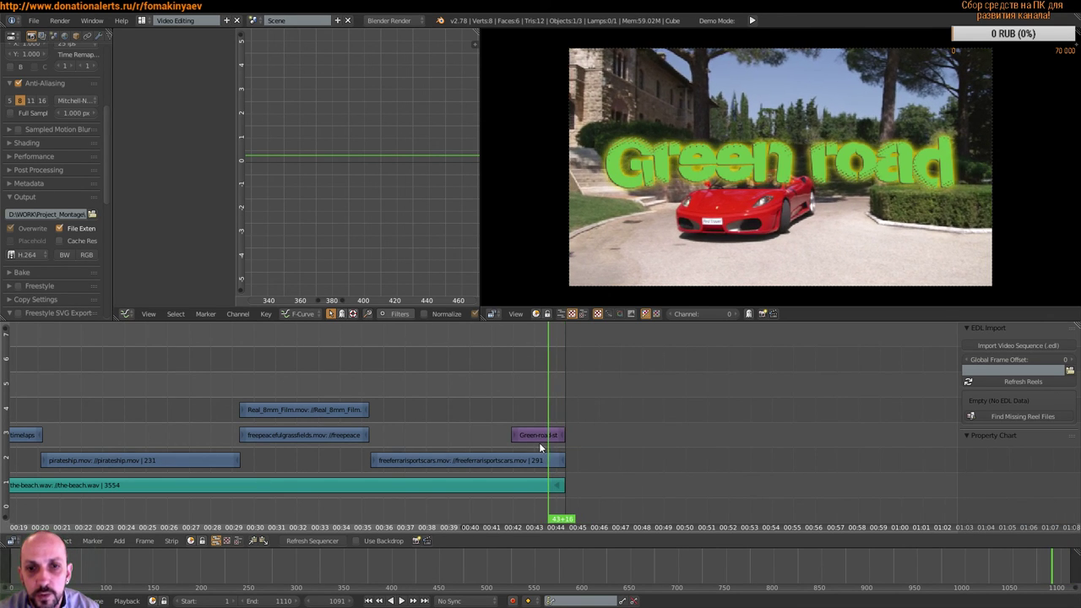
right_click(539, 440)
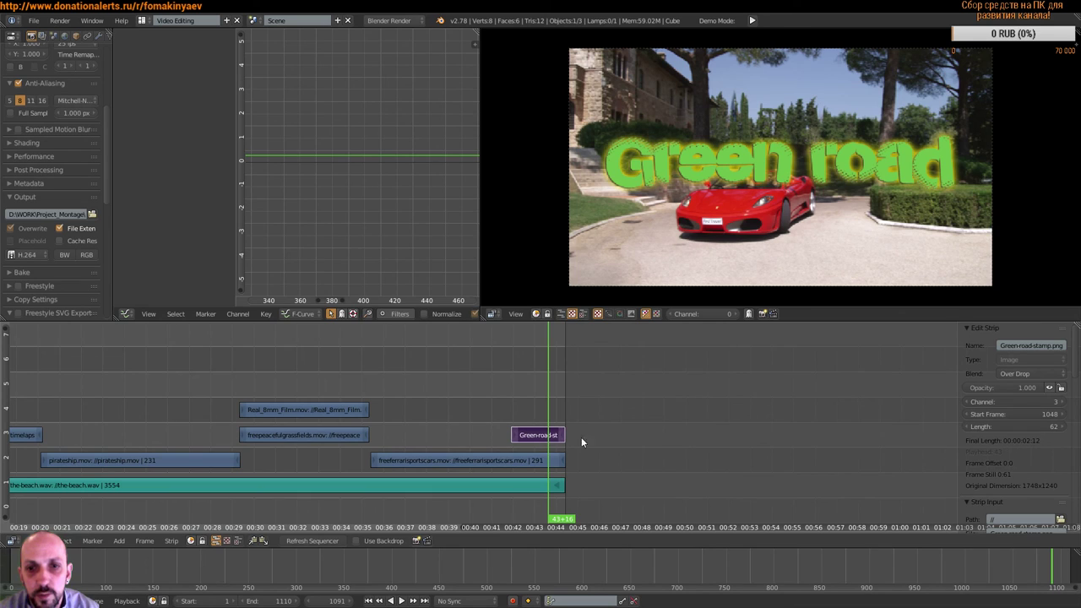
left_click(1063, 428)
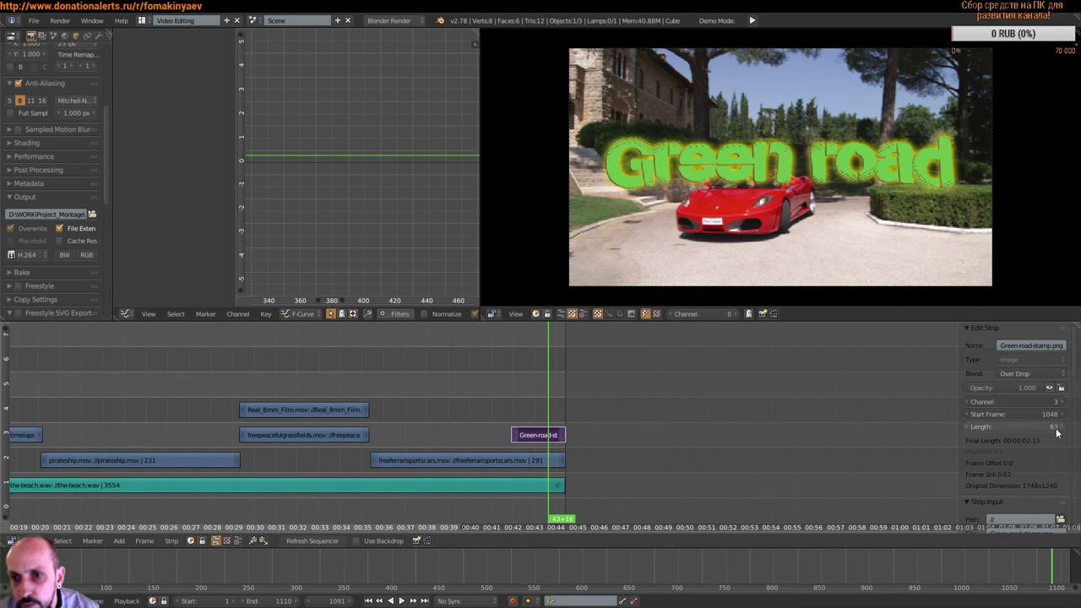
left_click(424, 601)
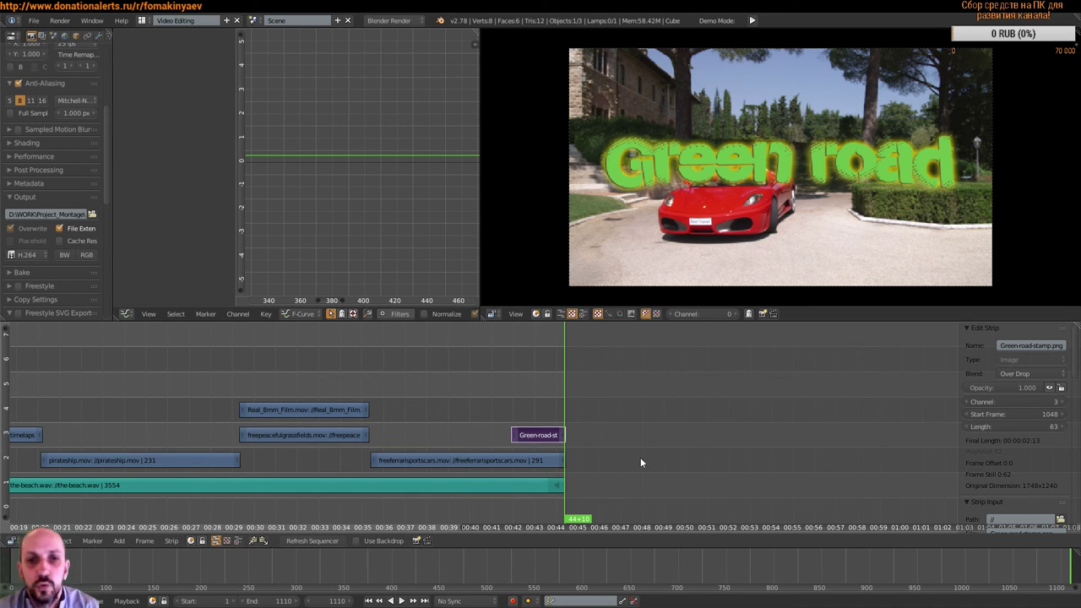
key("shift+alt+a")
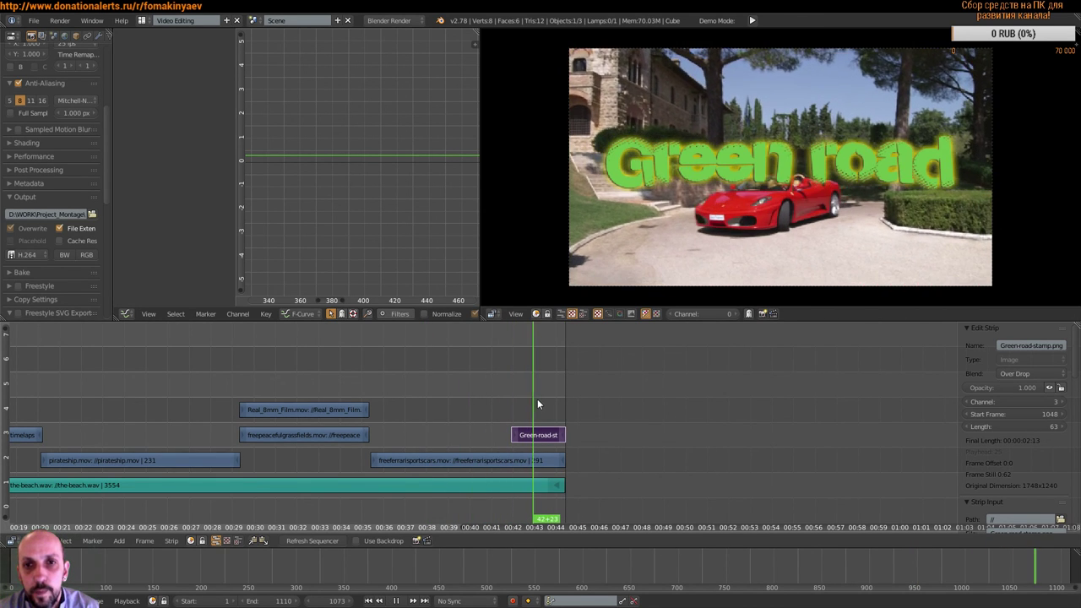
key("alt+a")
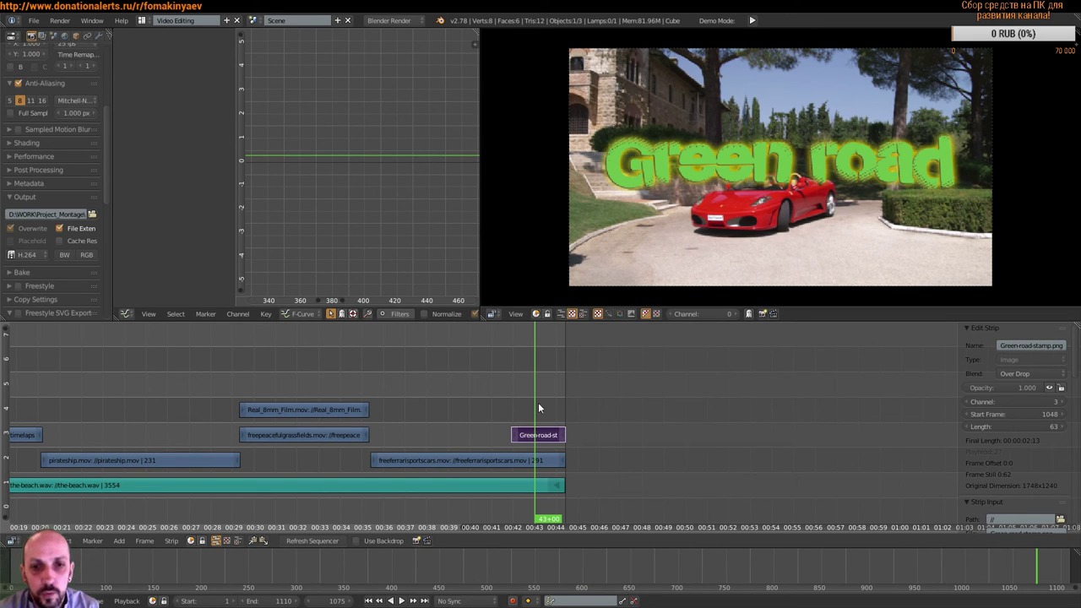
left_click_drag(533, 410, 523, 412)
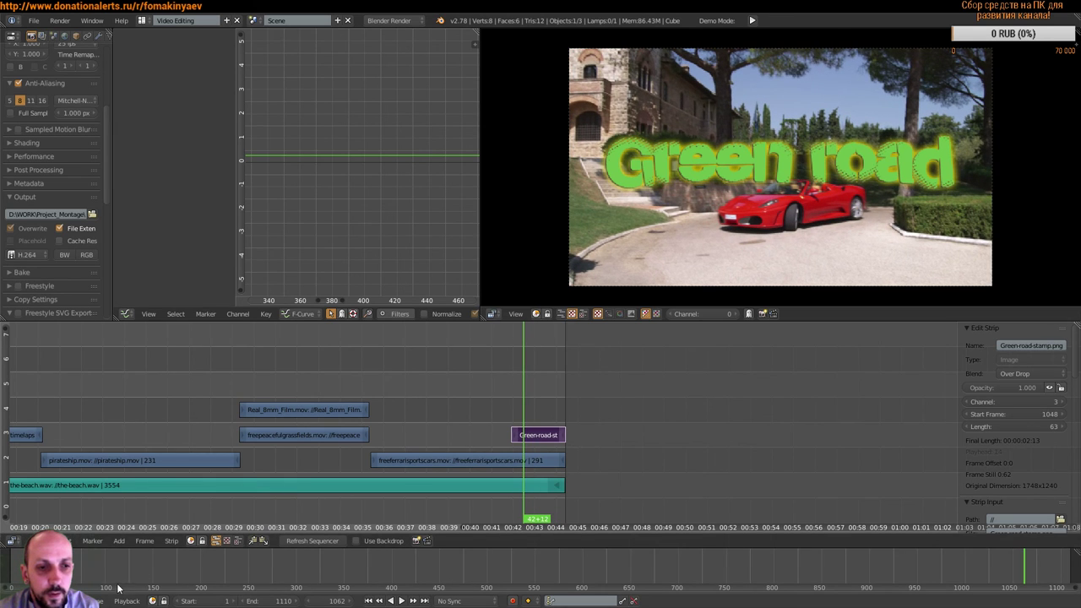
Step: Show the sequencer Add menu's Effect Strip submenu
left_click(119, 541)
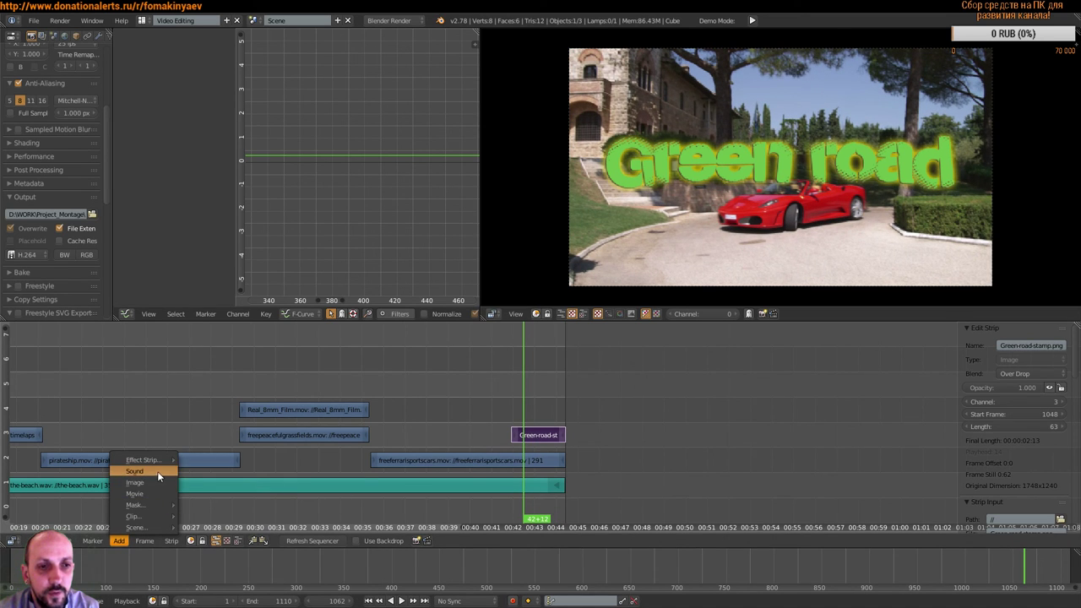
mouse_move(158, 461)
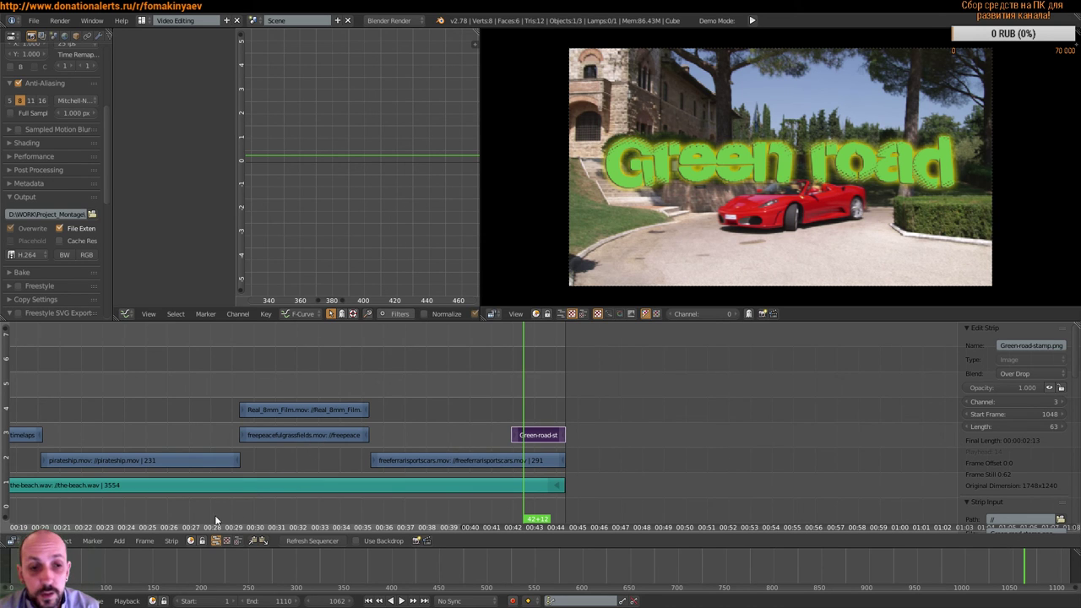
left_click(169, 545)
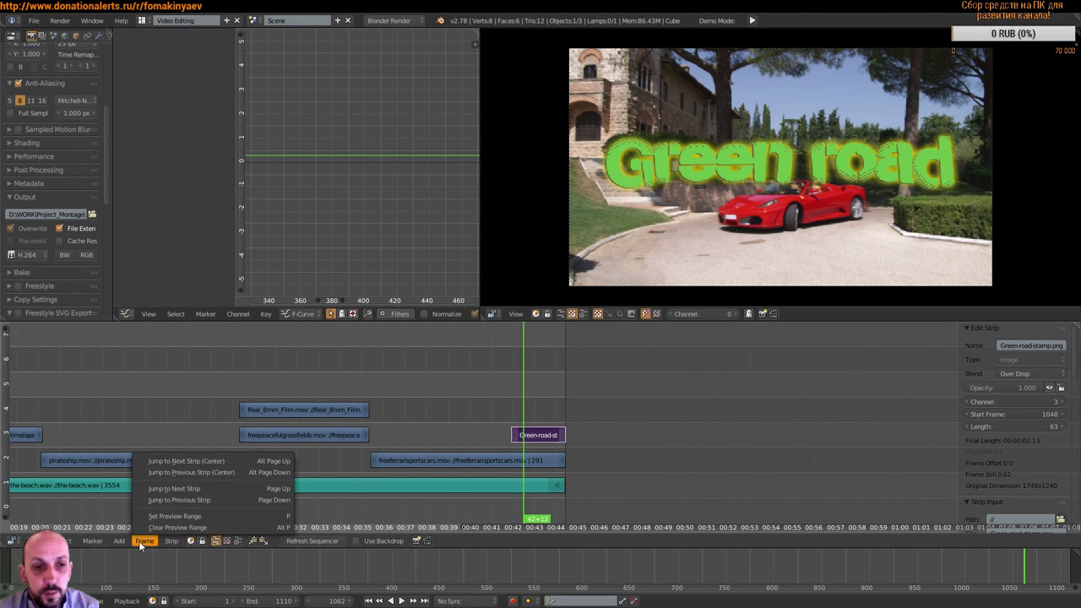
mouse_move(118, 545)
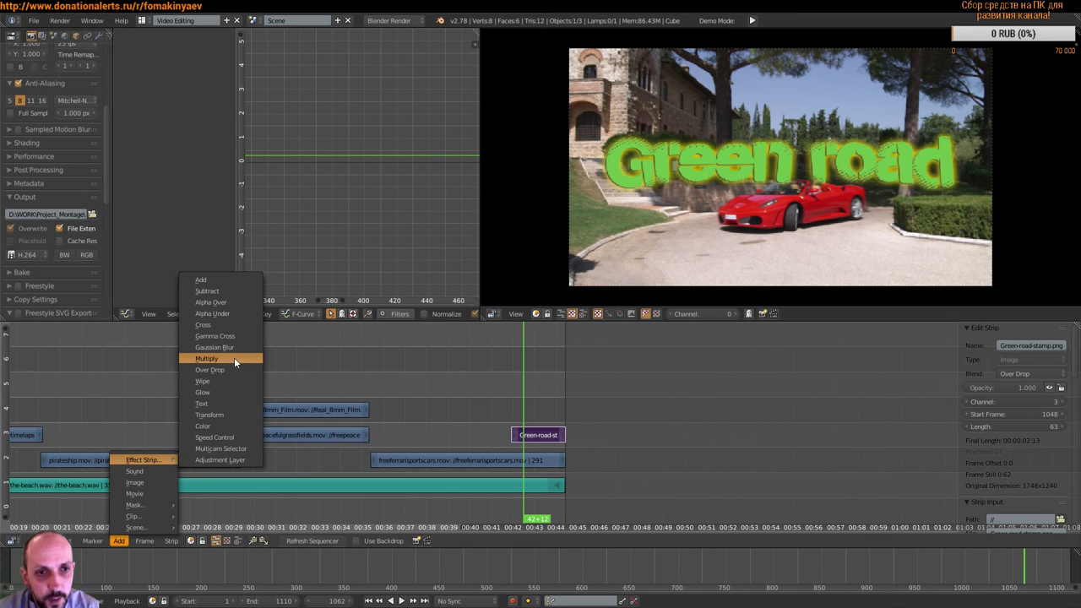
Step: Add a Transform effect strip above the title and set its Blend to Over Drop
left_click(228, 413)
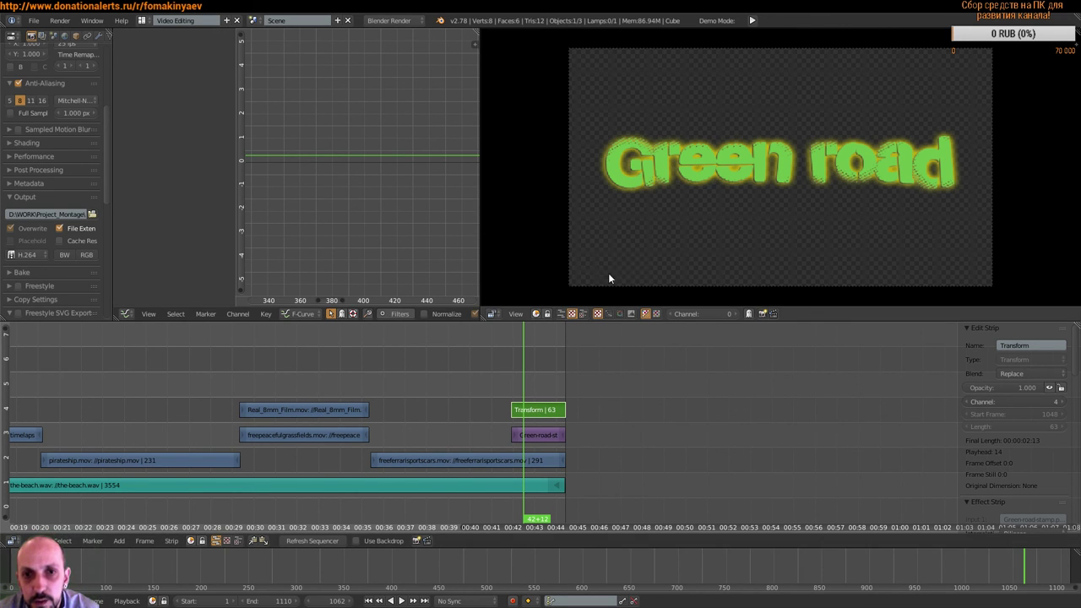
right_click(490, 461)
right_click(537, 411)
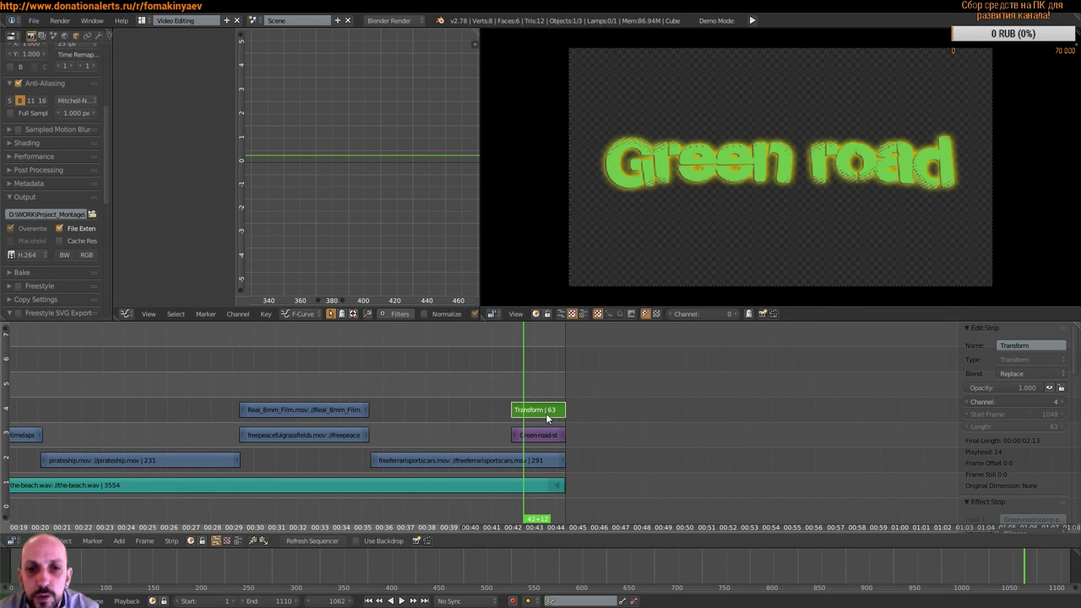
left_click(1022, 374)
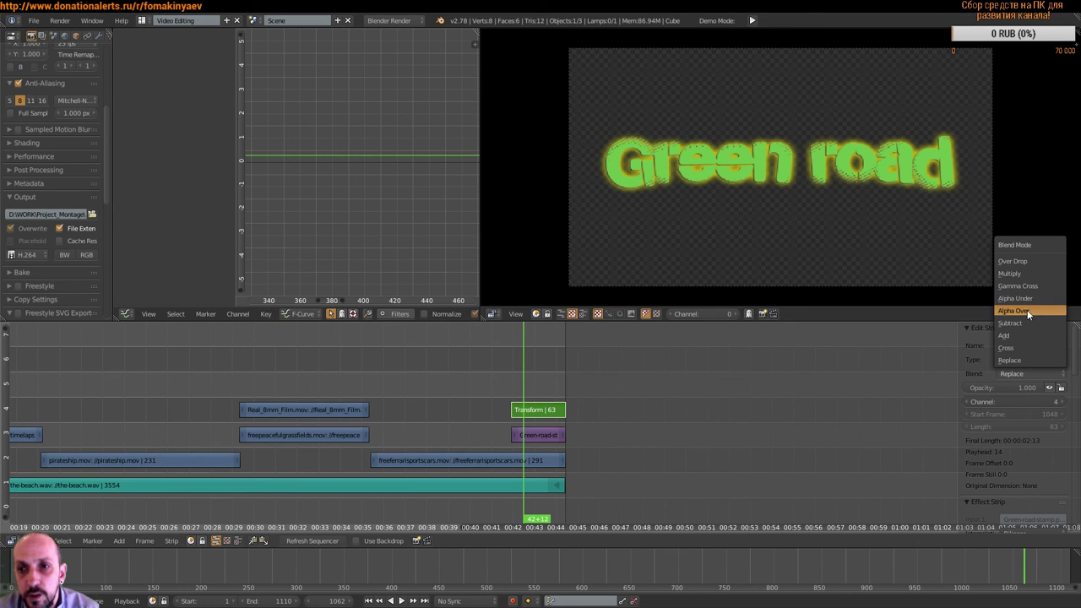
left_click(1036, 313)
left_click(1014, 373)
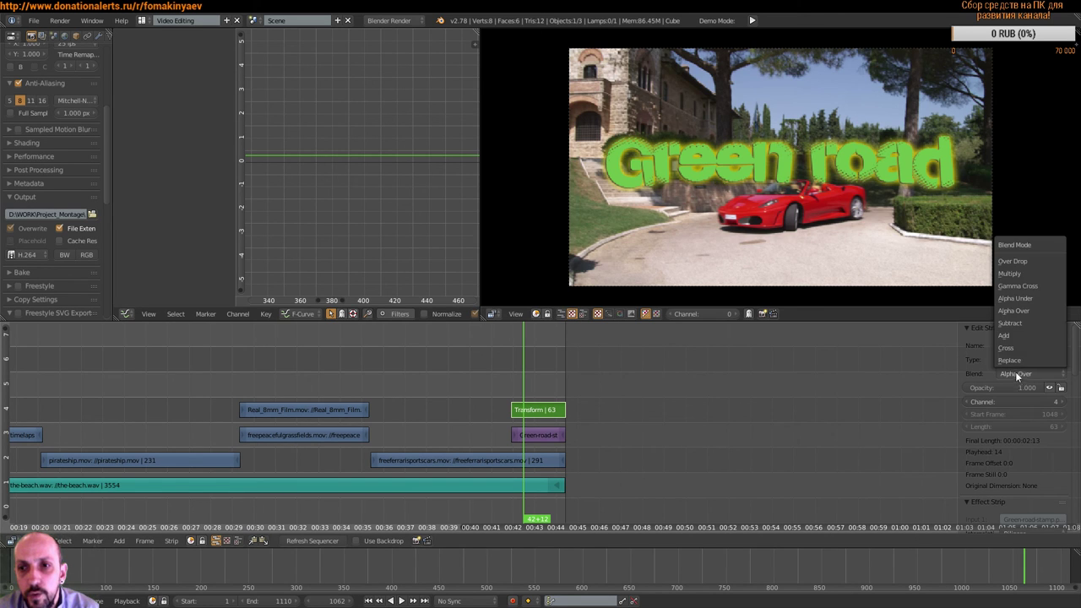
left_click(1026, 272)
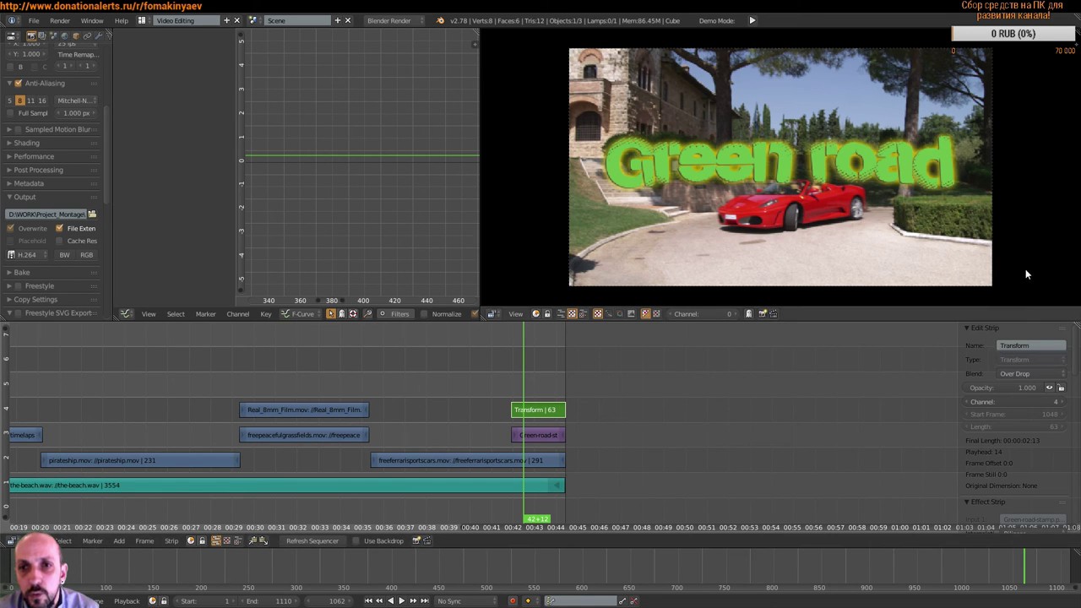
Step: Compare the title, Ferrari and Transform strips' settings, ending on the Transform effect
left_click(537, 431)
left_click(543, 414)
left_click(541, 435)
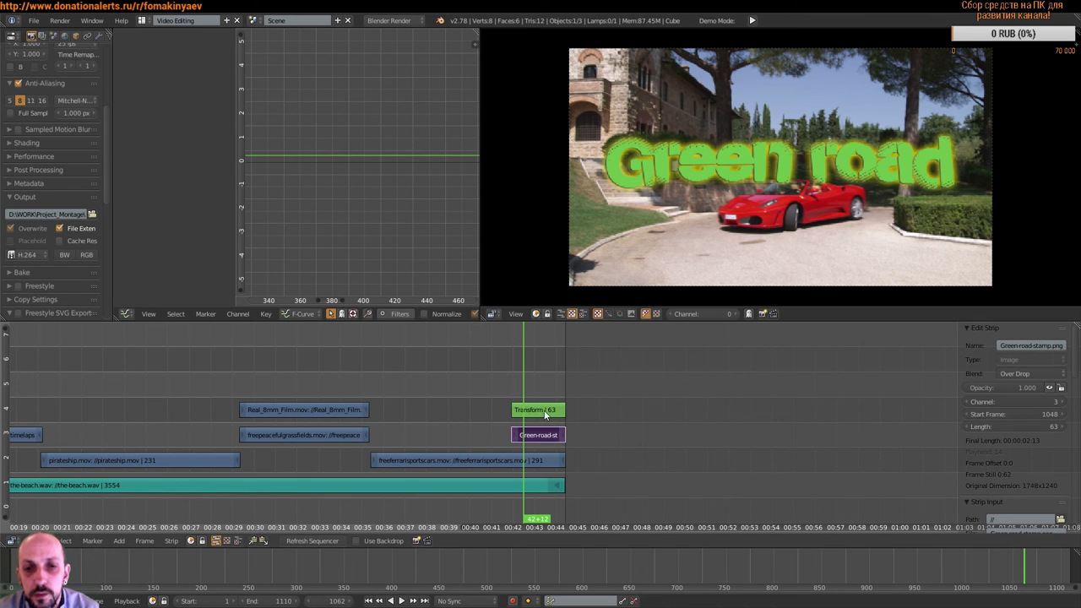
left_click(543, 414)
left_click(543, 435)
left_click(543, 414)
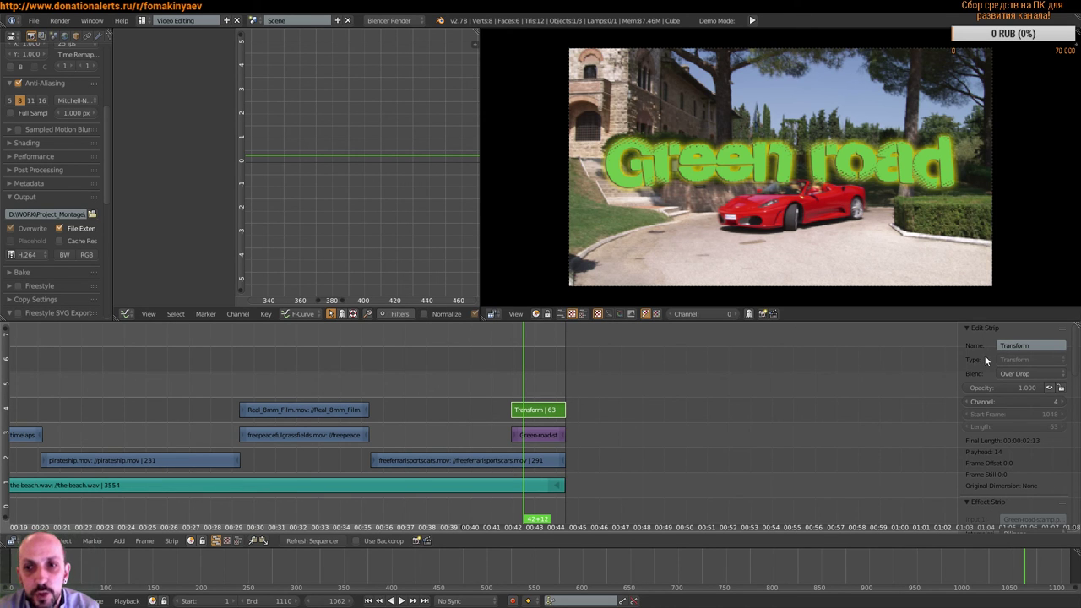
left_click(542, 458)
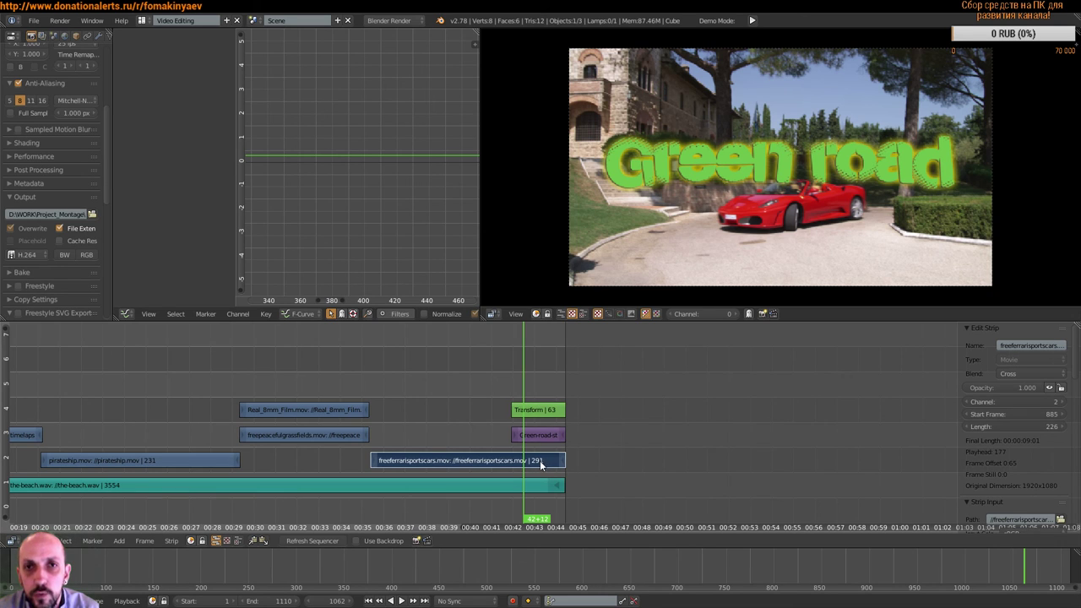
left_click(538, 410)
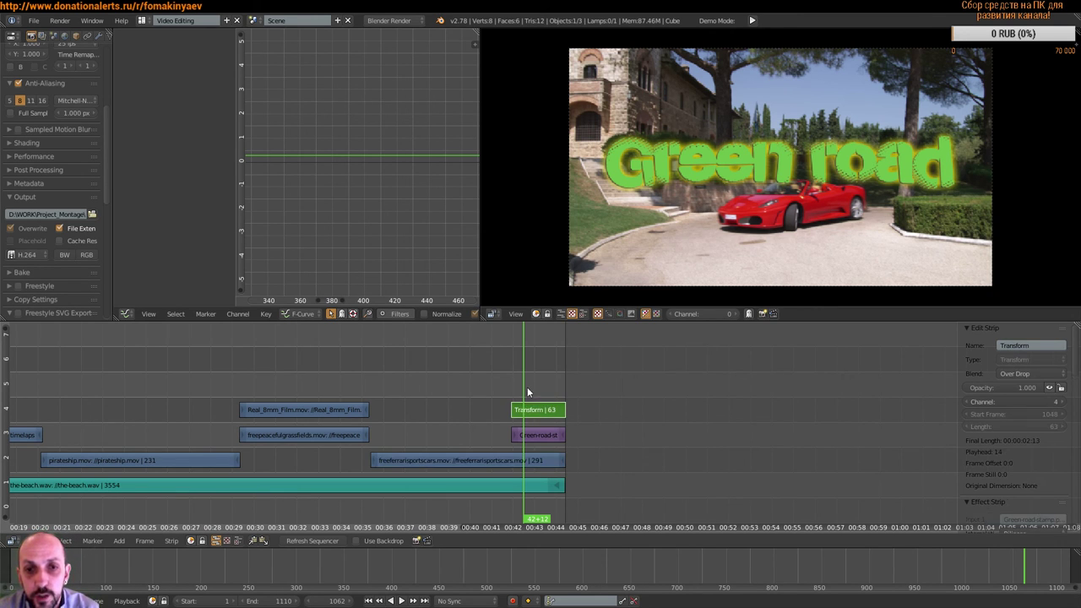
Step: Try a few placements of the Green road title, then set its Position X to 0
scroll(1010, 430, "down", 5)
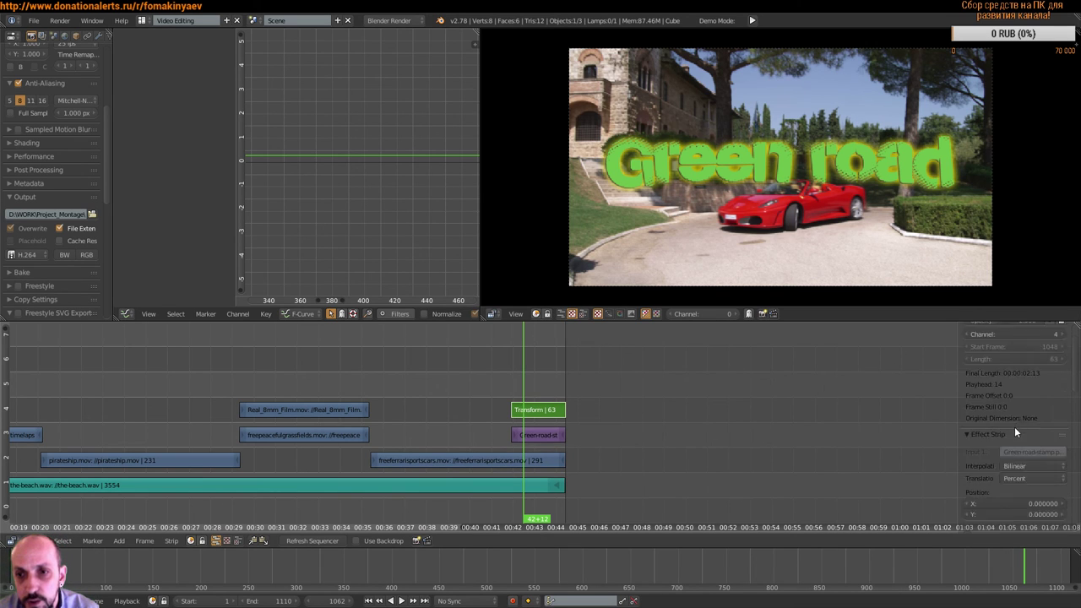
scroll(1002, 424, "down", 3)
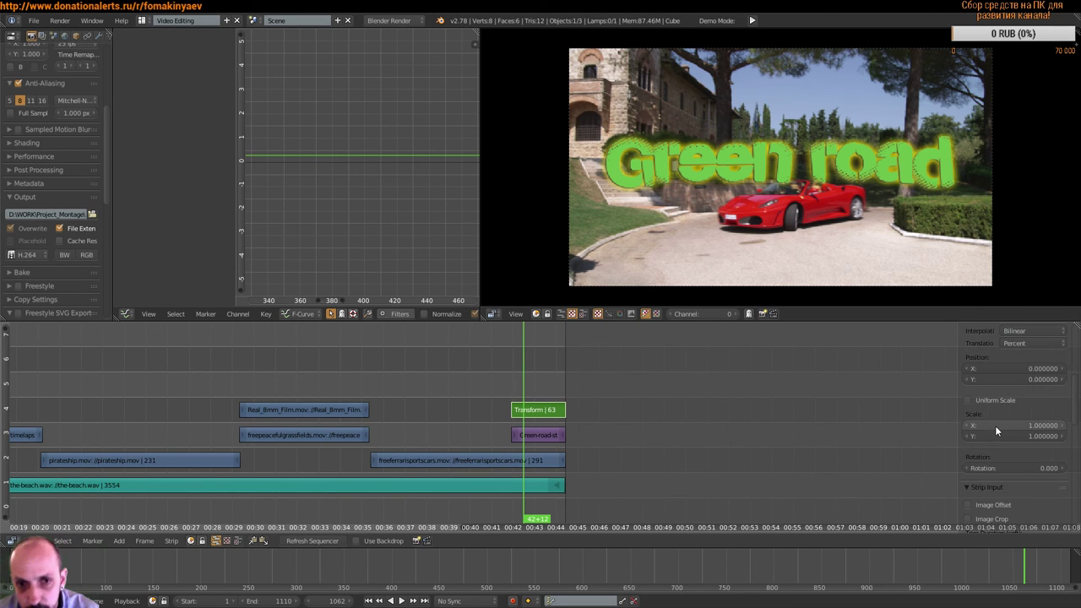
scroll(999, 426, "down", 2)
scroll(998, 424, "up", 1)
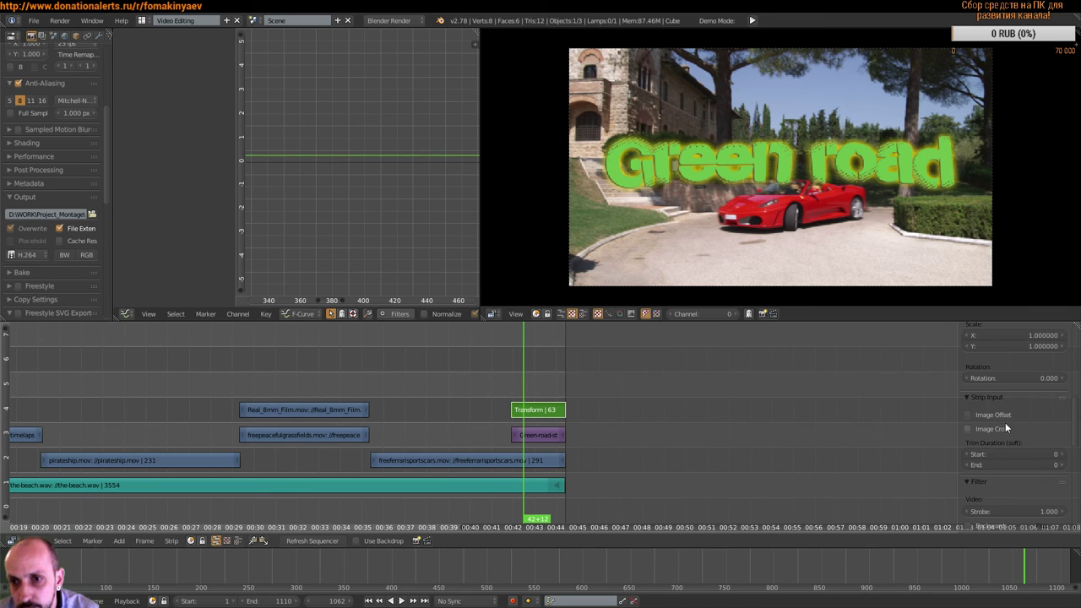
scroll(1005, 423, "up", 2)
scroll(1005, 427, "up", 3)
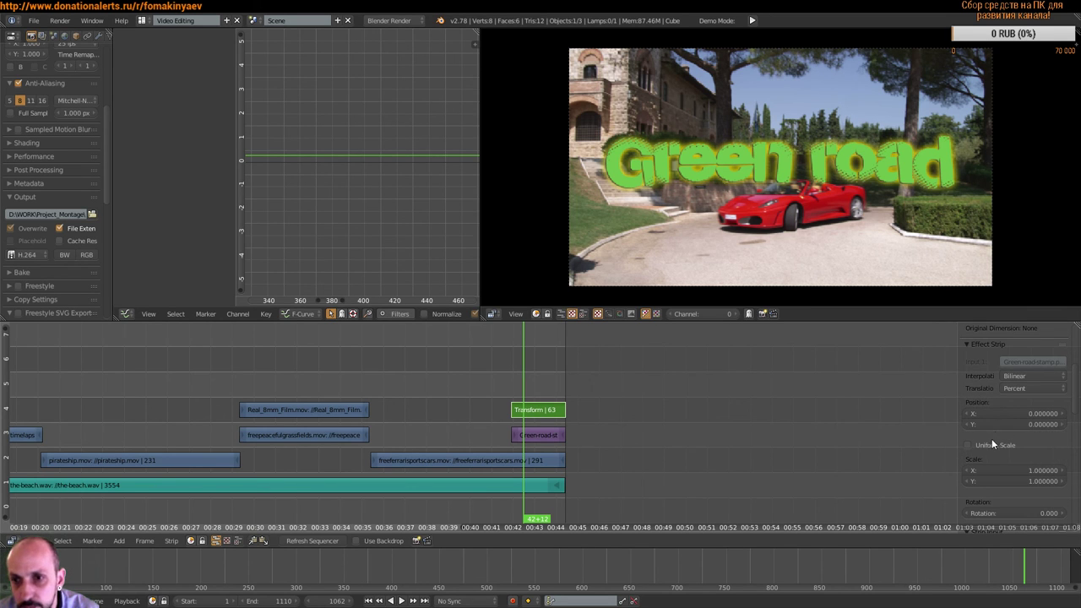
left_click_drag(1027, 412, 999, 413)
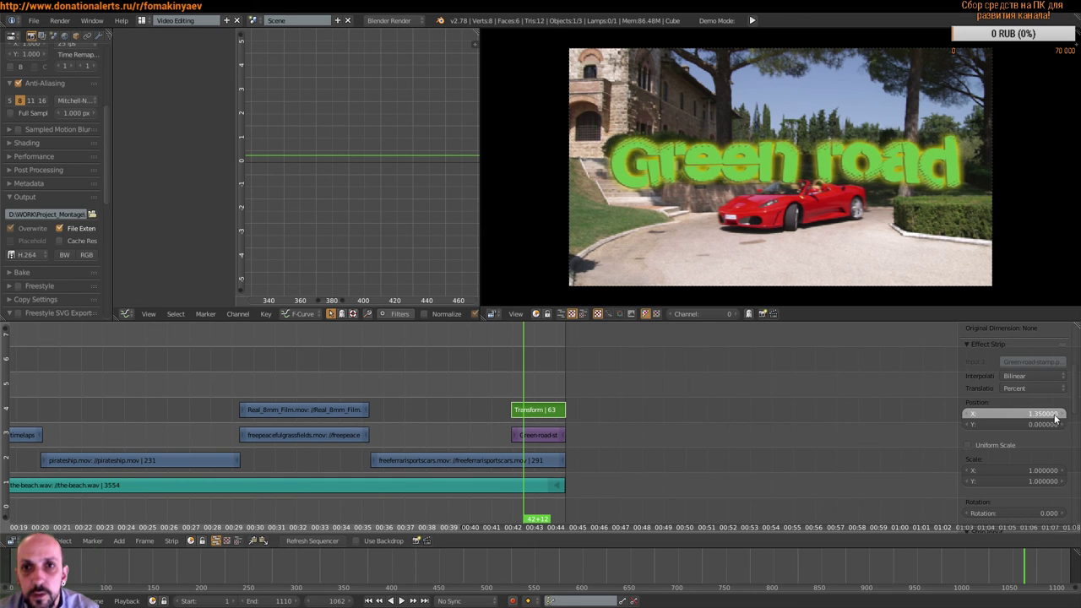
left_click_drag(999, 413, 980, 414)
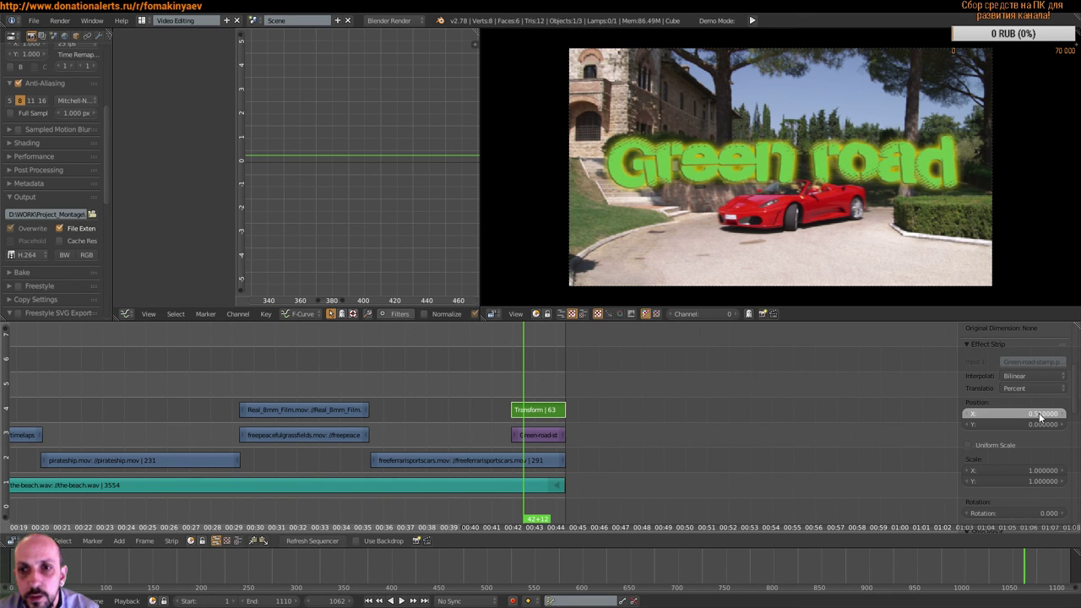
left_click_drag(1045, 430, 987, 426)
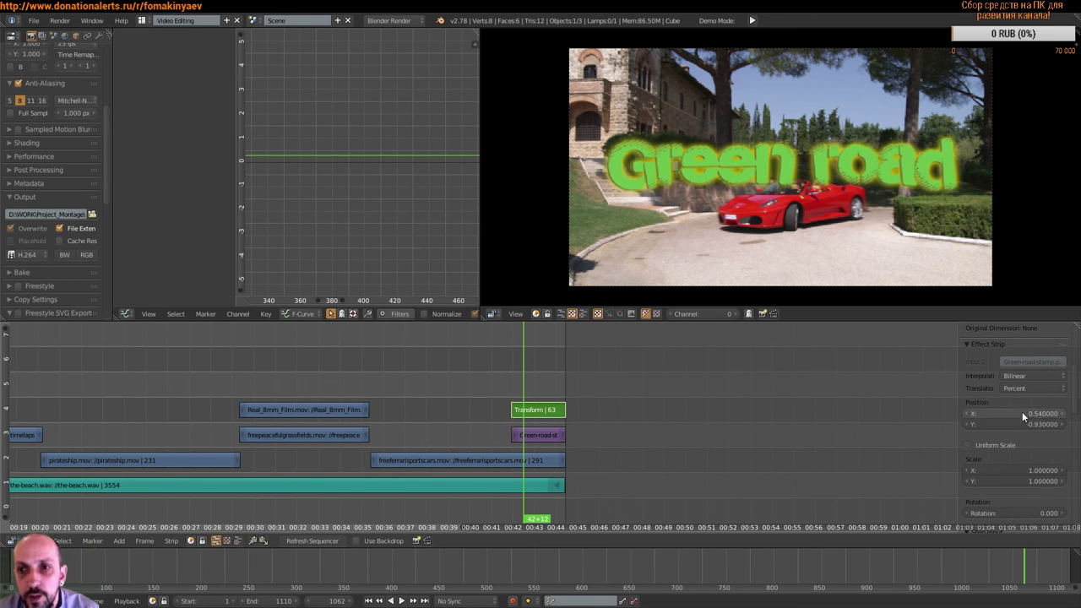
left_click(1023, 413)
type("0")
key("Return")
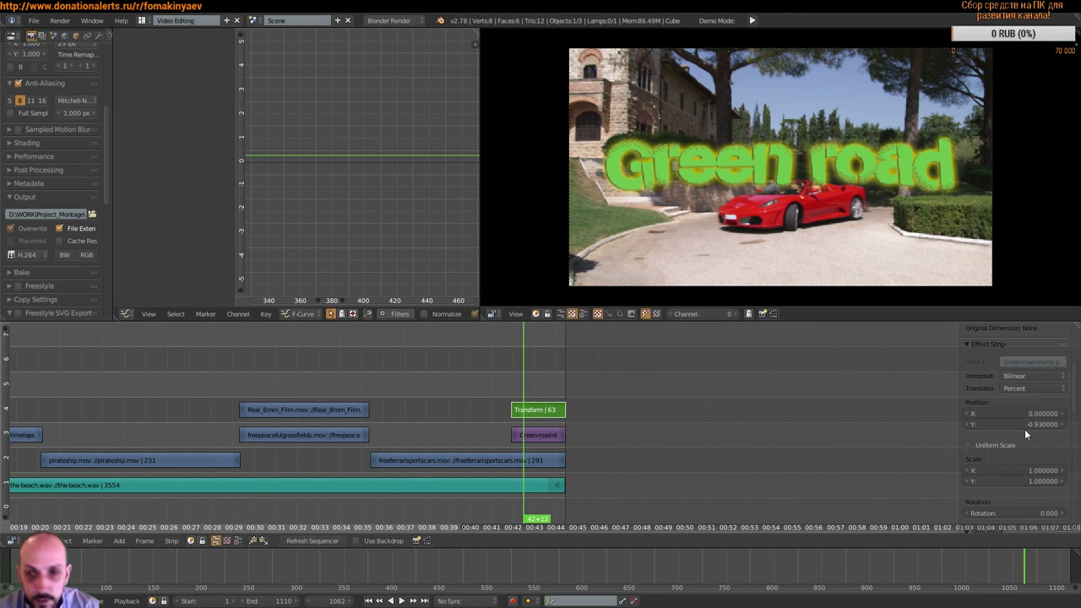
Step: Raise the title to Position Y 5 and turn on Uniform Scale
left_click(1020, 424)
type("5")
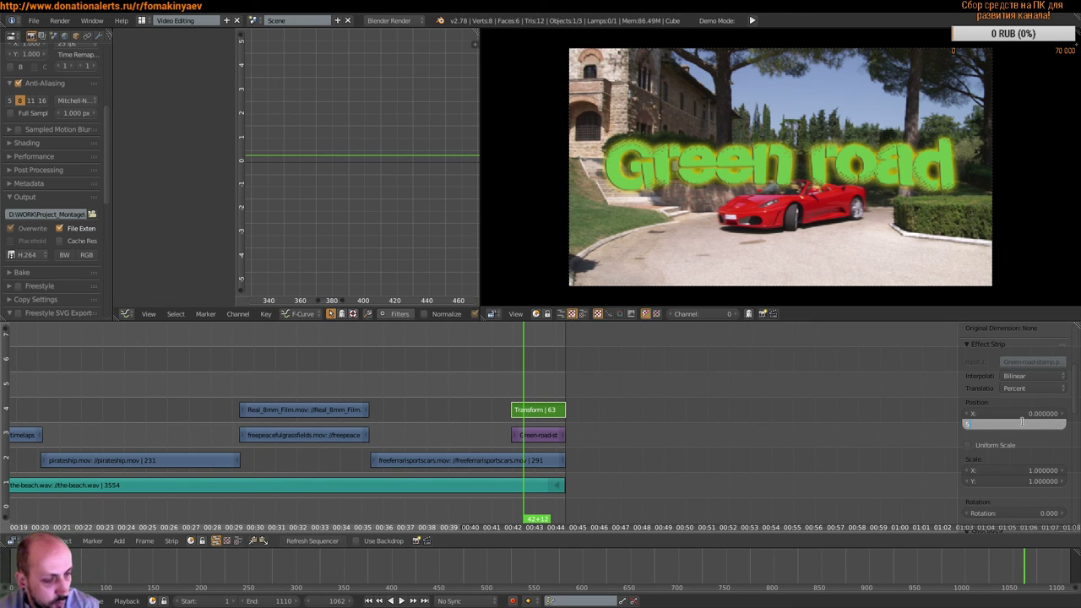
key("Return")
scroll(1018, 457, "down", 2)
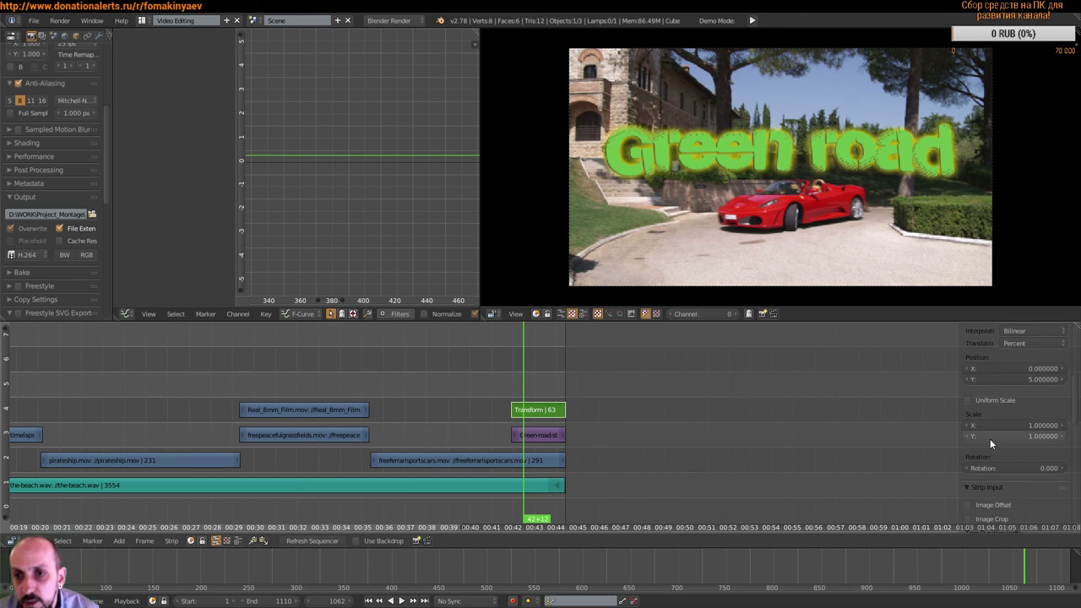
left_click(969, 400)
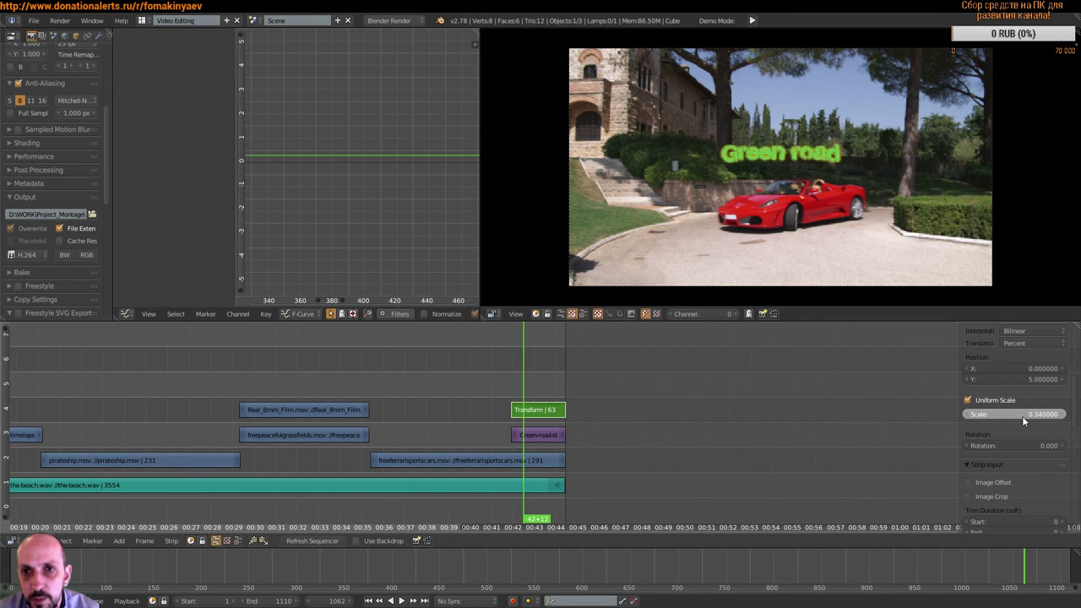
Step: Test title sizes, set the Transform uniform scale to 0.8, and play to review
left_click_drag(1022, 416, 1031, 417)
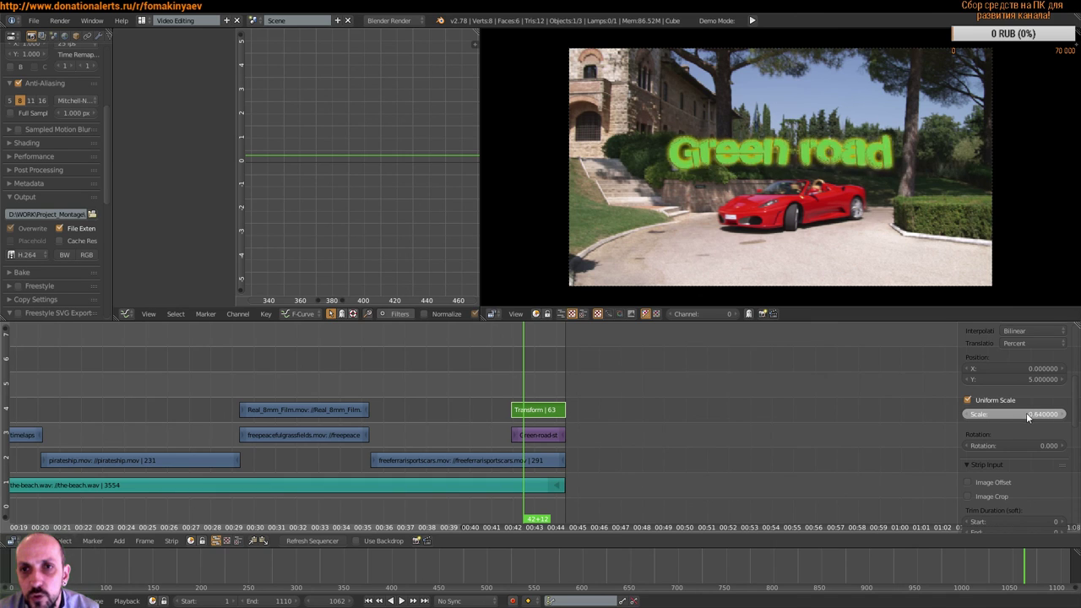
left_click_drag(1032, 417, 1030, 416)
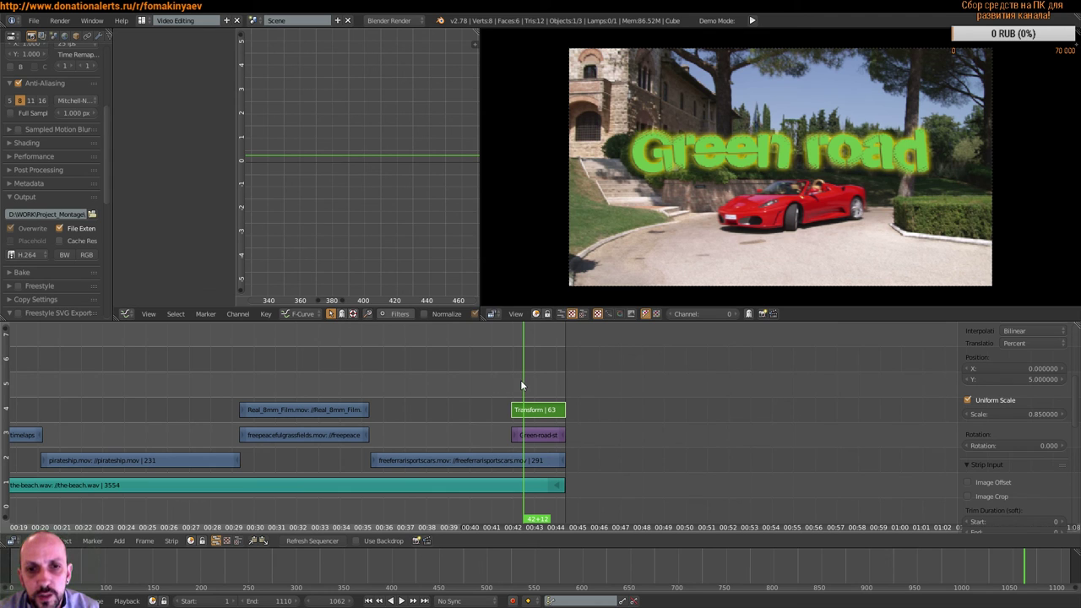
mouse_move(521, 386)
left_mouse_down()
mouse_move(498, 390)
mouse_move(519, 391)
left_mouse_up()
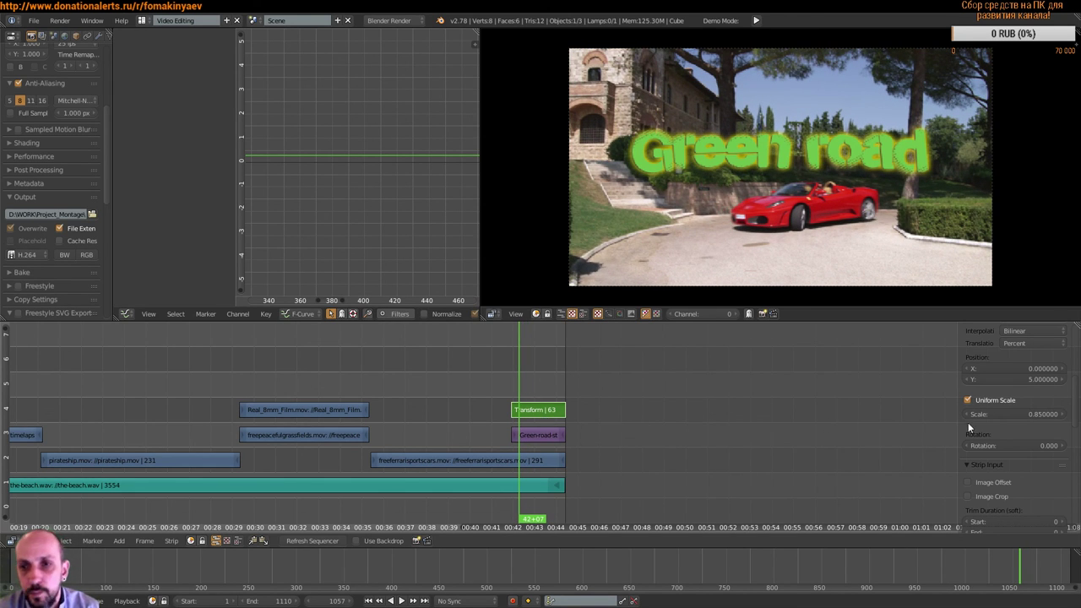
left_click_drag(1024, 414, 1022, 417)
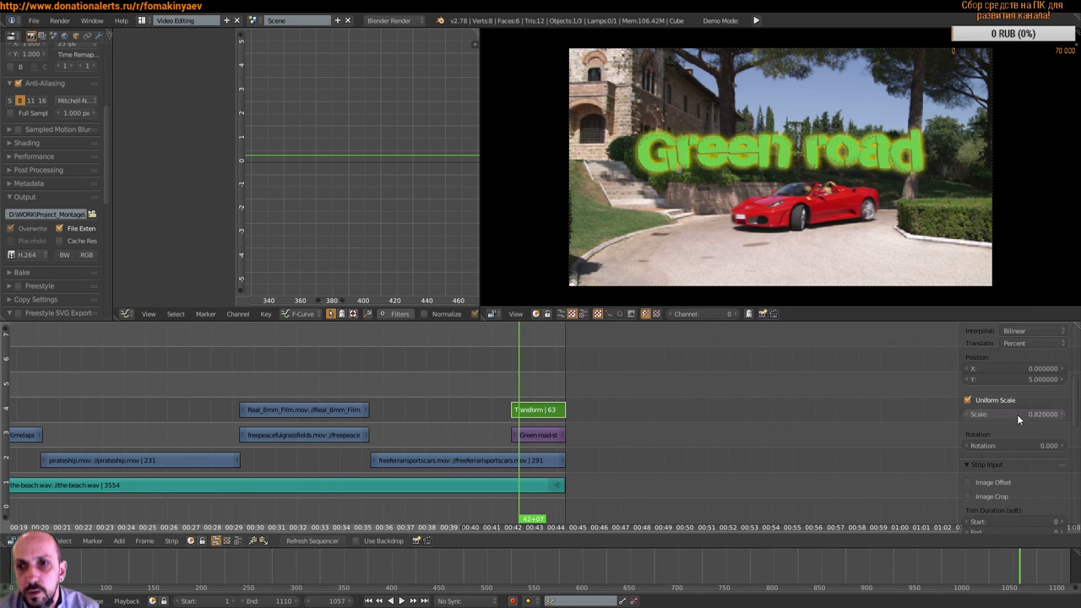
left_click(1017, 413)
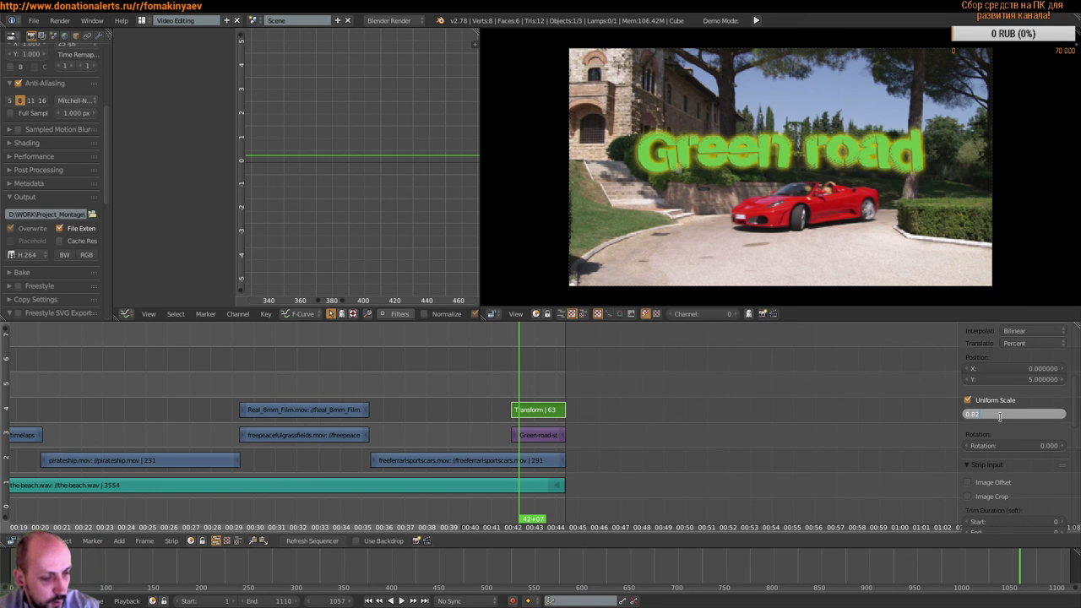
type("0.8")
key("Return")
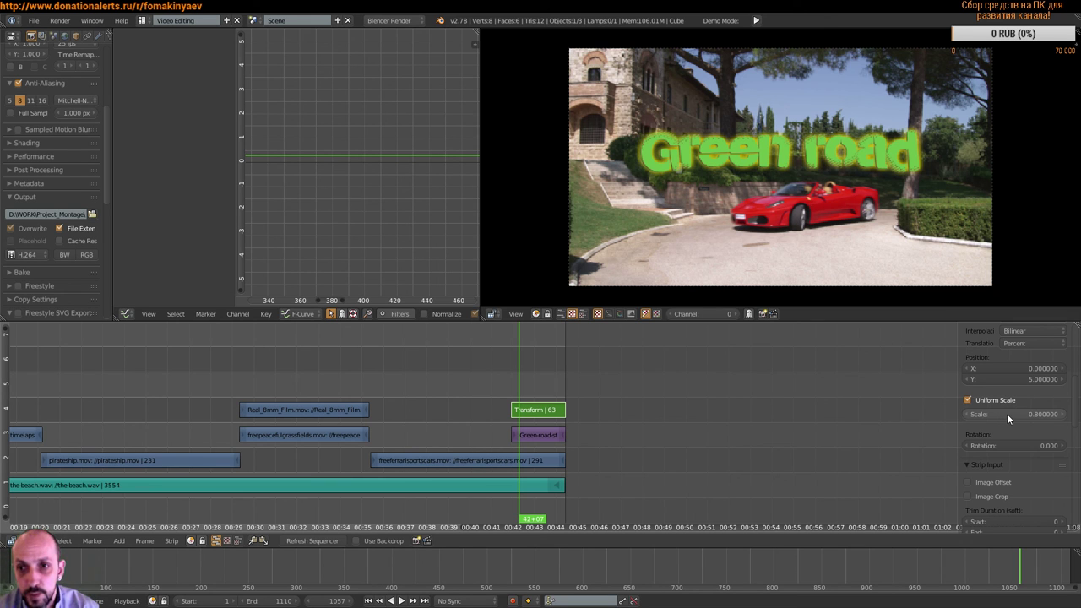
key("alt+a")
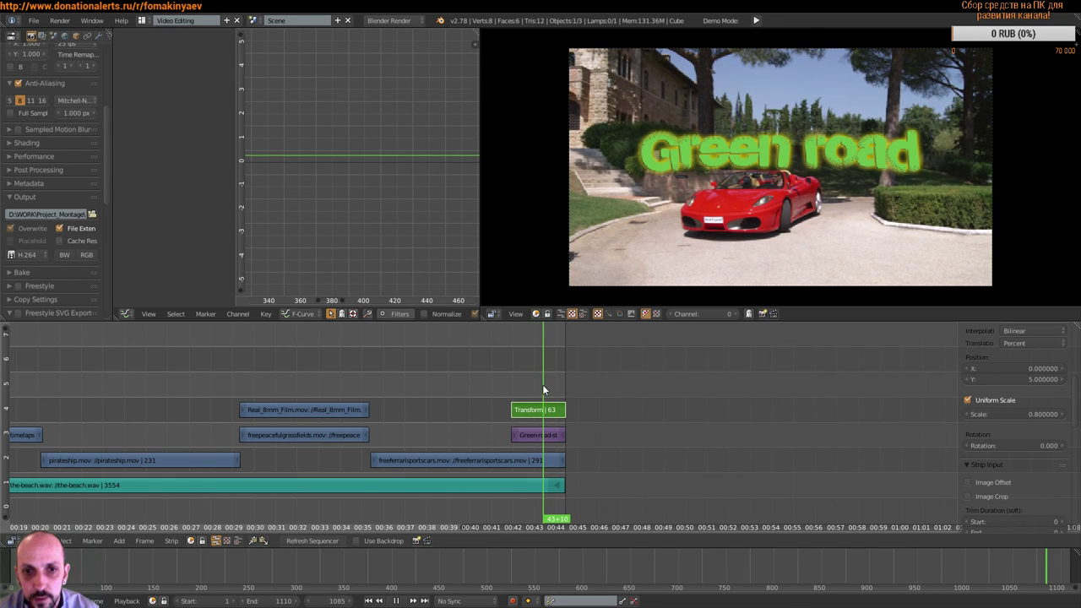
Step: Keyframe the title's 0.8 scale at frame 1083 and bring the scale curve into view
left_click_drag(543, 384, 540, 383)
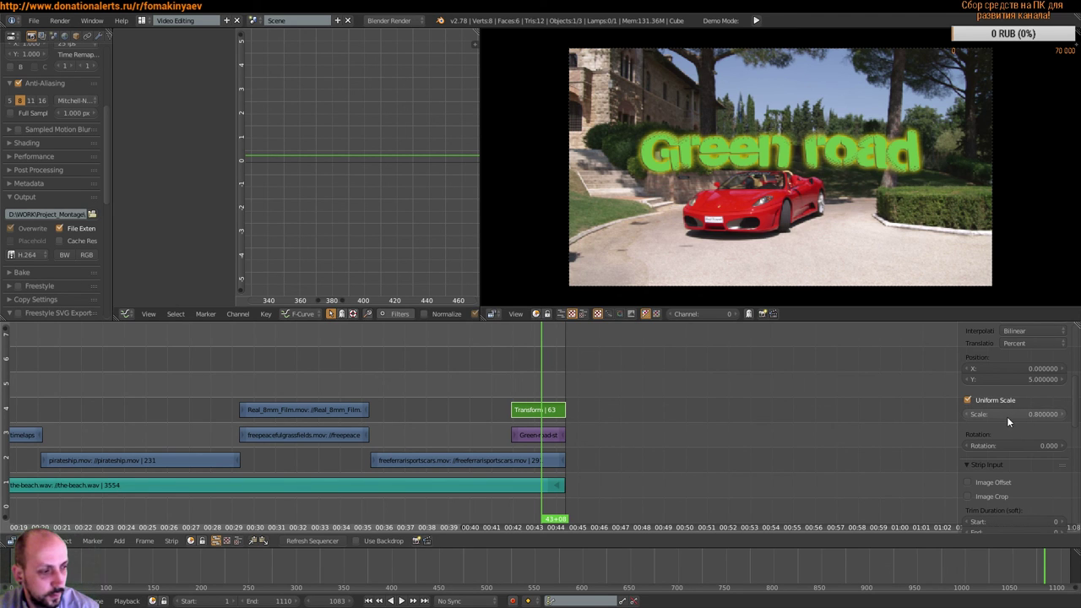
key("i")
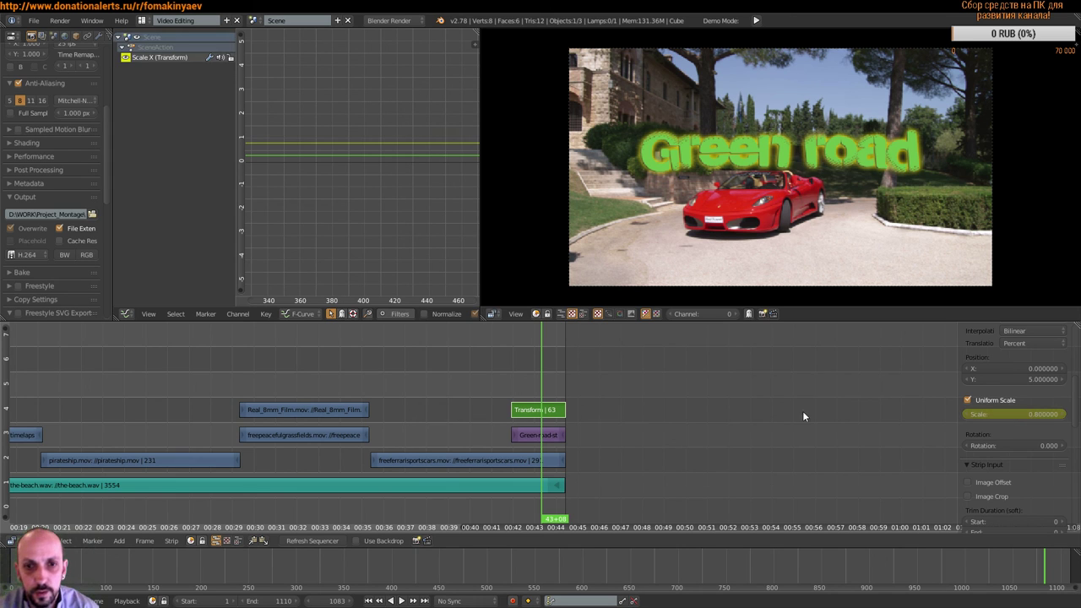
left_click_drag(544, 380, 531, 383)
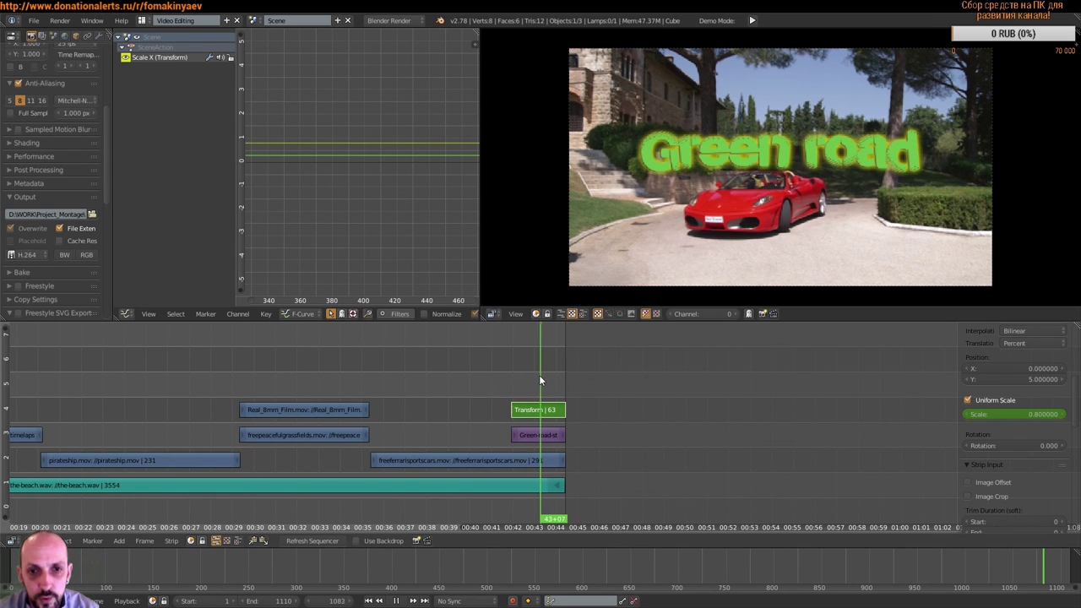
key("alt+a")
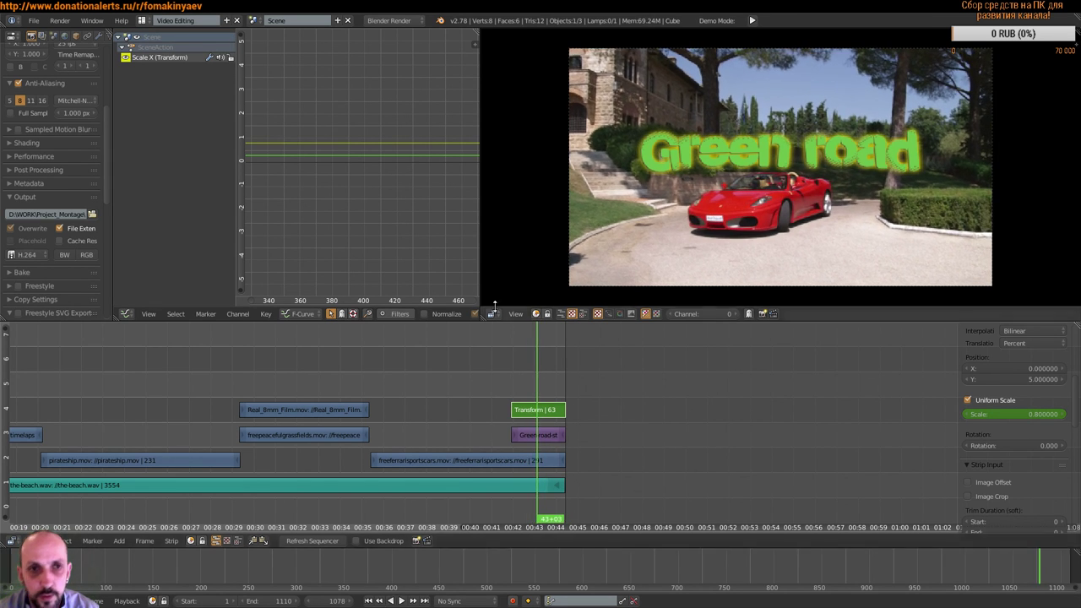
scroll(399, 193, "down", 3)
scroll(359, 220, "right", 10)
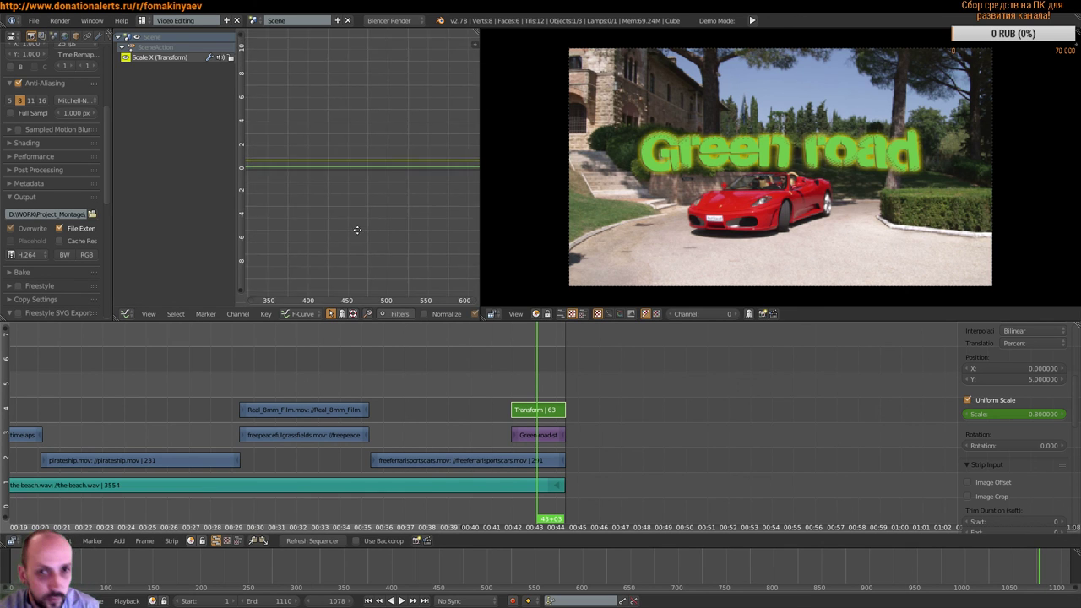
scroll(429, 202, "right", 5)
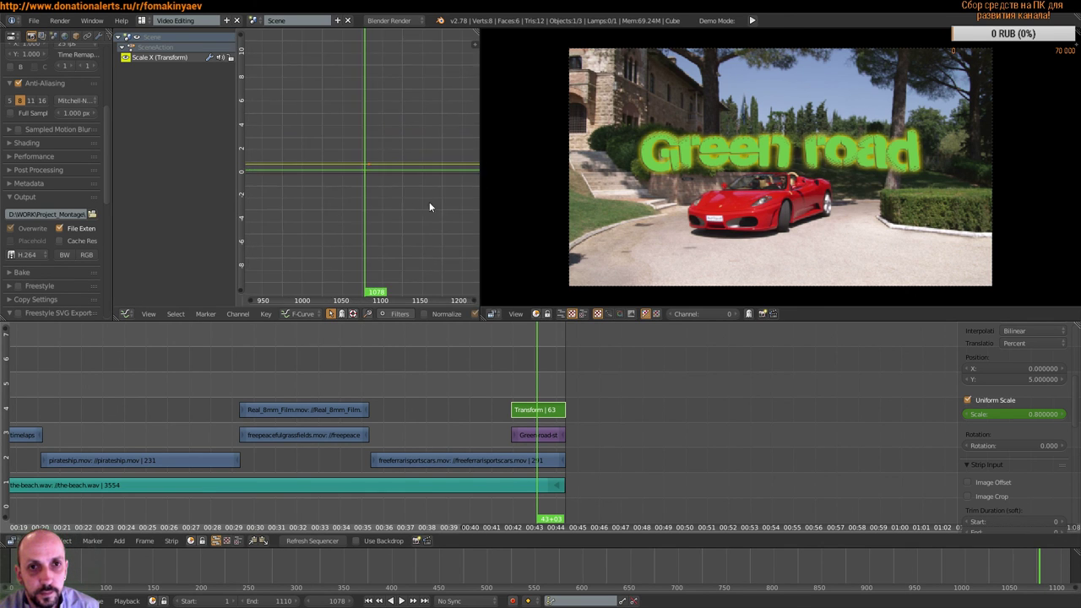
scroll(392, 193, "up", 2)
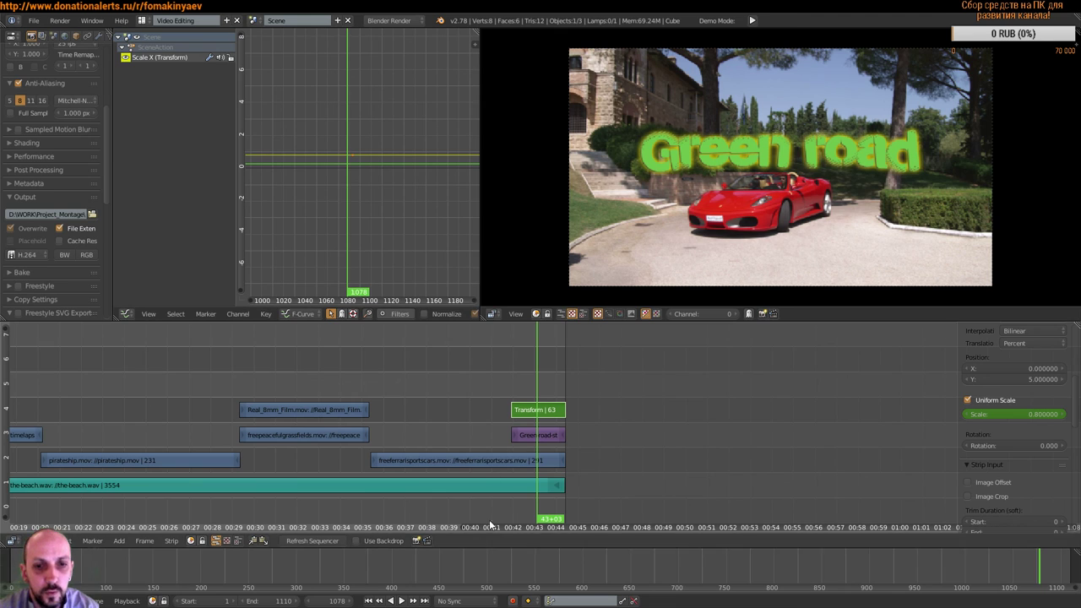
left_click(414, 602)
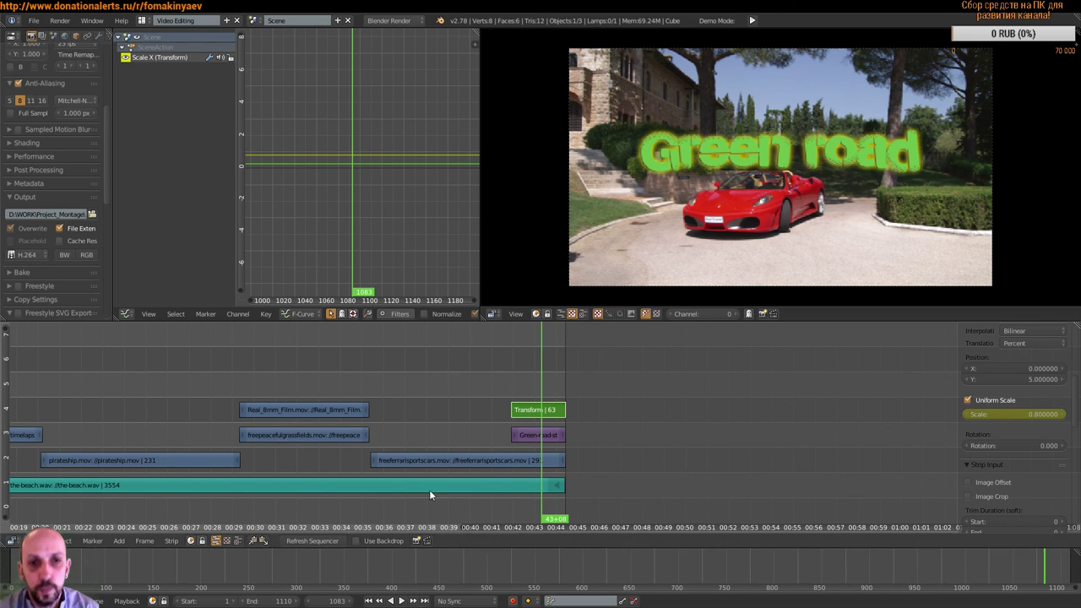
scroll(412, 208, "down", 1)
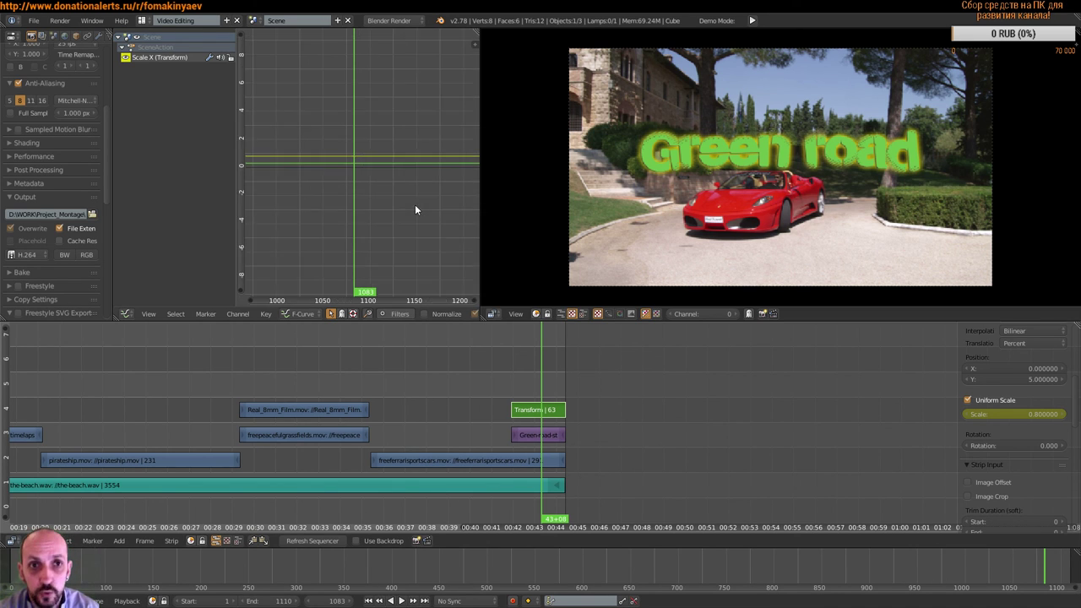
scroll(415, 204, "down", 1)
scroll(416, 221, "down", 1)
left_click_drag(430, 206, 425, 201)
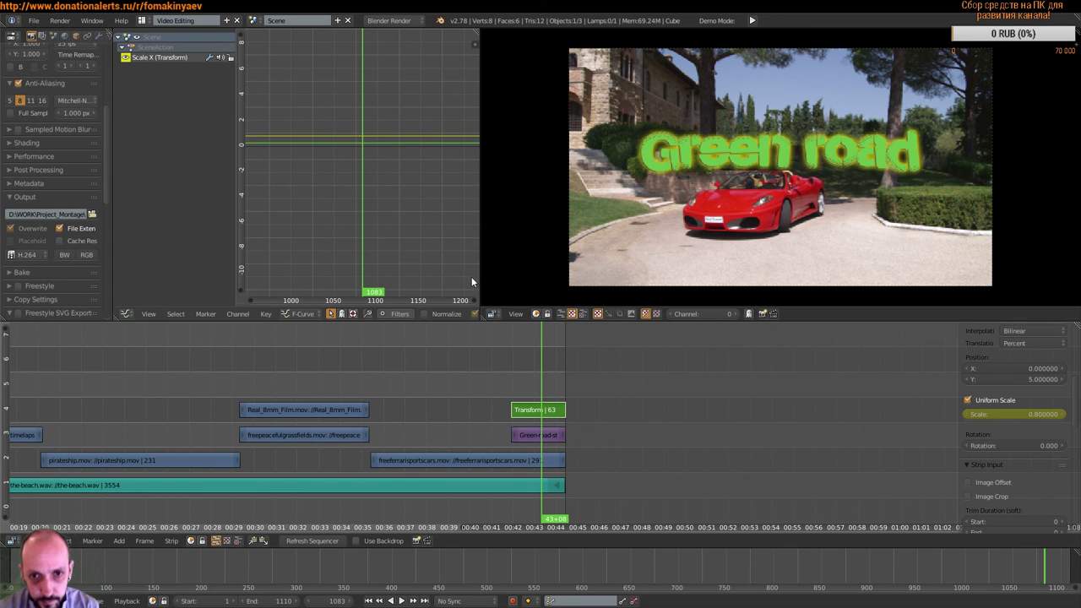
key("shift+alt+a")
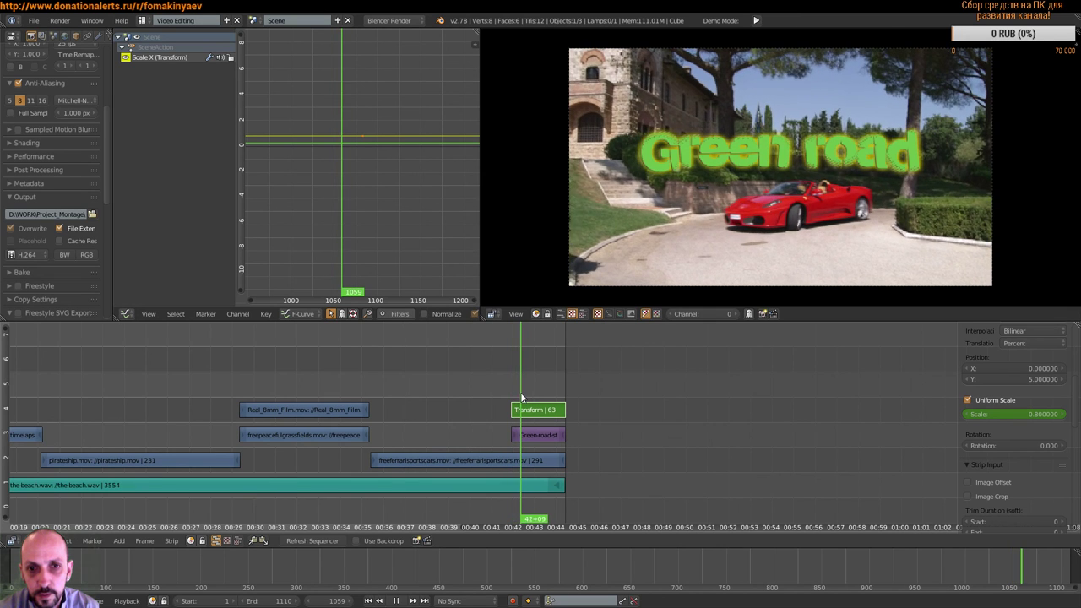
Step: At frame 1049 set the title scale to 0, keyframe it, and play the scale-up
left_click_drag(506, 396, 515, 395)
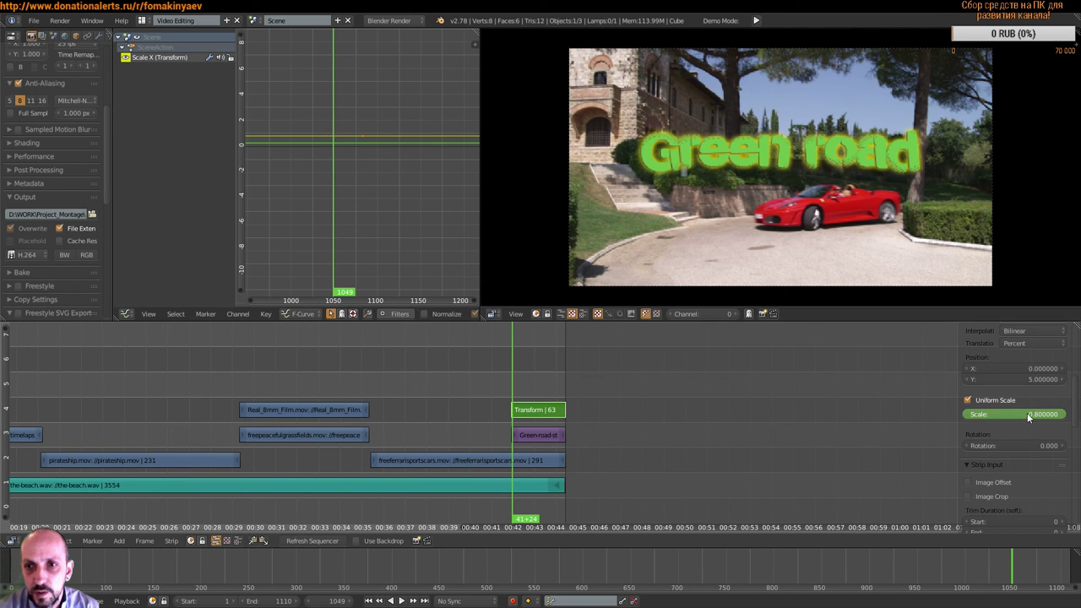
left_click_drag(1028, 414, 1005, 414)
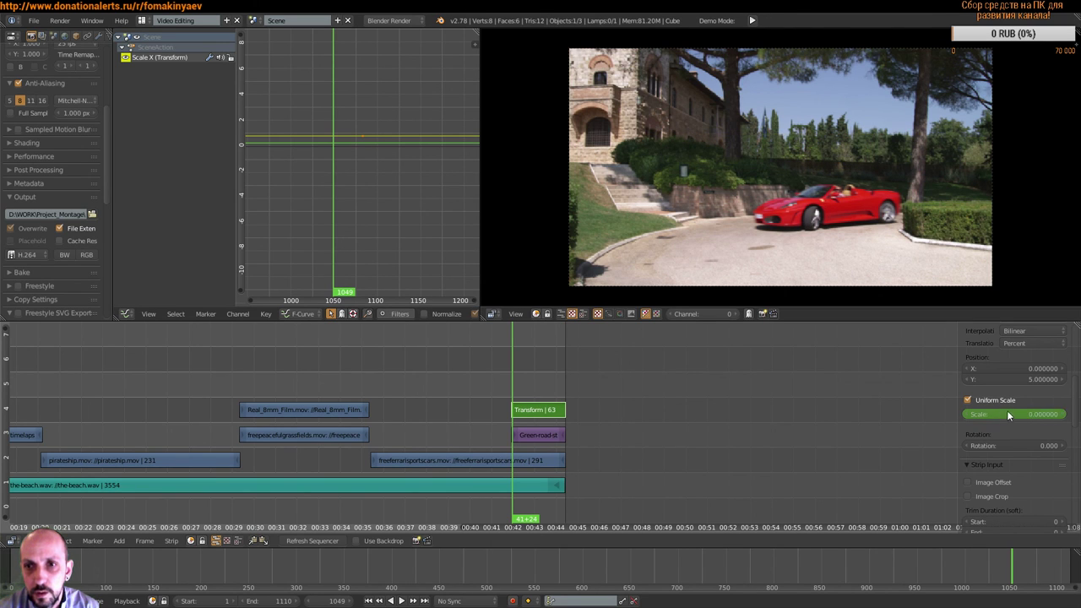
left_click(1005, 413)
key("Return")
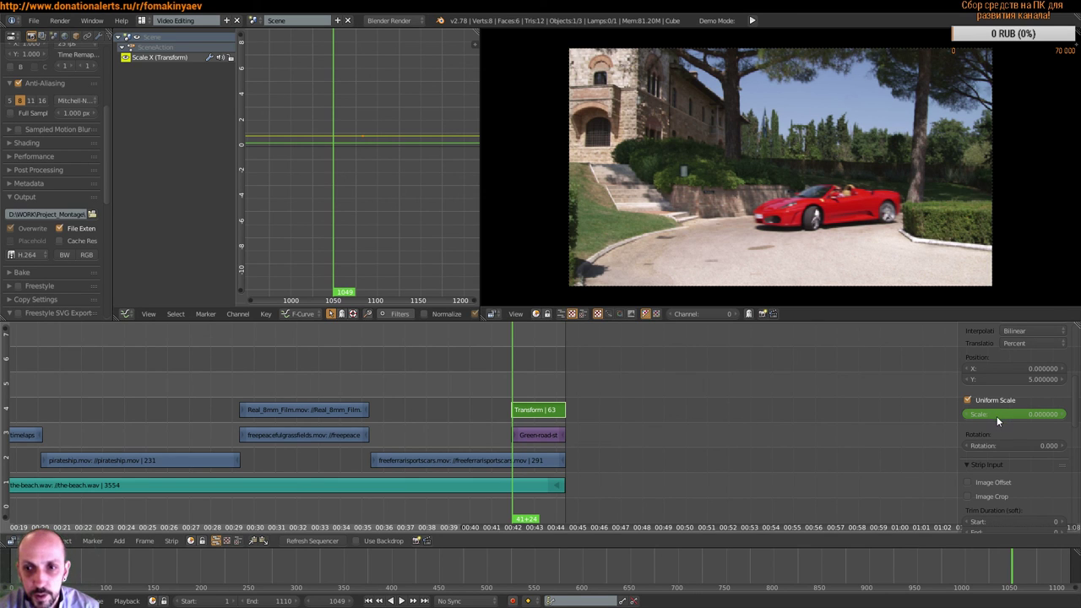
key("i")
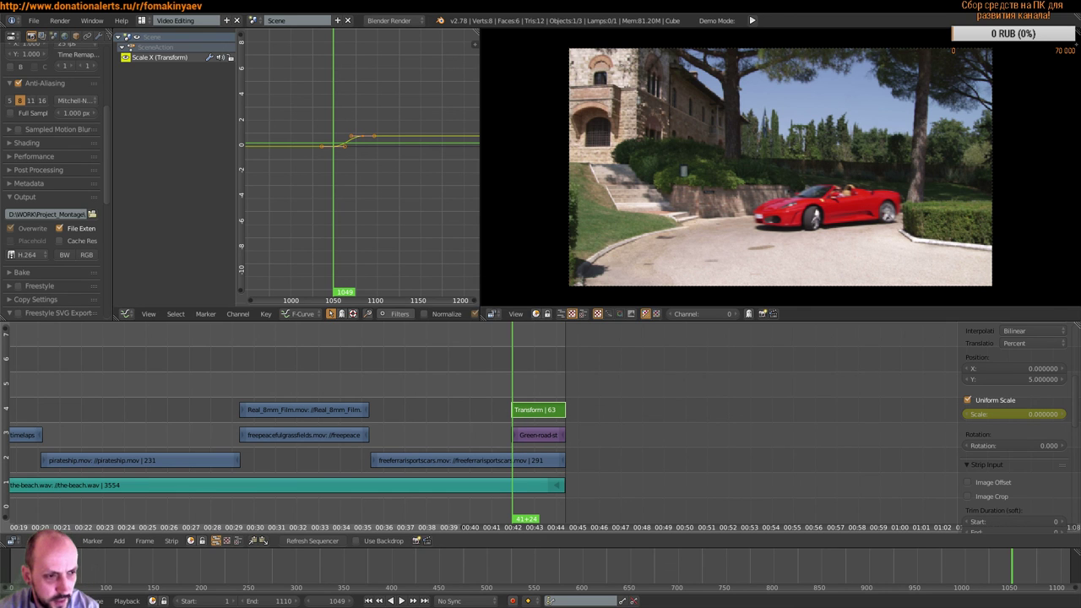
key("alt+a")
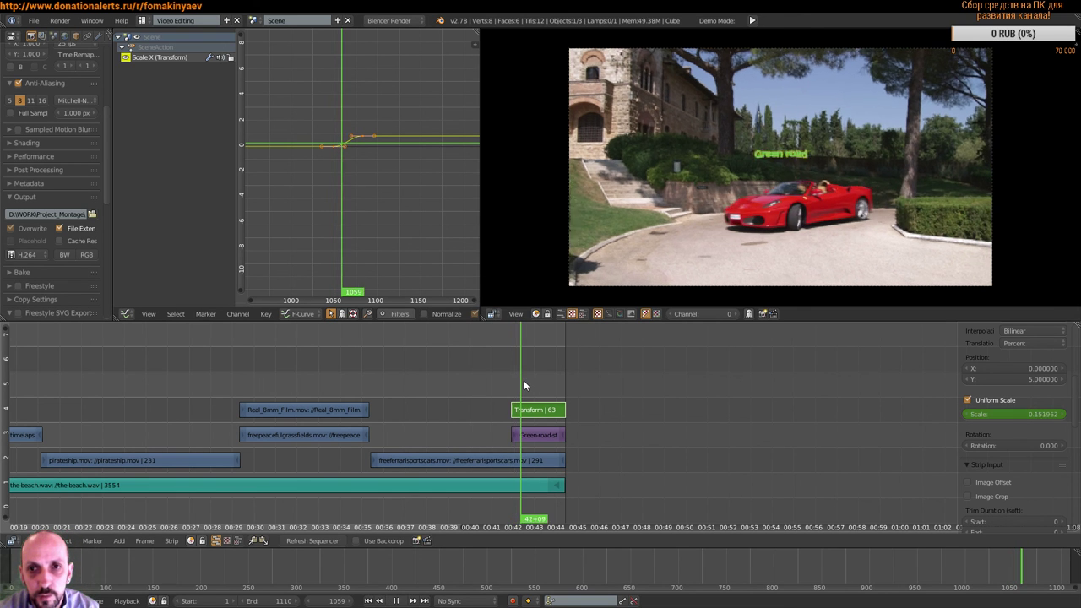
key("alt+a")
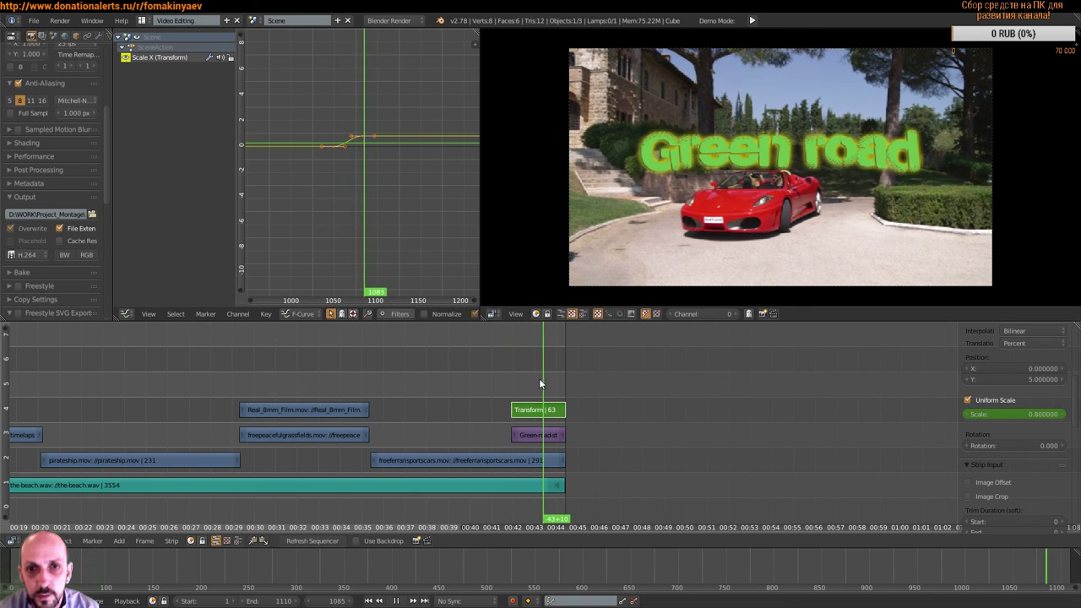
key("alt+shift+a")
key("alt+a")
scroll(1033, 385, "up", 3)
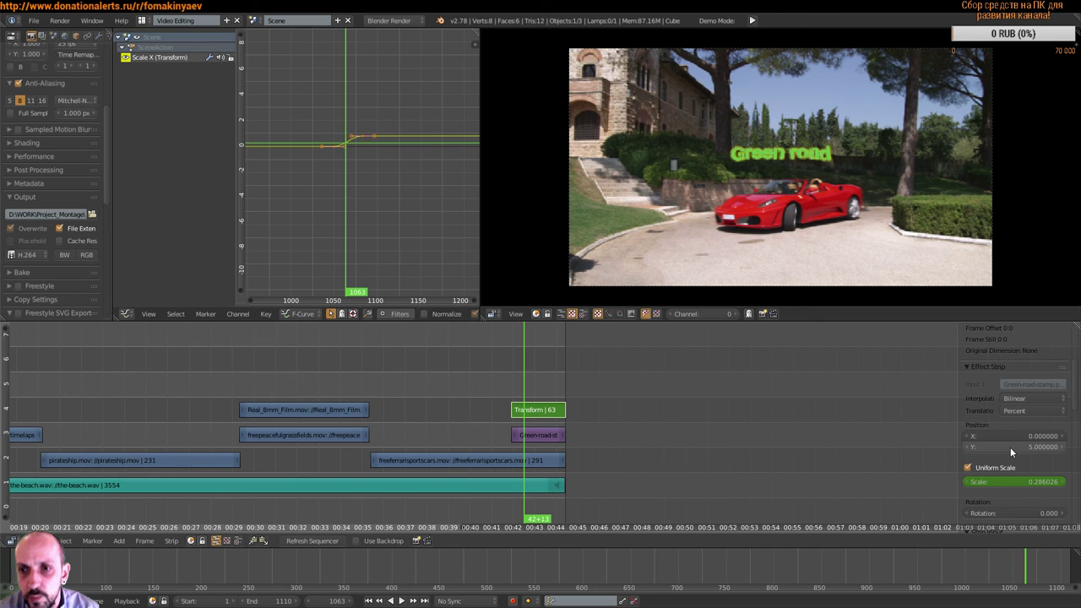
mouse_move(1011, 448)
left_mouse_down()
mouse_move(1025, 448)
mouse_move(1002, 448)
left_mouse_up()
type("8.360000")
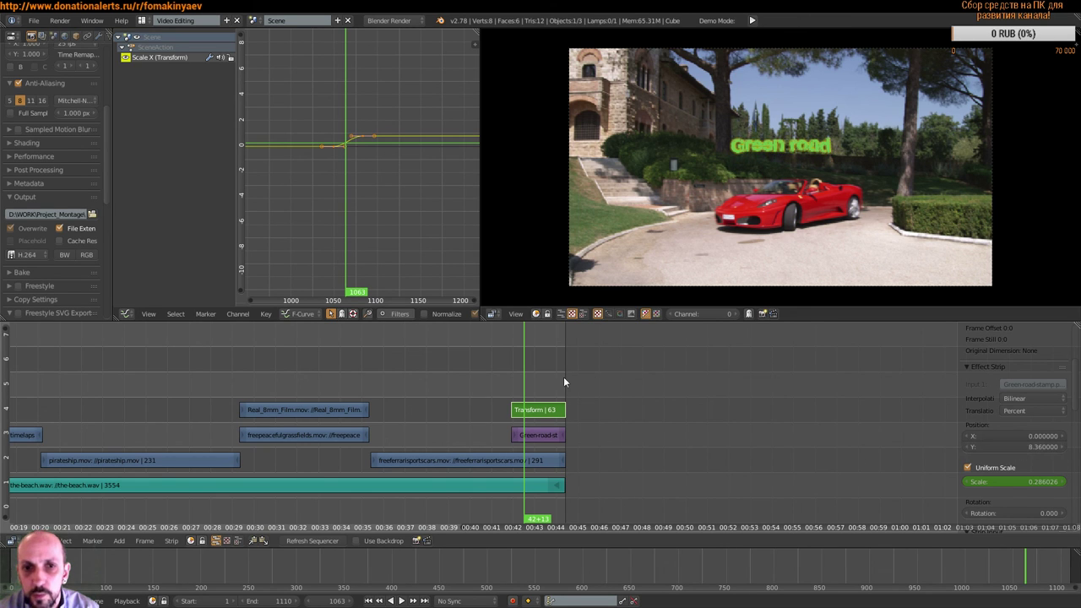
key("alt+a")
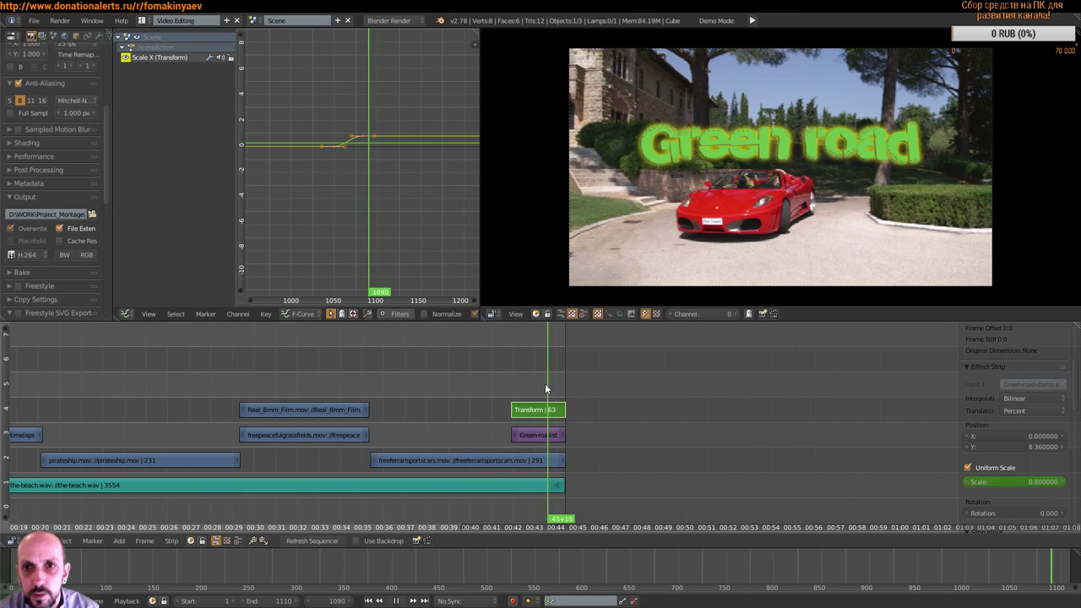
key("alt+a")
left_click(1022, 446)
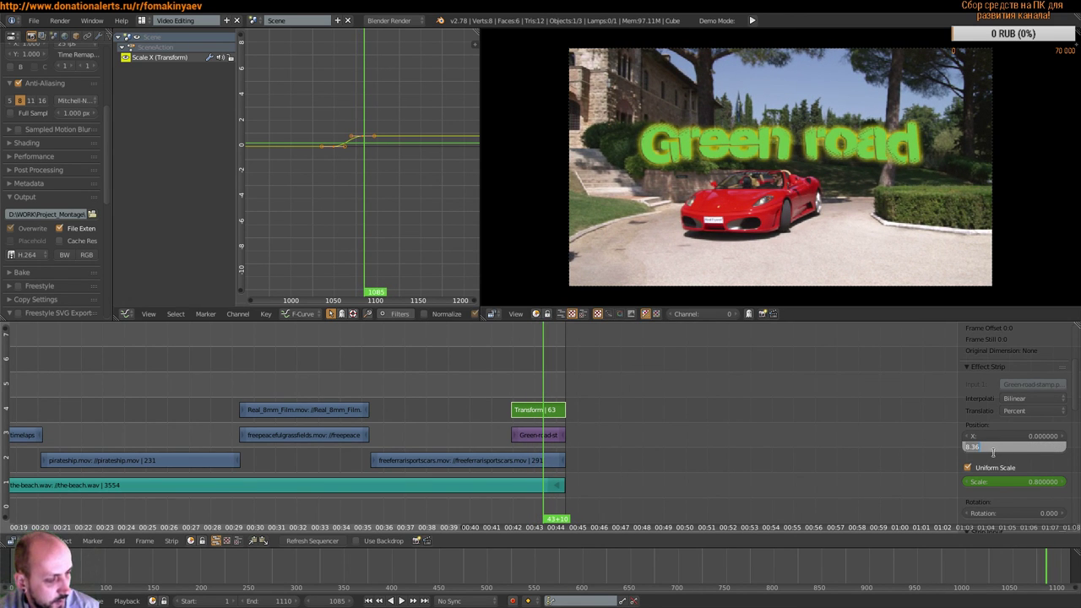
type("8")
key("Return")
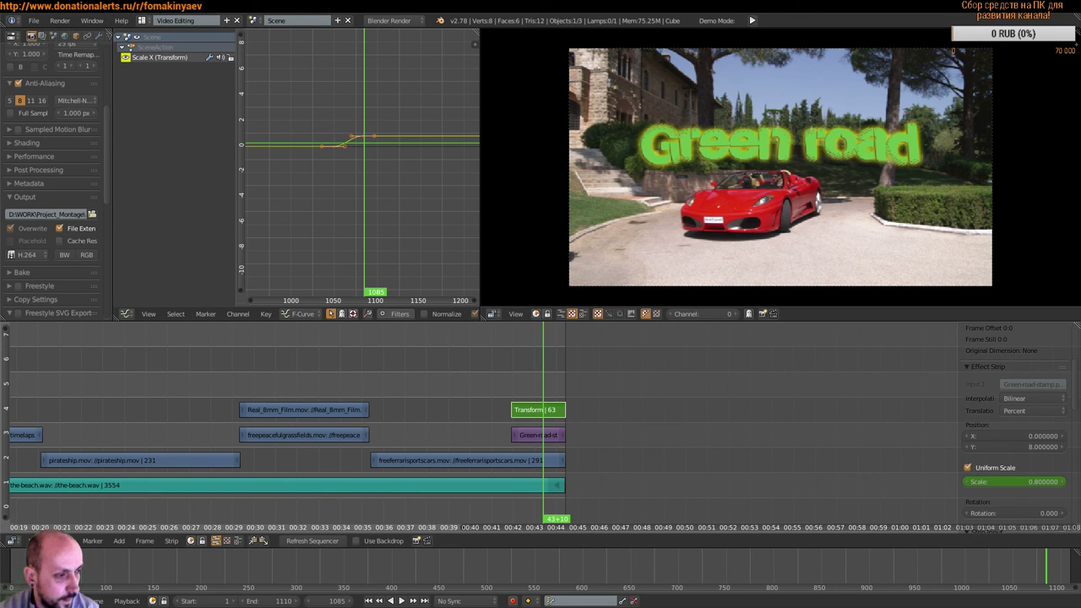
key("alt+a")
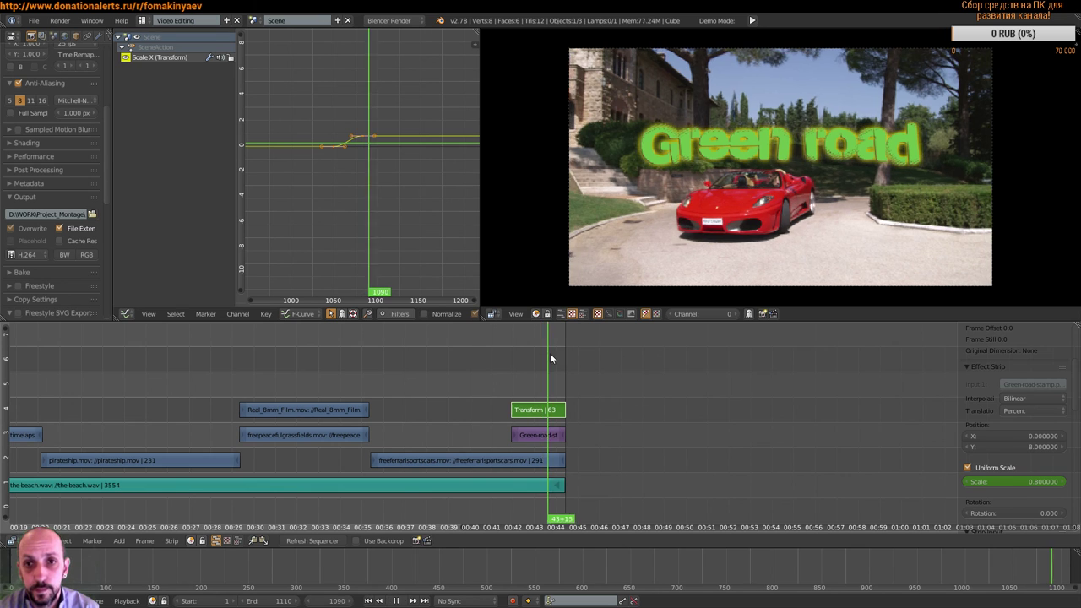
mouse_move(550, 355)
left_mouse_down()
mouse_move(502, 355)
mouse_move(531, 357)
left_mouse_up()
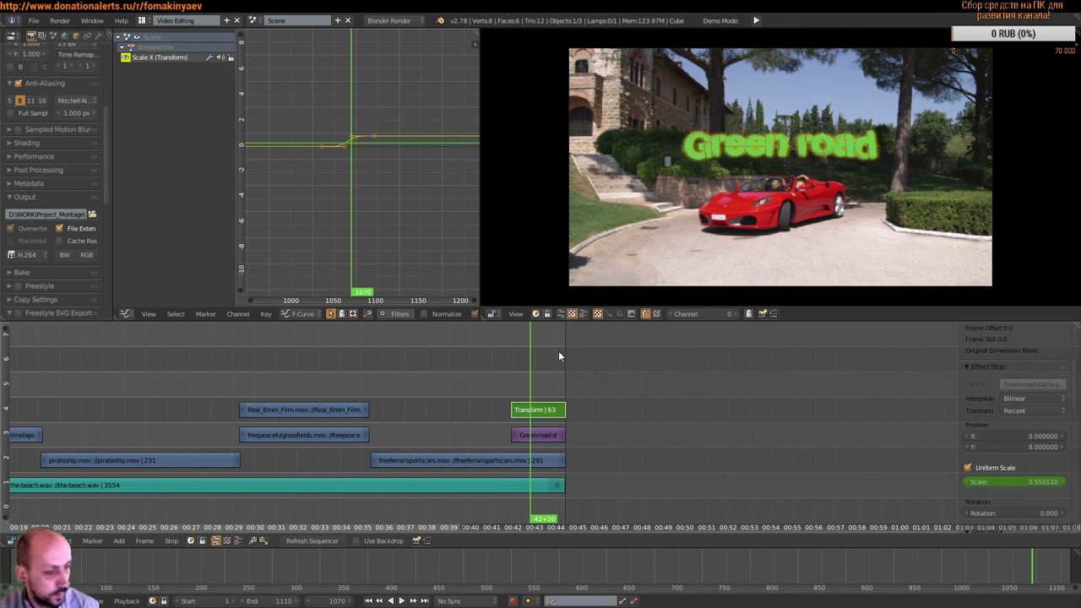
key("shift+alt+a")
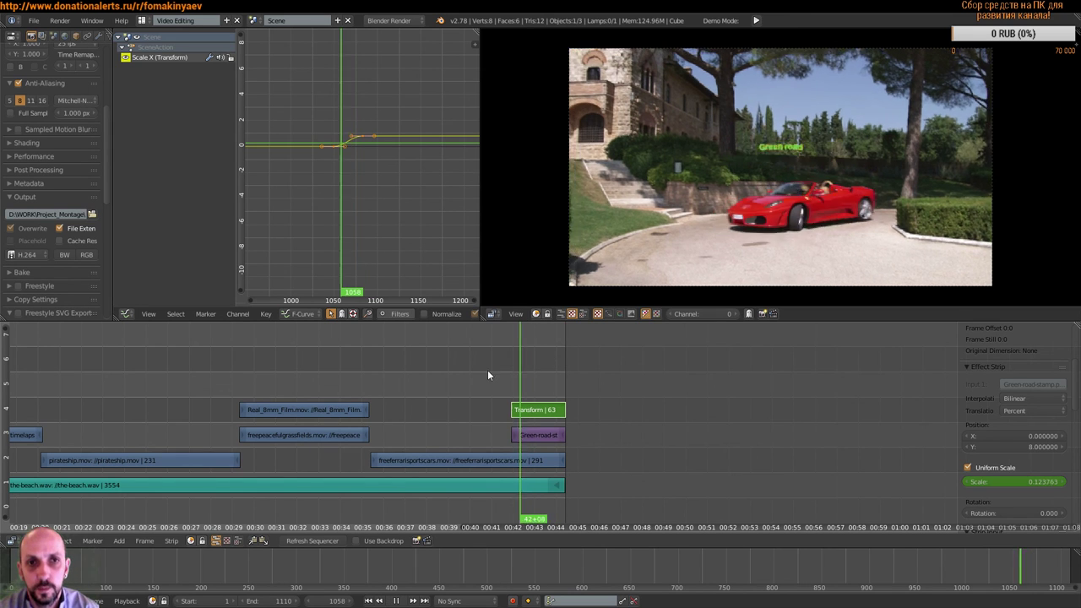
left_click_drag(488, 375, 538, 377)
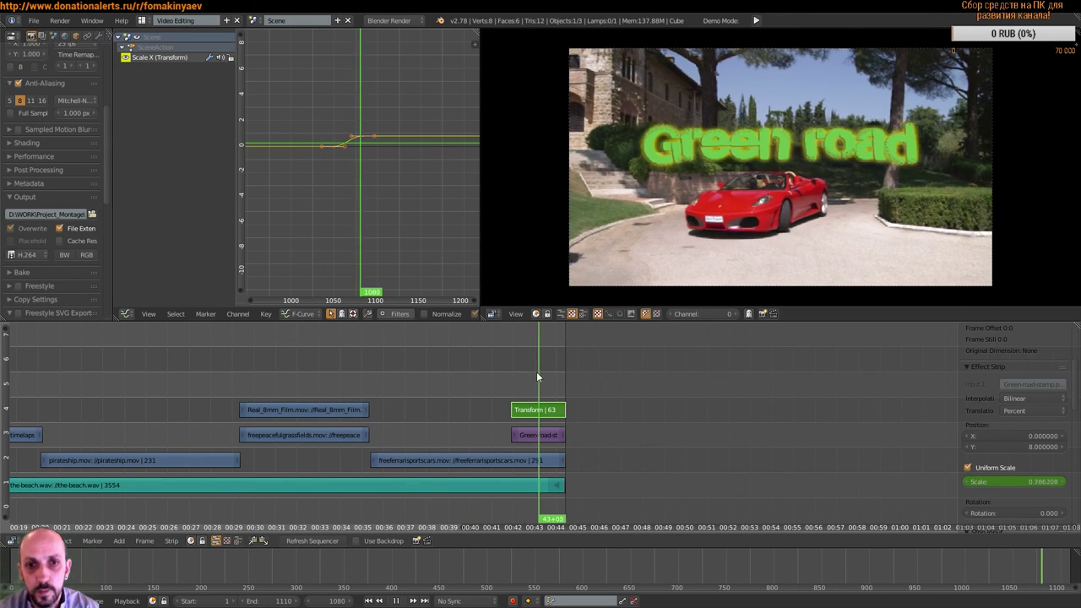
left_click(368, 601)
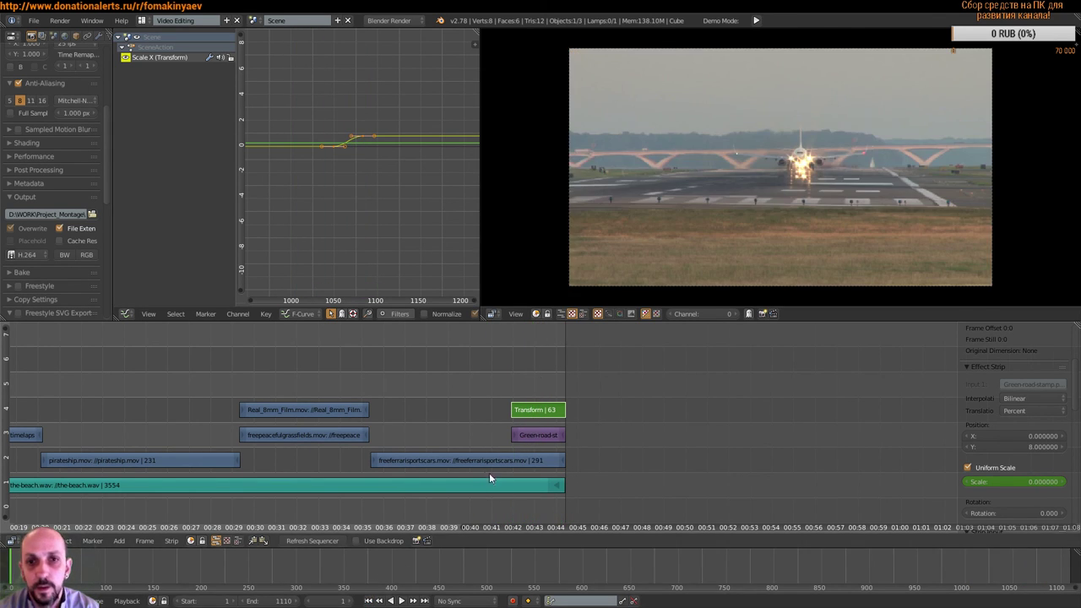
left_click(401, 600)
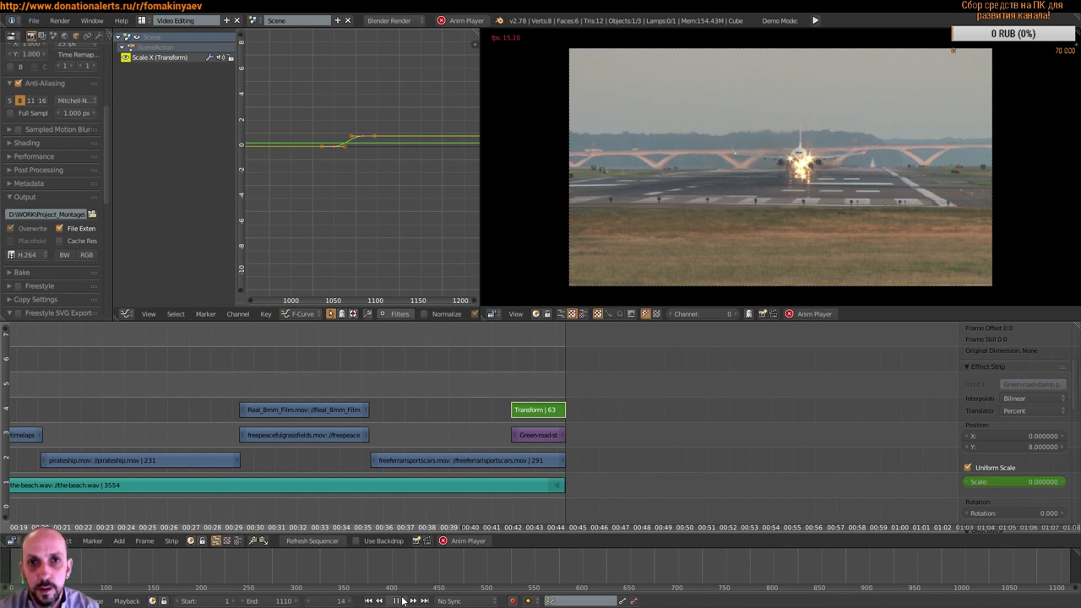
left_click(397, 600)
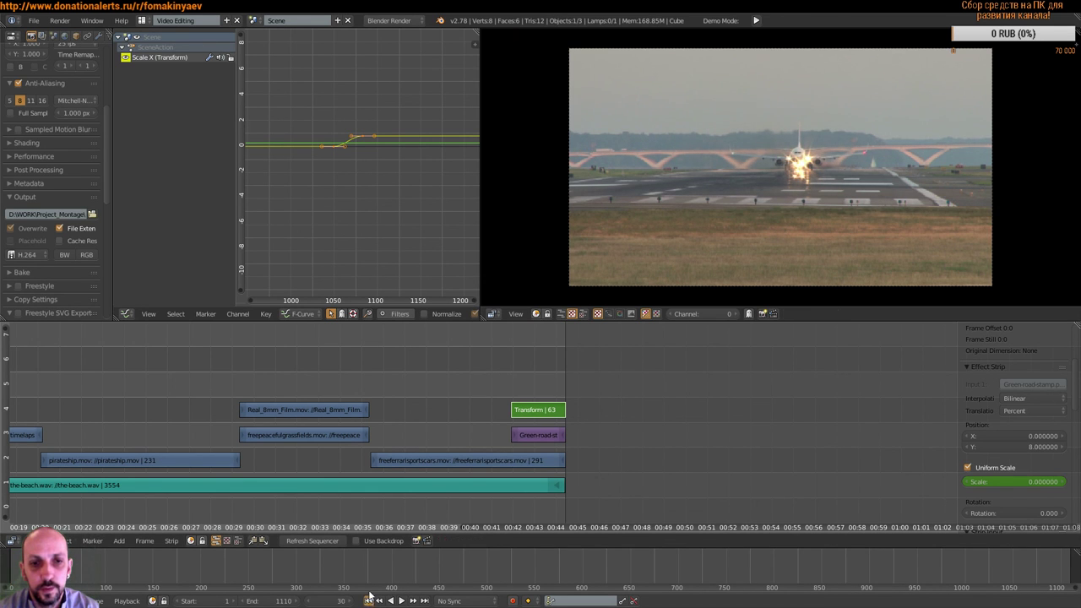
left_click(348, 347)
mouse_move(367, 360)
left_mouse_down()
mouse_move(534, 368)
mouse_move(522, 368)
left_mouse_up()
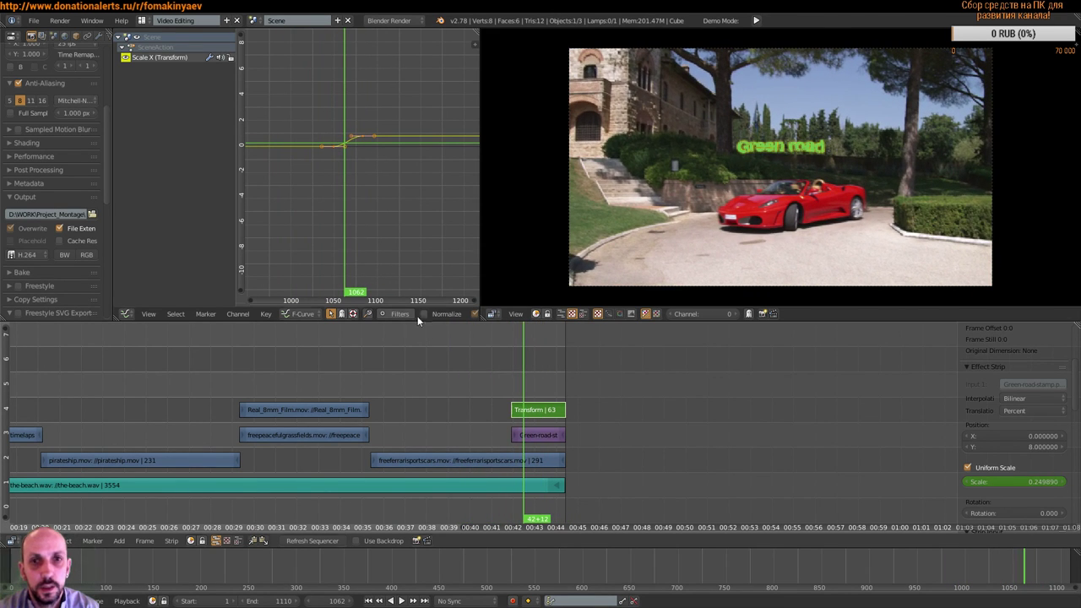
left_click(425, 601)
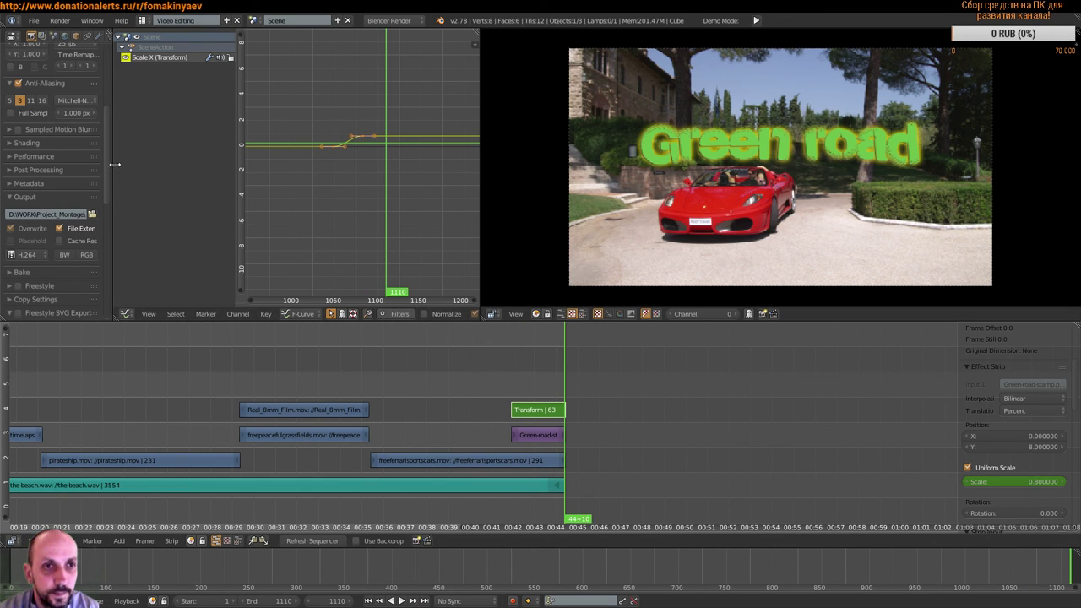
Step: Widen the Properties editor and check the Output and Encoding sections for H.264
mouse_move(114, 163)
left_mouse_down()
mouse_move(152, 166)
mouse_move(142, 166)
left_mouse_up()
scroll(84, 161, "down", 1)
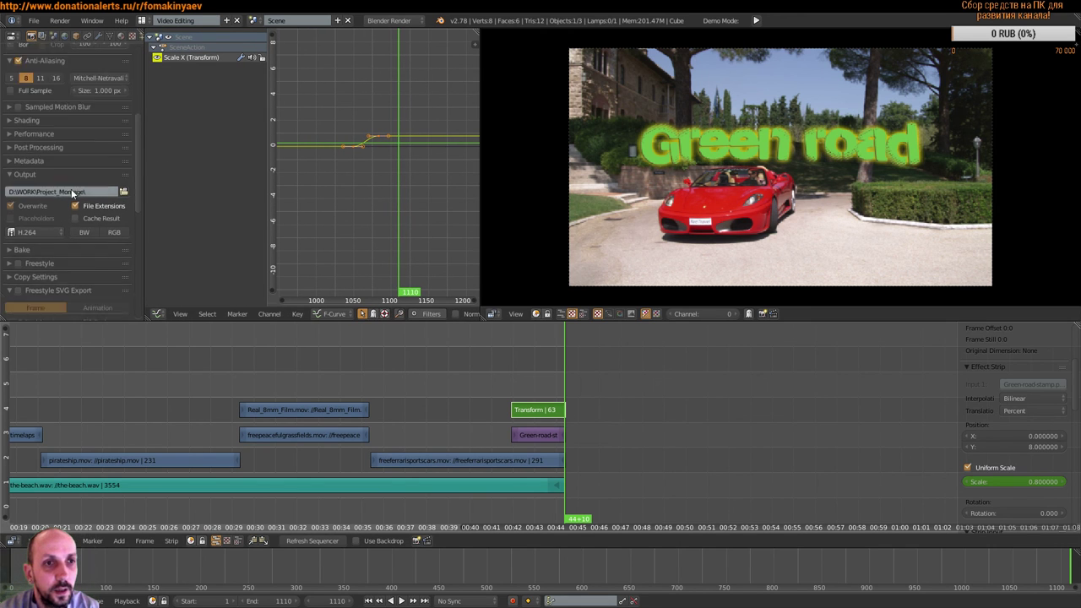
scroll(74, 151, "down", 1)
scroll(72, 238, "down", 1)
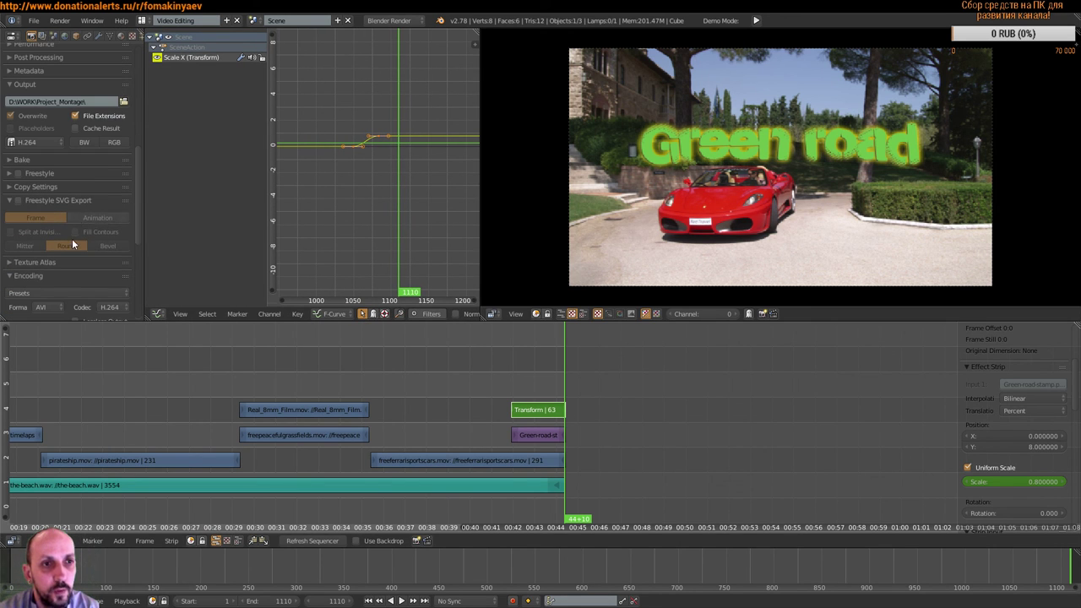
scroll(85, 224, "down", 2)
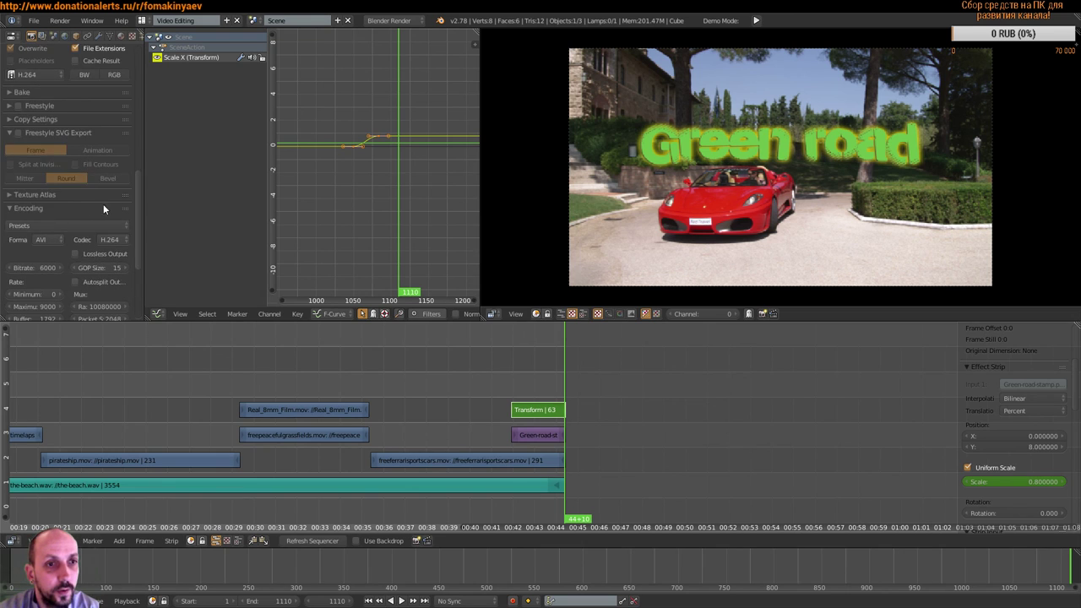
scroll(103, 204, "down", 2)
scroll(109, 200, "up", 2)
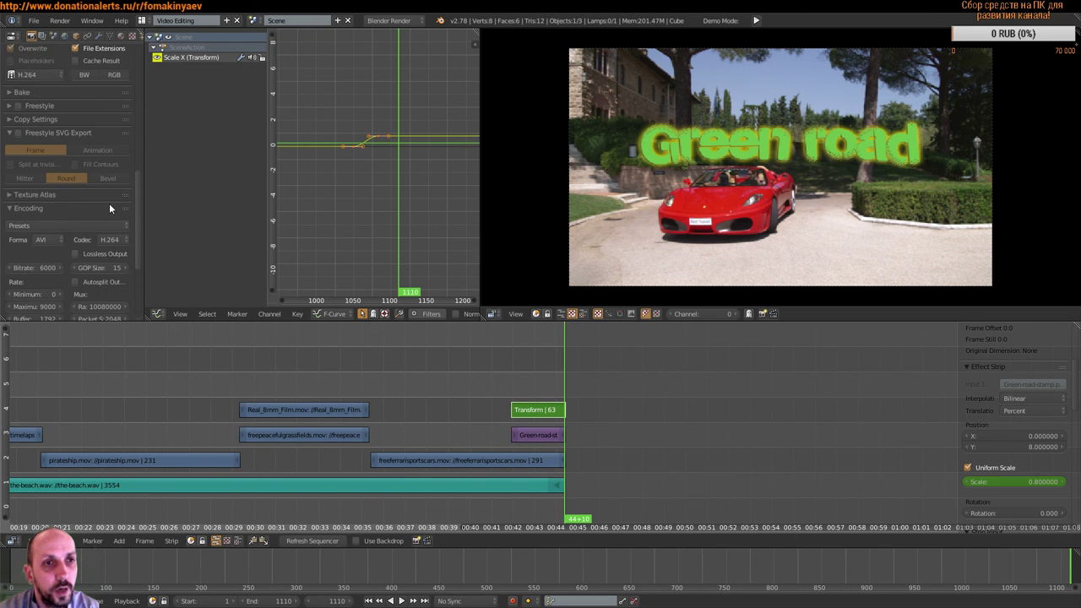
scroll(108, 207, "down", 2)
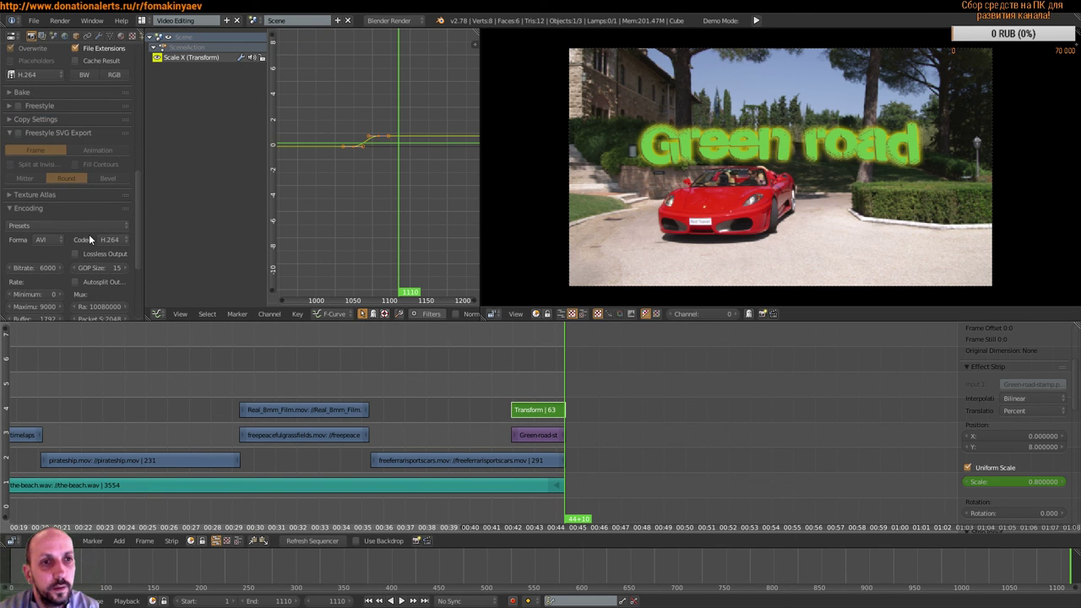
scroll(99, 204, "up", 2)
scroll(99, 203, "down", 2)
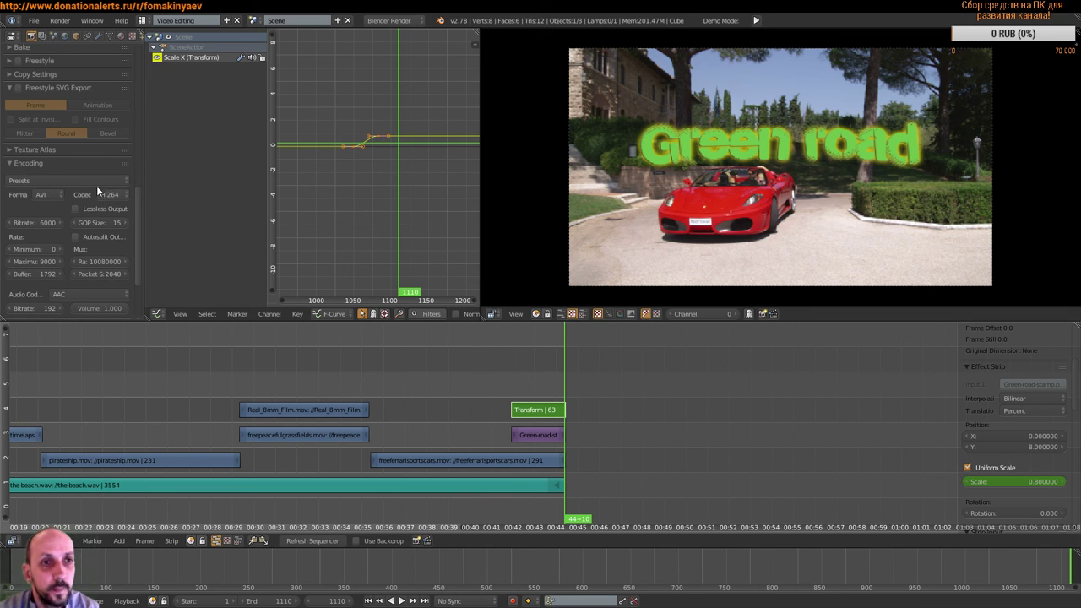
scroll(92, 215, "down", 2)
scroll(102, 203, "up", 4)
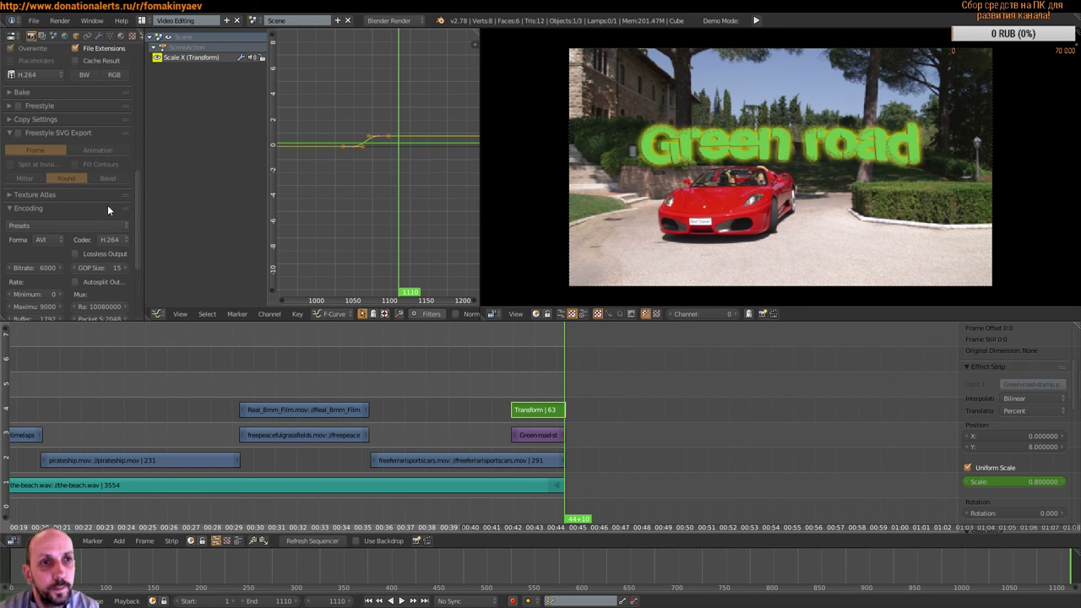
scroll(84, 228, "up", 3)
scroll(106, 222, "up", 3)
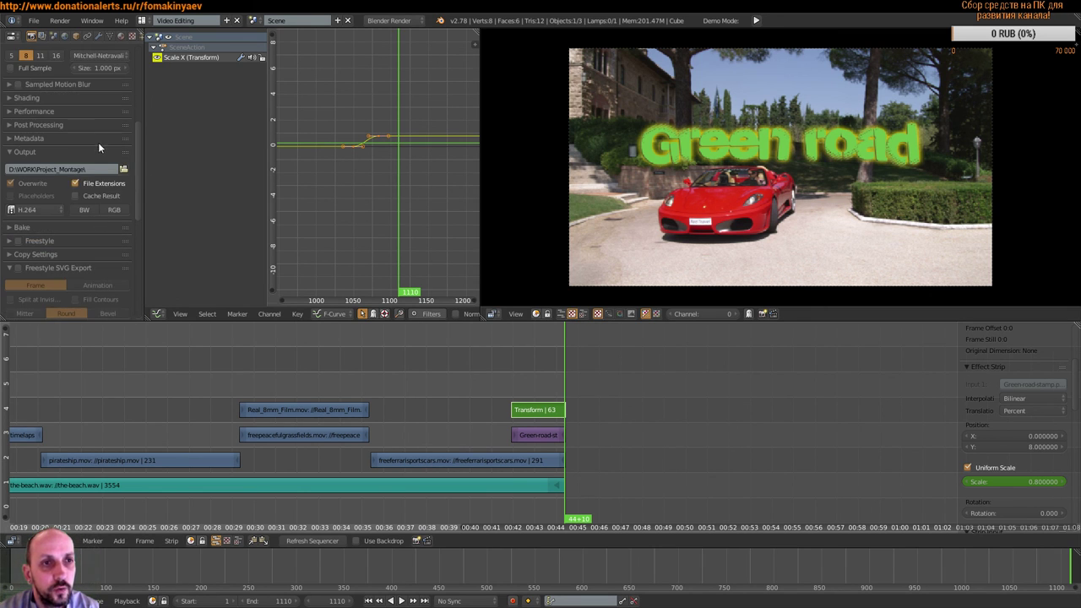
scroll(100, 152, "up", 2)
scroll(102, 169, "up", 2)
scroll(93, 183, "up", 2)
scroll(94, 190, "up", 2)
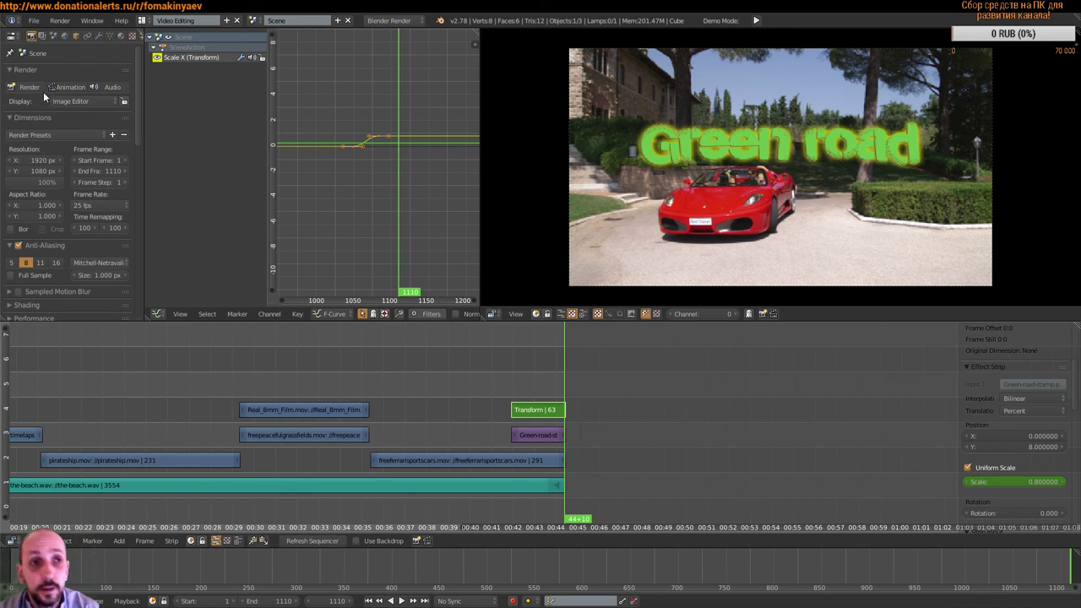
scroll(91, 186, "down", 2)
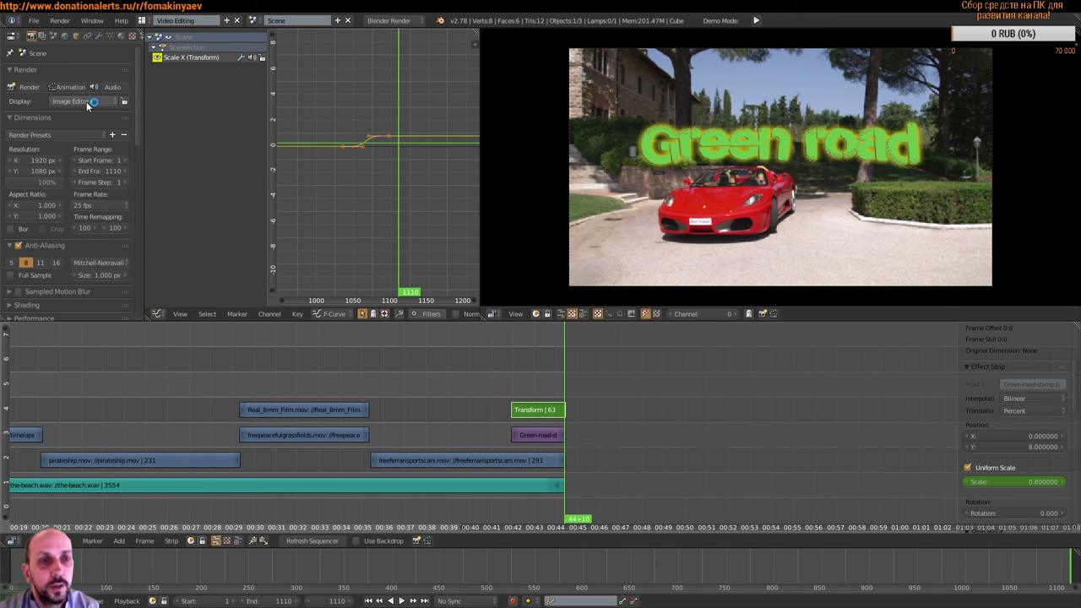
scroll(84, 117, "up", 2)
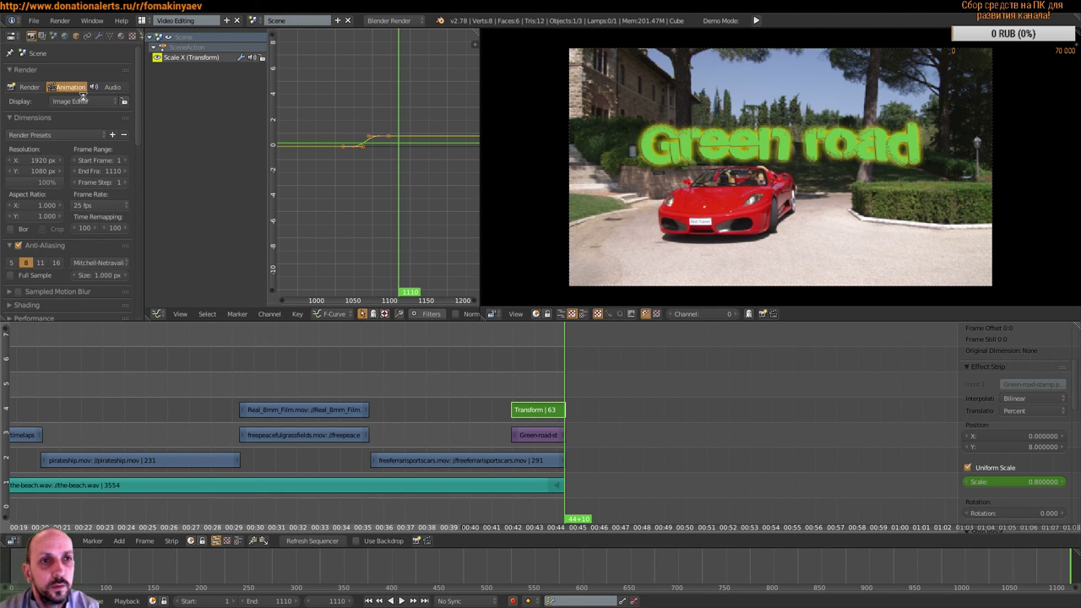
Step: Start the Render > Animation render of the montage and enlarge the Render Result view
left_click(81, 89)
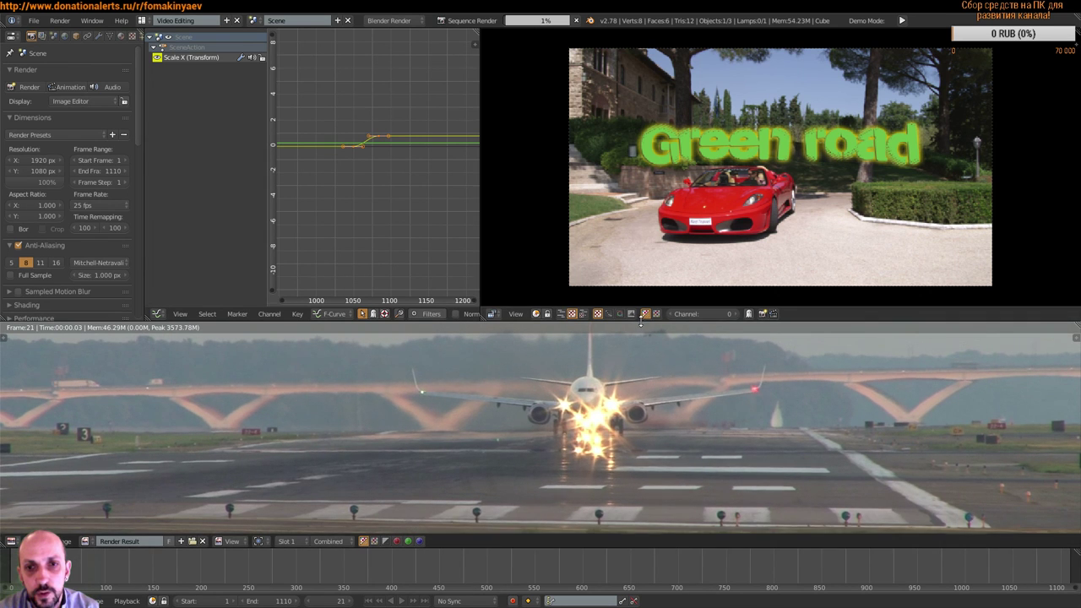
left_click_drag(643, 322, 657, 167)
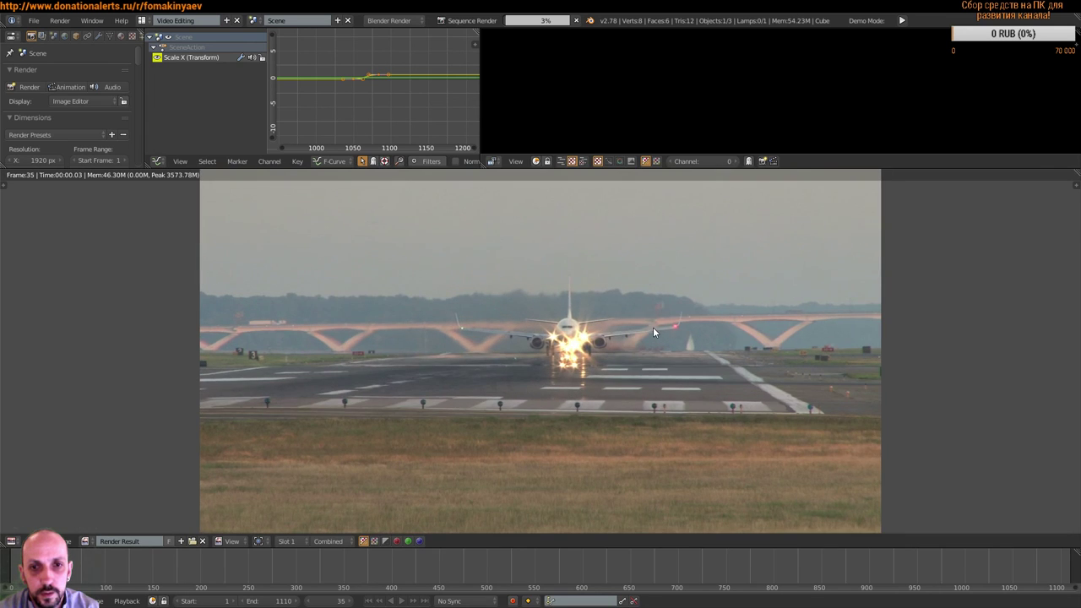
scroll(642, 337, "down", 2)
scroll(604, 356, "up", 1)
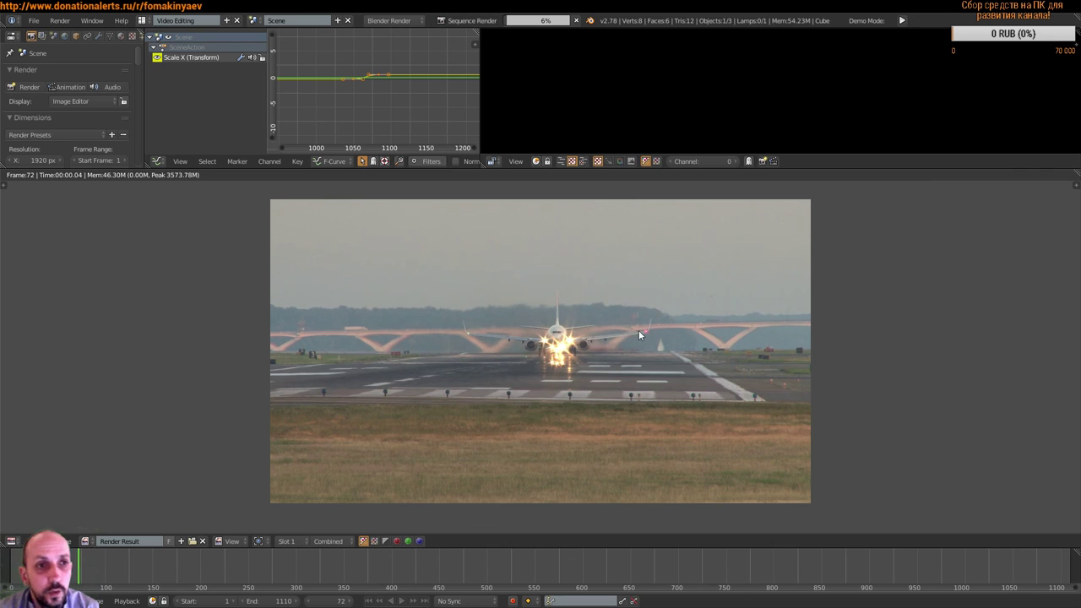
scroll(651, 333, "up", 2)
scroll(660, 340, "down", 1)
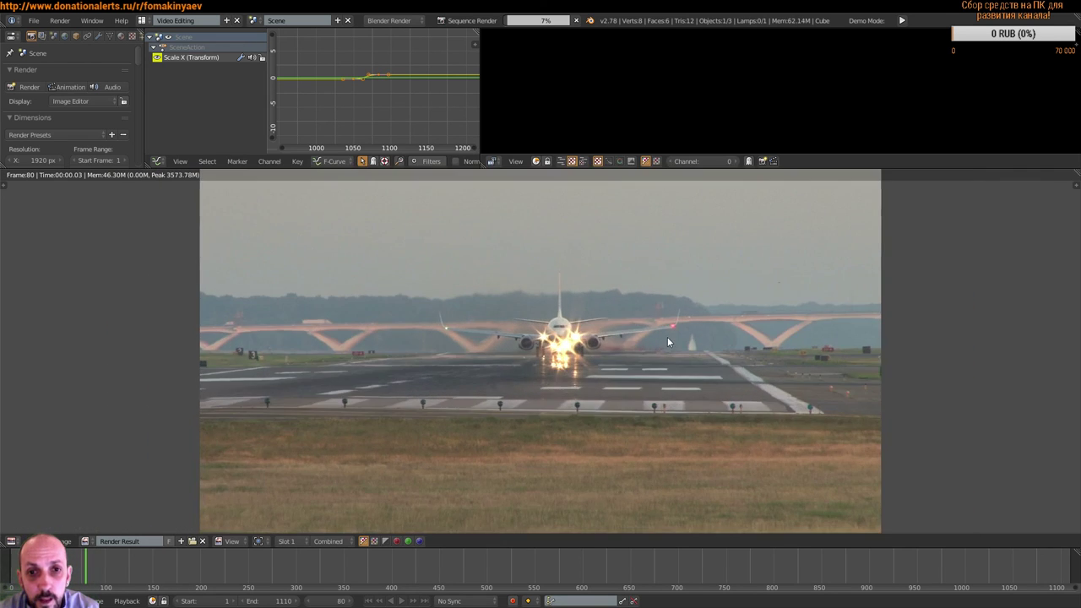
scroll(667, 337, "down", 2)
scroll(667, 334, "up", 1)
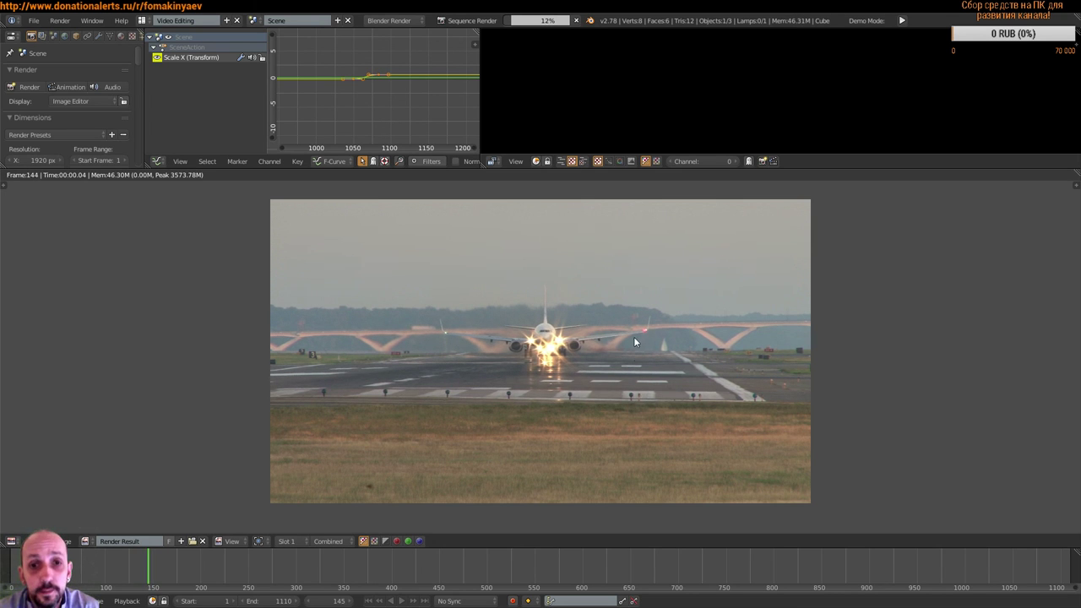
scroll(608, 323, "up", 3)
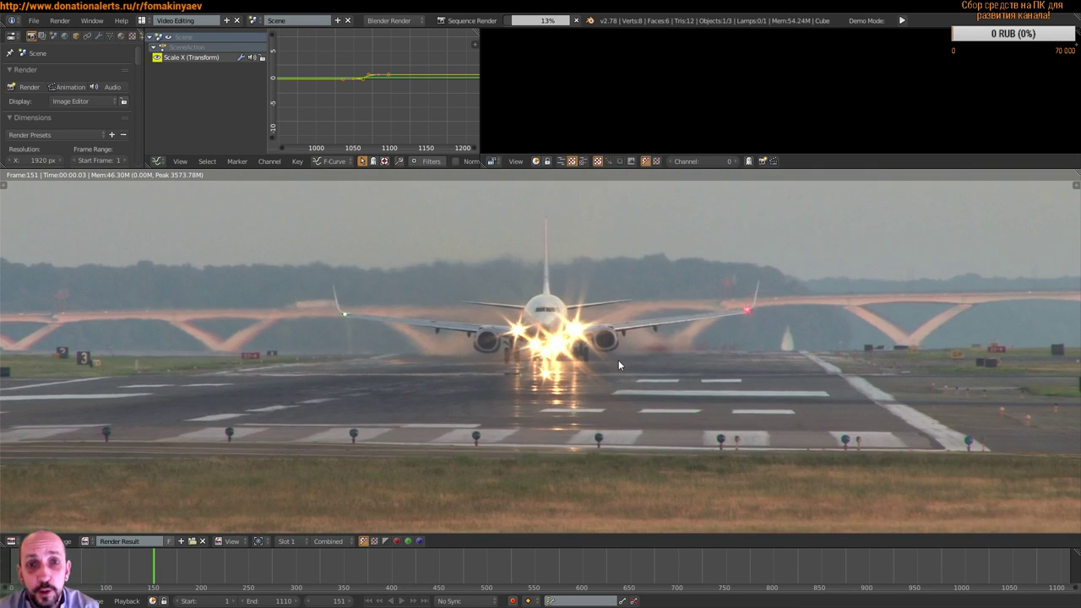